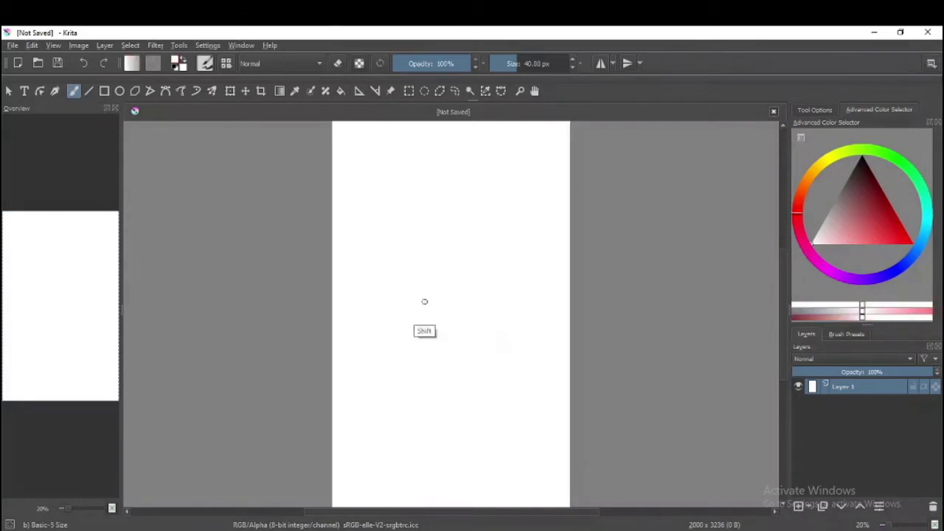
Step: Flood-fill Layer 1 with grey and zoom out to show the whole page
click(831, 206)
key(f)
click(362, 147)
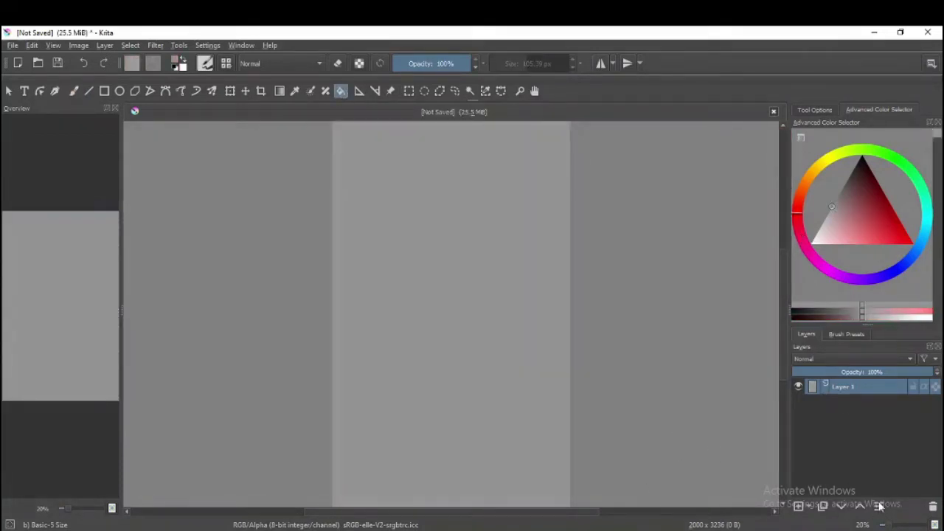
key(minus)
Step: Add Layer 2 and choose an orange paint colour in the Advanced Color Selector
click(798, 506)
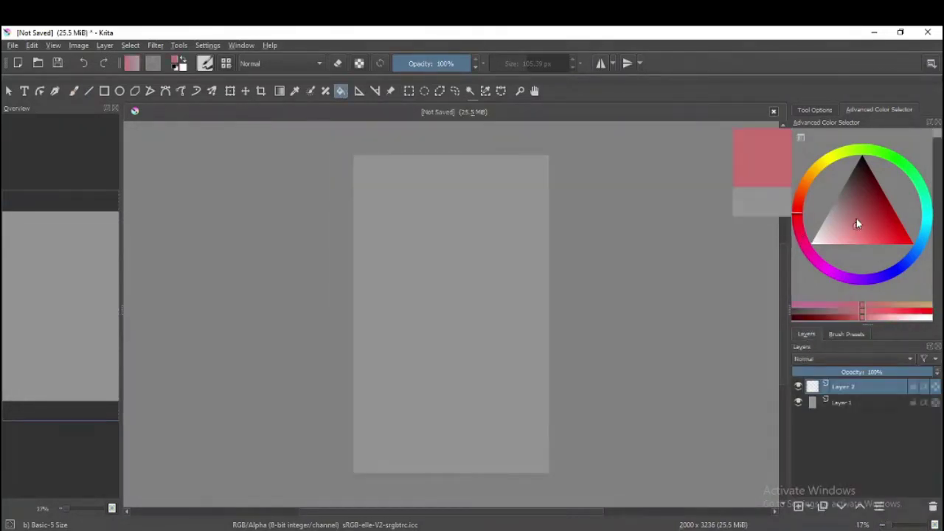
drag(801, 214, 896, 269)
click(856, 225)
drag(820, 176, 804, 184)
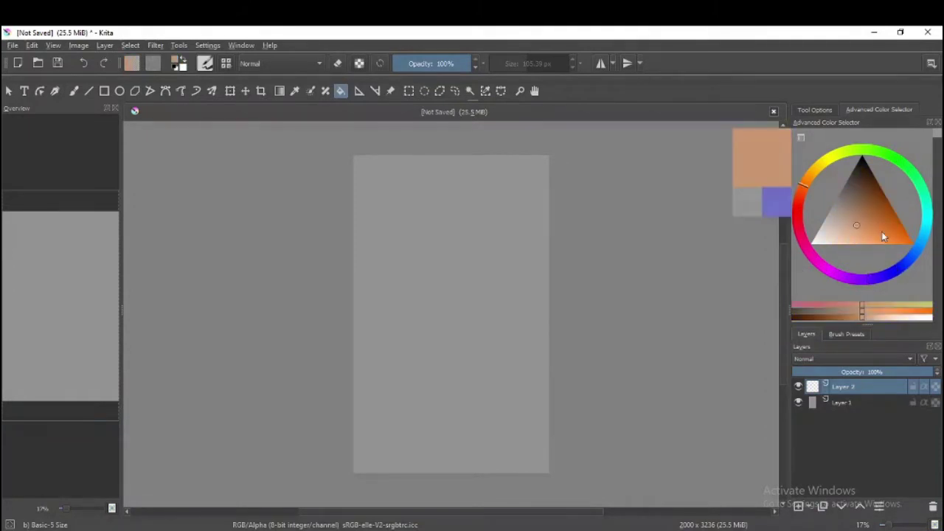
drag(883, 231, 874, 218)
Step: Switch to the freehand brush and enlarge it, undoing the test orange blob
click(74, 92)
key(shift)
mouse_move(443, 248)
mouse_down()
mouse_move(447, 220)
mouse_move(489, 274)
mouse_move(447, 217)
mouse_up()
key(ctrl+z)
Step: Paint the orange teardrop-shaped head and zoom in on it
key(ctrl+z)
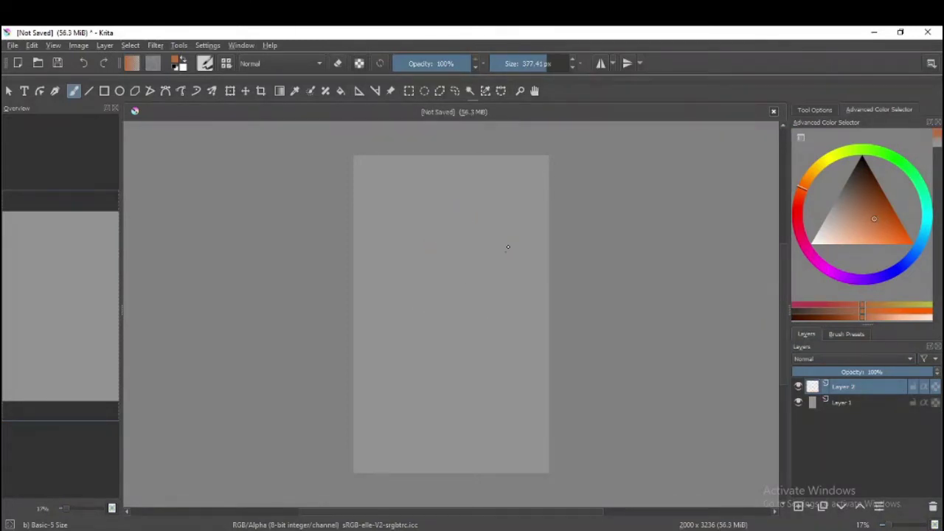
key(ctrl+z)
mouse_move(506, 239)
mouse_down()
mouse_move(442, 229)
mouse_move(464, 240)
mouse_up()
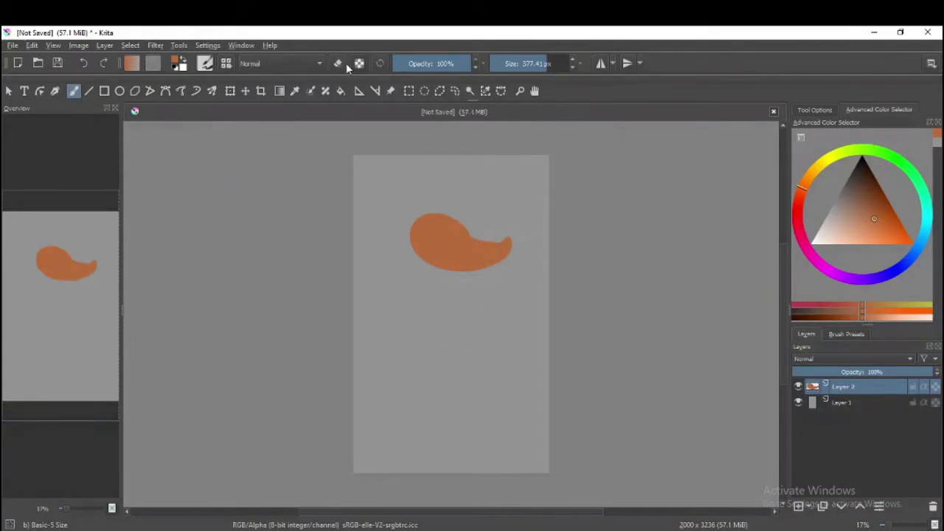
key(plus)
Step: With a small black brush, draw the nose at the snout tip and the curved smile
key(d)
mouse_move(472, 251)
mouse_down()
mouse_move(443, 253)
mouse_move(475, 253)
mouse_up()
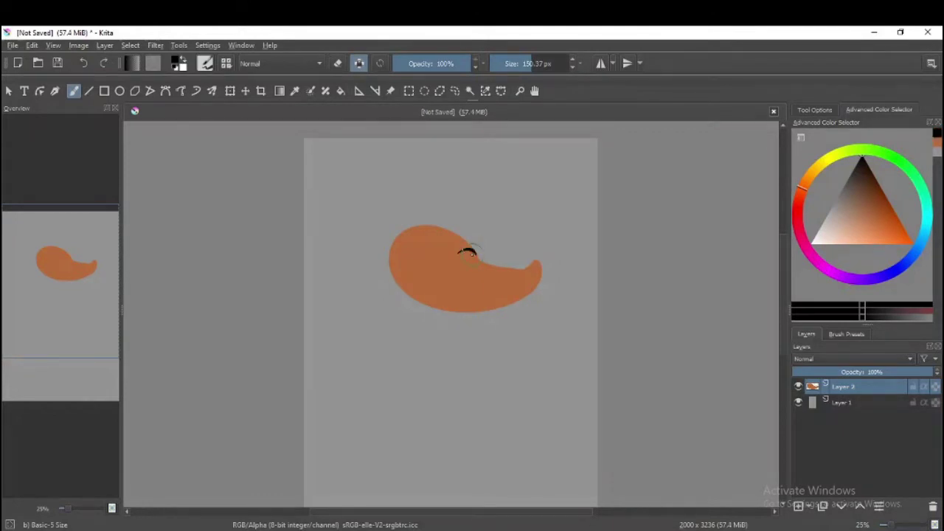
key(ctrl+z)
drag(538, 255, 525, 286)
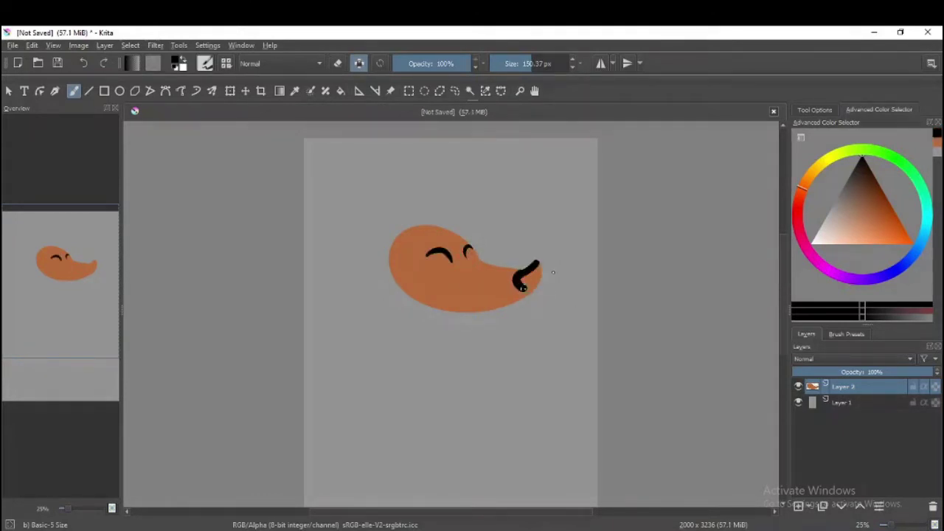
key(ctrl+z)
key(ctrl+z)
drag(525, 287, 506, 296)
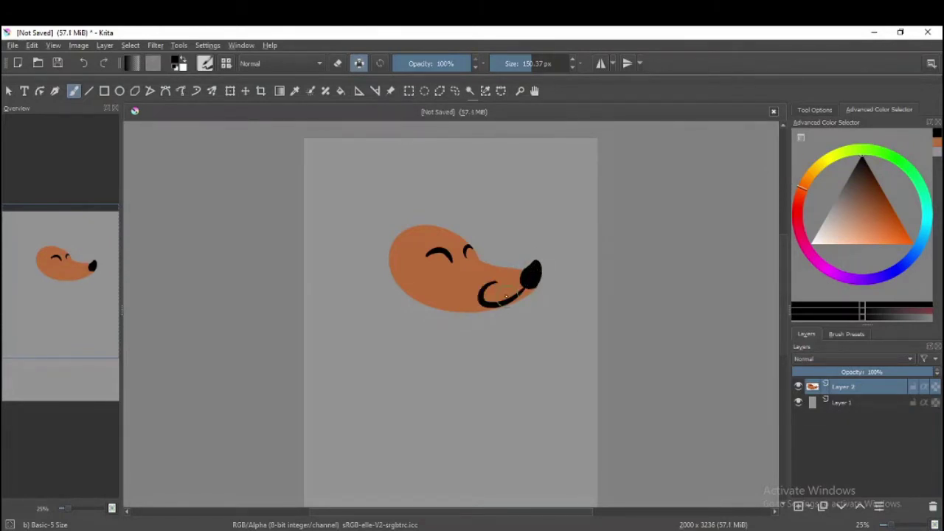
key(ctrl+z)
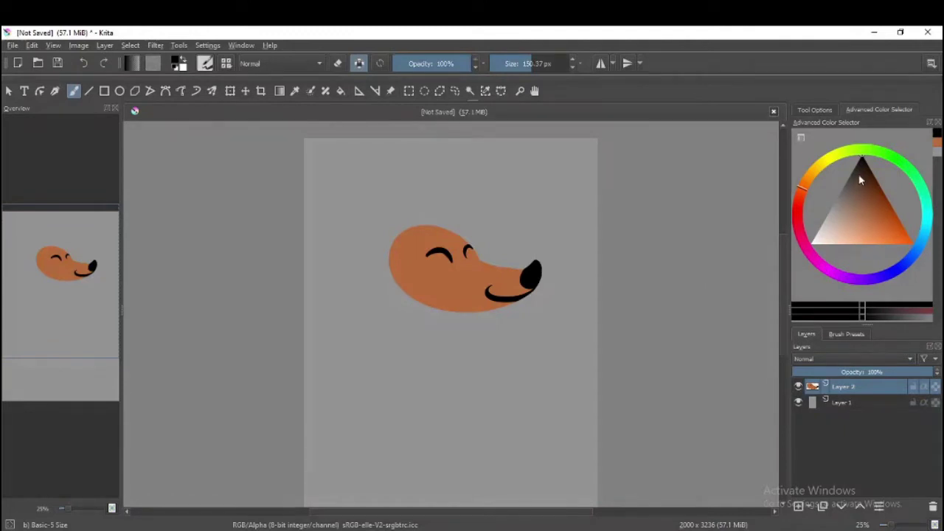
Step: Paint the head's underside light peach at full opacity
click(437, 64)
key(bracketright)
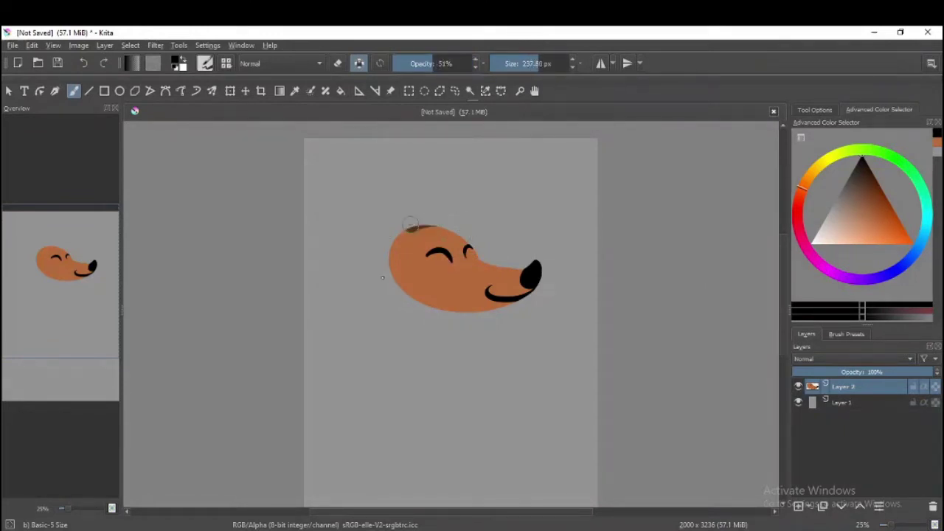
mouse_move(468, 242)
mouse_down()
mouse_move(413, 302)
mouse_move(509, 314)
mouse_up()
key(ctrl+z)
click(851, 236)
key(ctrl+z)
key(ctrl+z)
click(472, 63)
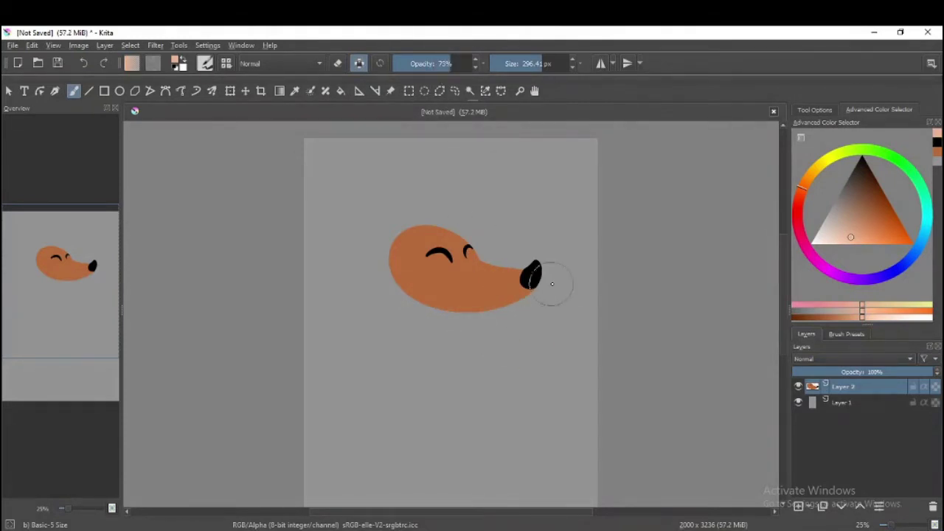
drag(537, 289, 421, 303)
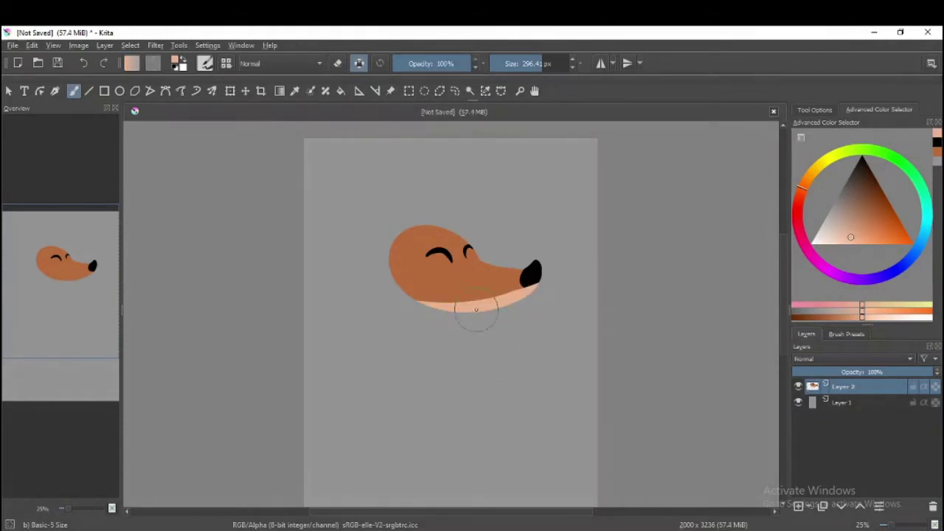
Step: Redraw a thinner black smile under the snout
key(d)
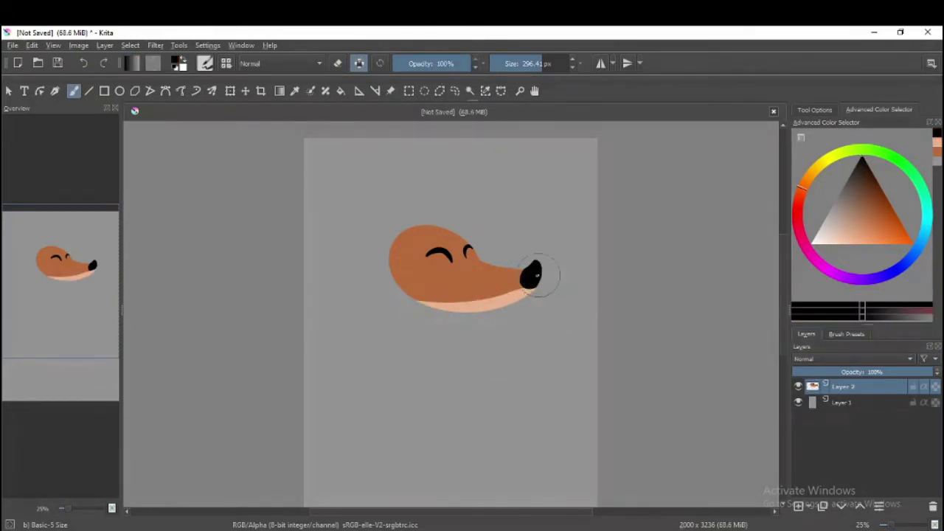
drag(535, 291, 444, 279)
key(ctrl+z)
drag(537, 288, 461, 284)
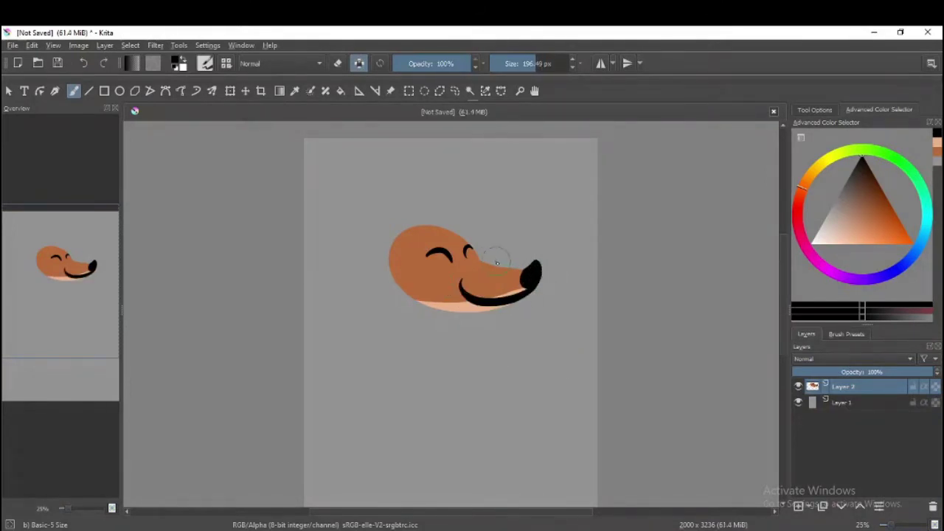
Step: Shade the top of the snout dark brown at about 50% opacity
click(441, 65)
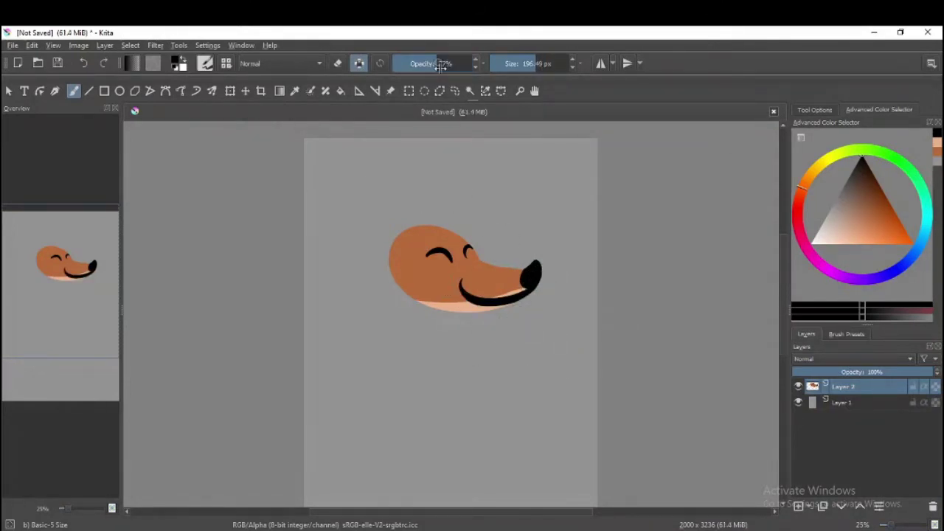
drag(444, 230, 537, 266)
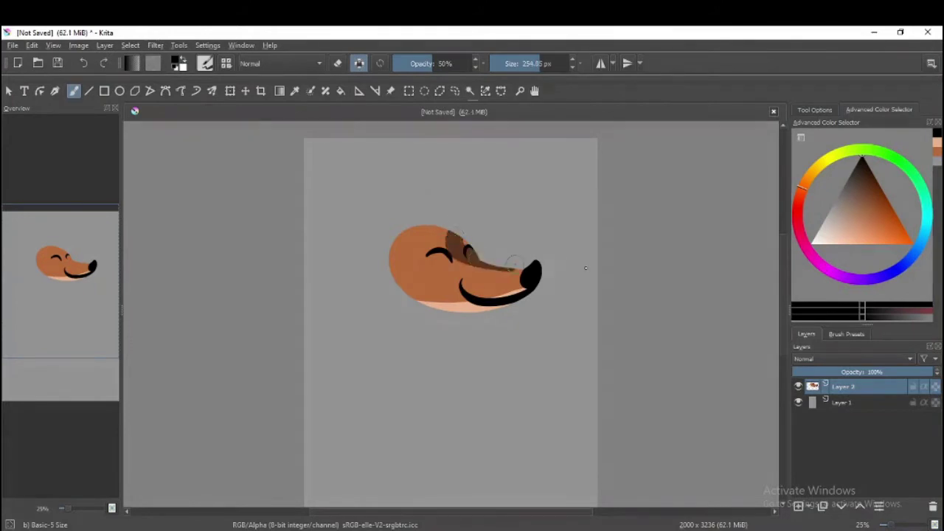
key(ctrl+z)
drag(444, 228, 538, 261)
key(ctrl+z)
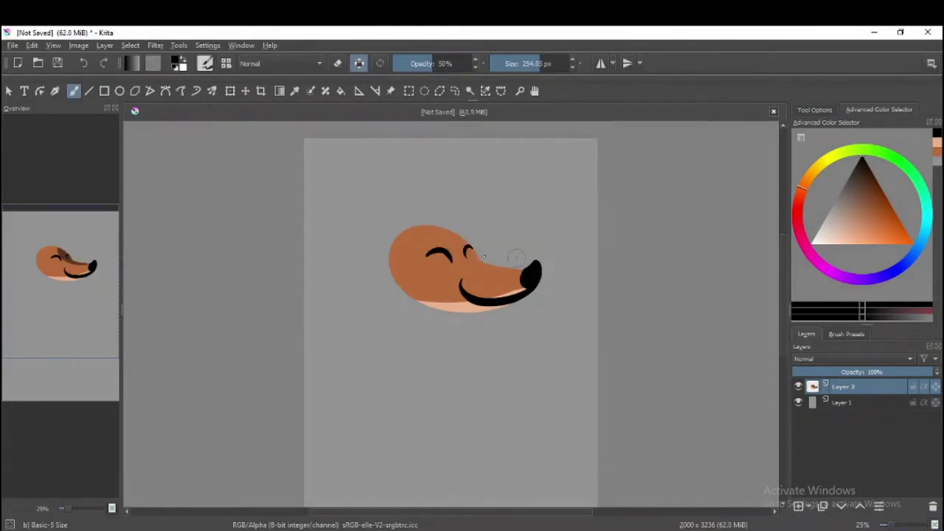
drag(445, 232, 528, 252)
key(ctrl+z)
drag(446, 235, 531, 265)
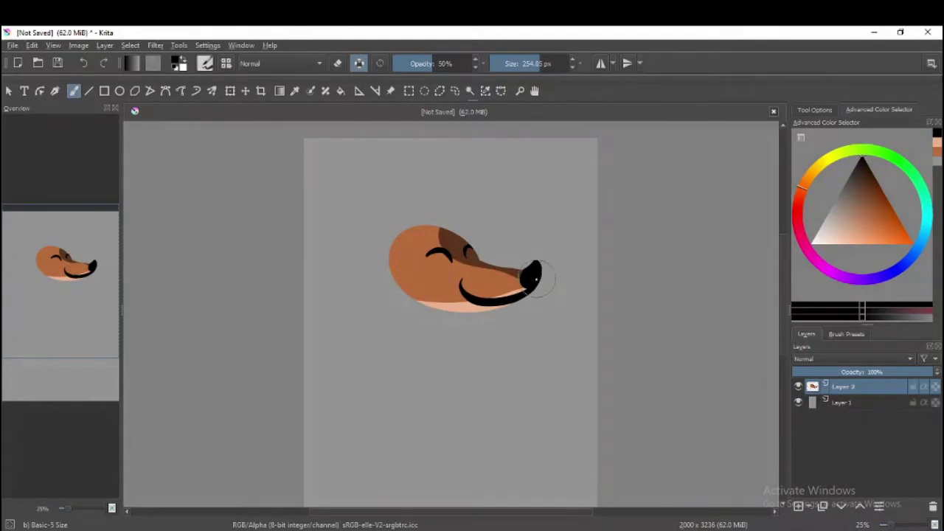
Step: Rework the dark brown snout shading from eye to nose and add a new layer
key(ctrl+z)
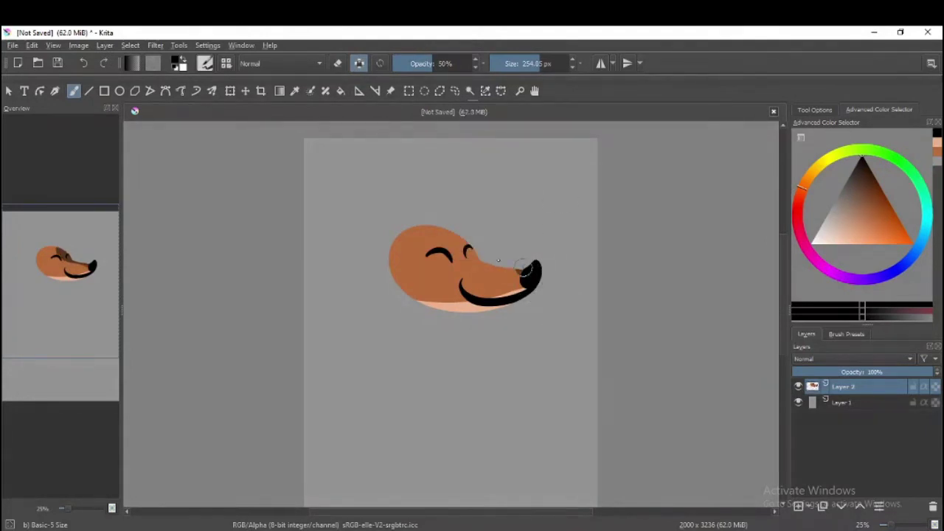
drag(445, 232, 531, 264)
key(ctrl+z)
drag(438, 228, 519, 265)
mouse_move(408, 223)
shift+mouse_down()
mouse_move(457, 223)
mouse_move(525, 270)
shift+mouse_up()
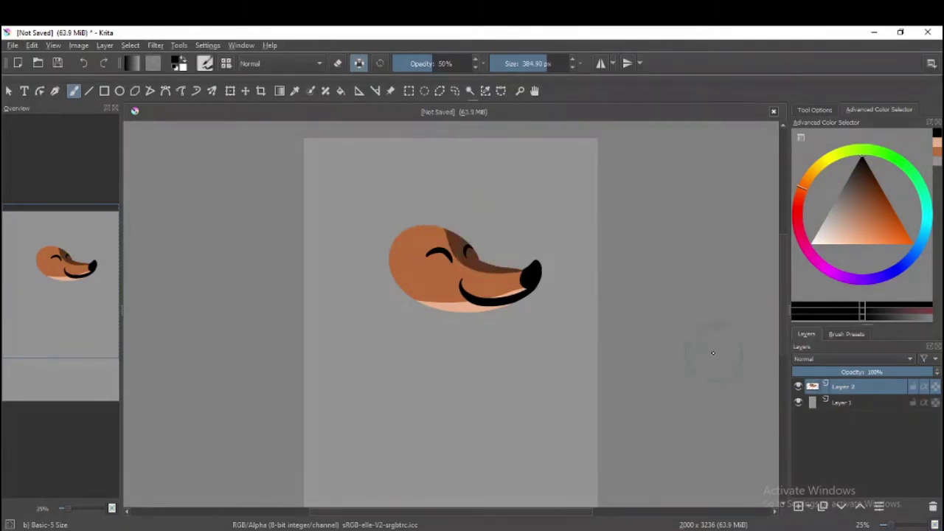
key(ctrl+z)
drag(442, 230, 538, 262)
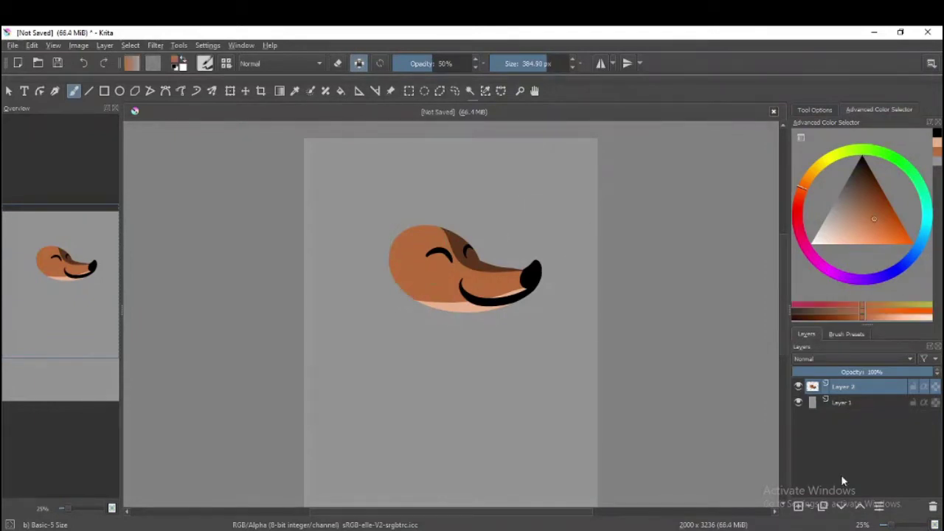
key(Insert)
Step: Paint brown left and right ears at the top of the head
ctrl+click(406, 275)
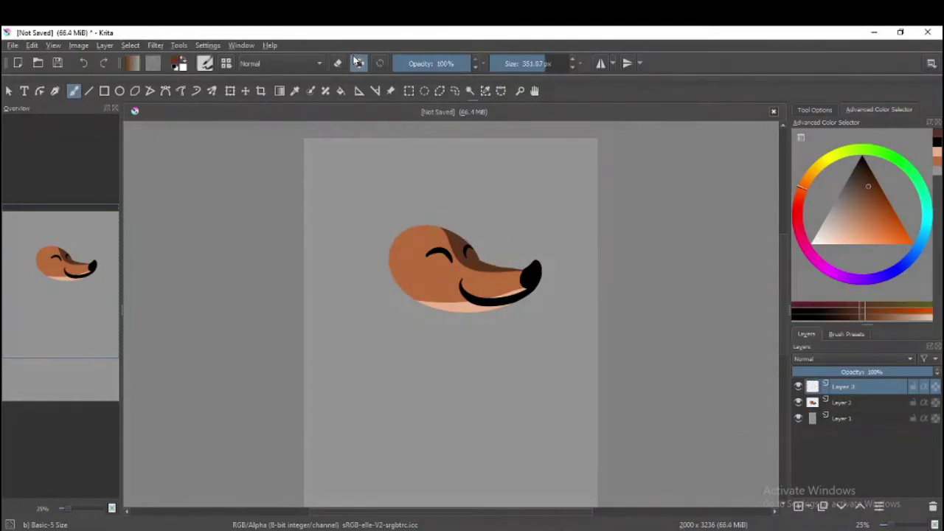
drag(402, 233, 398, 255)
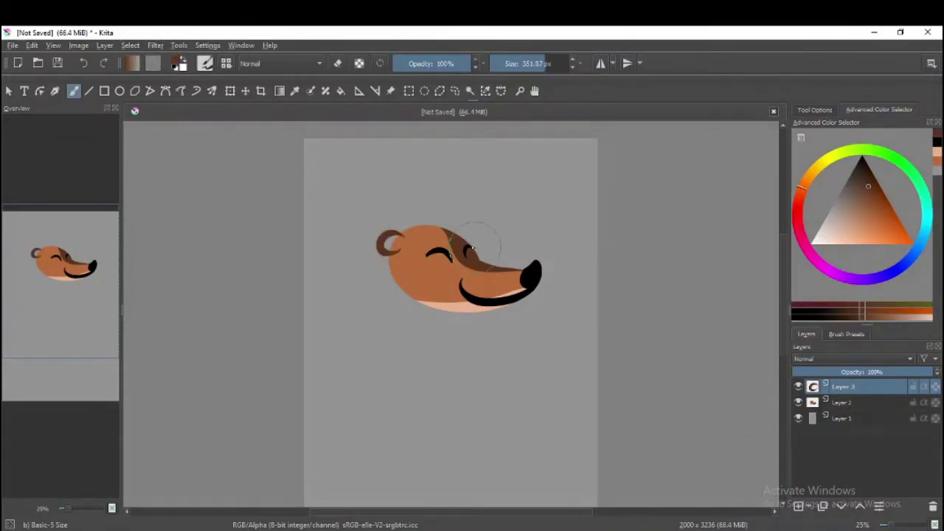
key(Page_Down)
key(Page_Down)
key(Insert)
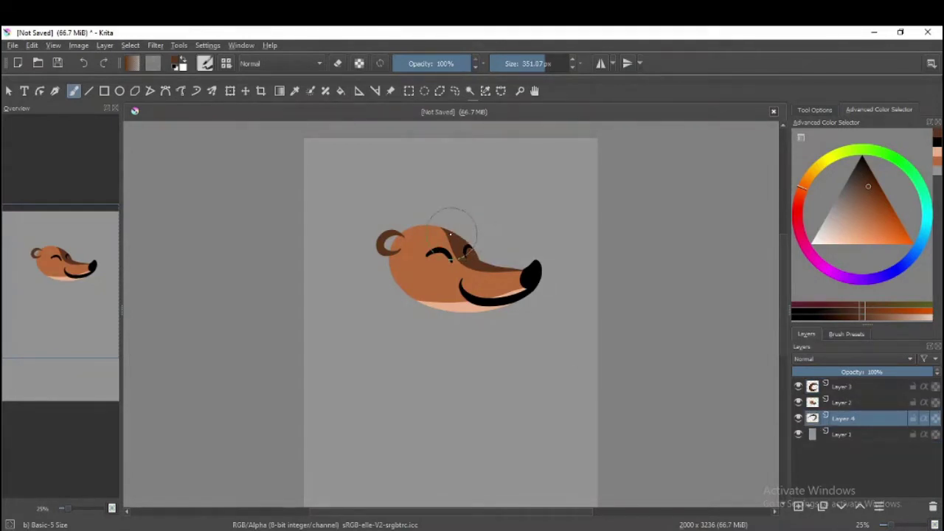
drag(450, 234, 465, 241)
Step: Return to Layer 2 and undo the dark ear fill
click(341, 90)
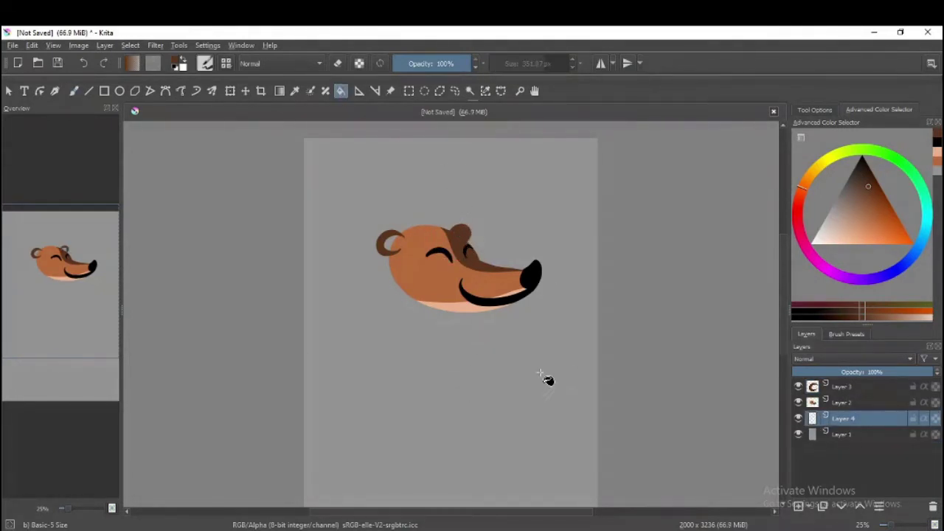
click(901, 525)
key(b)
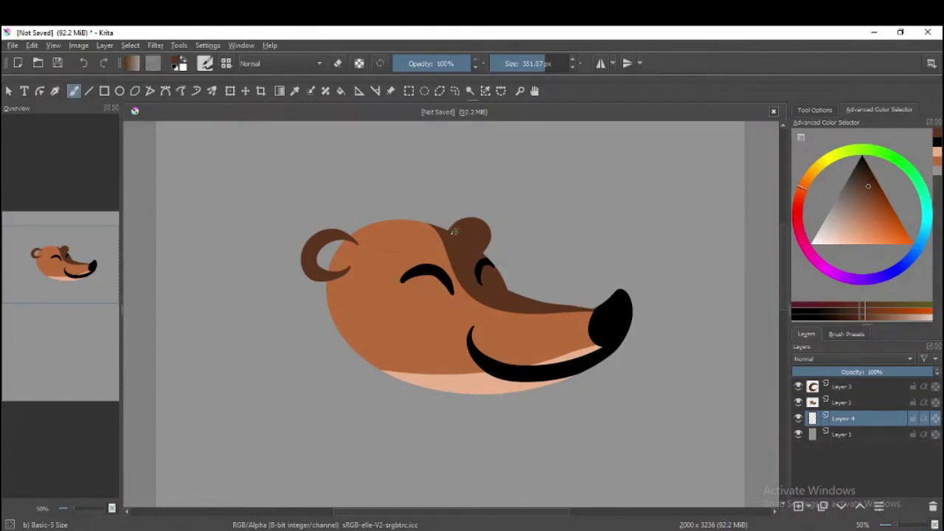
click(843, 402)
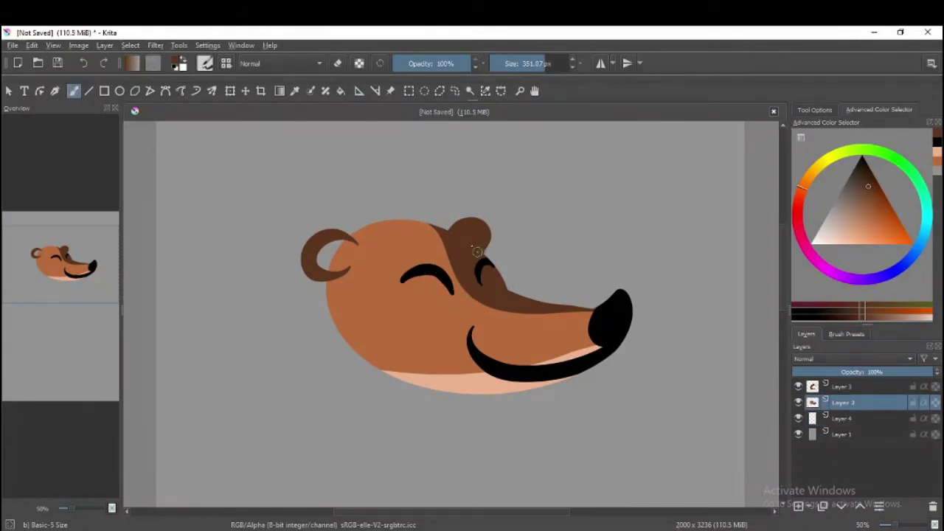
key(ctrl+z)
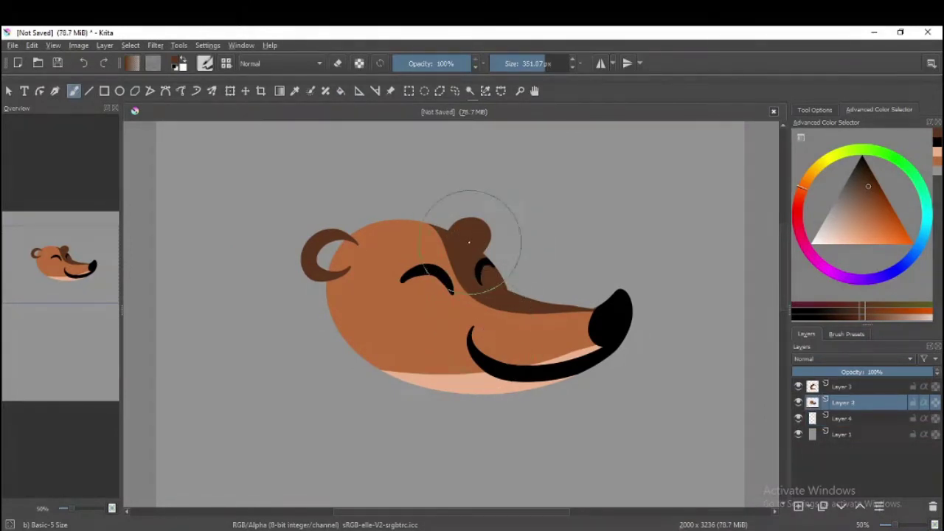
Step: Try merging all layers and flood-filling the ears dark brown, then undo both
key(ctrl+shift+e)
key(f)
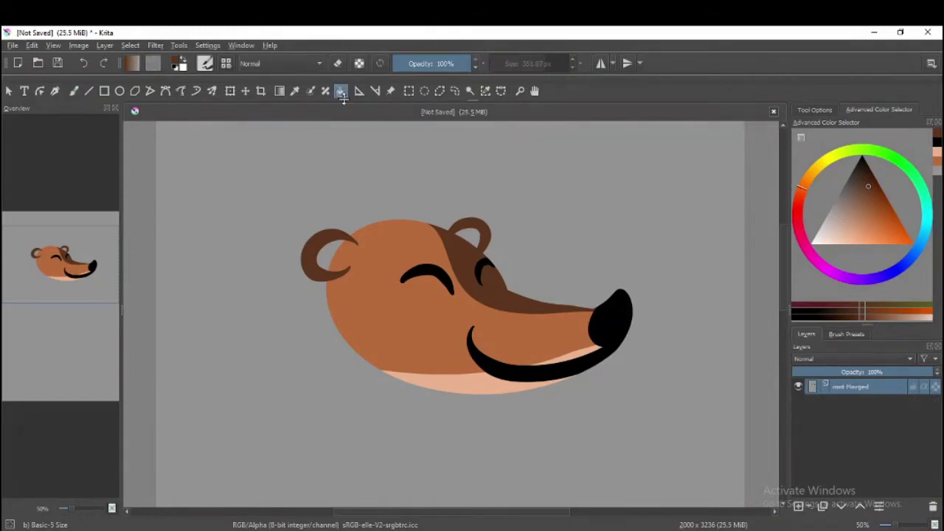
click(474, 237)
ctrl+click(396, 279)
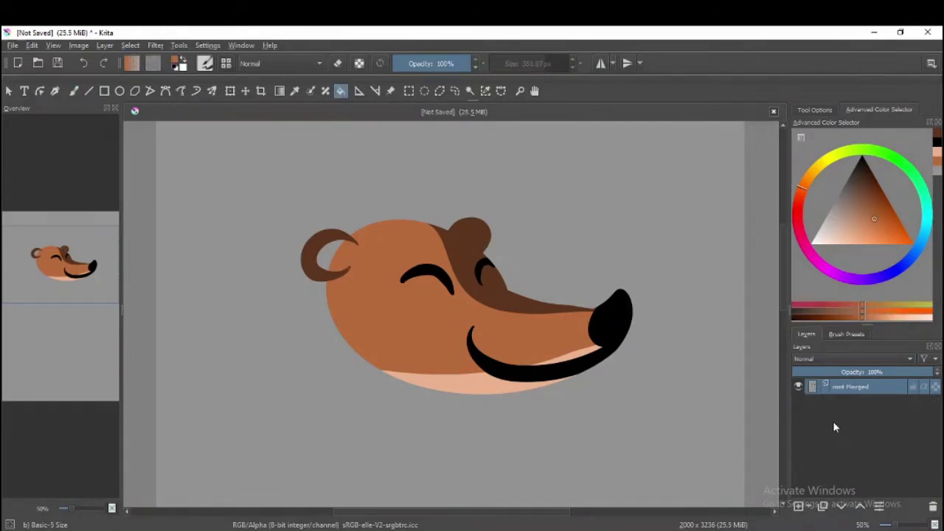
key(ctrl+z)
key(ctrl+z)
Step: Merge Layer 2 down into Layer 4, zoom out to 33% and choose a darker brown
click(820, 388)
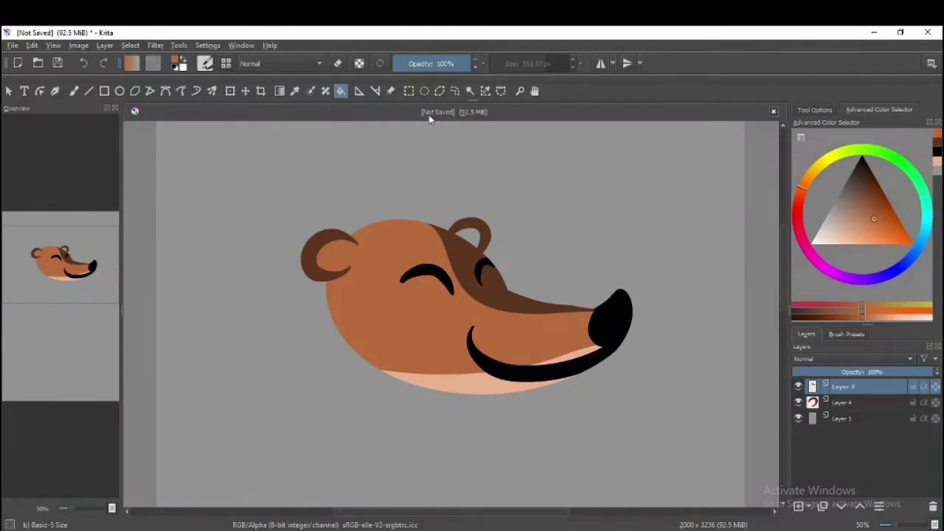
key(ctrl+e)
key(minus)
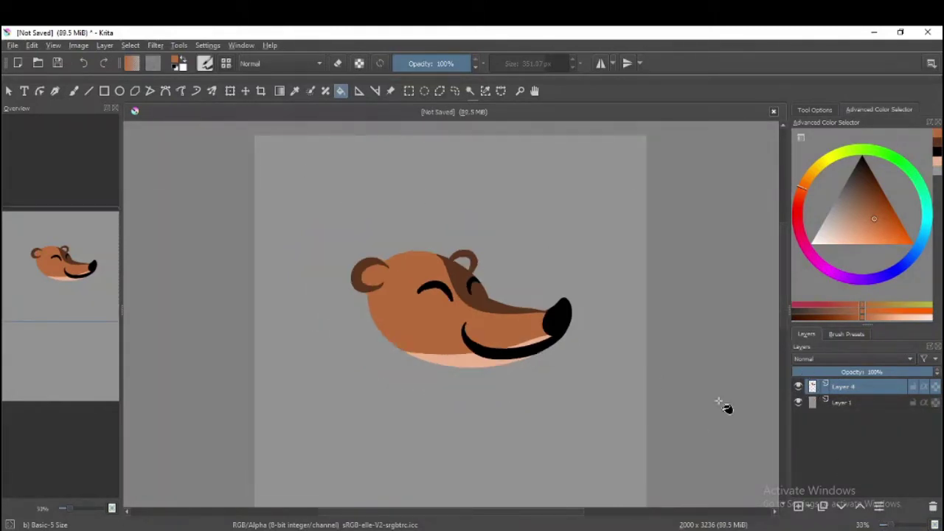
ctrl+click(471, 295)
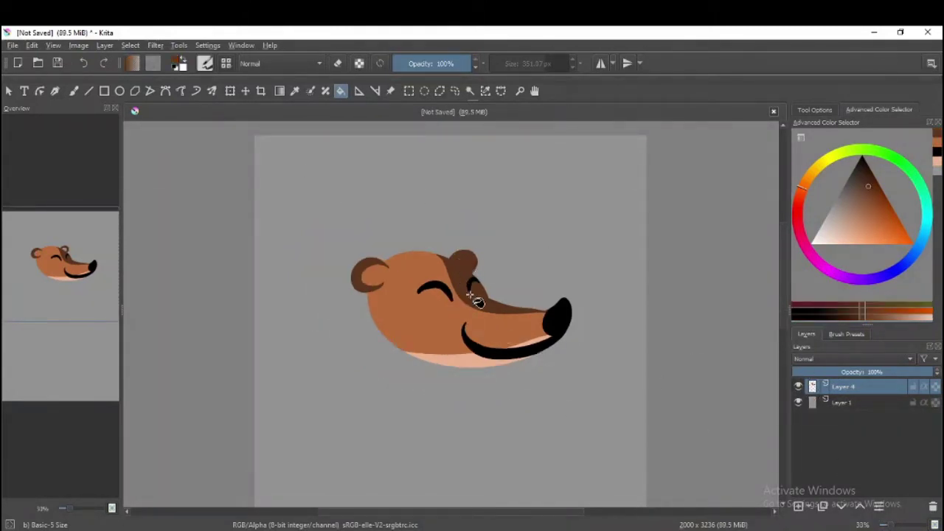
Step: Scale the face layer down and move it up, discarding the perspective distortion
click(231, 91)
drag(350, 249, 415, 231)
mouse_move(561, 312)
mouse_down()
mouse_move(571, 326)
mouse_move(560, 295)
mouse_move(561, 311)
mouse_up()
key(ctrl+z)
key(b)
Step: On a new layer, paint dark brown curved quills sweeping back from the ear
click(823, 507)
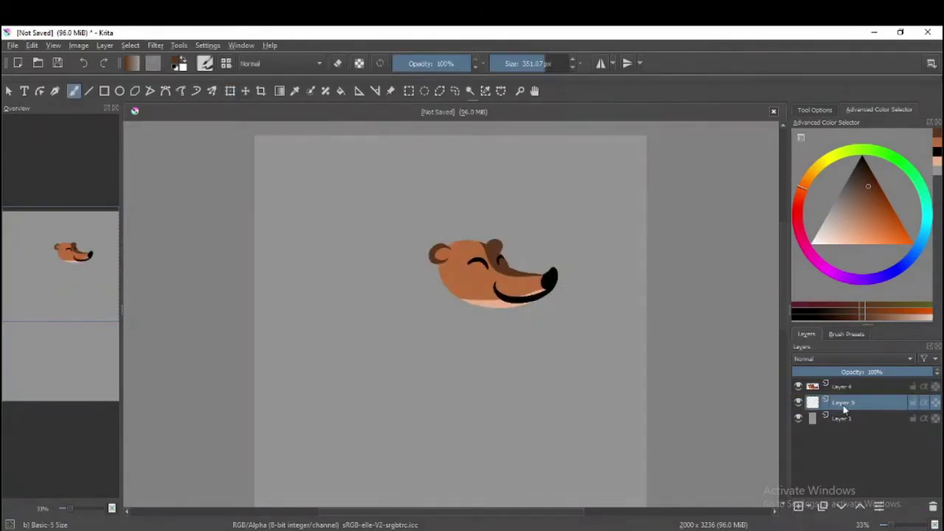
drag(428, 280, 373, 292)
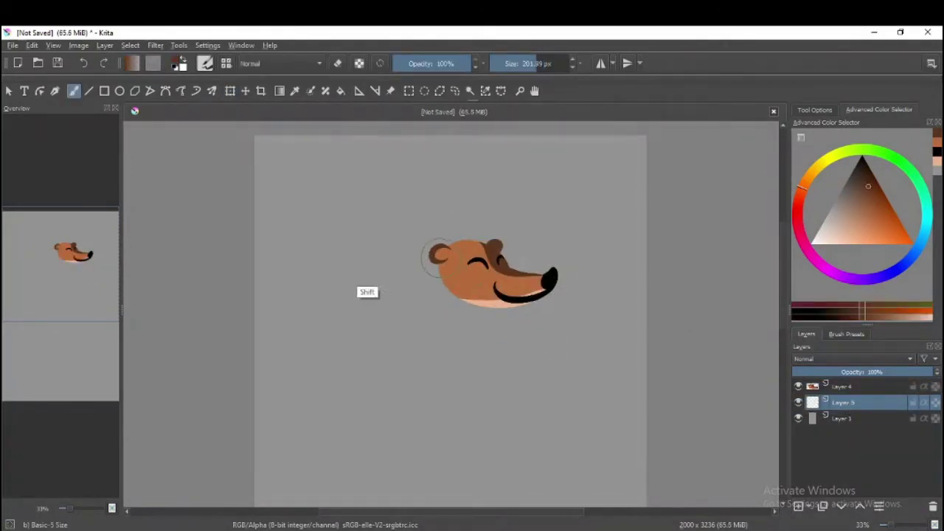
drag(424, 242, 377, 271)
key(ctrl+z)
mouse_move(441, 242)
mouse_down()
mouse_move(395, 275)
mouse_move(384, 315)
mouse_up()
mouse_move(405, 358)
mouse_down()
mouse_move(399, 408)
mouse_move(428, 437)
mouse_up()
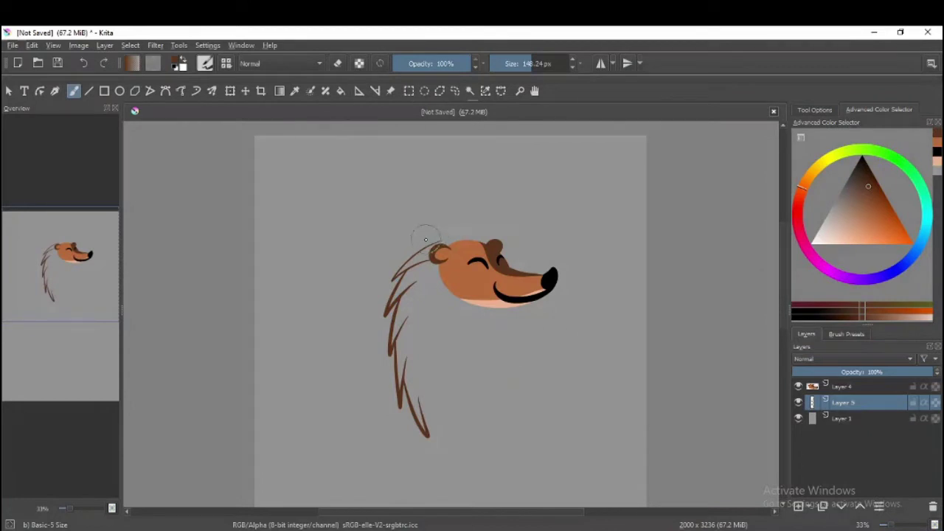
key(ctrl+z)
drag(443, 242, 402, 248)
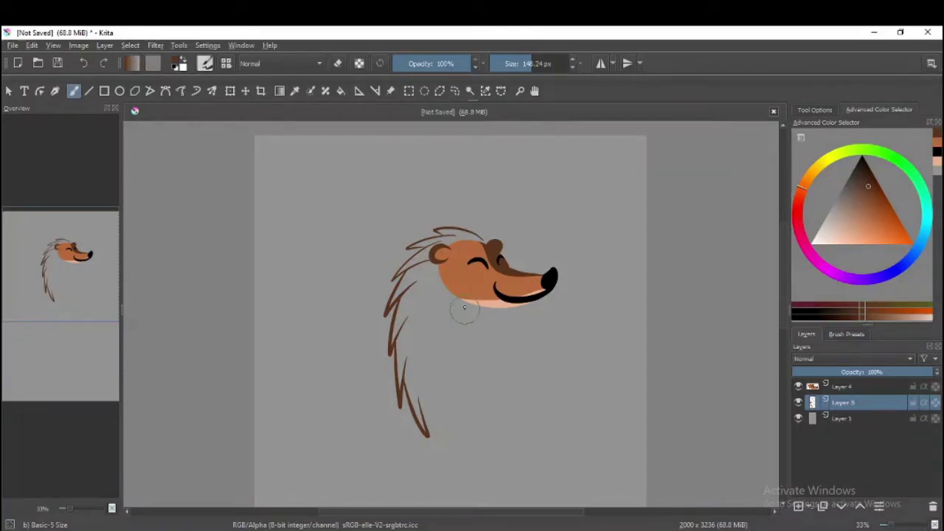
Step: On Layer 6, paint a solid orange-brown oval body below the head with a ~304 px brush
ctrl+click(436, 279)
click(798, 506)
key(bracketright)
key(bracketright)
key(bracketright)
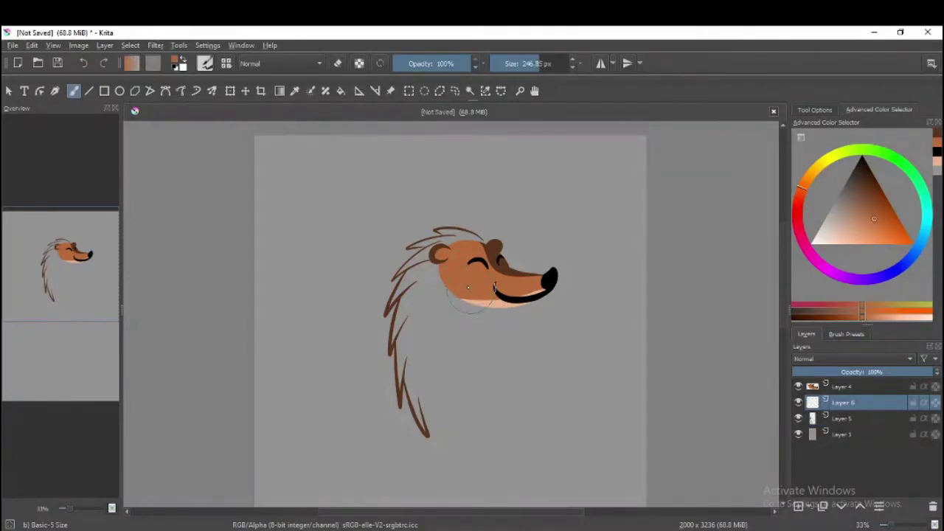
drag(437, 277, 453, 435)
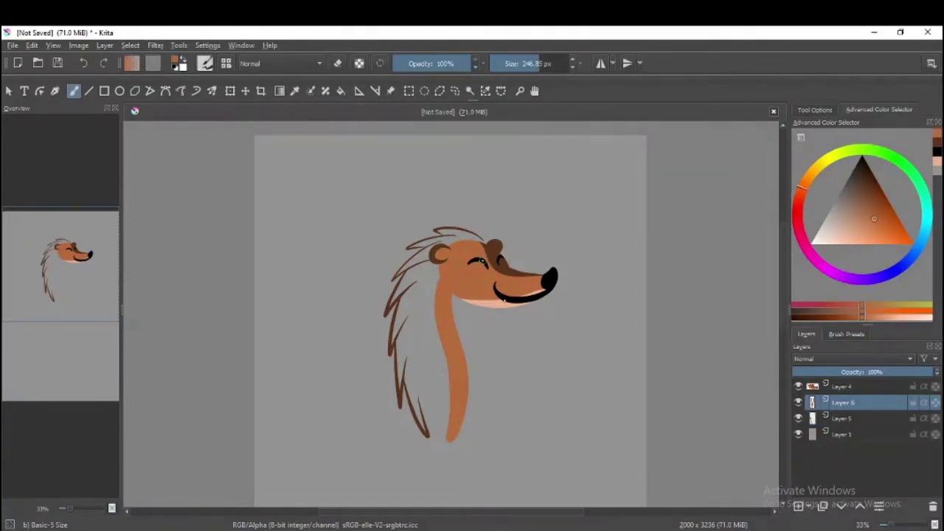
key(ctrl+z)
drag(441, 280, 454, 442)
key(ctrl+z)
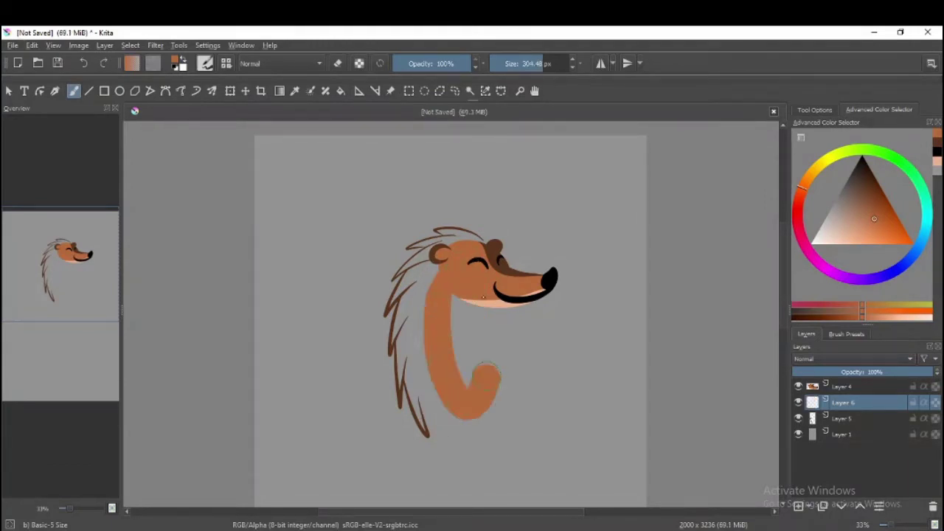
drag(443, 284, 490, 328)
drag(476, 282, 475, 413)
Step: Outline a U-shaped peach belly and flood-fill it peach
key(l)
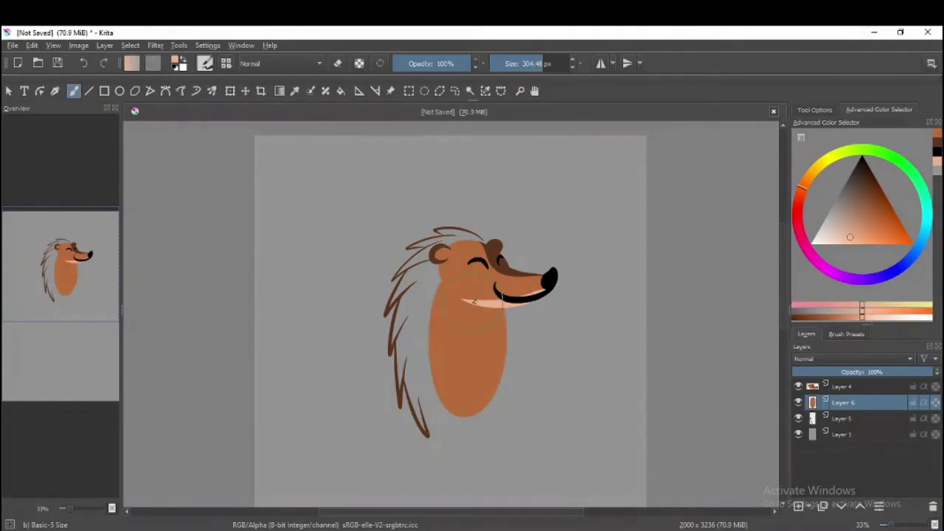
mouse_move(465, 302)
mouse_down()
mouse_move(463, 398)
mouse_move(489, 356)
mouse_up()
key(ctrl+z)
mouse_move(461, 304)
mouse_down()
mouse_move(489, 355)
mouse_move(509, 310)
mouse_up()
key(ctrl+z)
key(ctrl+z)
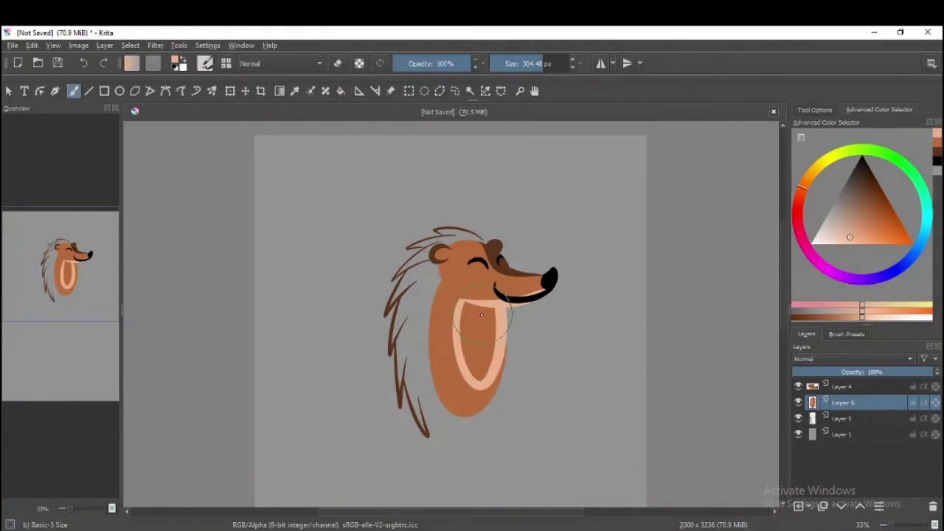
key(f)
click(465, 341)
Step: Paint a wide near-black collar across the neck at 53% opacity
key(b)
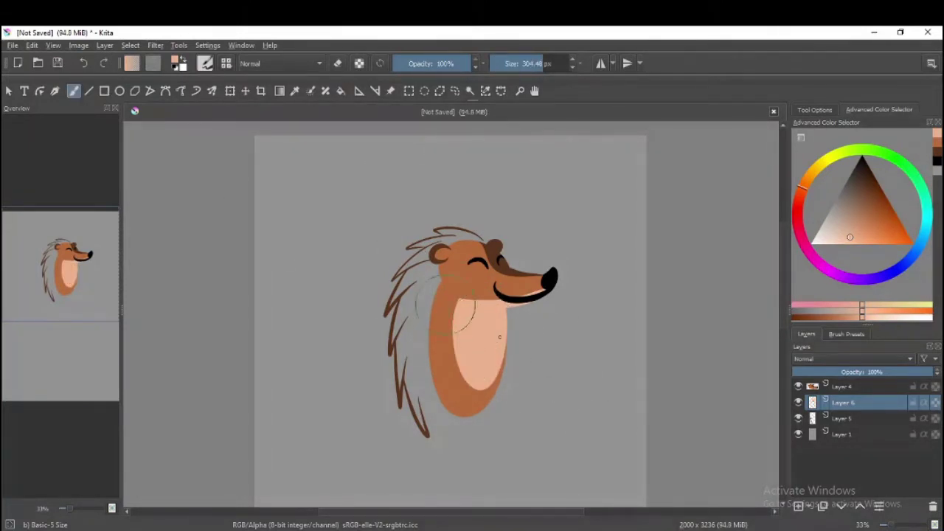
drag(474, 318, 487, 221)
ctrl+click(426, 297)
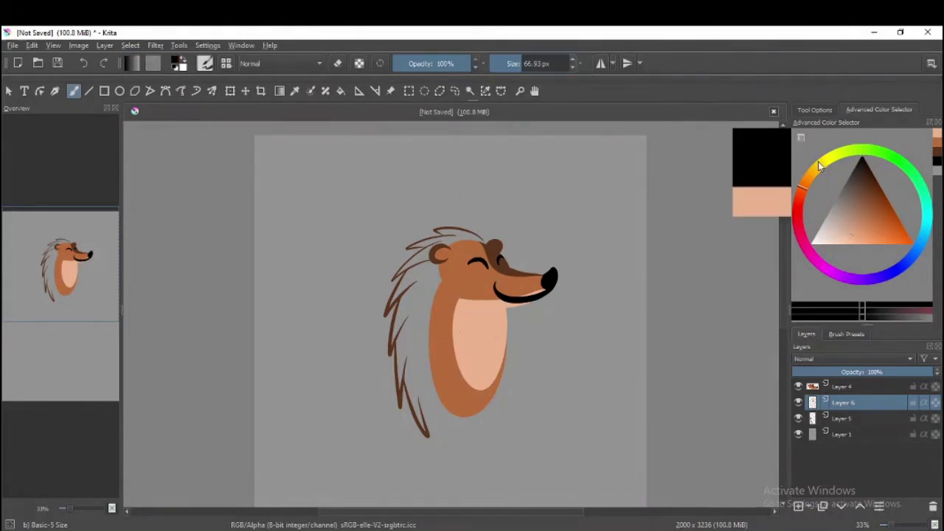
mouse_move(430, 297)
mouse_down()
mouse_move(472, 297)
mouse_move(505, 314)
mouse_up()
key(ctrl+z)
drag(441, 286, 506, 317)
key(ctrl+z)
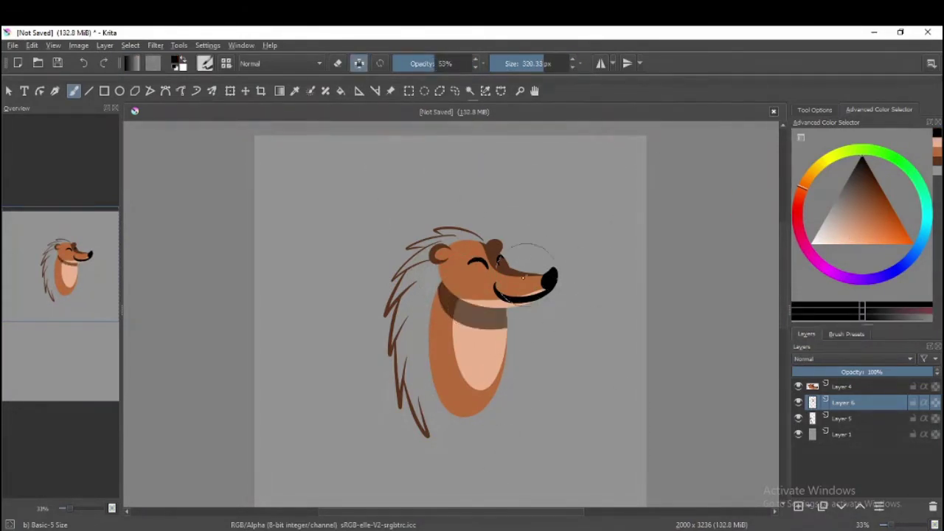
mouse_move(441, 286)
mouse_down()
mouse_move(507, 319)
mouse_move(517, 346)
mouse_move(508, 413)
mouse_up()
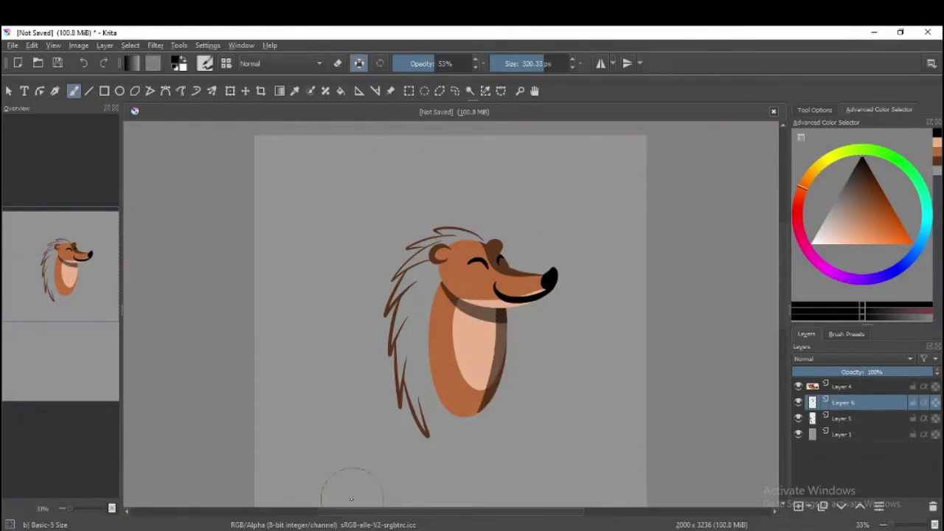
Step: Keep the dark shading along the body's right edge after toggling undo and redo
key(ctrl+z)
key(ctrl+shift+z)
key(ctrl+z)
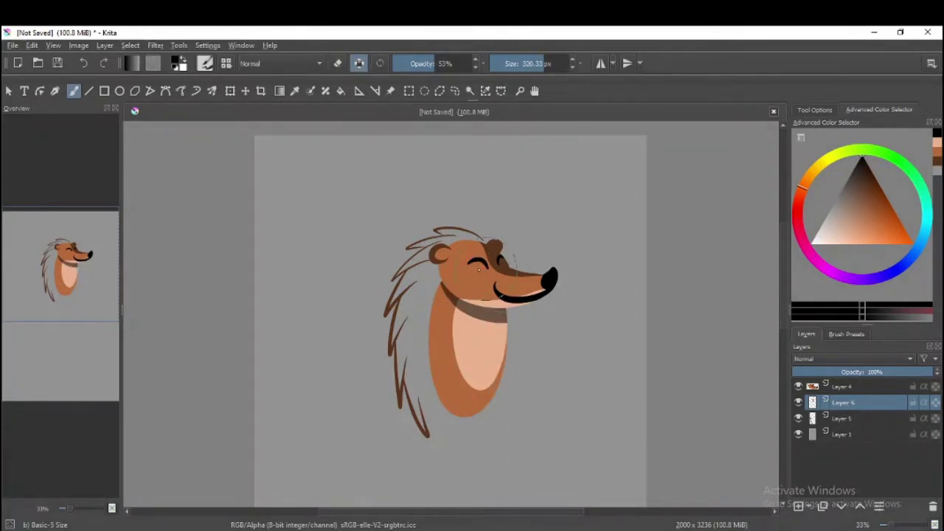
key(ctrl+shift+z)
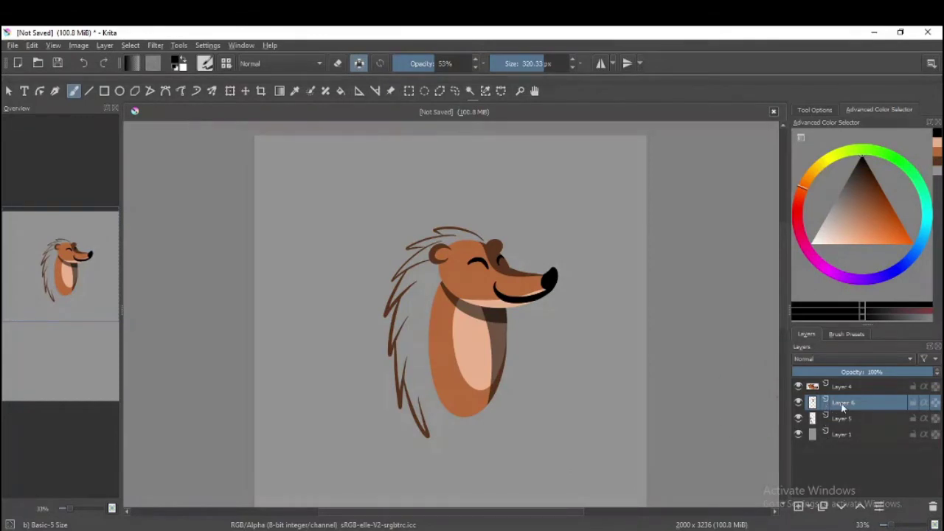
click(874, 219)
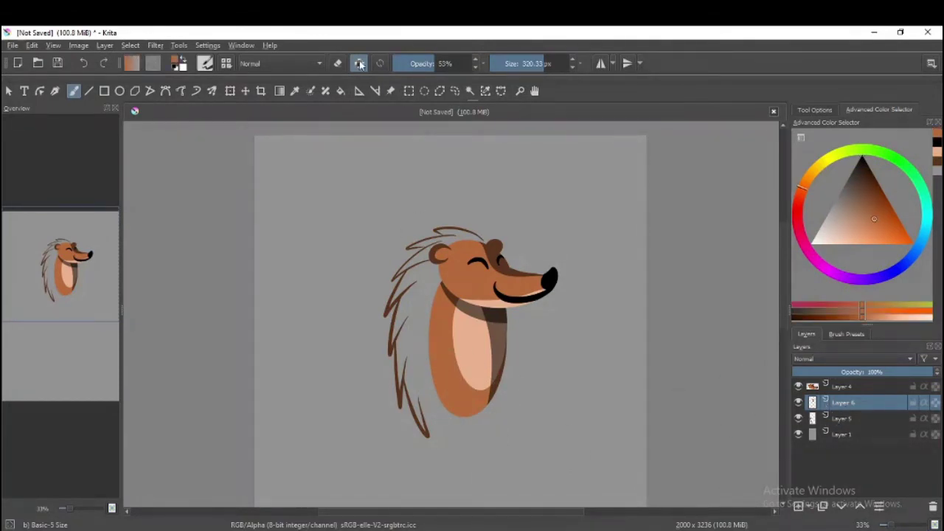
Step: On Layer 7, paint a brown arm at the body's lower left, then add Layer 8 with darker brown
click(799, 506)
drag(484, 324, 457, 350)
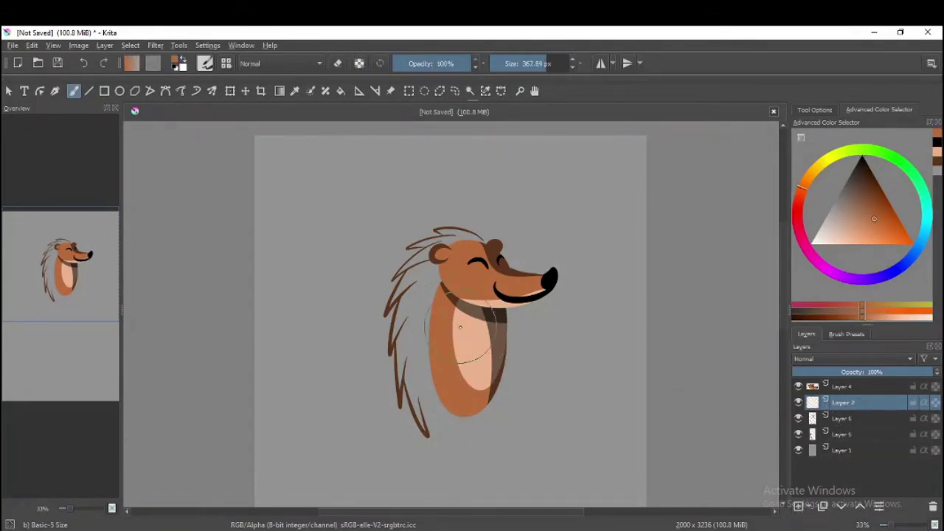
mouse_move(487, 306)
mouse_down()
mouse_move(461, 362)
mouse_move(459, 340)
mouse_up()
key(ctrl+z)
key(ctrl+z)
key(ctrl+z)
drag(454, 408, 427, 369)
mouse_move(430, 399)
mouse_down()
mouse_move(443, 393)
mouse_move(461, 415)
mouse_up()
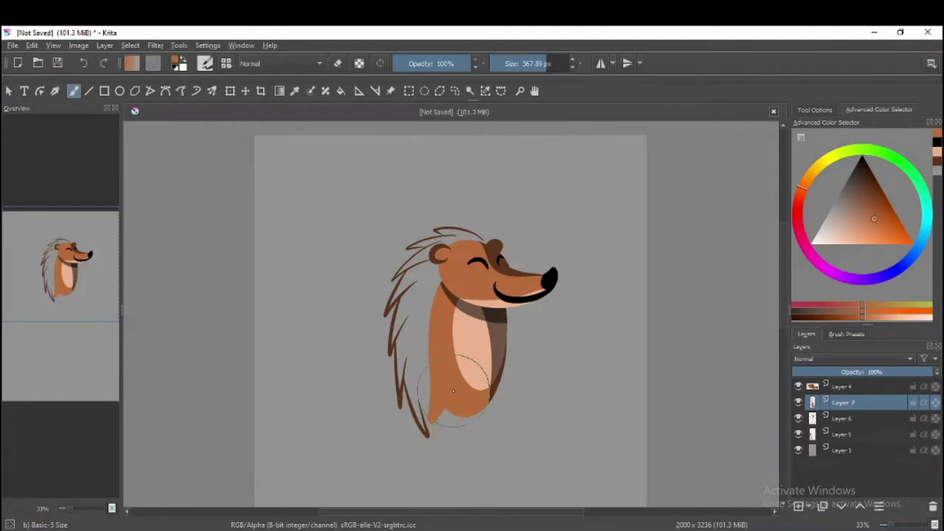
key(Insert)
ctrl+click(443, 408)
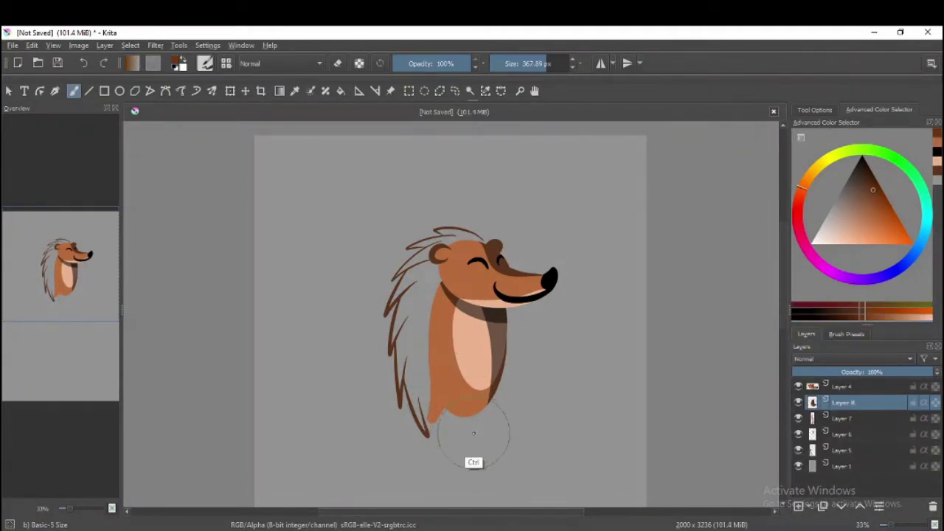
Step: Paint a dark brown leg at the hedgehog's lower left
drag(479, 437, 445, 397)
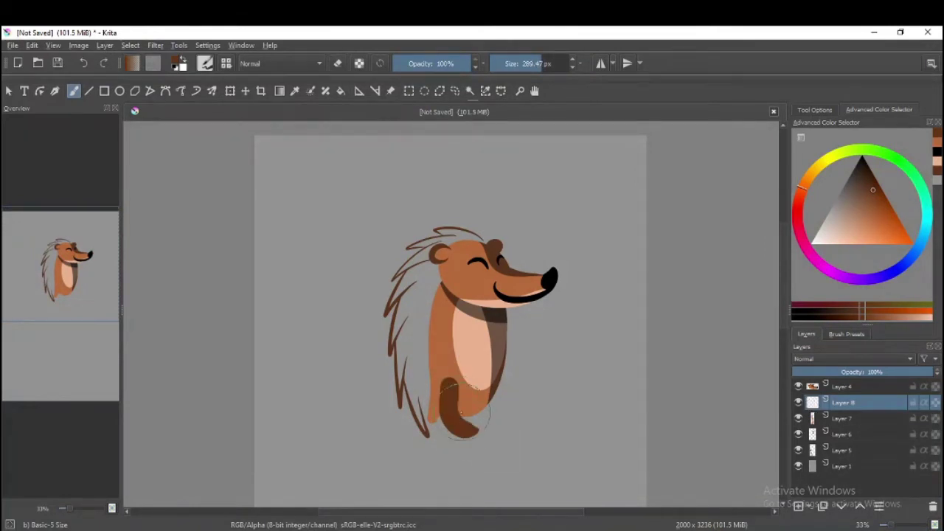
key(ctrl+z)
key(ctrl+shift+z)
key(ctrl+z)
key(ctrl+shift+z)
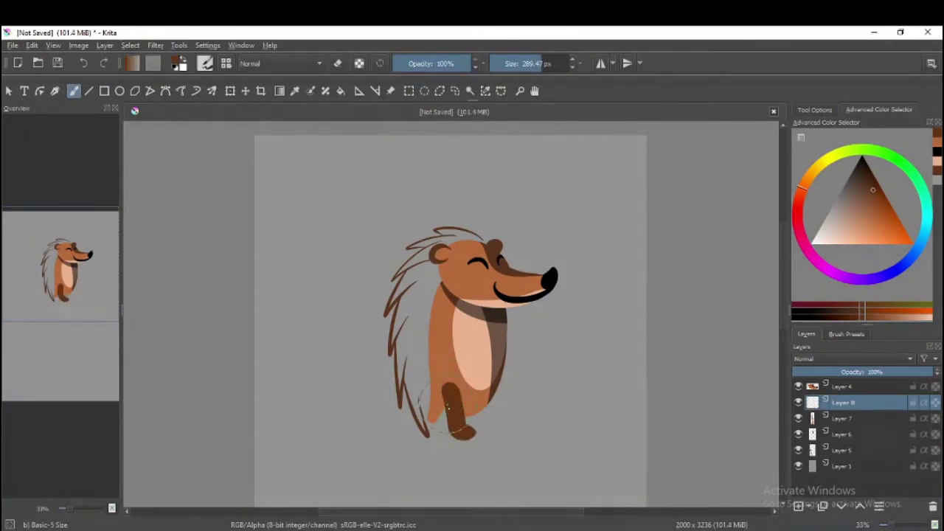
key(ctrl+z)
key(ctrl+shift+z)
Step: Add a new layer beneath the body layers and paint a dark brown right foot
click(840, 466)
click(798, 506)
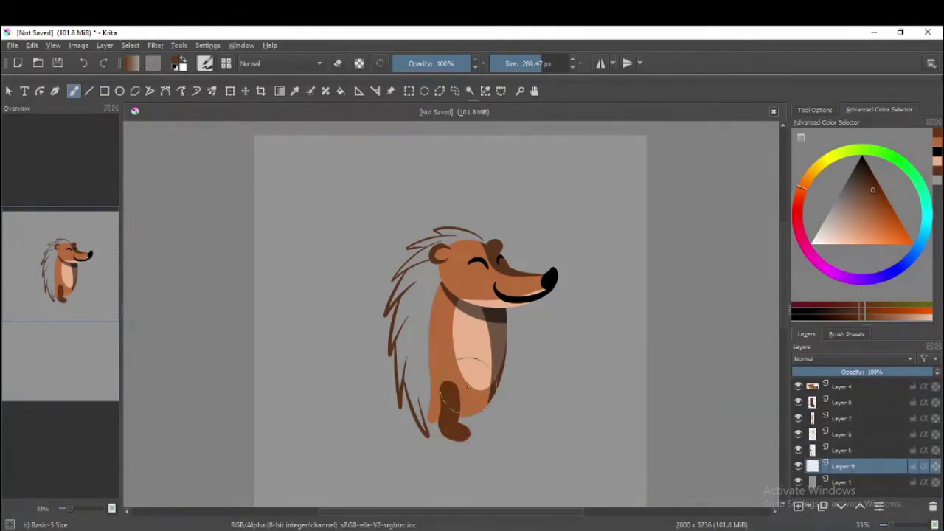
drag(507, 417, 488, 402)
key(ctrl+z)
key(ctrl+shift+z)
key(ctrl+z)
key(ctrl+shift+z)
Step: On Layer 8, pick body brown, then black shading at 55% brush opacity
click(840, 402)
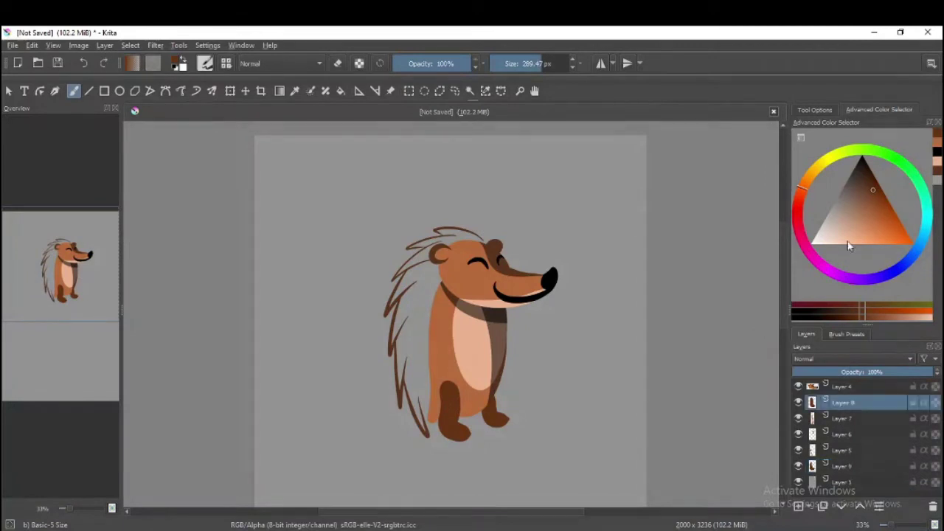
ctrl+click(440, 393)
key(Page_Down)
key(Page_Down)
key(Page_Down)
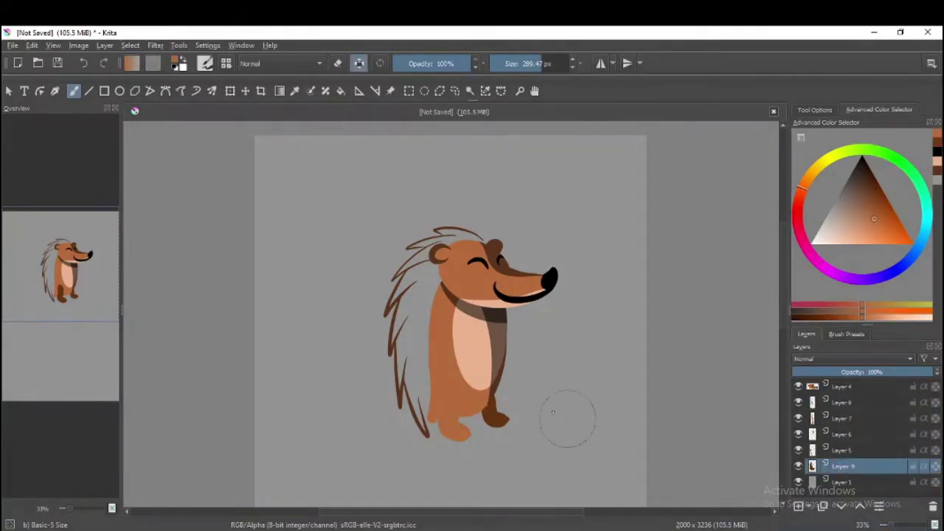
key(i)
key(i)
key(i)
key(d)
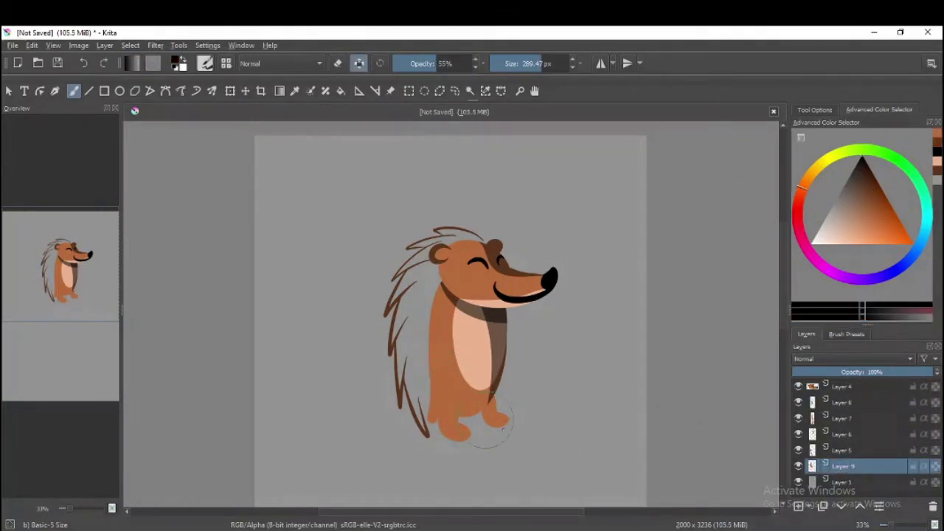
Step: Select Layers 9 and 8 in the Layers docker, ready to merge them
click(808, 436)
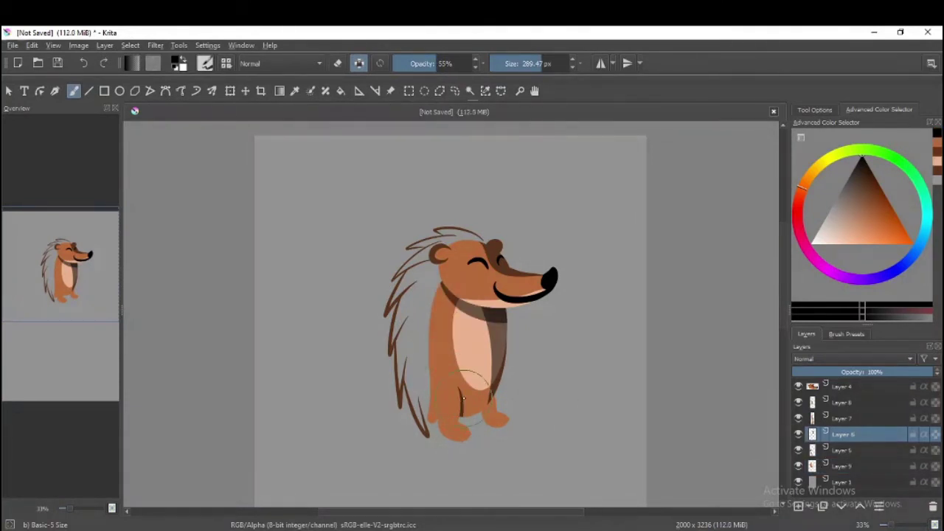
click(846, 464)
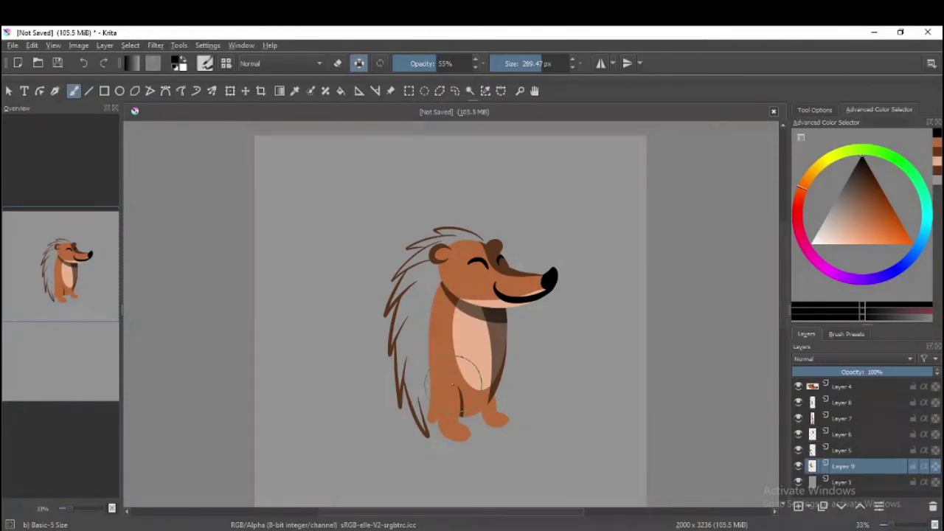
click(843, 404)
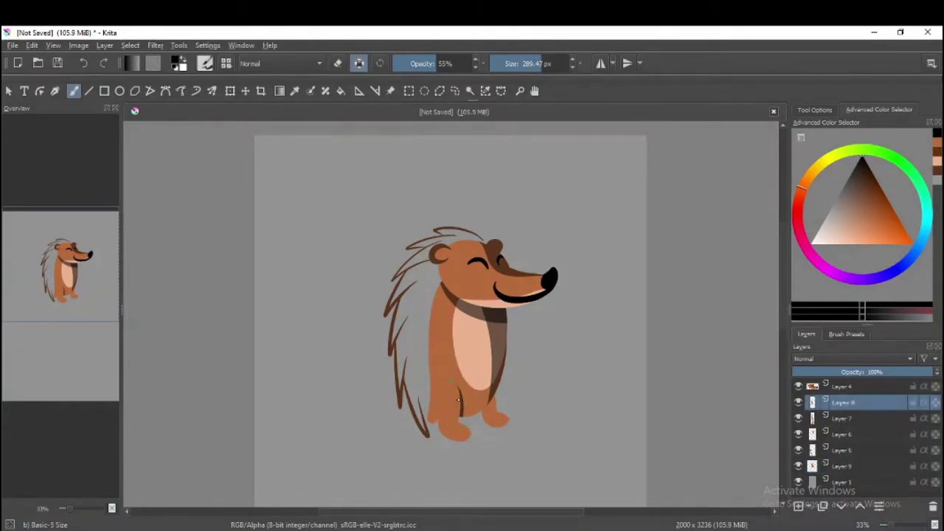
key(ctrl)
click(487, 417)
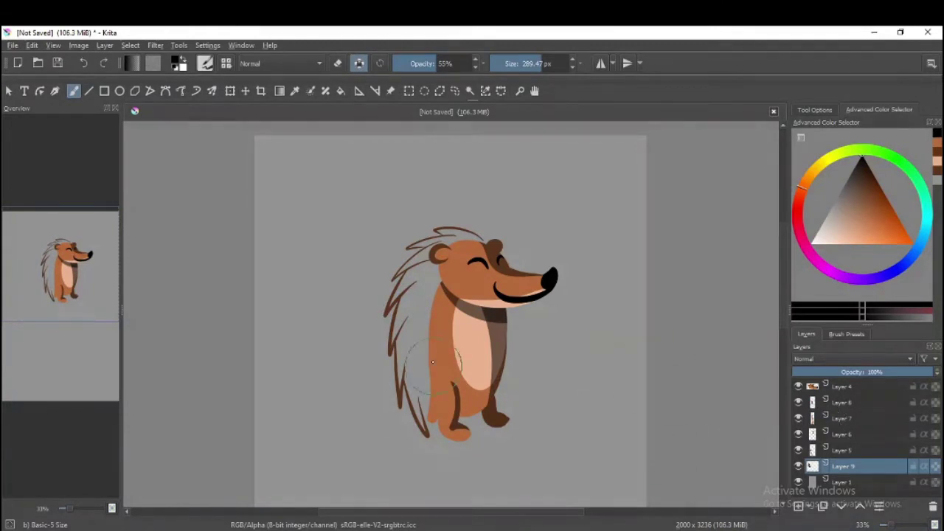
click(838, 402)
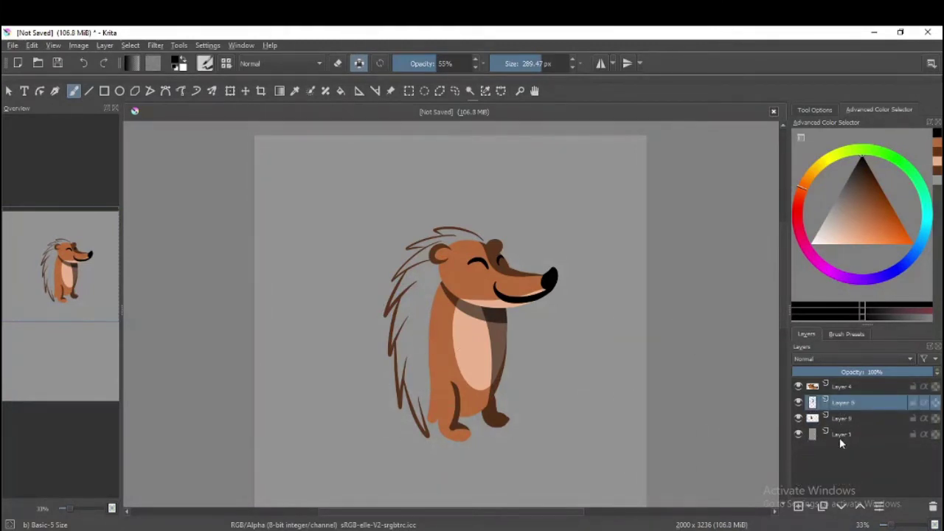
Step: Merge the hedgehog body layers down and hide the upper layers
key(ctrl+e)
key(ctrl+e)
click(797, 418)
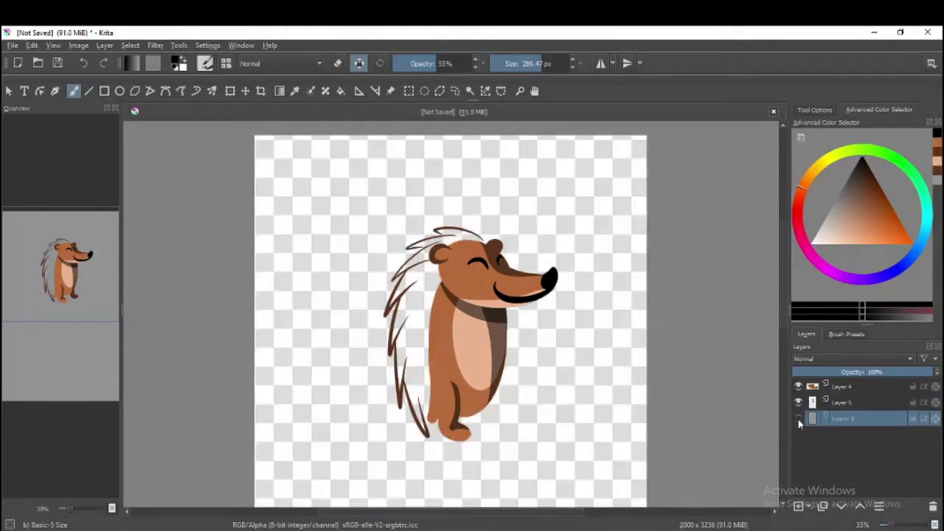
shift+click(798, 418)
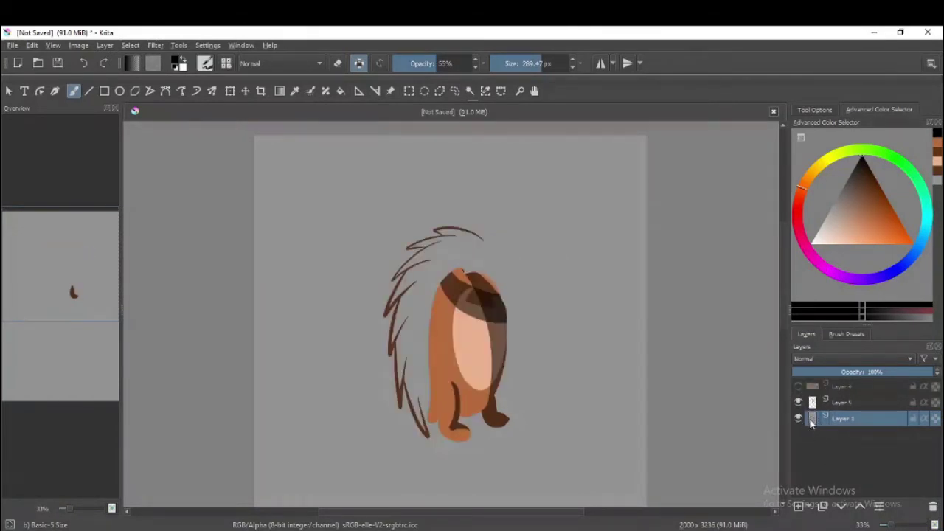
Step: Paint over the stray brown blob in background grey with a 489 px brush at 100% opacity
ctrl+click(492, 348)
drag(492, 348, 517, 348)
click(472, 63)
drag(493, 404, 501, 442)
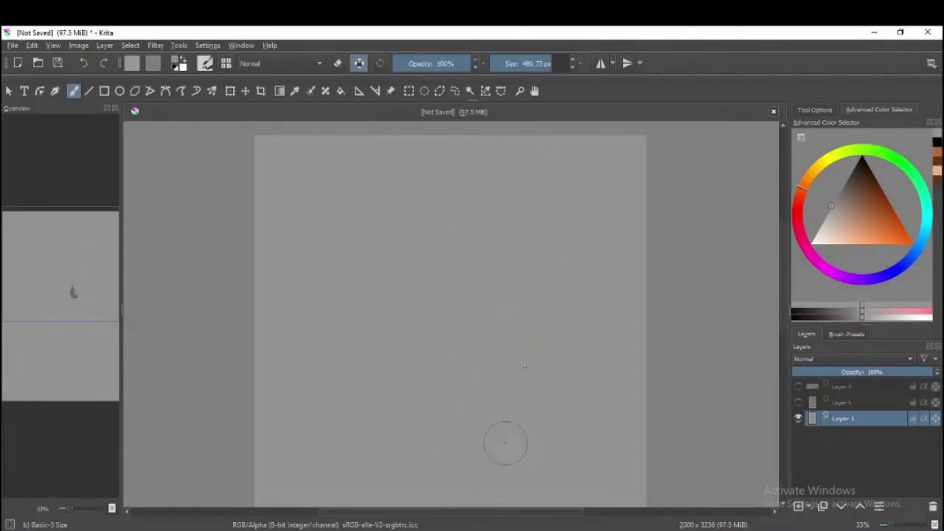
Step: Unhide Layers 5 and 4, pick dark brown, and add a new Layer 10
click(797, 402)
click(797, 385)
ctrl+click(495, 376)
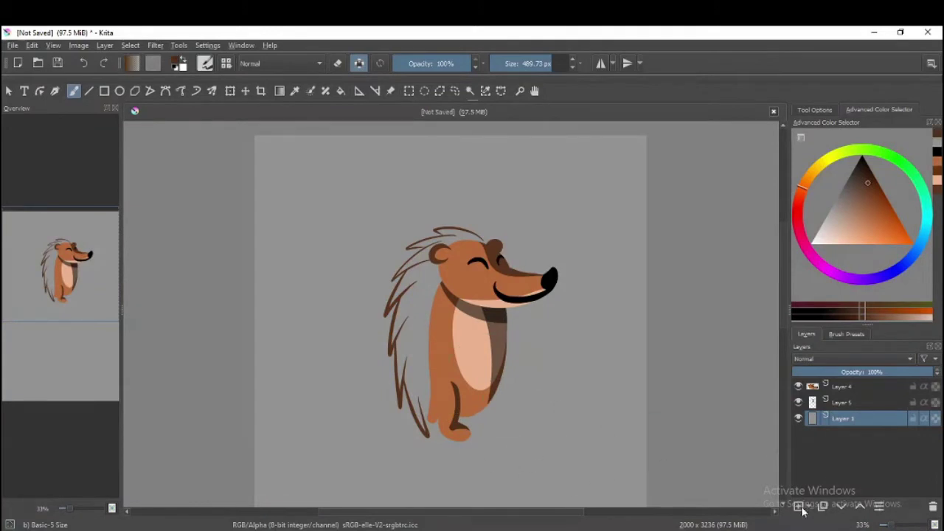
key(Insert)
Step: Paint the dark brown front leg and foot with a roughly 427 px brush
drag(506, 390, 491, 383)
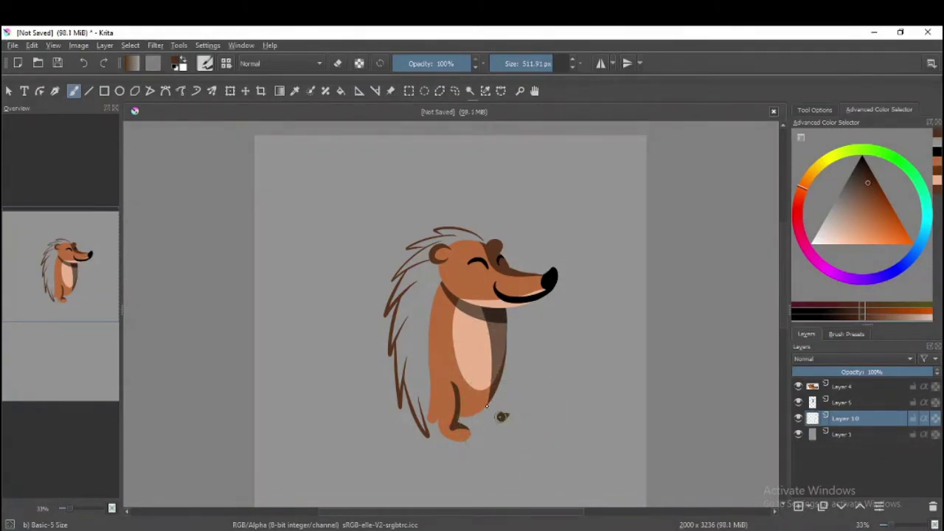
drag(495, 416, 509, 425)
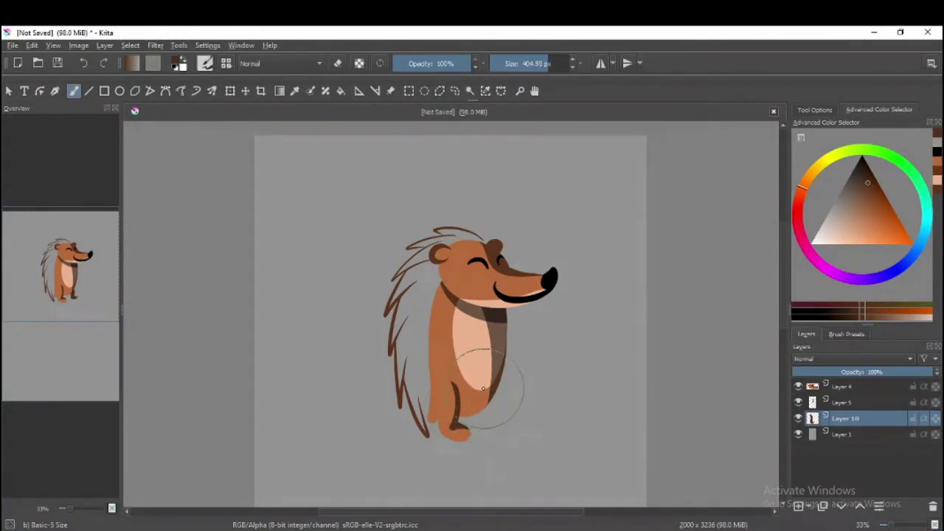
drag(485, 393, 478, 384)
drag(486, 392, 496, 403)
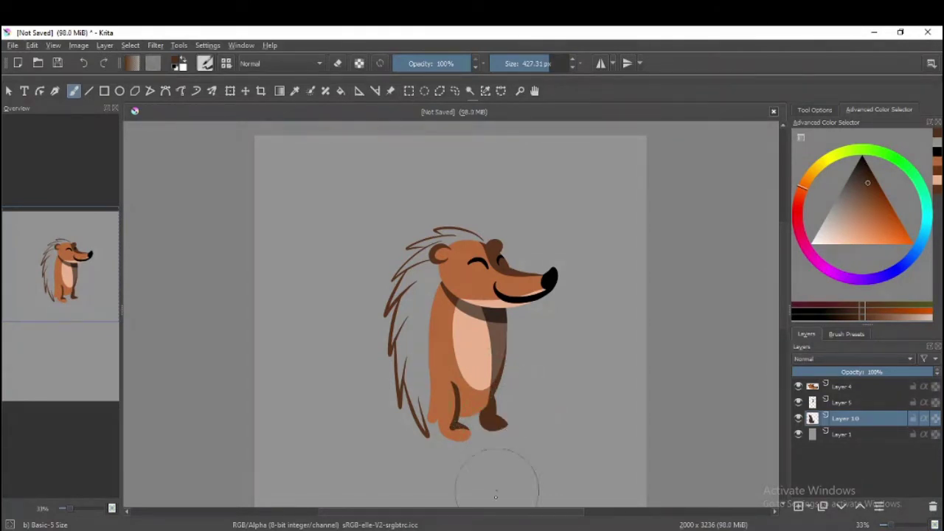
Step: Merge Layer 5 down into Layer 10 and add a new empty layer above it
click(836, 398)
key(ctrl+e)
key(Insert)
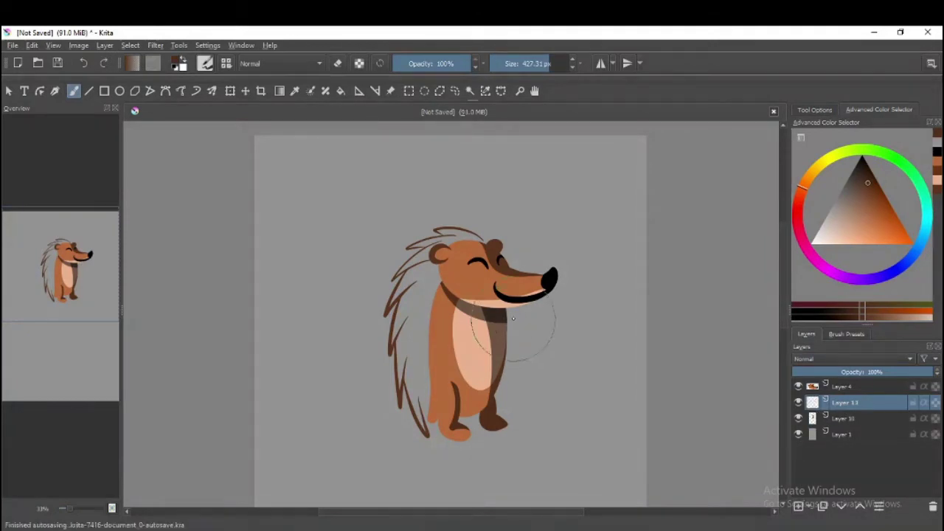
Step: Eyedrop the orange body colour and brush an arm across the light belly
key(ctrl+z)
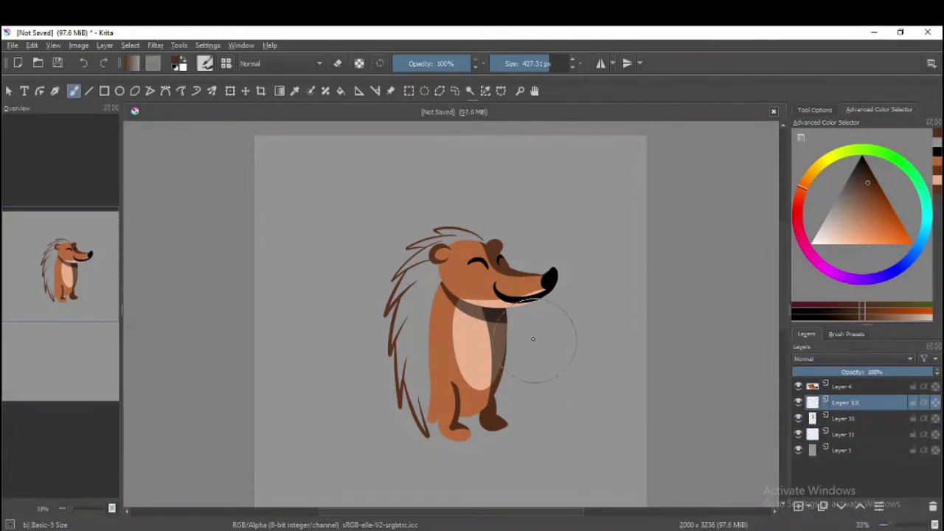
ctrl+click(454, 316)
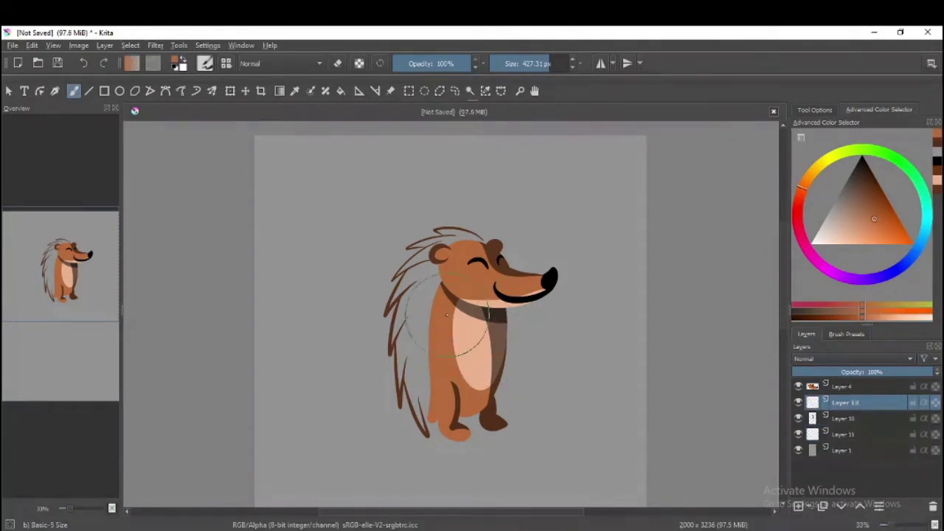
drag(457, 342, 494, 350)
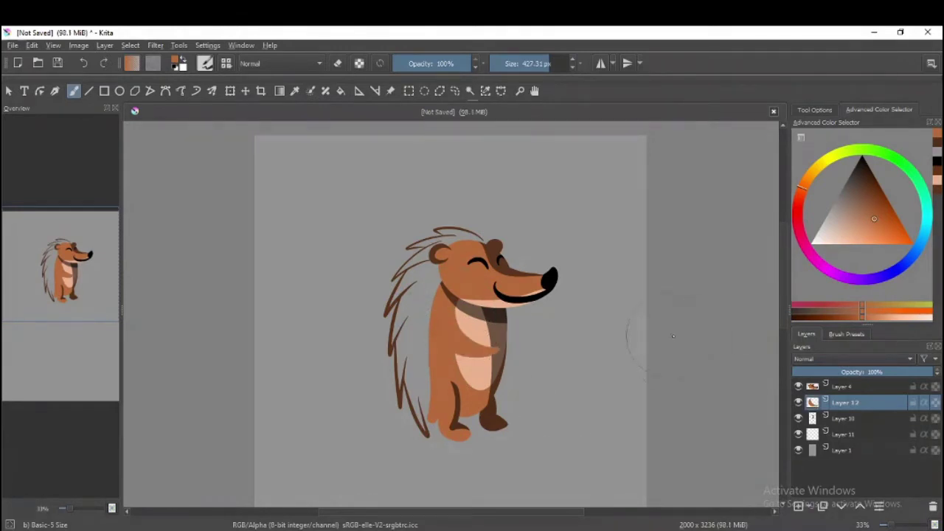
click(359, 63)
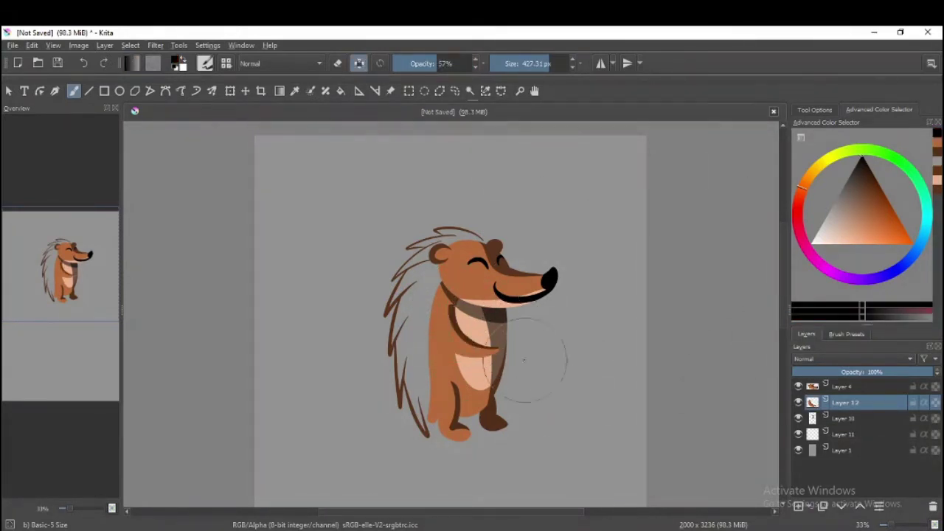
key(Page_Down)
drag(456, 340, 442, 321)
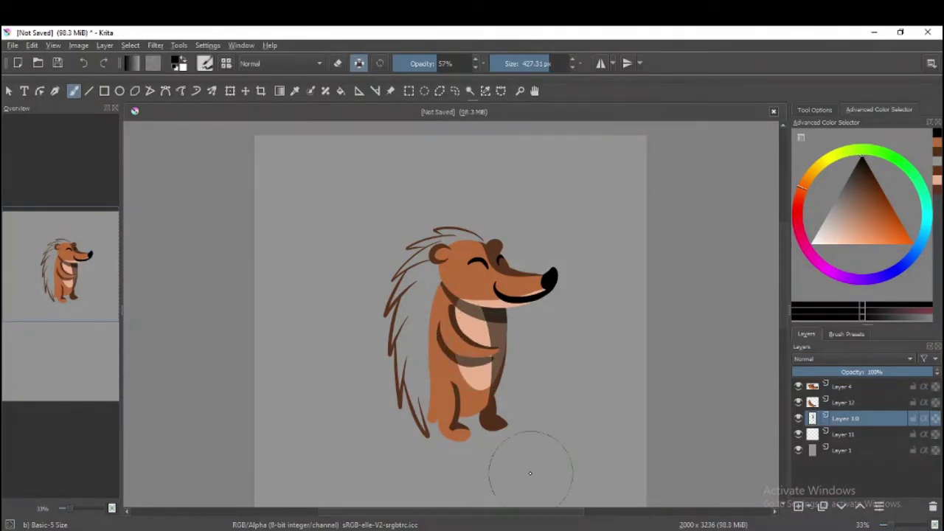
key(ctrl+z)
Step: Move Layer 11 above Layer 10 and paint the hand resting on the chest at full opacity
click(872, 441)
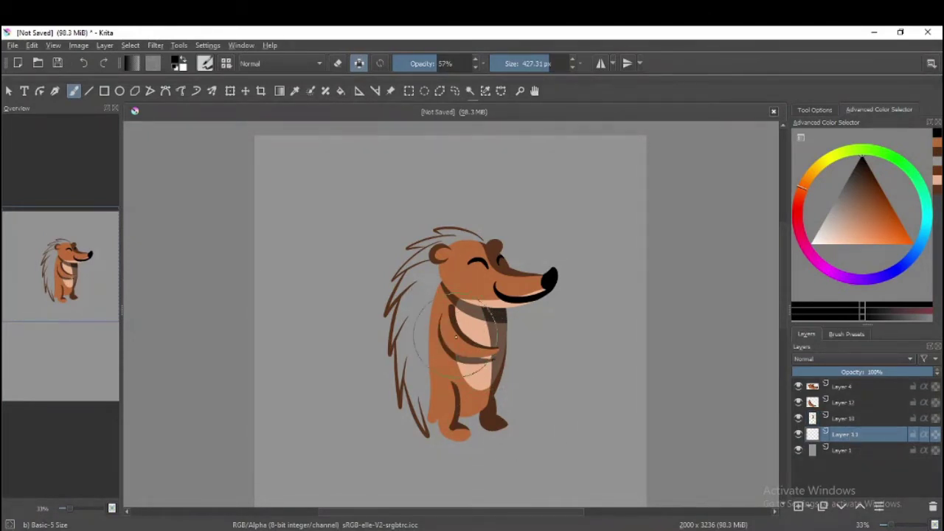
key(o)
key(o)
key(o)
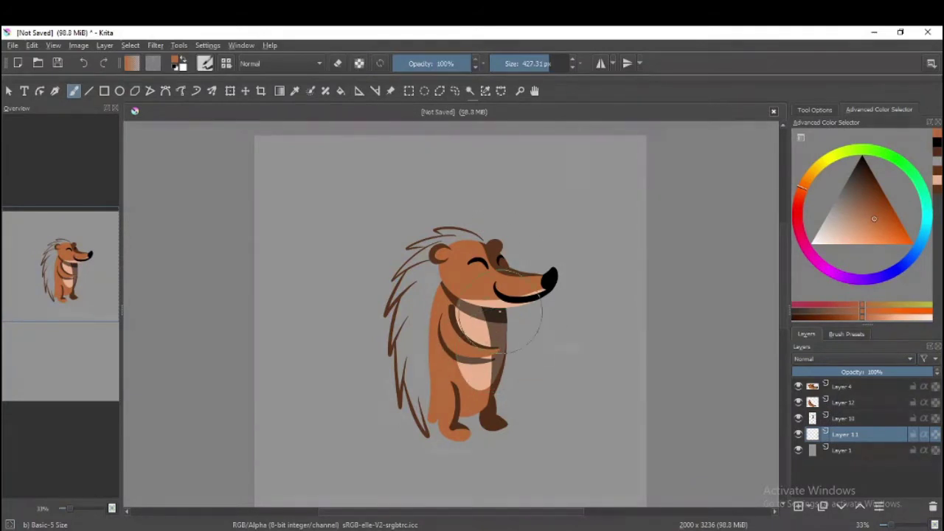
key(ctrl+Page_Up)
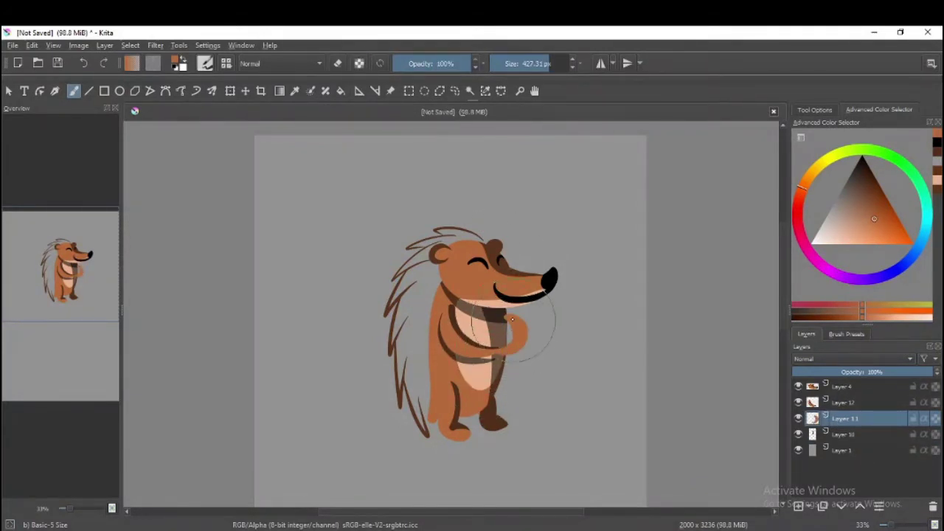
drag(500, 313, 505, 340)
drag(503, 336, 504, 351)
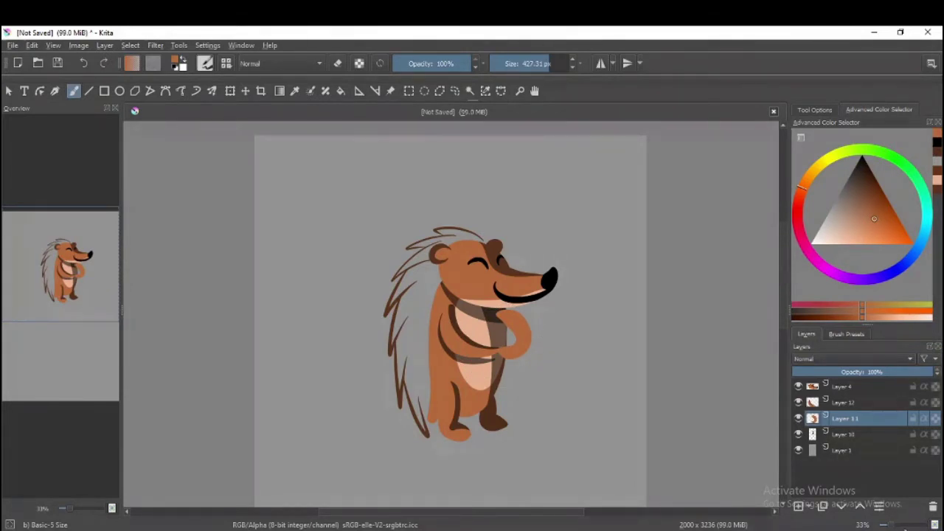
key(plus)
key(plus)
Step: Hide Layers 12 and 11 and select the dark collar and chest region on Layer 10
click(798, 402)
click(798, 418)
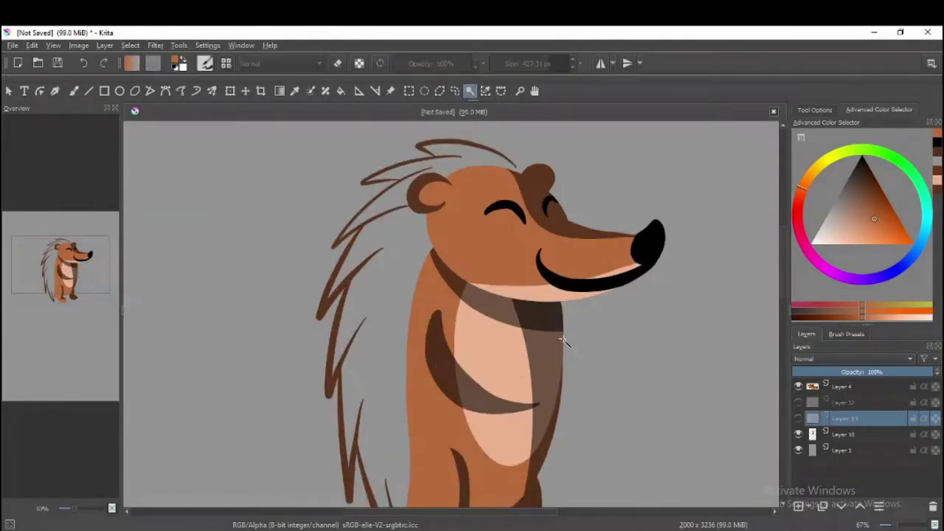
click(822, 432)
shift+click(549, 324)
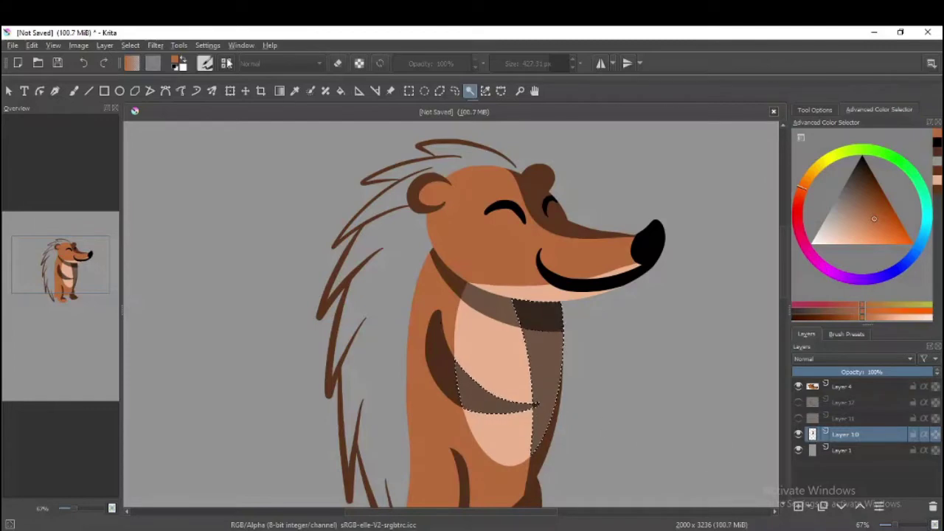
click(105, 45)
click(307, 61)
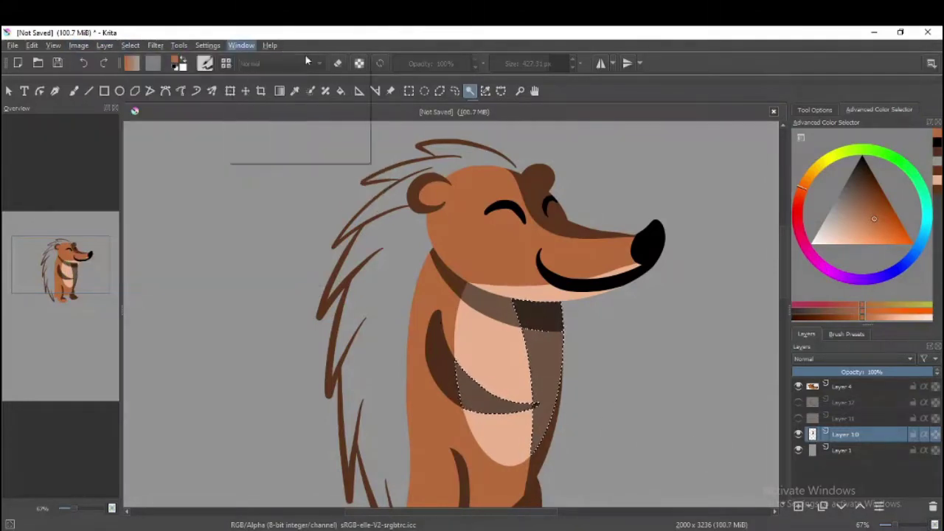
click(104, 45)
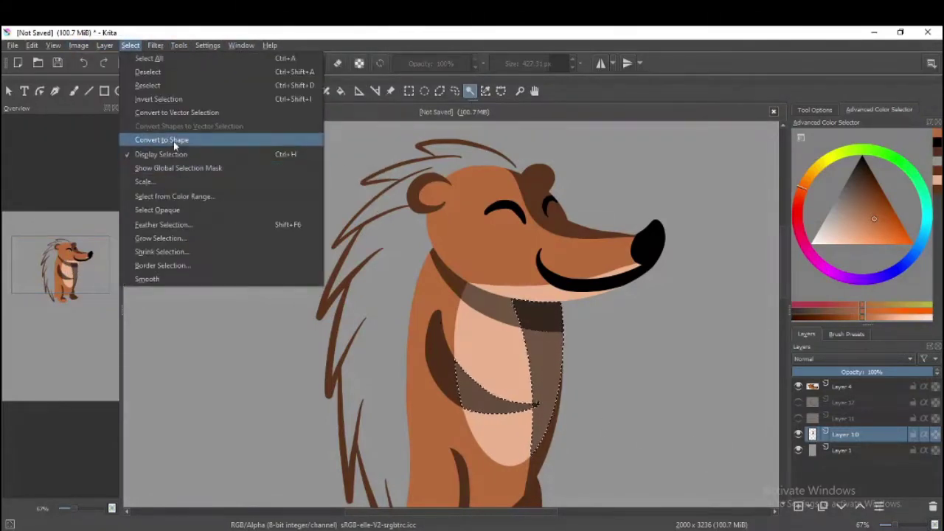
click(186, 289)
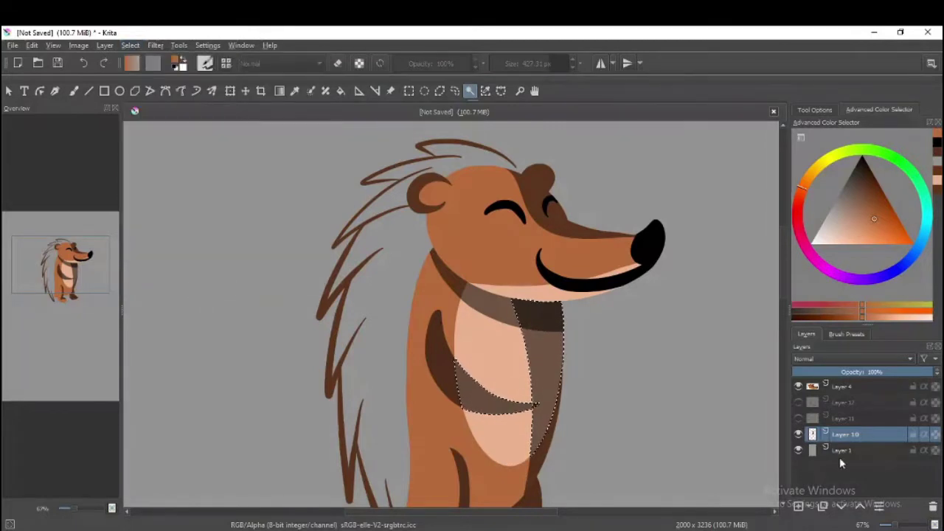
Step: Clear the arm paint inside the selection on Layer 11 and repaint the arm dark brown
click(837, 418)
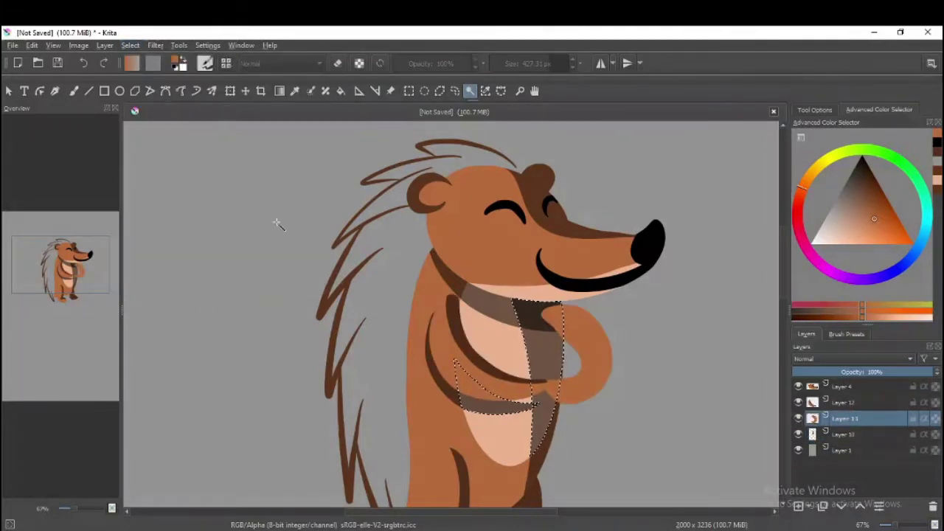
key(b)
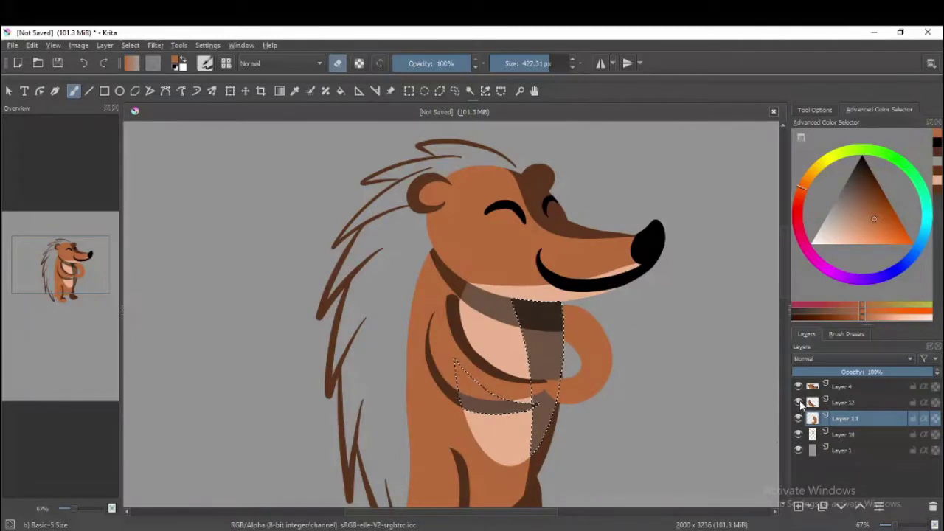
key(minus)
key(minus)
key(minus)
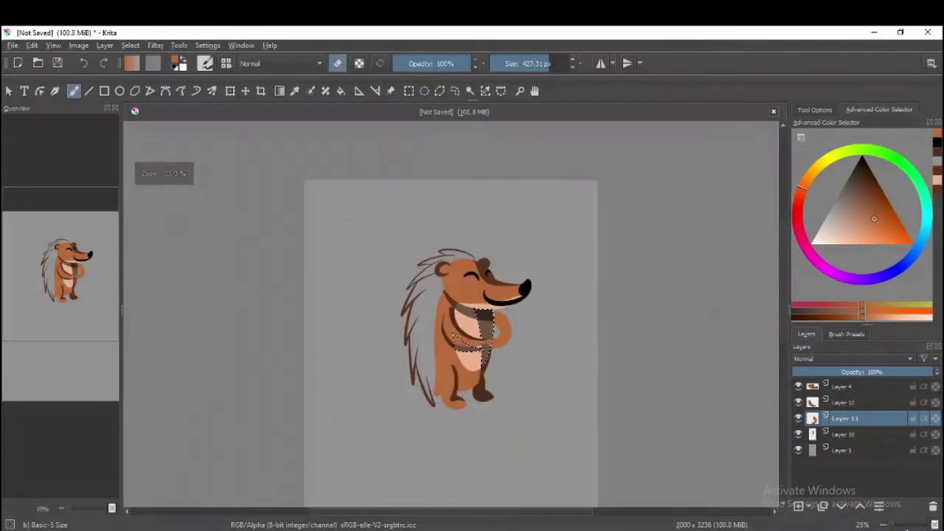
key(Delete)
key(ctrl+shift+a)
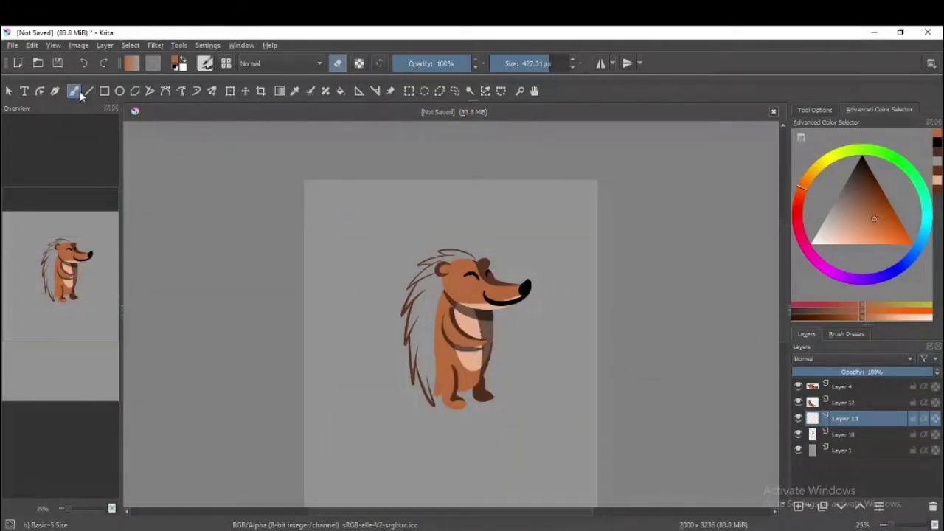
ctrl+click(450, 357)
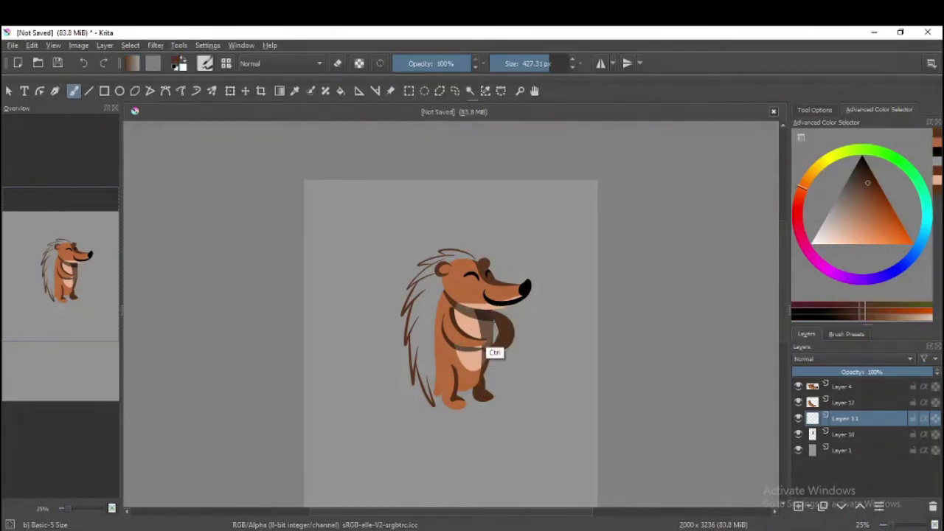
mouse_move(487, 354)
mouse_down()
mouse_move(501, 317)
mouse_move(514, 322)
mouse_up()
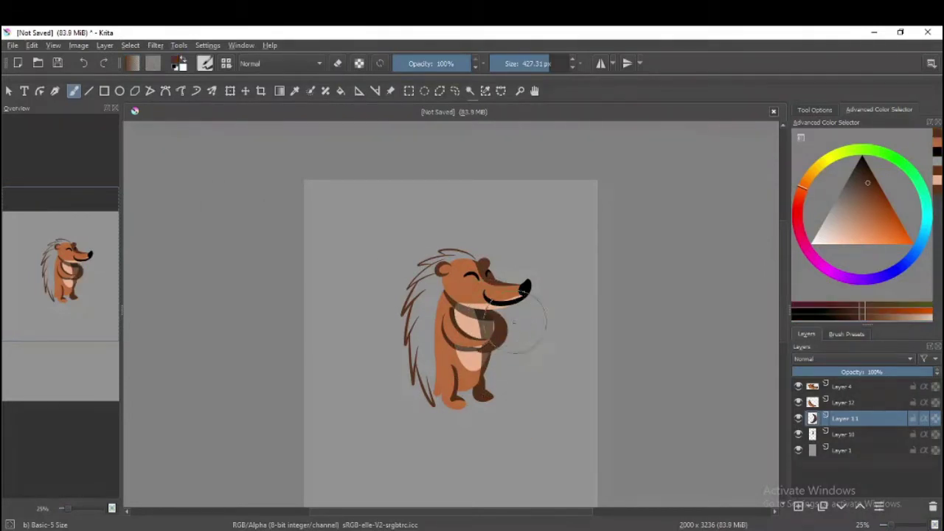
Step: Magic-wand select the dark chest band on Layer 10 with the upper layers hidden
key(plus)
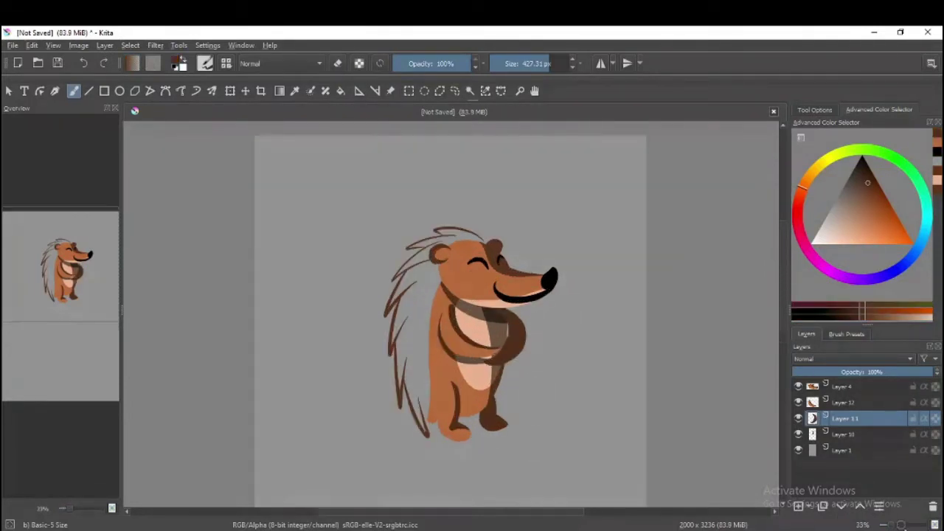
key(plus)
click(798, 418)
click(798, 402)
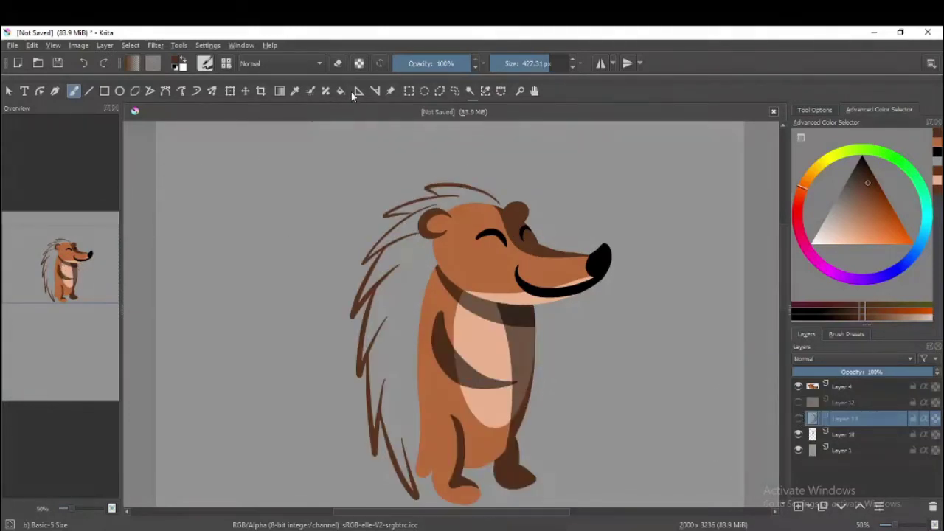
click(470, 91)
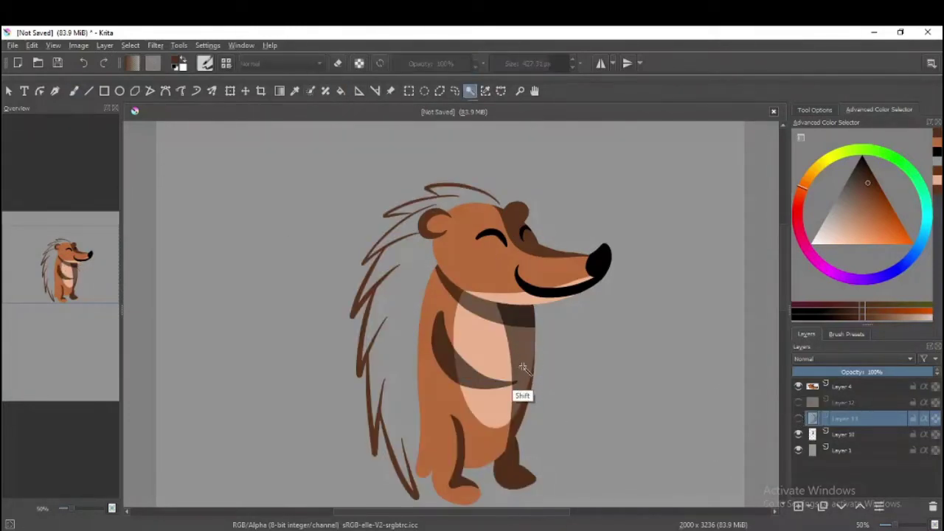
key(Page_Down)
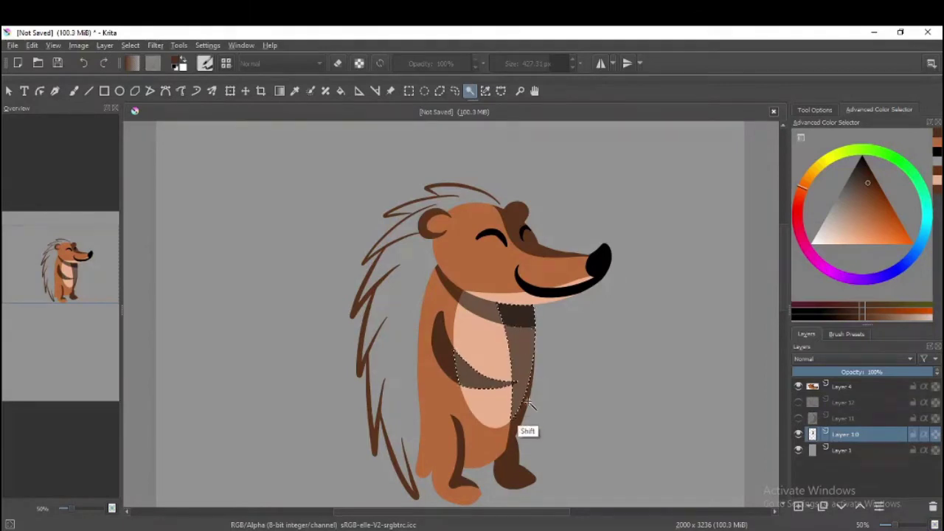
ctrl+click(525, 402)
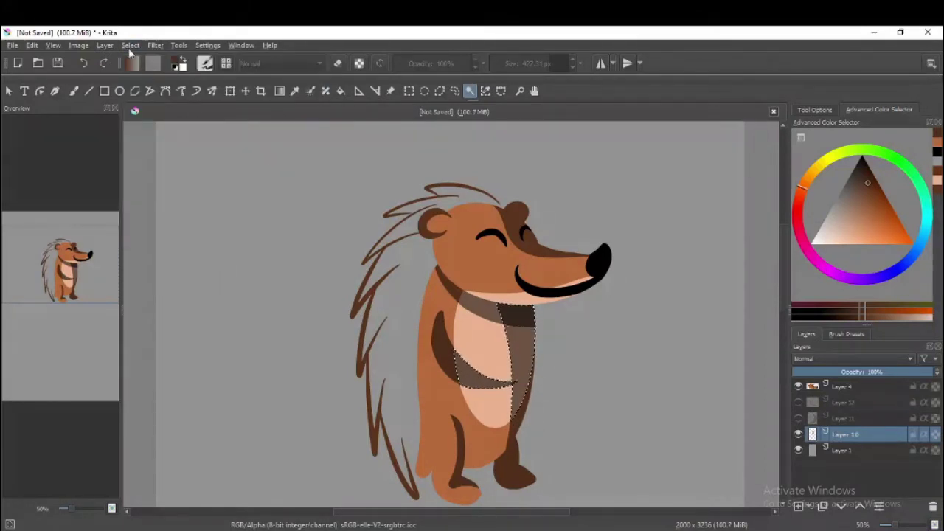
Step: Brush darker shading inside the chest band selection on Layer 11, then deselect
click(815, 418)
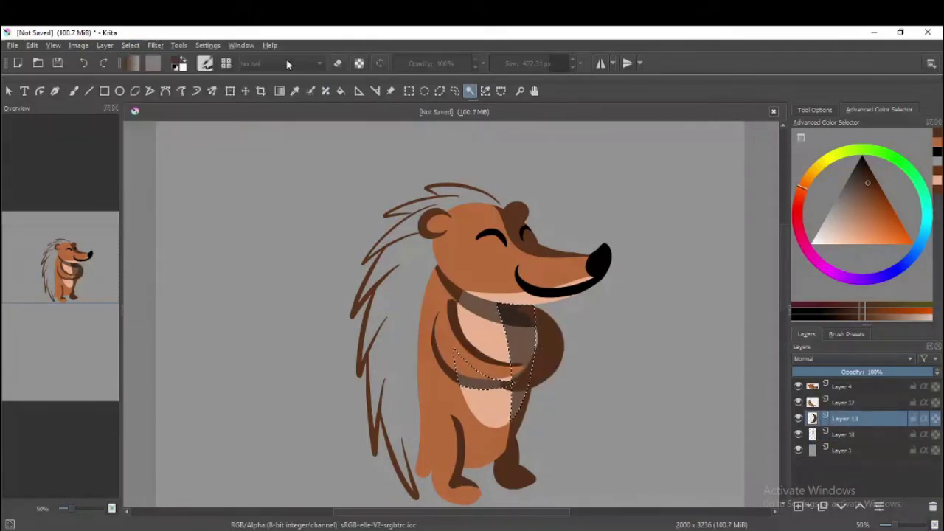
key(b)
click(526, 319)
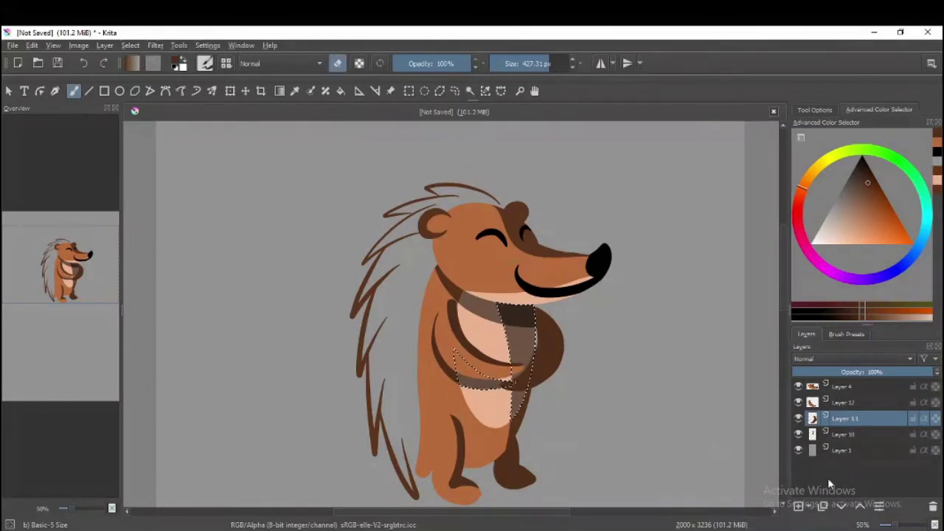
key(ctrl+shift+a)
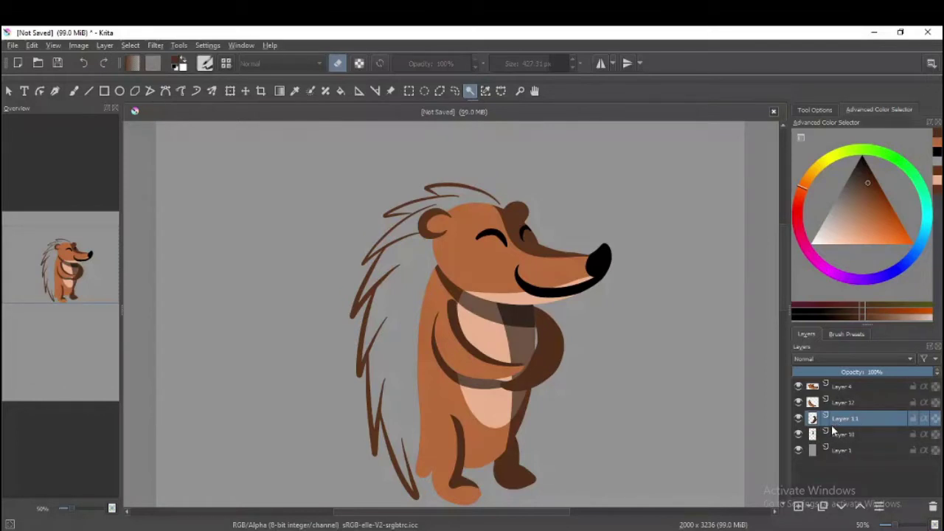
key(e)
key(b)
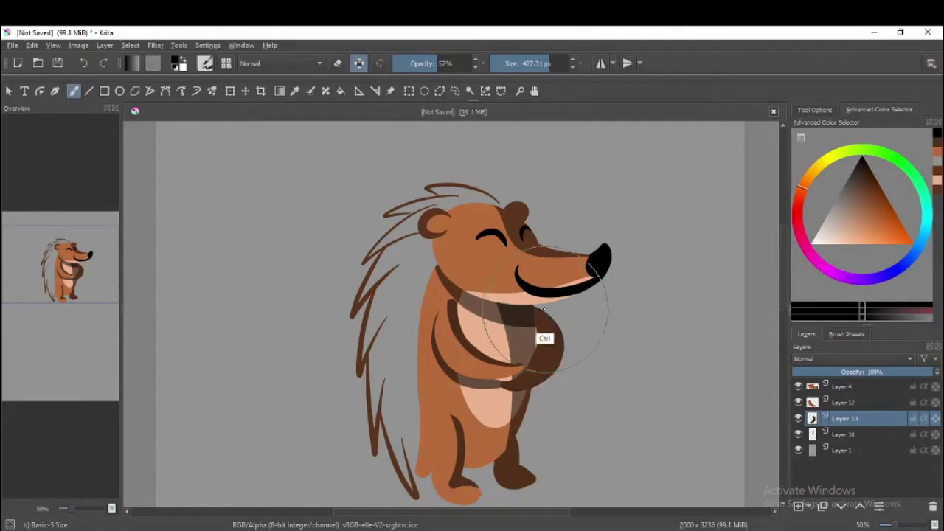
Step: Make Layer 10 active and create empty Layer 13 directly above it
click(826, 435)
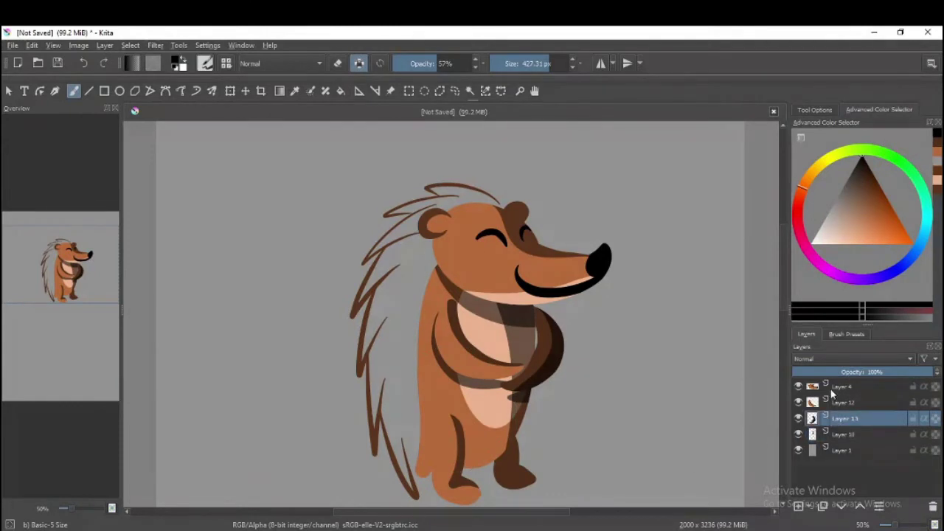
key(ctrl+e)
key(ctrl+z)
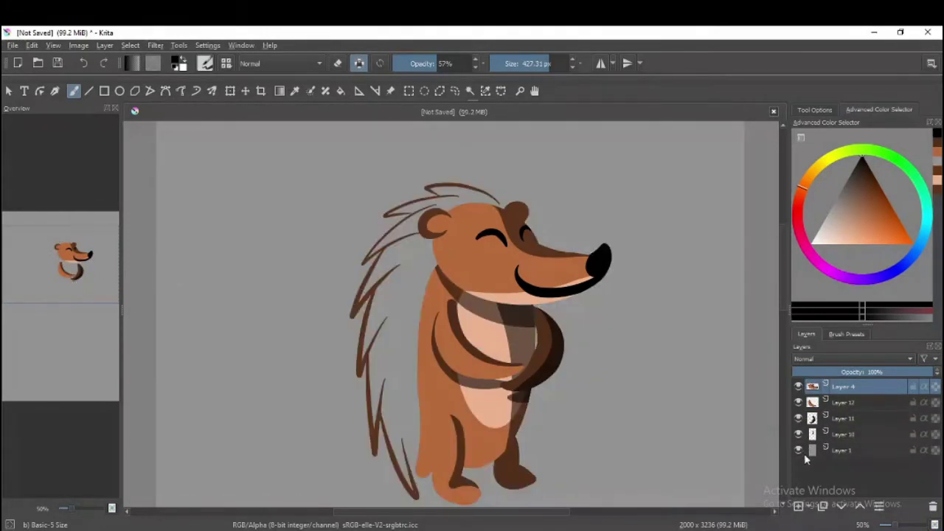
click(812, 435)
click(798, 506)
Step: Sample the hedgehog's brown, shrink the brush to about 134 px, and stroke the lower back spikes
ctrl+click(417, 470)
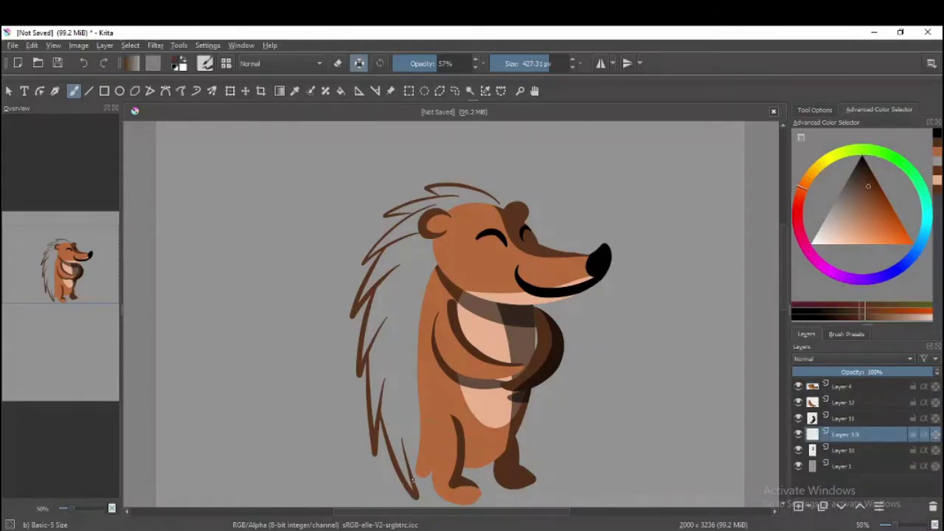
drag(423, 453, 378, 455)
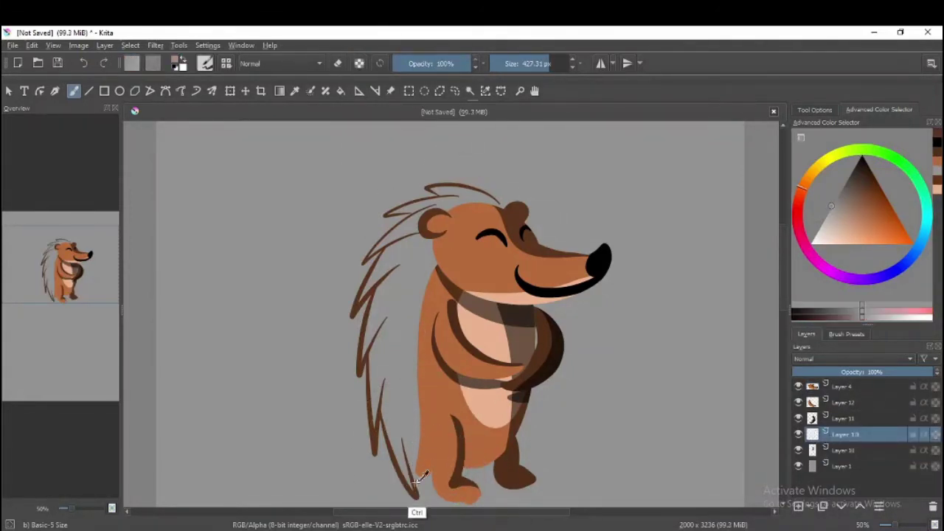
drag(412, 484, 346, 483)
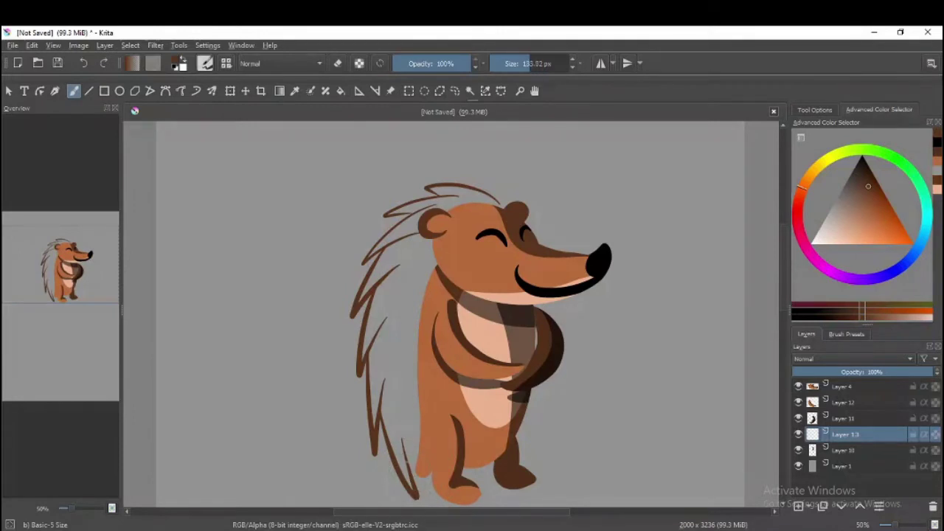
drag(410, 472, 425, 427)
drag(413, 467, 428, 433)
drag(412, 472, 433, 435)
mouse_move(410, 472)
mouse_down()
mouse_move(428, 452)
mouse_move(398, 357)
mouse_up()
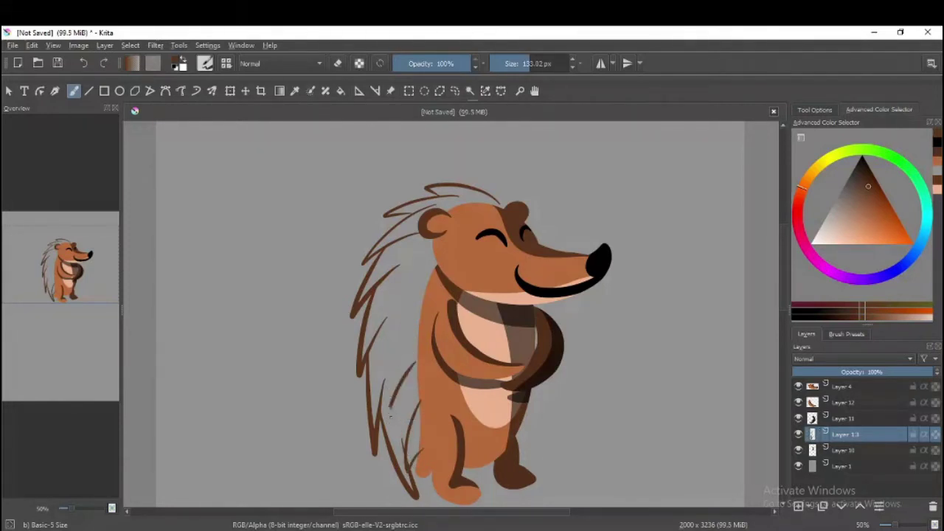
Step: Add thin brown quill strokes up the back from the lower back to the shoulders
drag(410, 432, 398, 375)
mouse_move(421, 406)
mouse_down()
mouse_move(404, 469)
mouse_move(390, 378)
mouse_up()
key(ctrl+z)
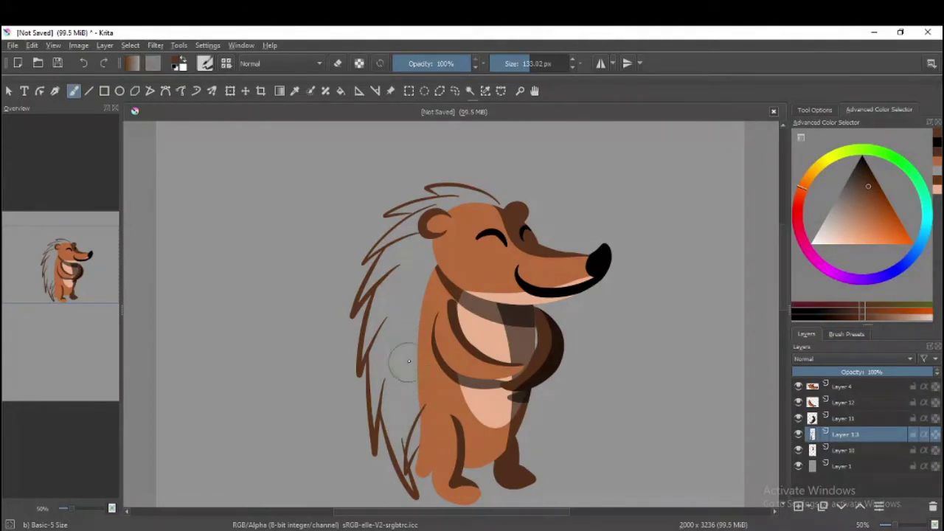
drag(424, 362, 402, 389)
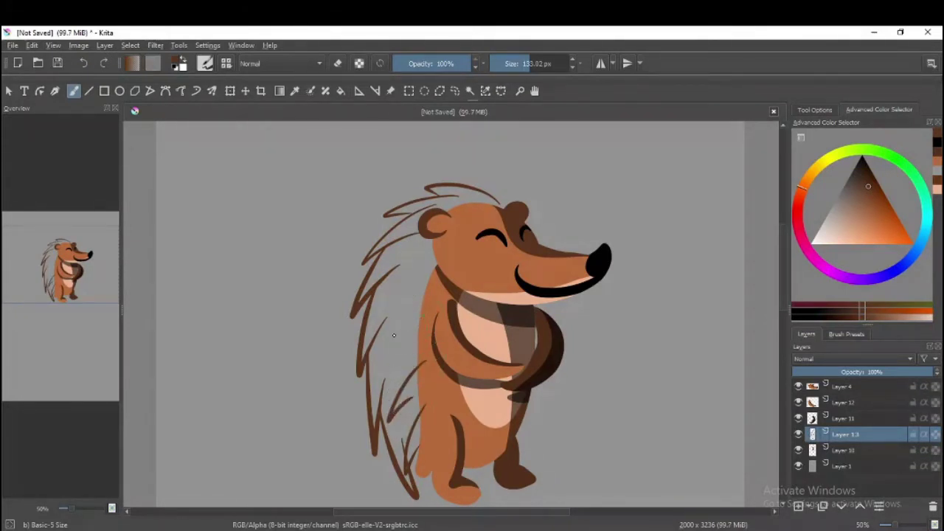
drag(419, 324, 380, 363)
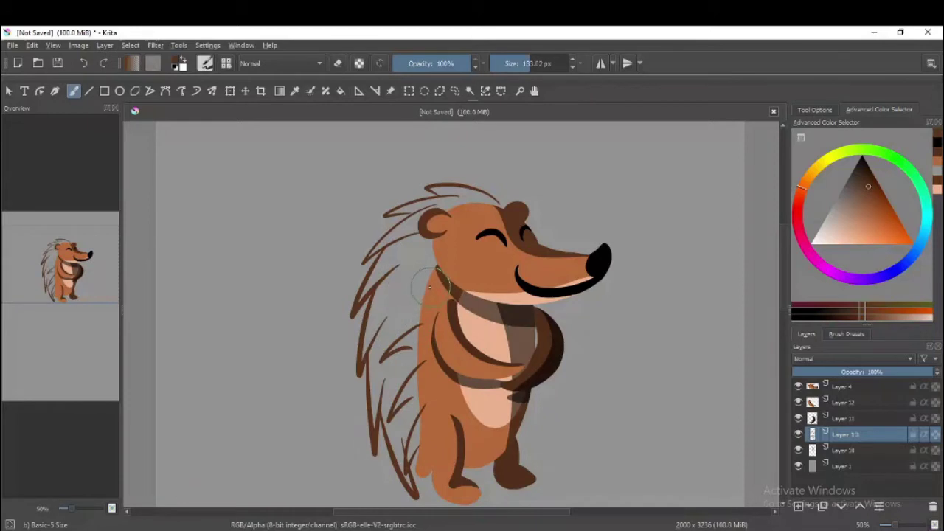
drag(432, 280, 376, 310)
drag(432, 246, 394, 260)
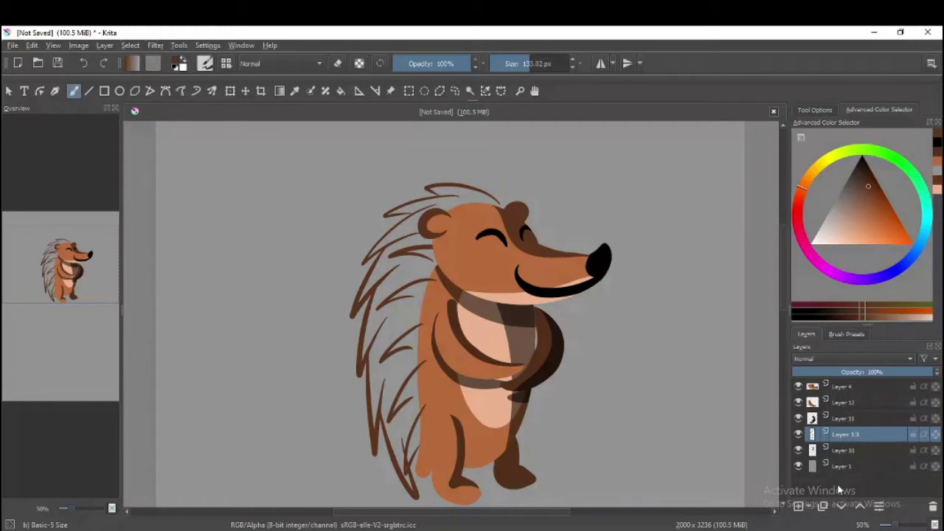
Step: Toggle Layer 10's visibility, make it active, and add a new layer
click(798, 450)
click(798, 451)
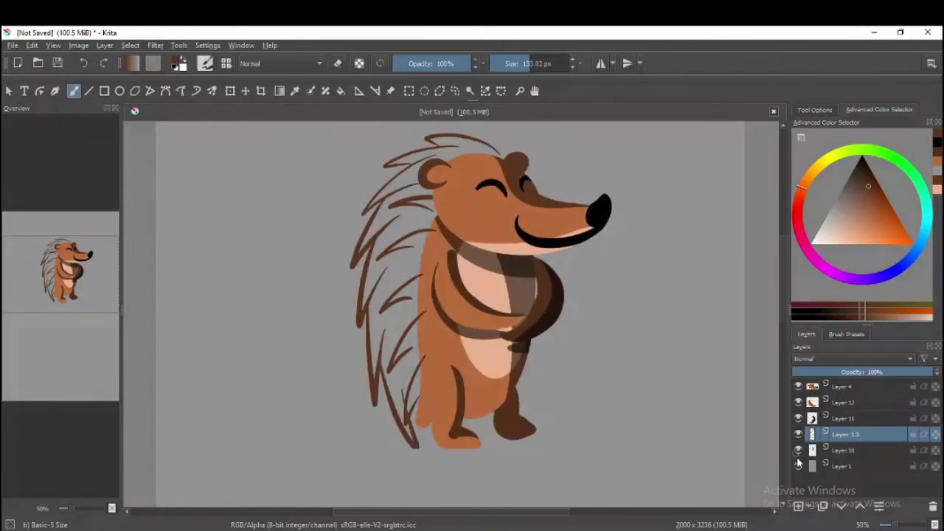
click(839, 453)
click(338, 64)
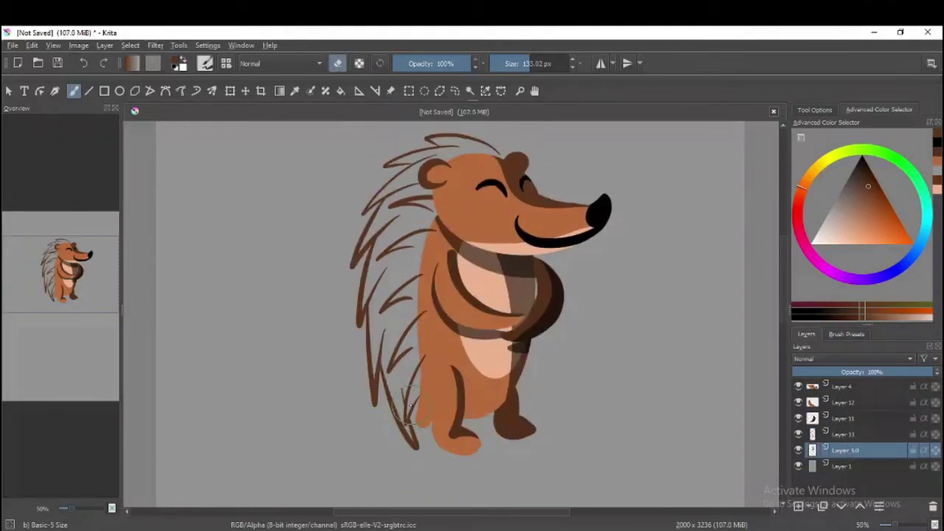
key(e)
key(Insert)
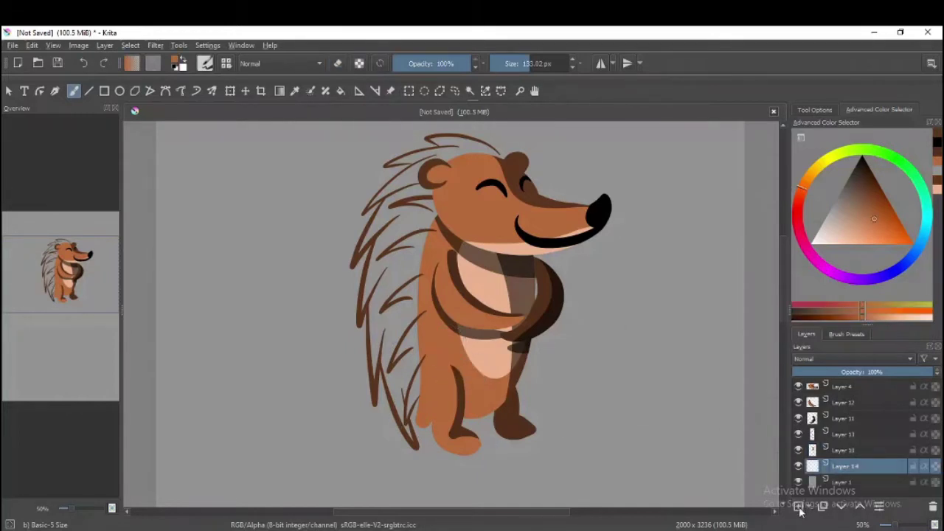
Step: Try fills behind the quills, undoing a whole-canvas fill, then fill the quill area dark brown
key(f)
click(390, 310)
click(402, 189)
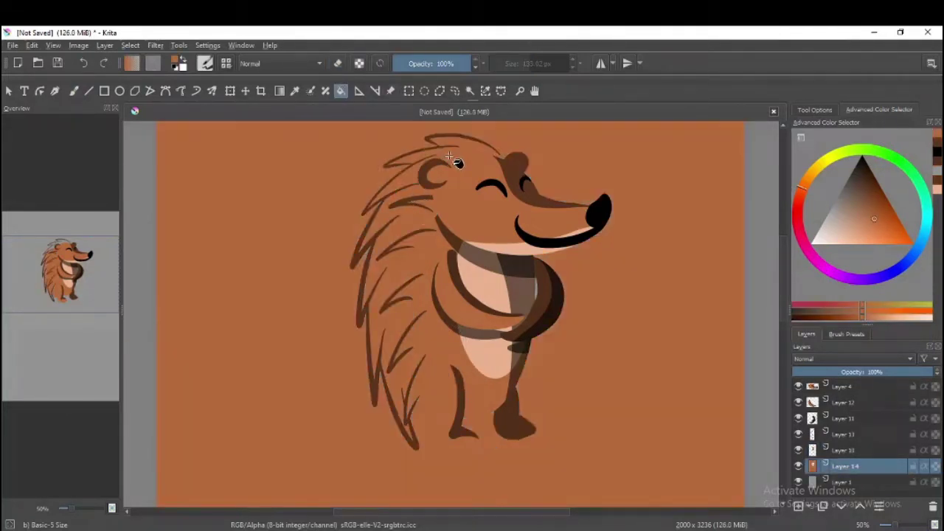
key(ctrl+z)
key(ctrl+z)
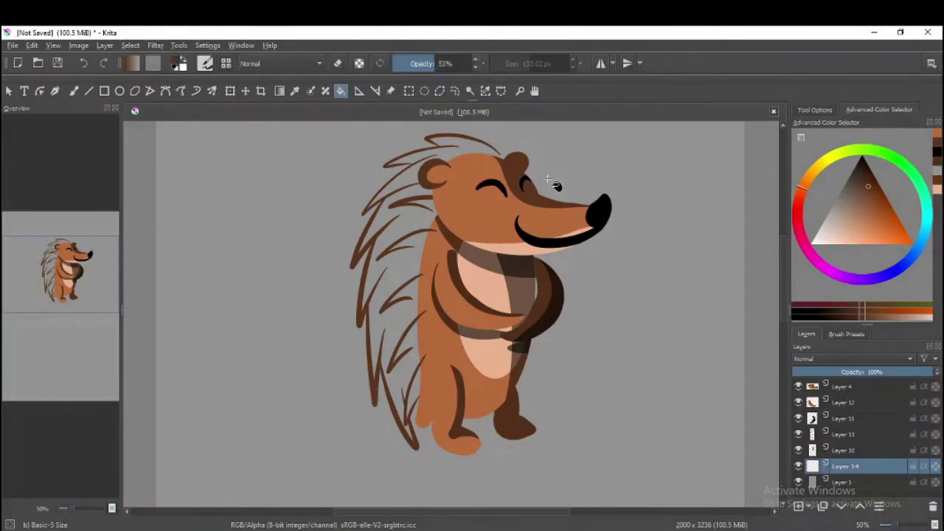
ctrl+click(441, 366)
ctrl+click(516, 378)
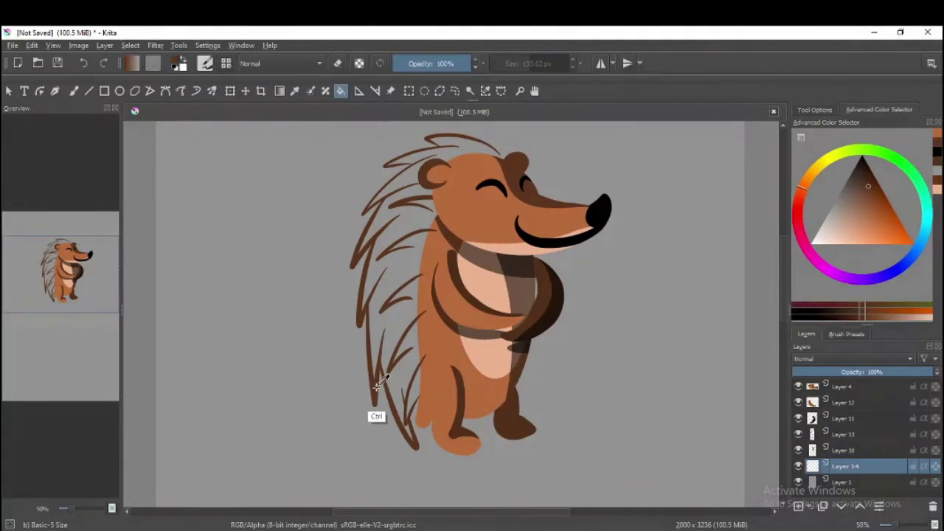
ctrl+click(546, 310)
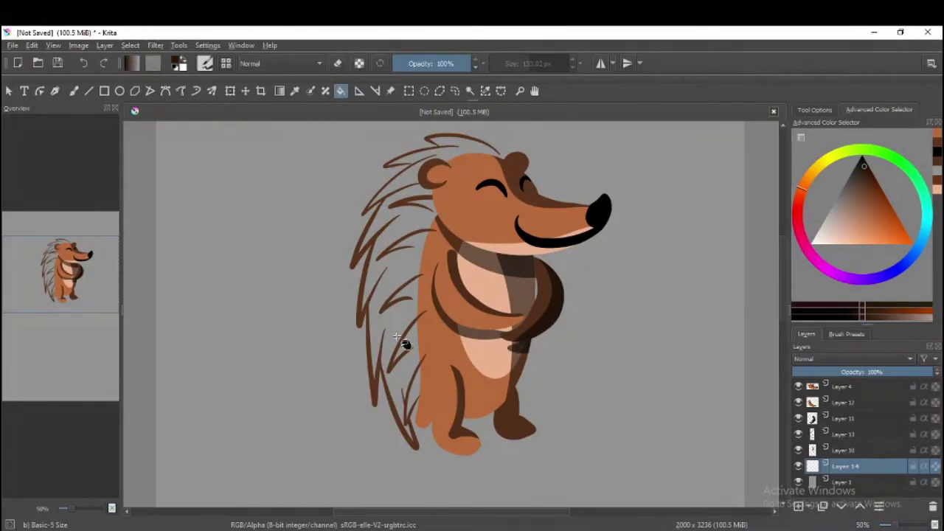
click(404, 347)
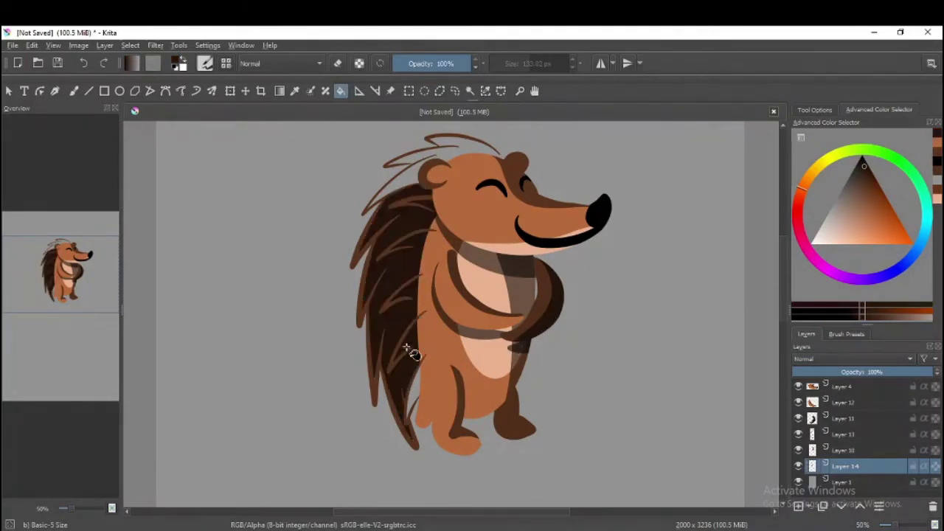
Step: Fill the grey spines on top of the head with light peach
ctrl+click(544, 333)
click(418, 352)
key(ctrl+z)
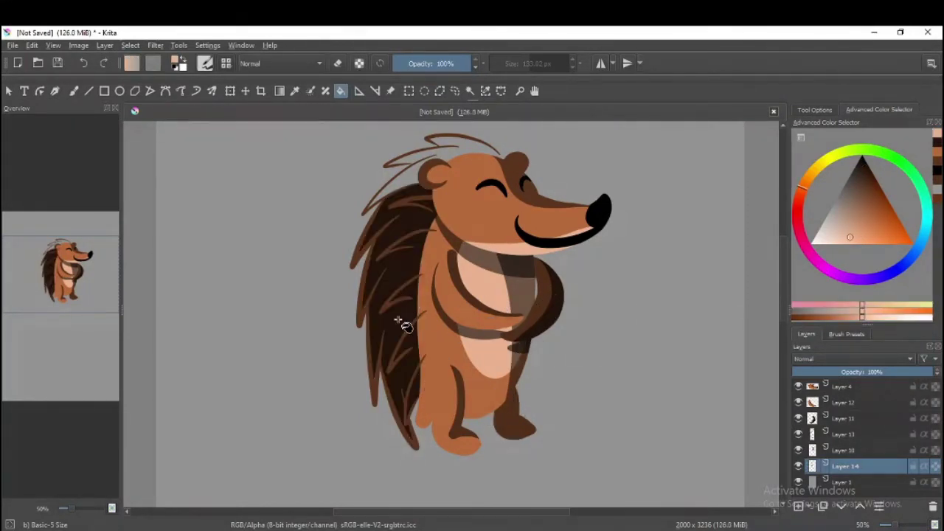
key(ctrl+shift+z)
key(b)
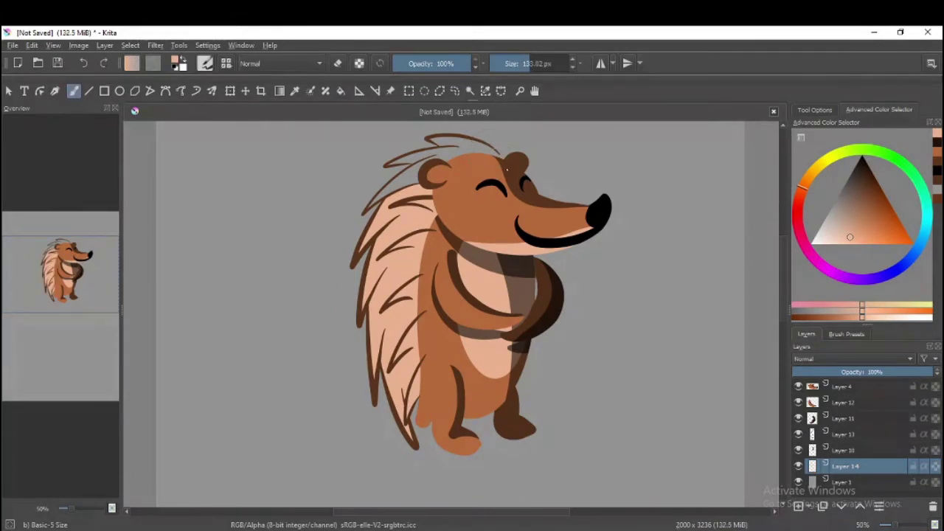
click(341, 91)
click(423, 236)
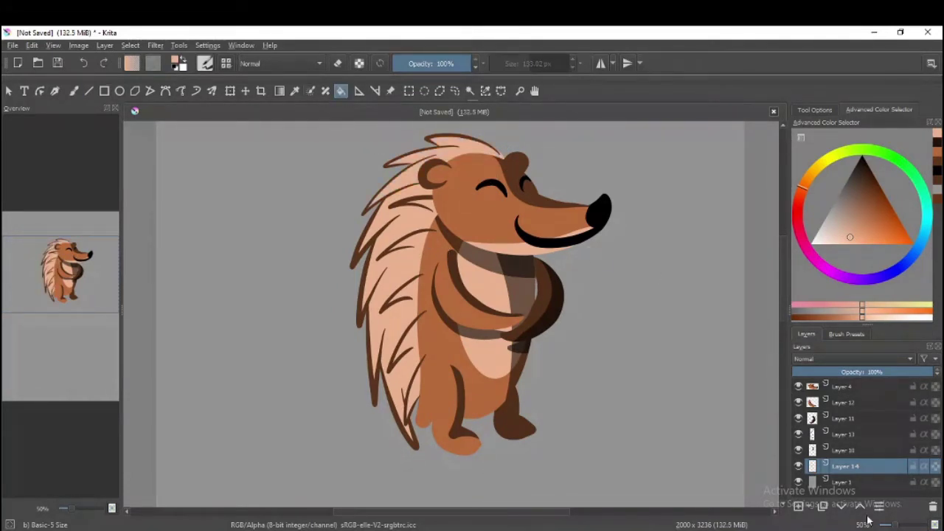
scroll(767, 237, up, 3)
ctrl+click(539, 384)
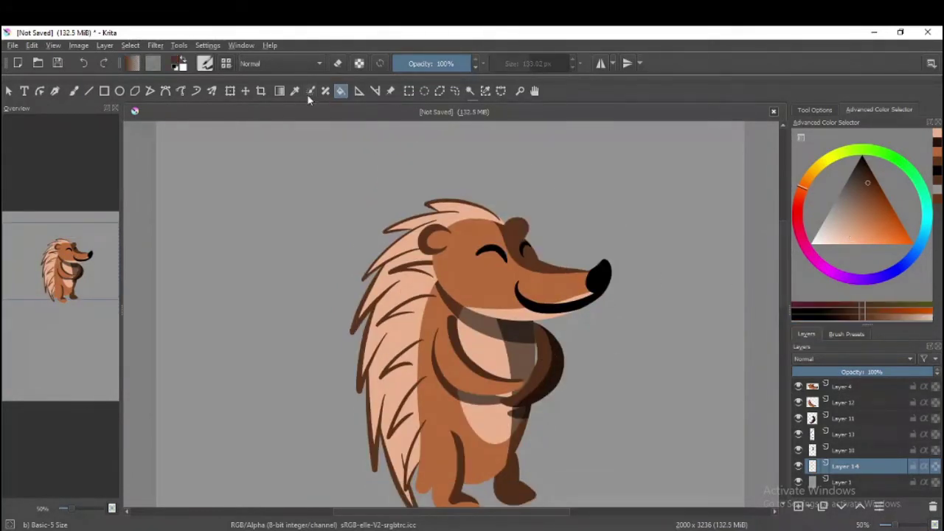
Step: Sample a colour from the hedgehog and enable Preserve Alpha on Layer 10
click(798, 450)
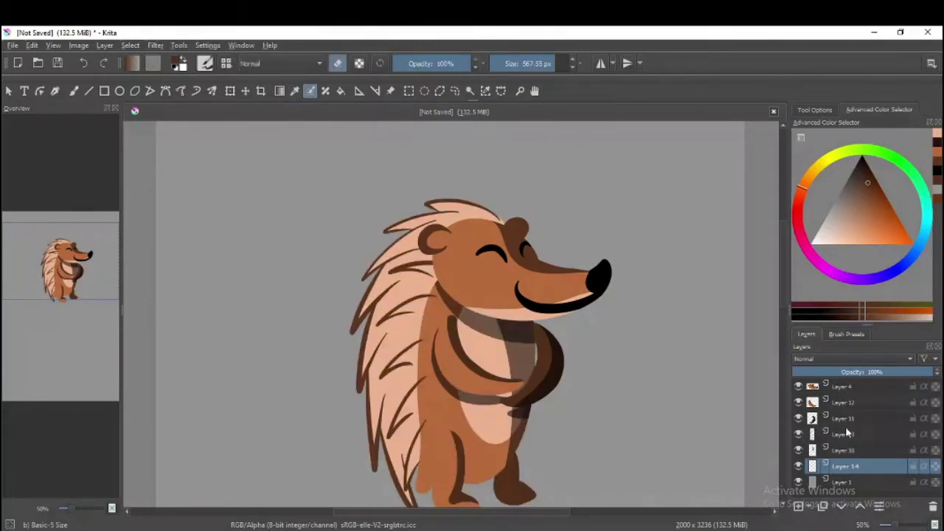
click(572, 406)
key(b)
click(863, 450)
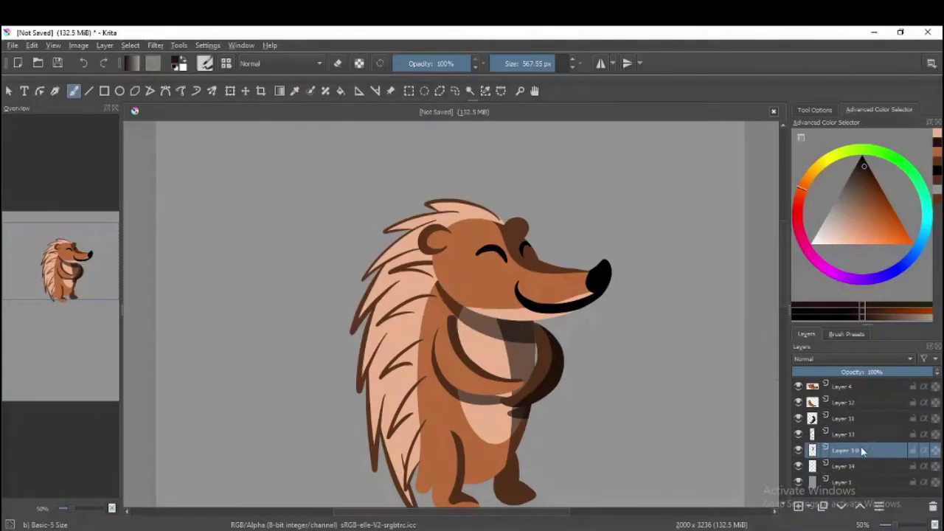
click(359, 63)
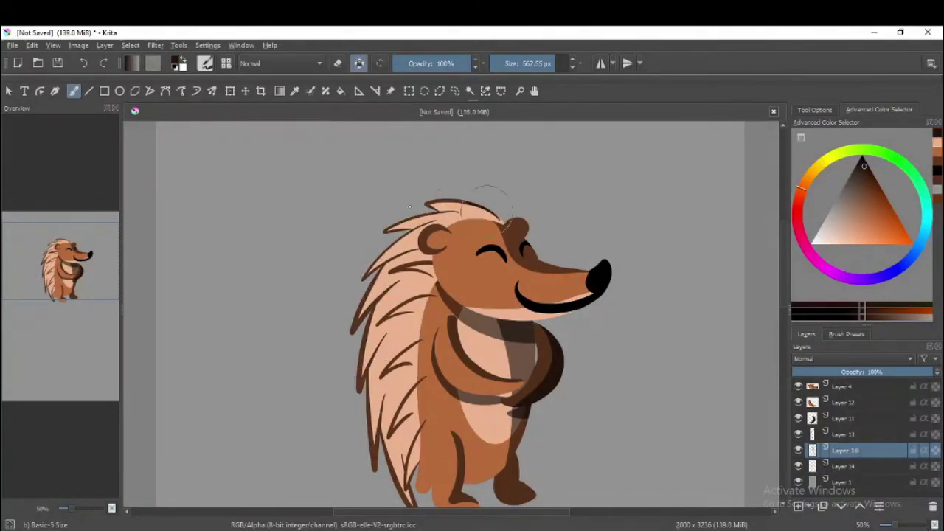
Step: Add Layer 13, then fill Layer 14's peach quill fill with dark brown
scroll(558, 343, down, 3)
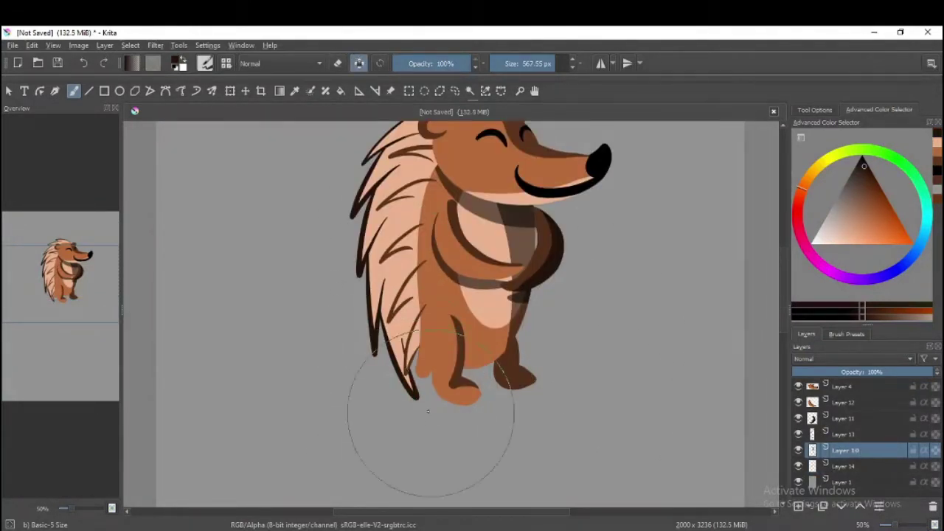
scroll(432, 411, up, 2)
scroll(658, 338, down, 2)
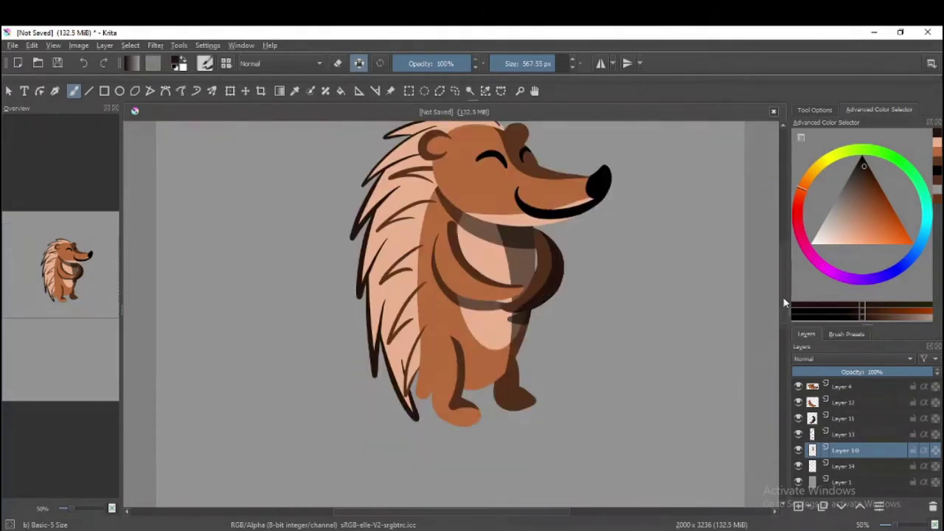
key(Insert)
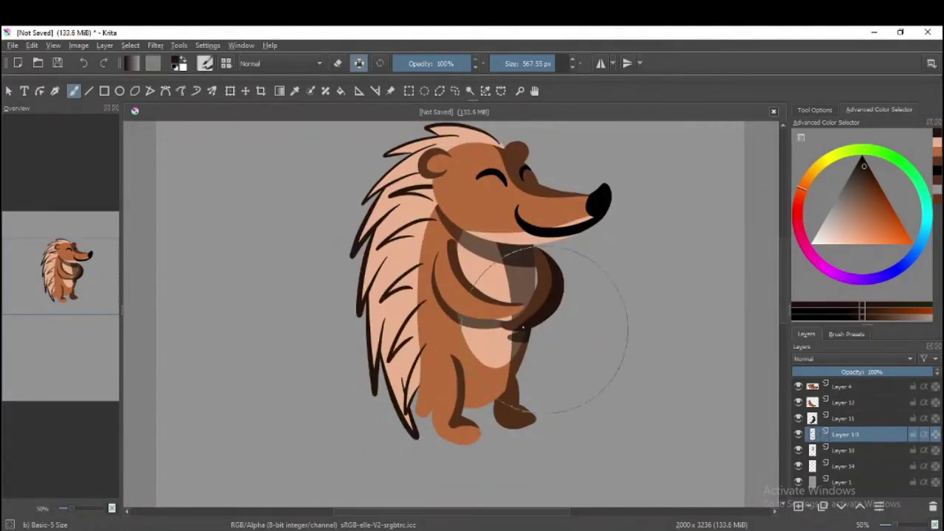
key(Page_Down)
key(Page_Down)
key(shift+BackSpace)
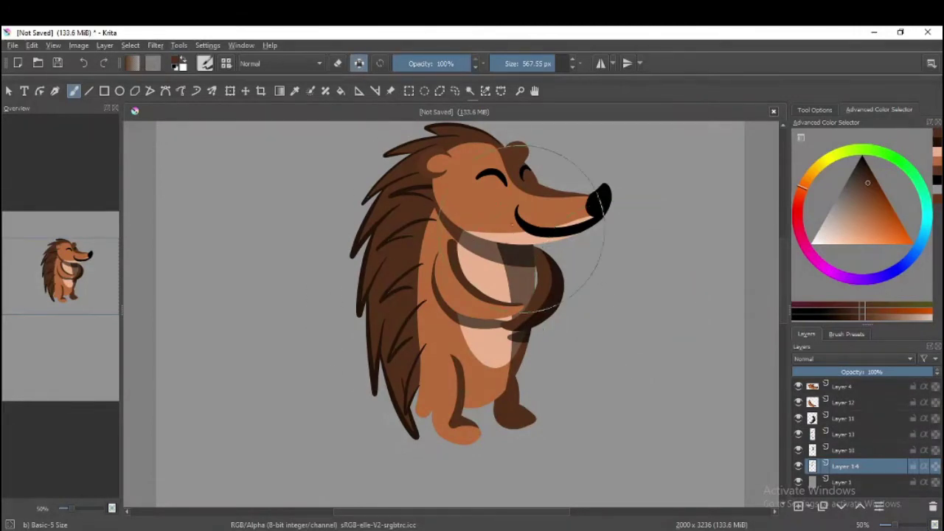
click(898, 525)
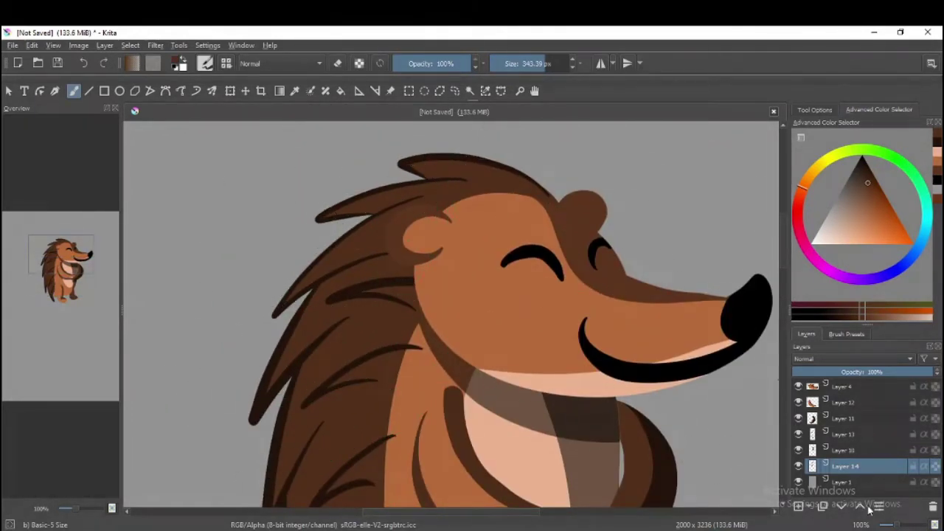
Step: Zoom out, compare the quill lines by toggling Layer 13, and select Layer 10
key(minus)
scroll(450, 313, down, 3)
click(844, 418)
click(799, 434)
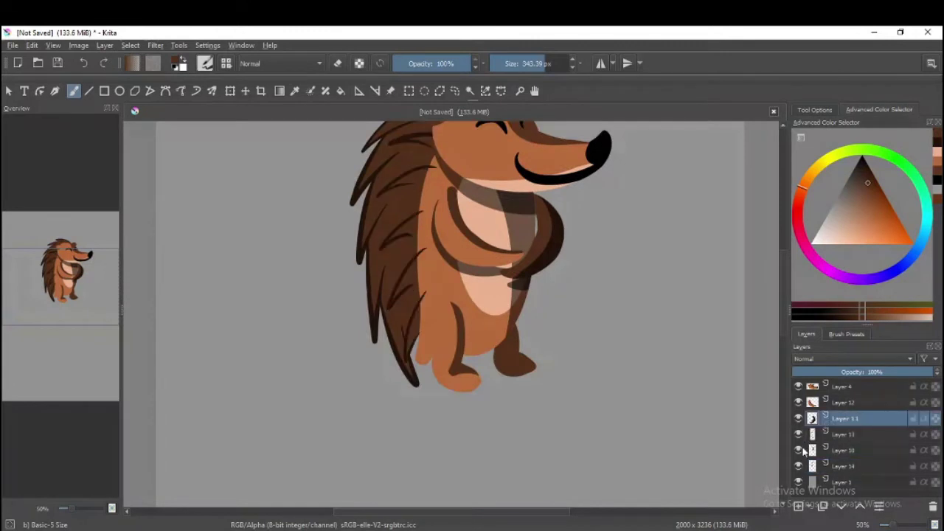
click(844, 450)
scroll(427, 267, up, 3)
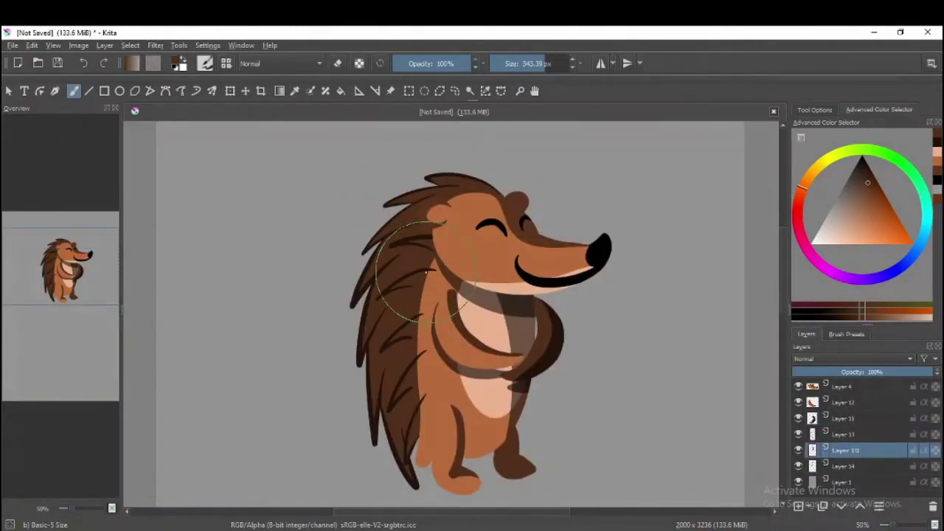
Step: Paint a lighter brown highlight stroke down the hedgehog's back edge on Layer 10
mouse_move(424, 301)
mouse_down()
mouse_move(401, 317)
mouse_move(398, 347)
mouse_move(417, 411)
mouse_up()
key(ctrl+z)
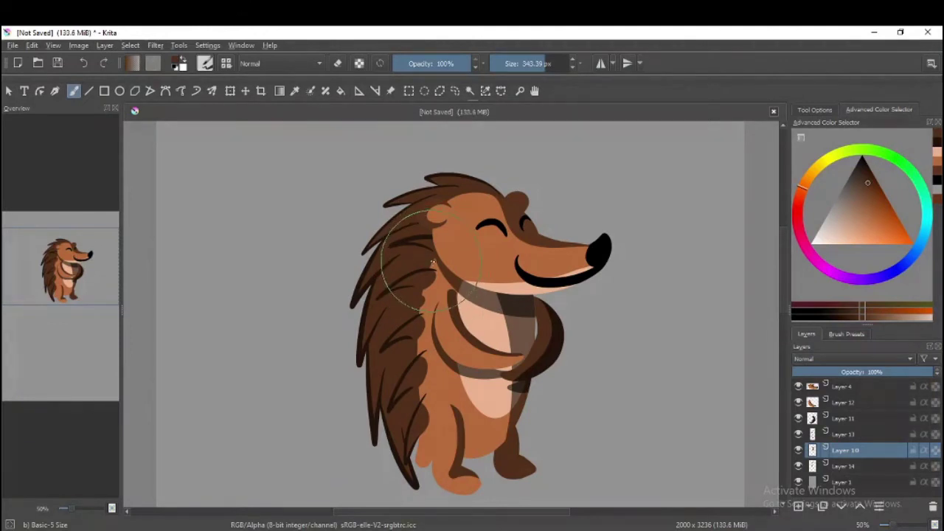
drag(419, 298, 417, 391)
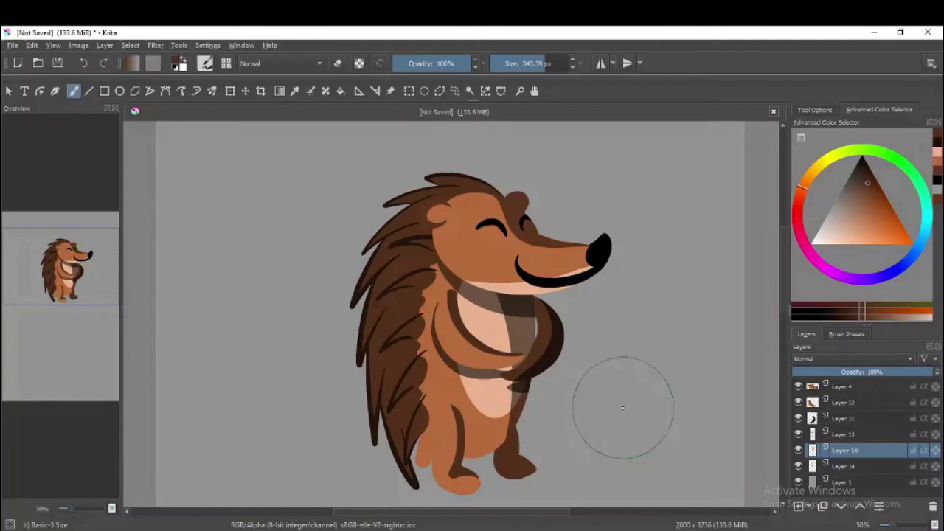
click(797, 466)
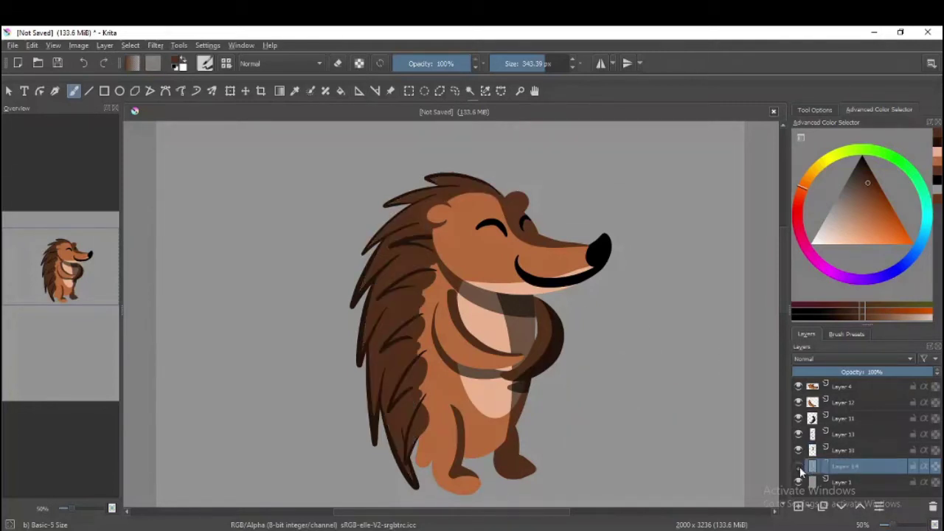
Step: With black at 70% opacity and a ~388 px brush, darken the quills atop the head
key(d)
key(o)
key(o)
key(o)
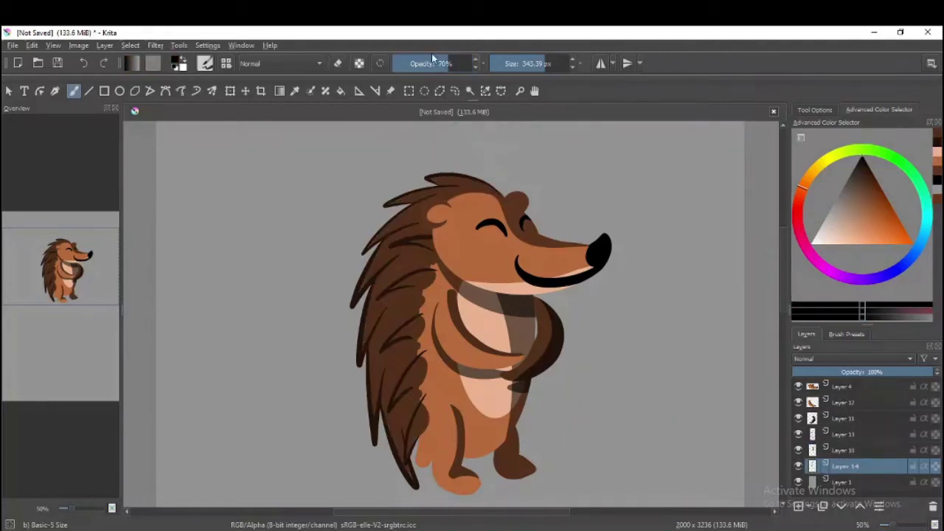
drag(432, 200, 445, 183)
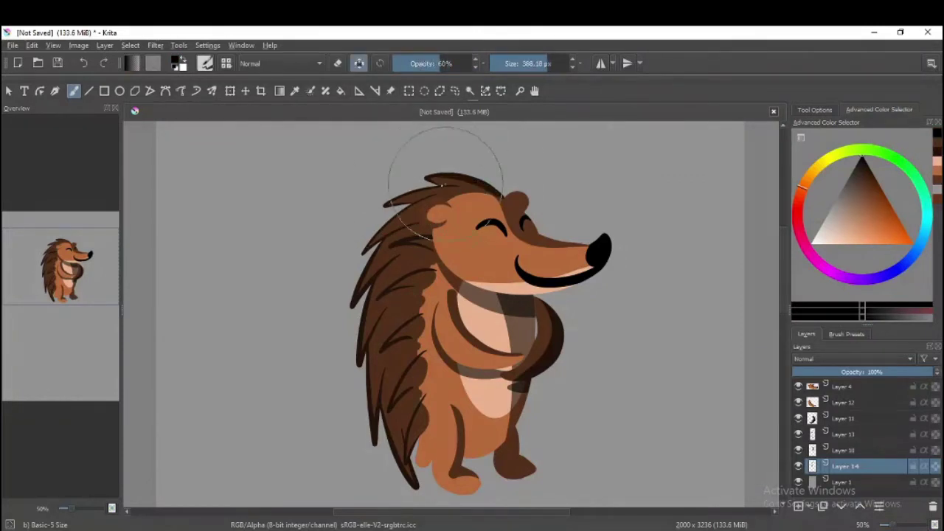
drag(380, 208, 398, 244)
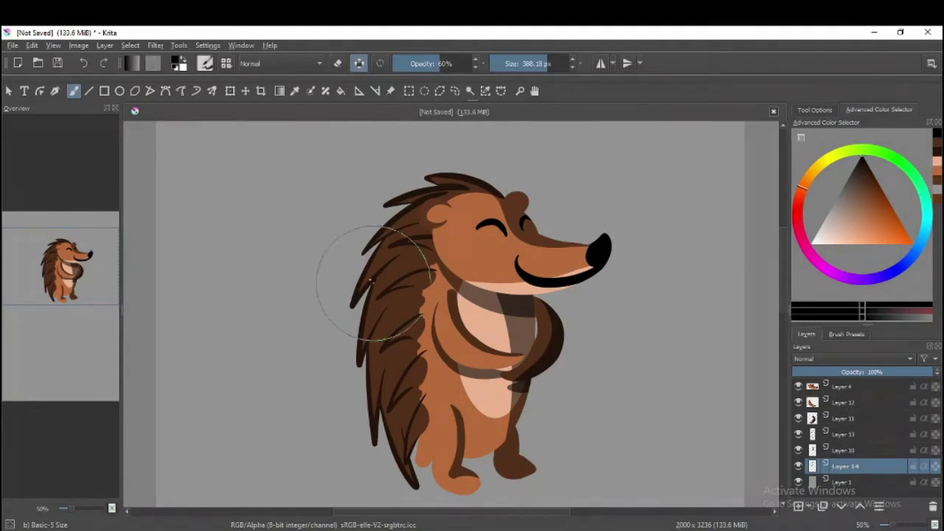
drag(398, 244, 396, 231)
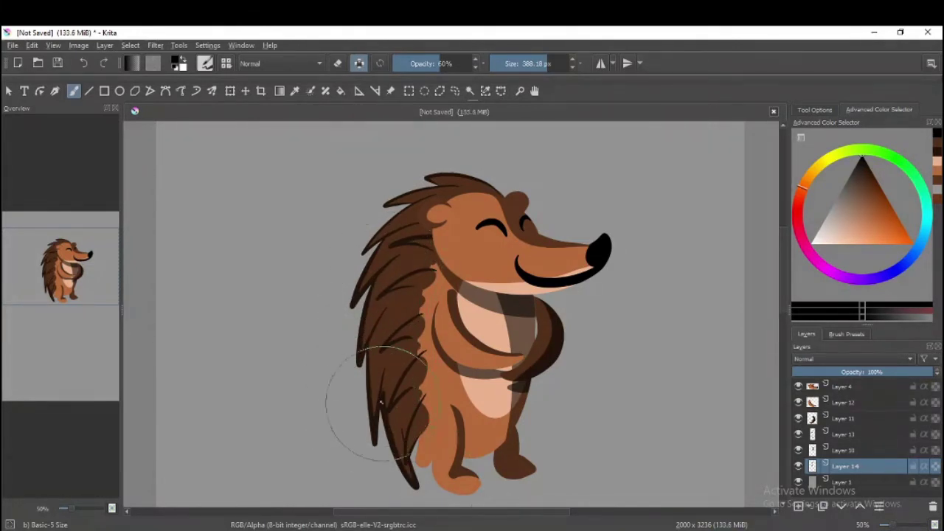
Step: Try several dark strokes on the lower back quills, undoing each attempt
drag(410, 472, 385, 397)
key(ctrl+z)
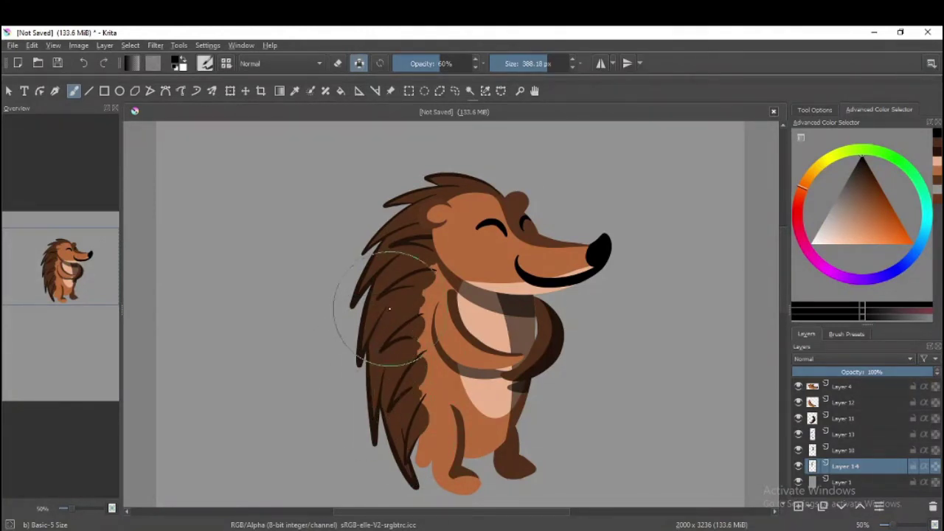
drag(389, 308, 392, 369)
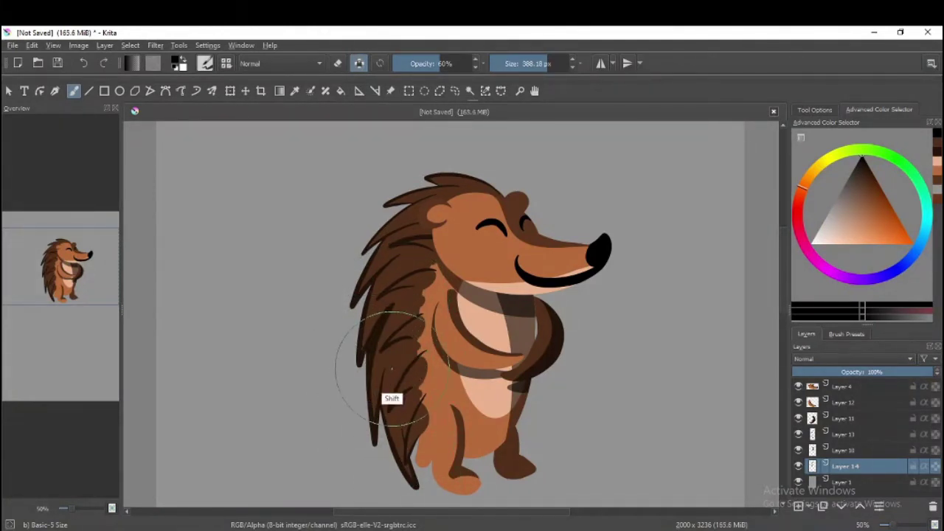
key(ctrl+z)
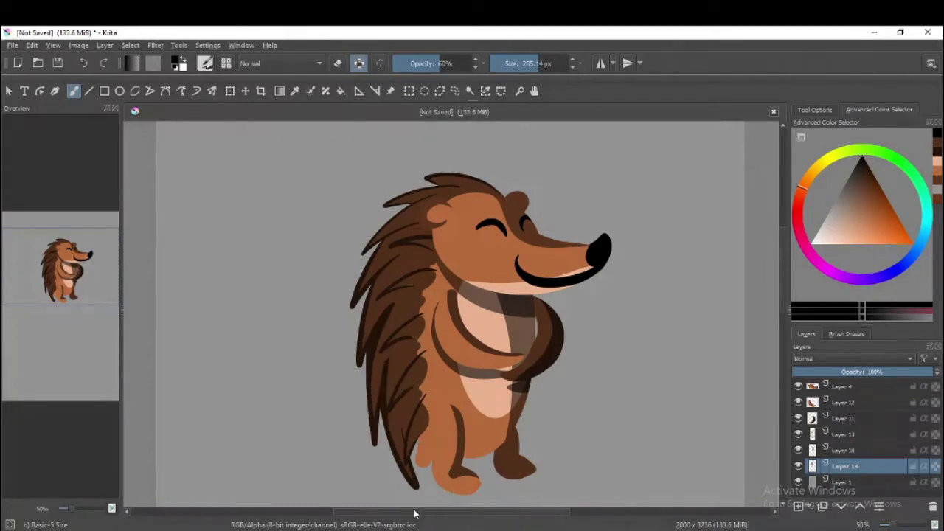
drag(390, 361, 390, 435)
key(ctrl+z)
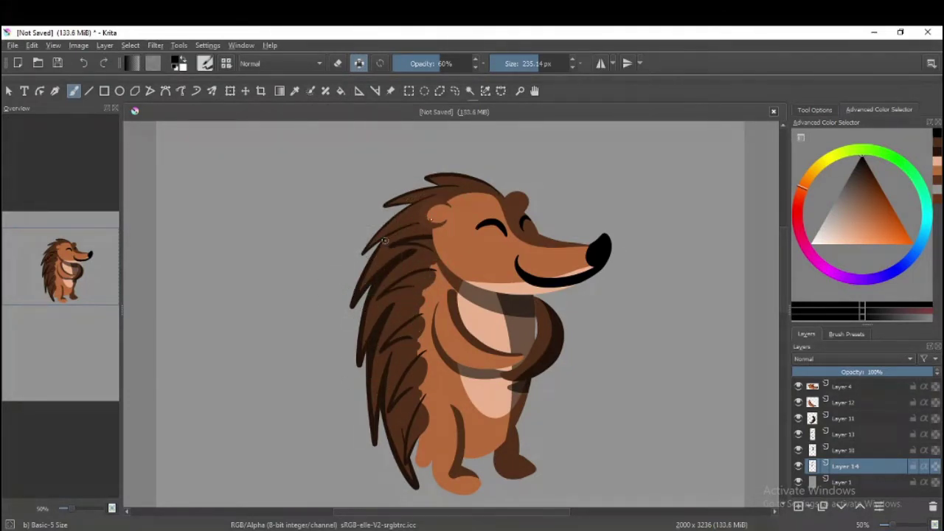
Step: At 100% opacity, sample dark brown from the quills and hatch across the back spines
drag(449, 63, 481, 63)
ctrl+click(381, 312)
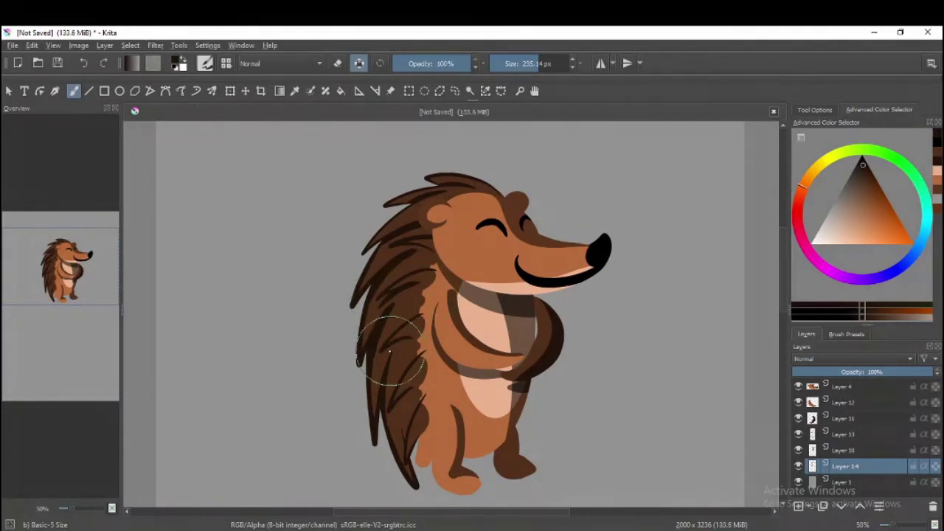
mouse_move(384, 359)
mouse_down()
mouse_move(401, 349)
mouse_move(410, 476)
mouse_up()
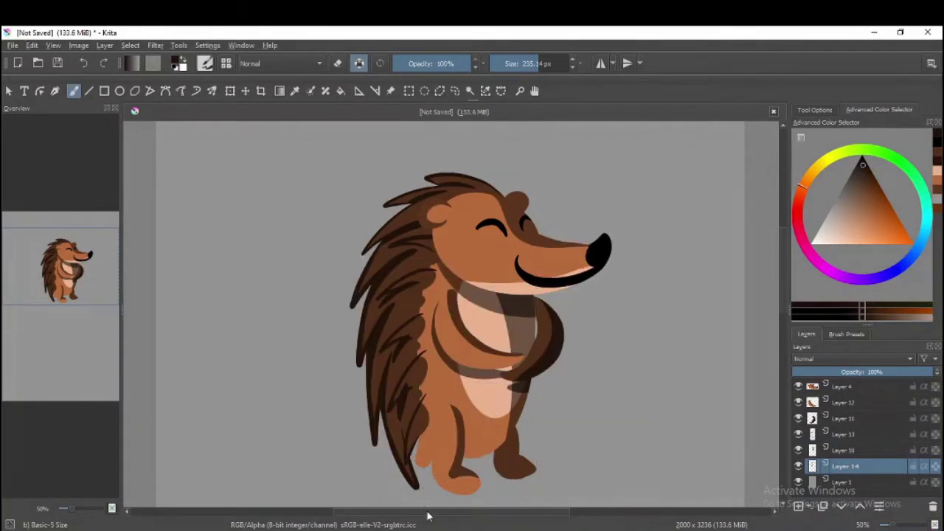
key(ctrl)
Step: Pick a near-black dark brown from the spines and make Layer 14 the active layer
key(f)
ctrl+click(424, 287)
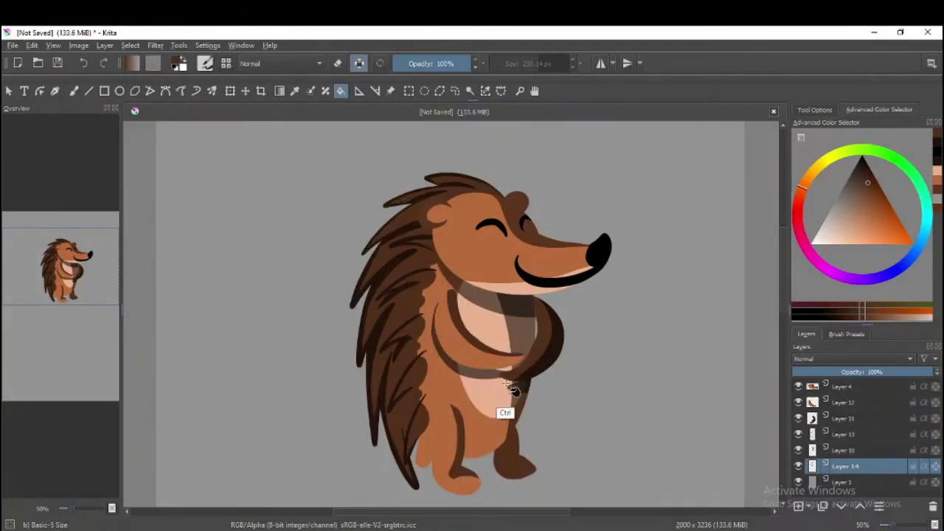
click(74, 91)
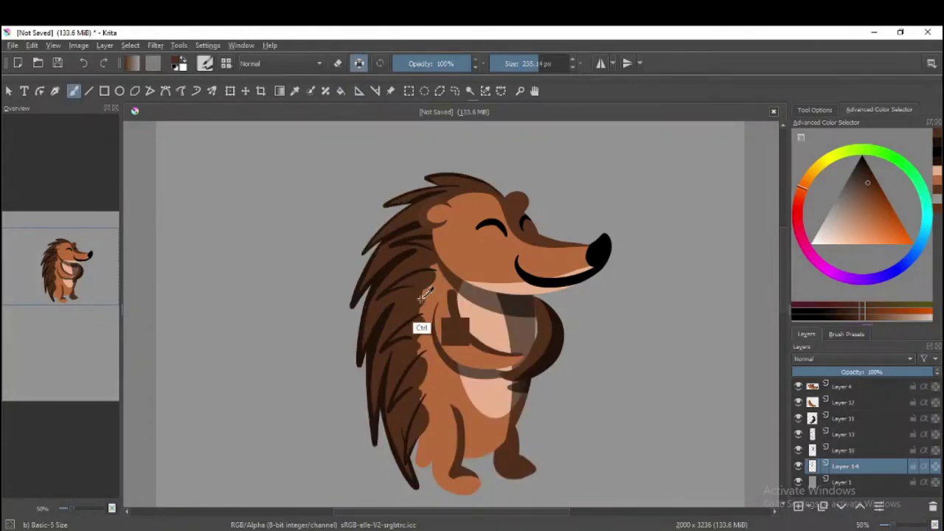
ctrl+click(422, 324)
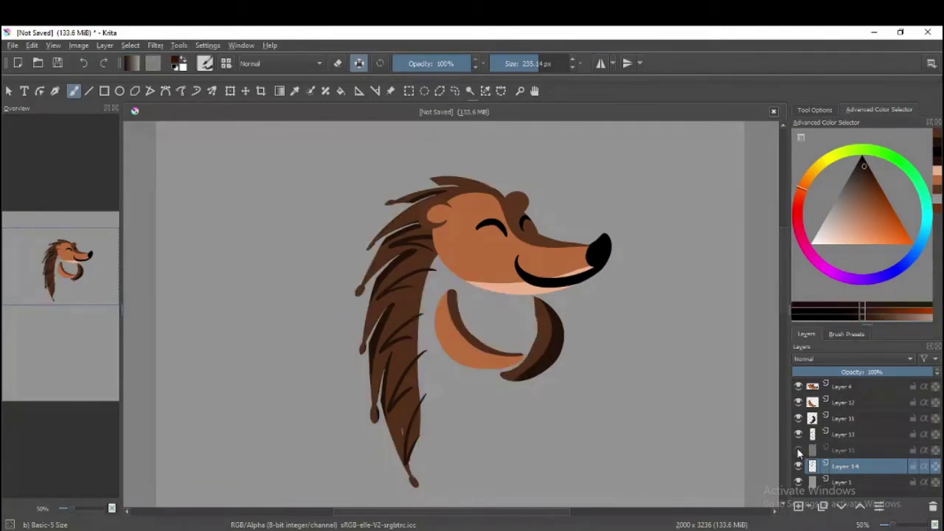
right_click(798, 453)
key(Escape)
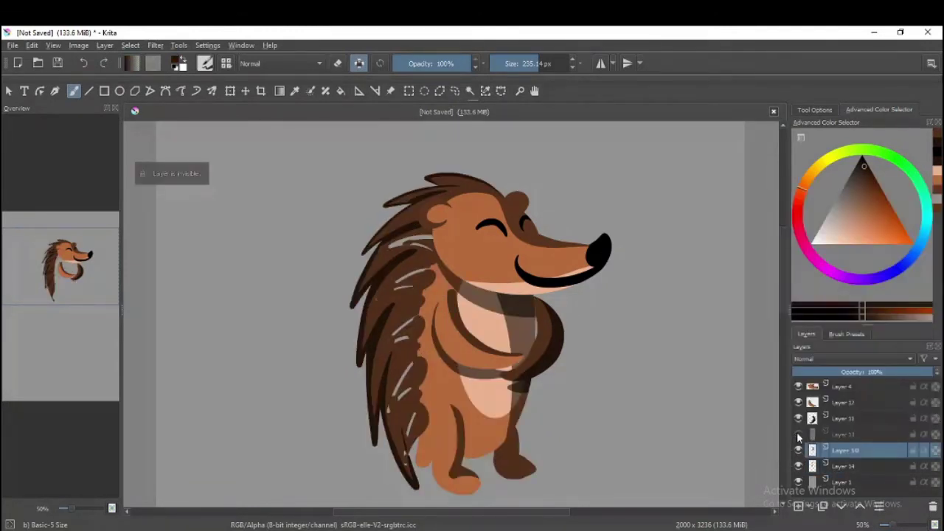
key(Down)
key(ctrl+e)
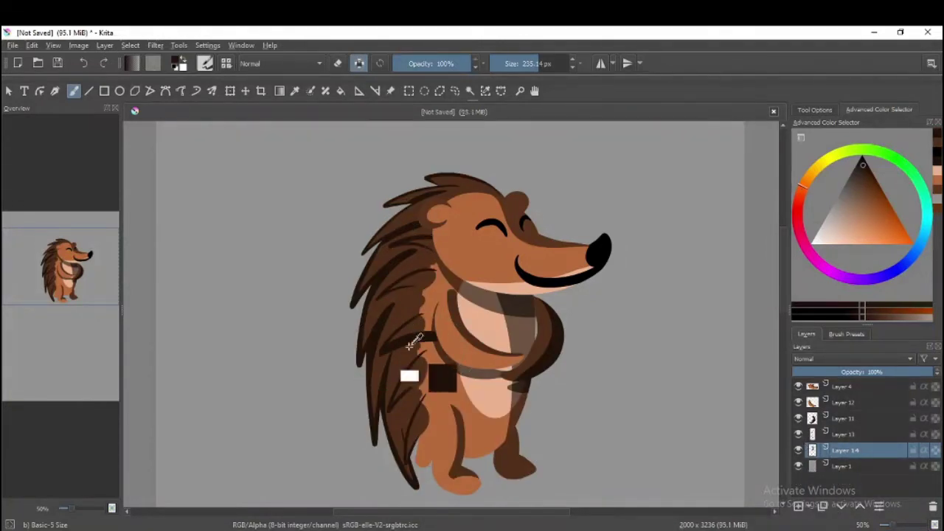
Step: Paint dark brown strokes along the left and upper quills, undoing the unwanted ones
mouse_move(408, 345)
mouse_down()
mouse_move(405, 367)
mouse_move(395, 298)
mouse_move(404, 408)
mouse_up()
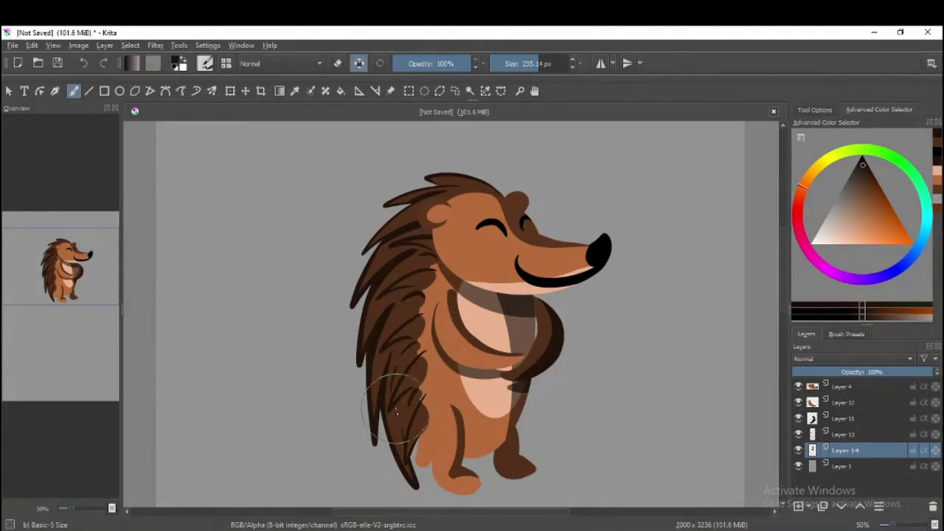
key(ctrl)
drag(396, 325, 402, 281)
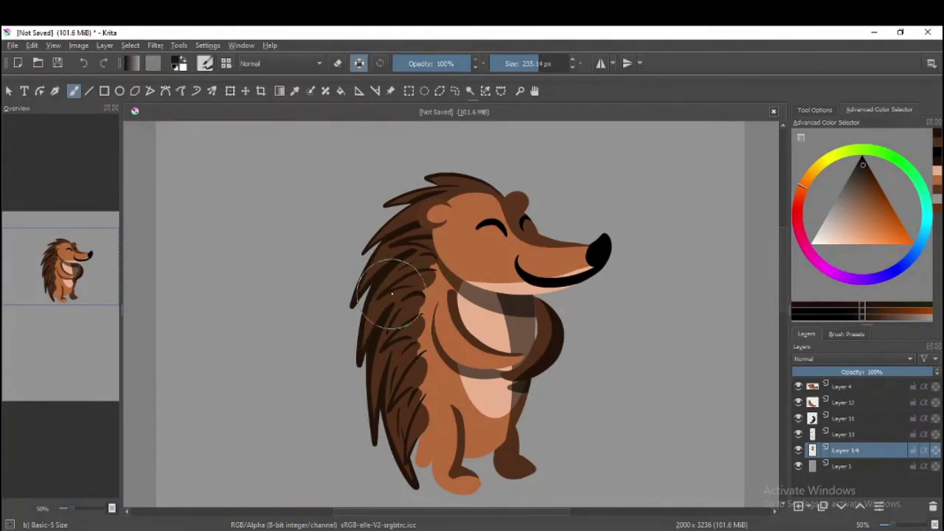
drag(376, 285, 381, 363)
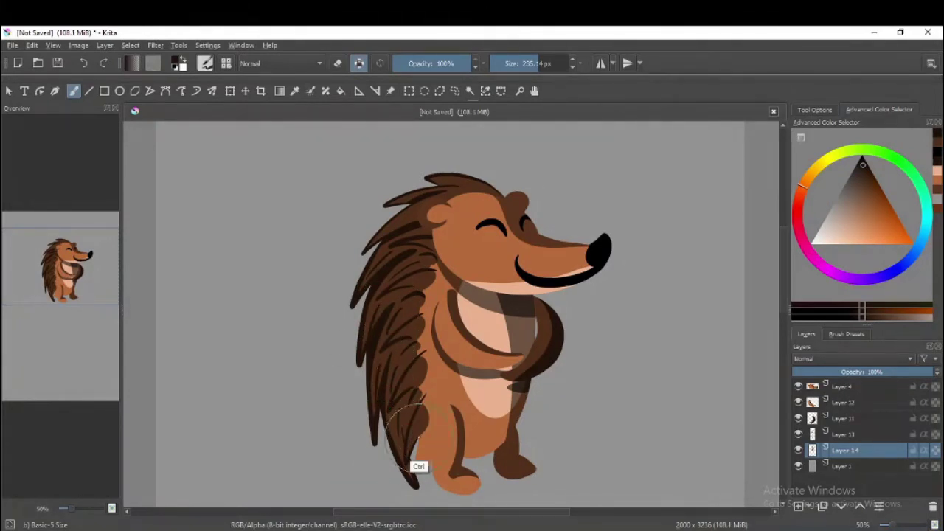
key(ctrl+z)
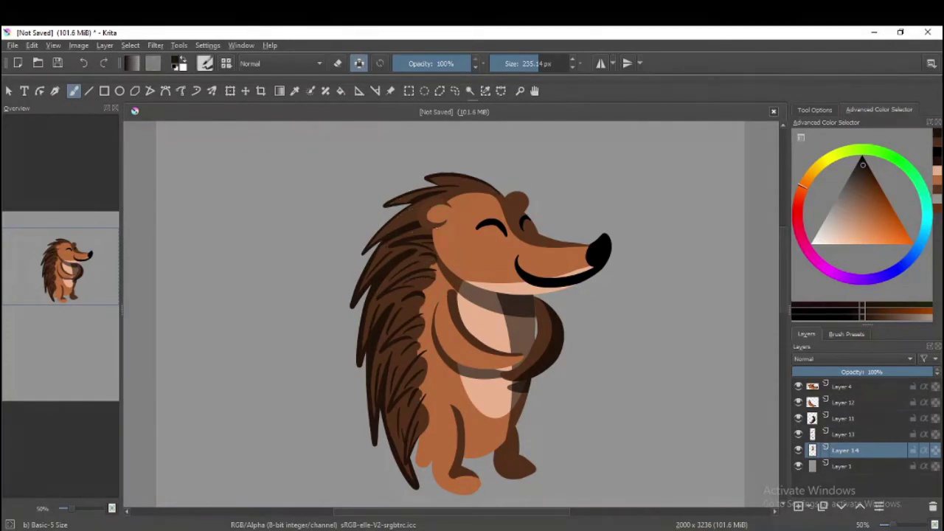
key(ctrl)
key(ctrl+z)
key(ctrl)
Step: Add a new sketch layer near Layer 4 and choose a light pink colour
click(834, 393)
drag(899, 250, 909, 169)
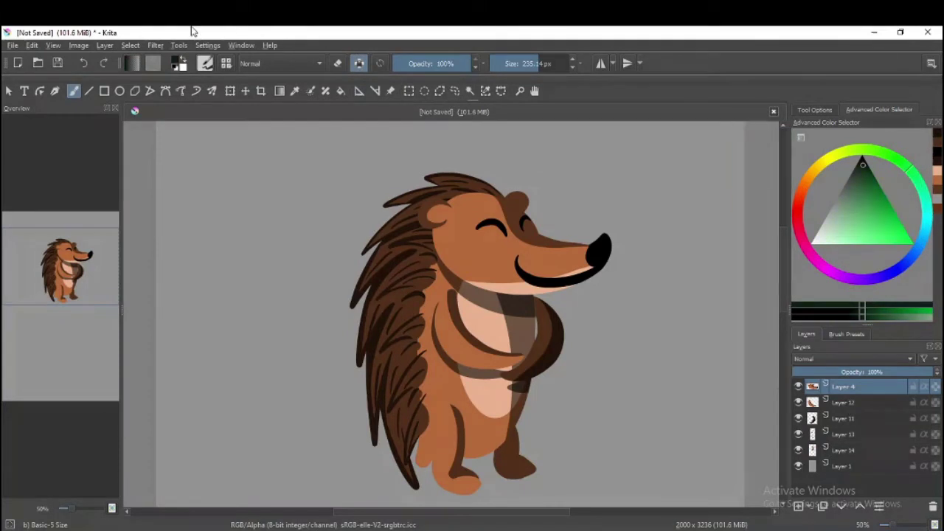
click(798, 506)
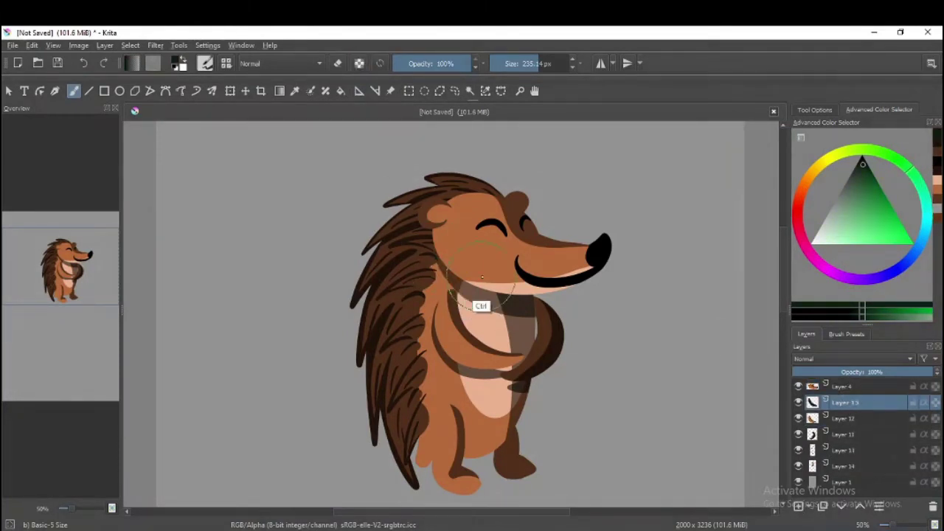
click(822, 267)
click(881, 210)
drag(860, 222, 852, 232)
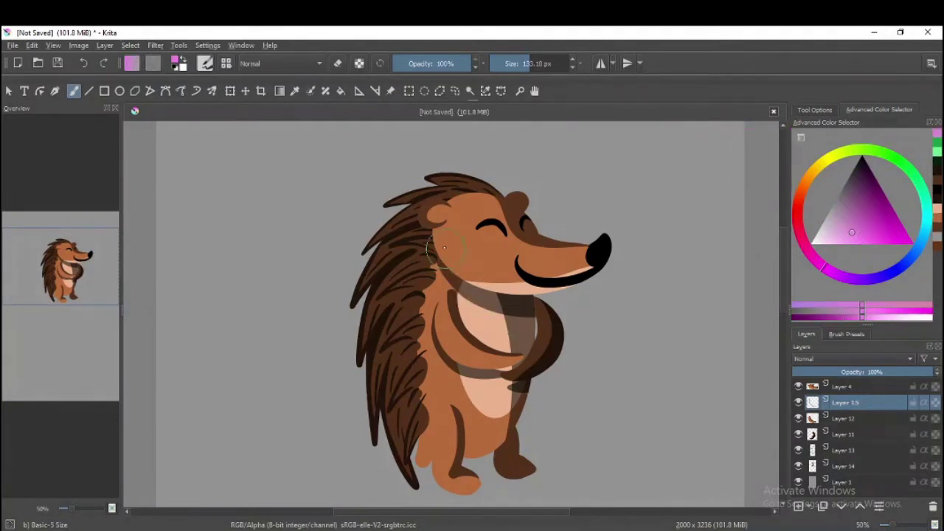
Step: Draw a pink line across and down the chest, moving its layer behind the arm
drag(438, 258, 506, 332)
drag(514, 408, 507, 354)
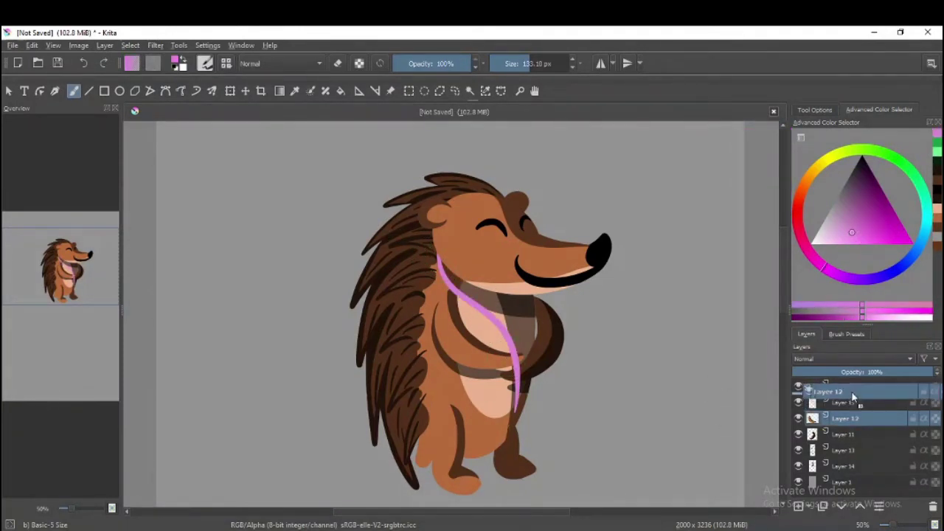
drag(846, 402, 856, 437)
Step: Add Layer 16 above Layer 11 and draw a pink line over the arm
click(870, 435)
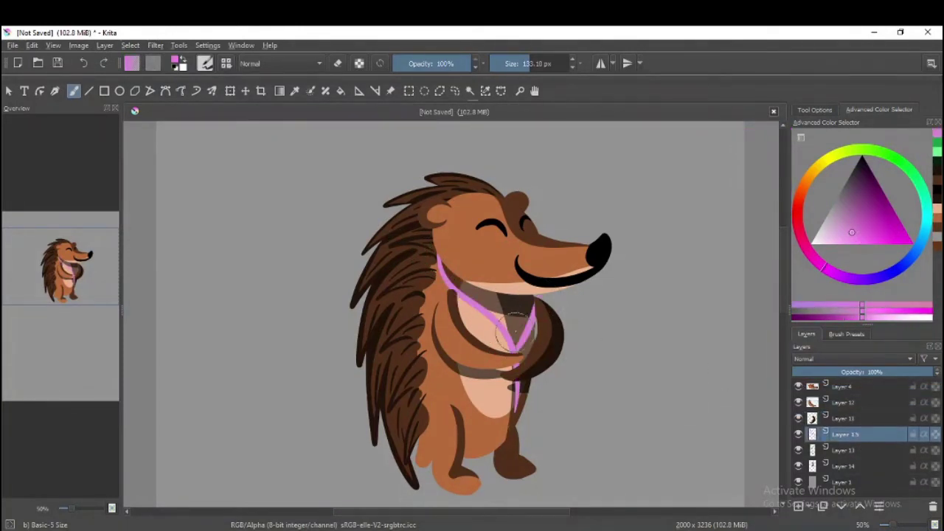
click(799, 506)
drag(835, 439, 841, 418)
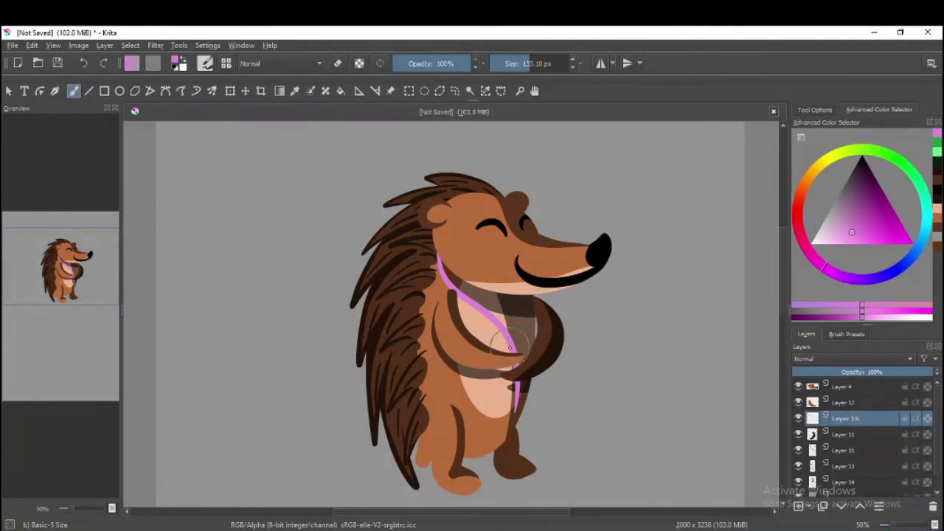
drag(524, 350, 536, 299)
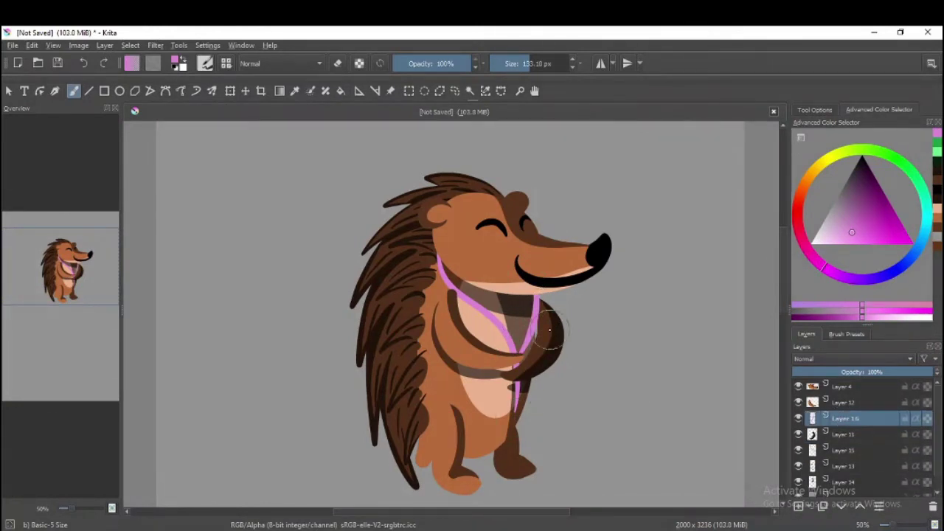
Step: On Layer 15, attempt a long pink line from shoulder to feet down the left side
click(844, 452)
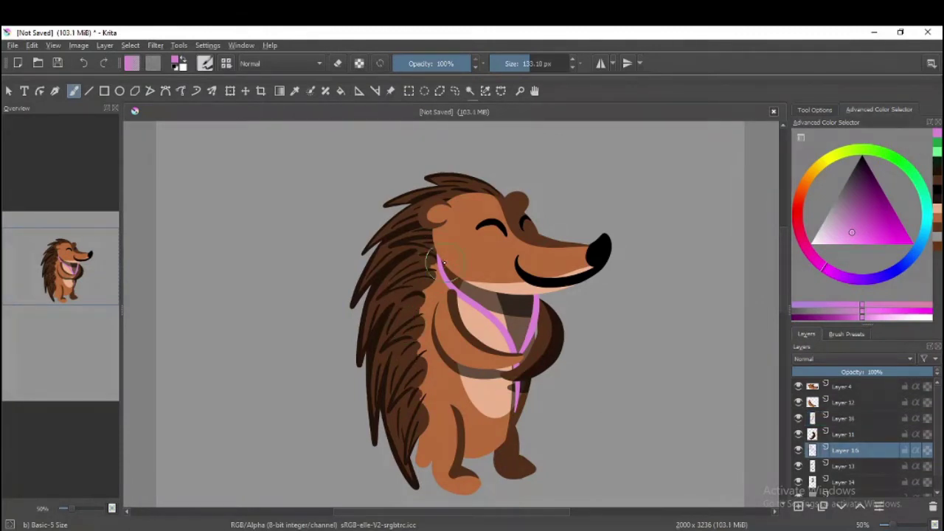
drag(442, 267, 415, 457)
key(ctrl+z)
drag(440, 255, 410, 472)
key(ctrl+z)
drag(441, 250, 430, 455)
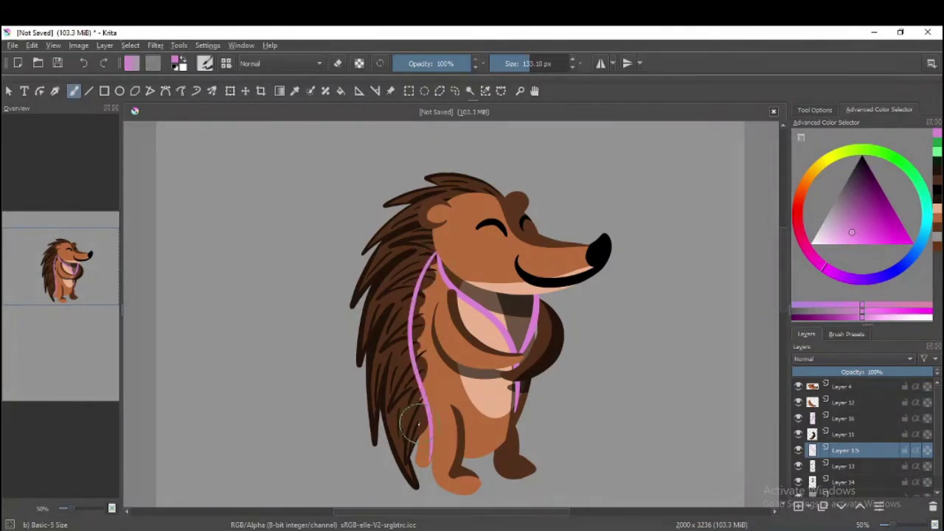
key(ctrl+z)
Step: Redraw the left-side pink line from the shoulder curving down to the feet
drag(438, 256, 414, 302)
drag(436, 254, 417, 402)
key(ctrl+z)
key(ctrl+z)
mouse_move(435, 255)
mouse_down()
mouse_move(466, 398)
mouse_move(432, 438)
mouse_up()
key(ctrl+z)
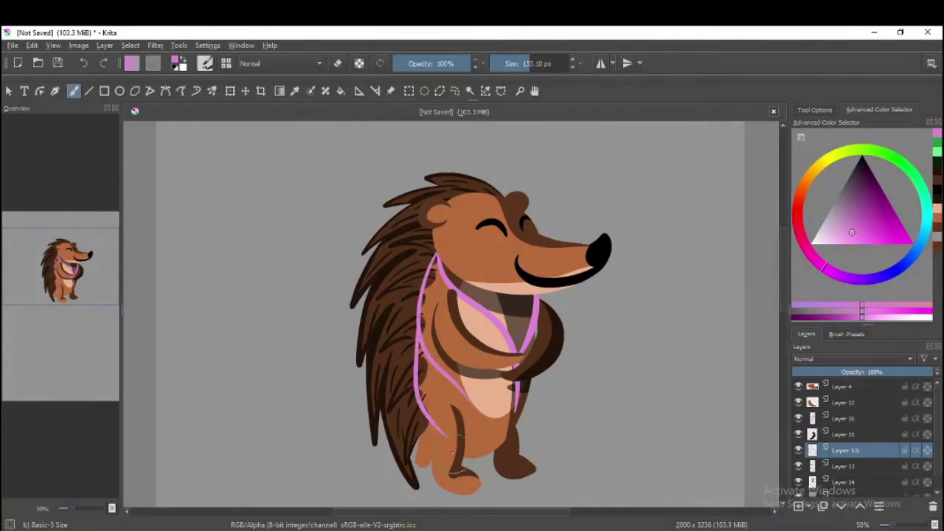
key(ctrl+z)
key(ctrl+z)
drag(436, 254, 417, 459)
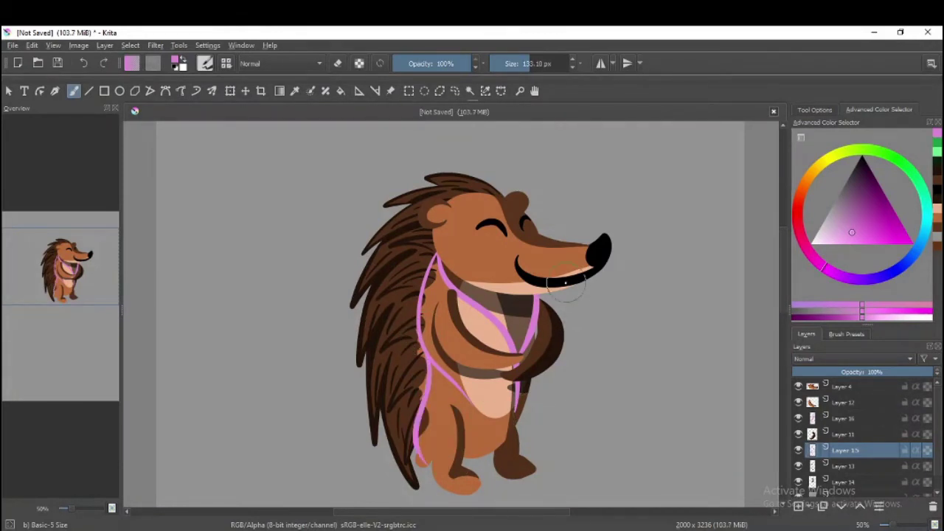
Step: On a new layer below Layer 4, sketch pink folds curving down the chest to the paw
drag(839, 469, 841, 404)
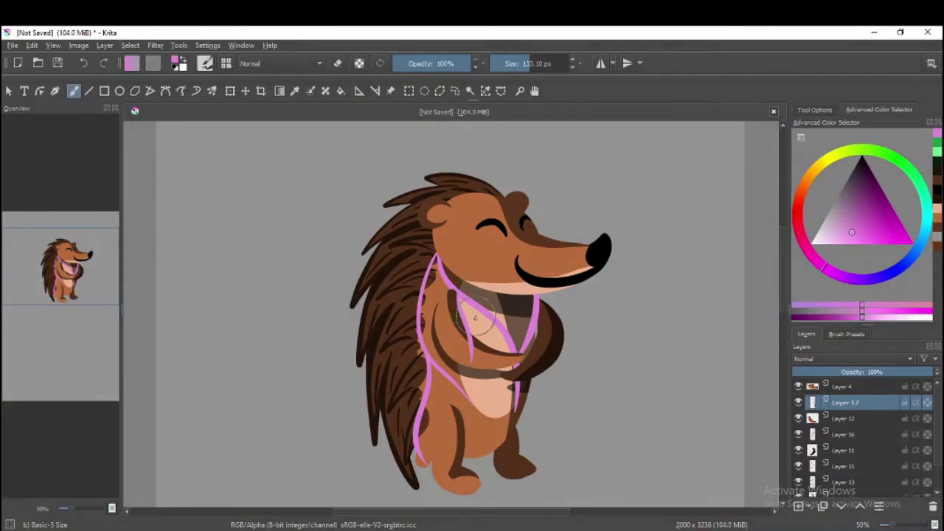
drag(485, 337, 509, 382)
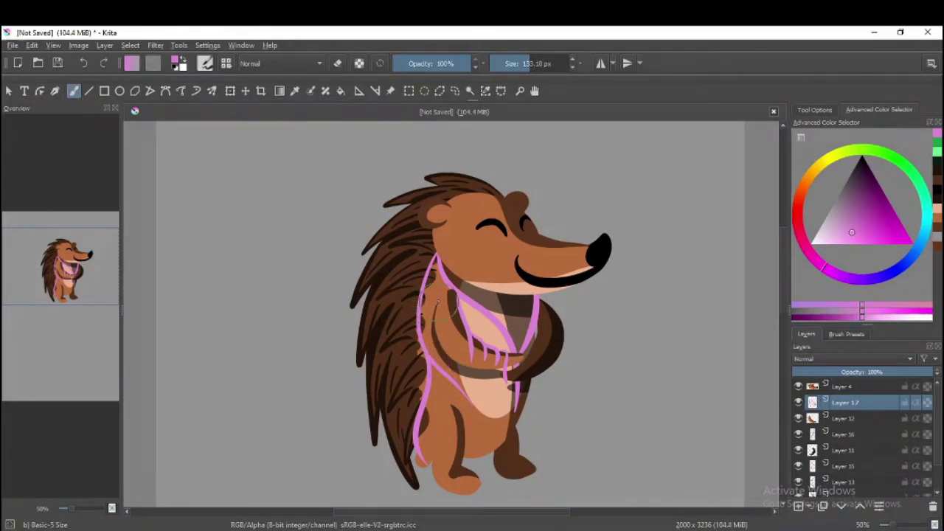
mouse_move(436, 301)
mouse_down()
mouse_move(496, 396)
mouse_move(516, 383)
mouse_up()
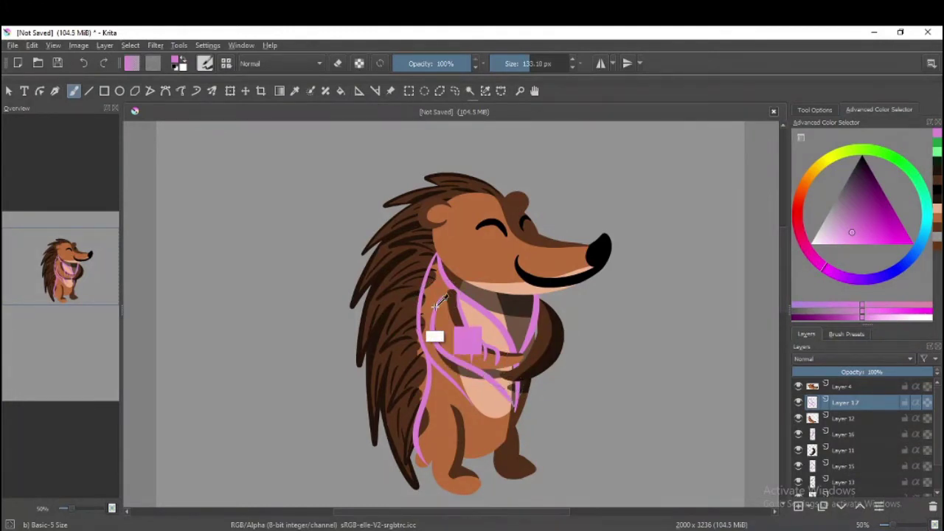
drag(441, 299, 502, 361)
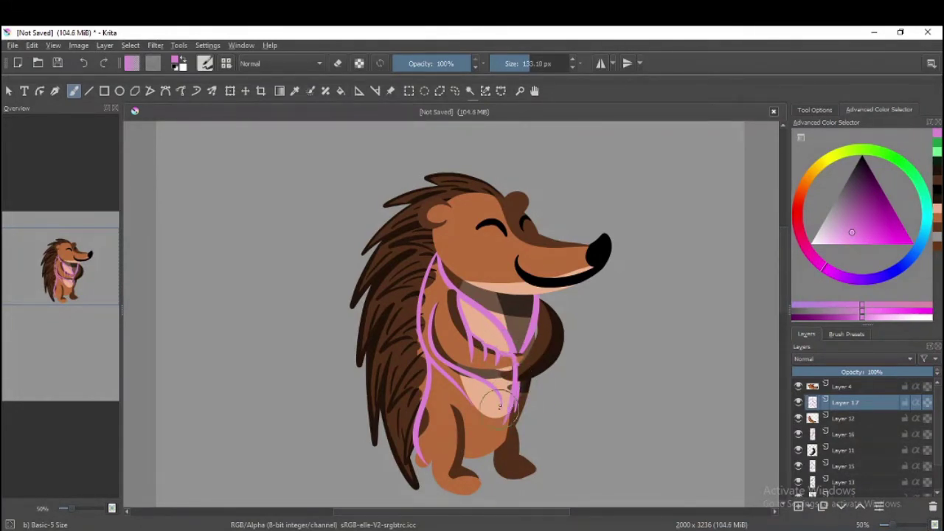
drag(500, 406, 513, 390)
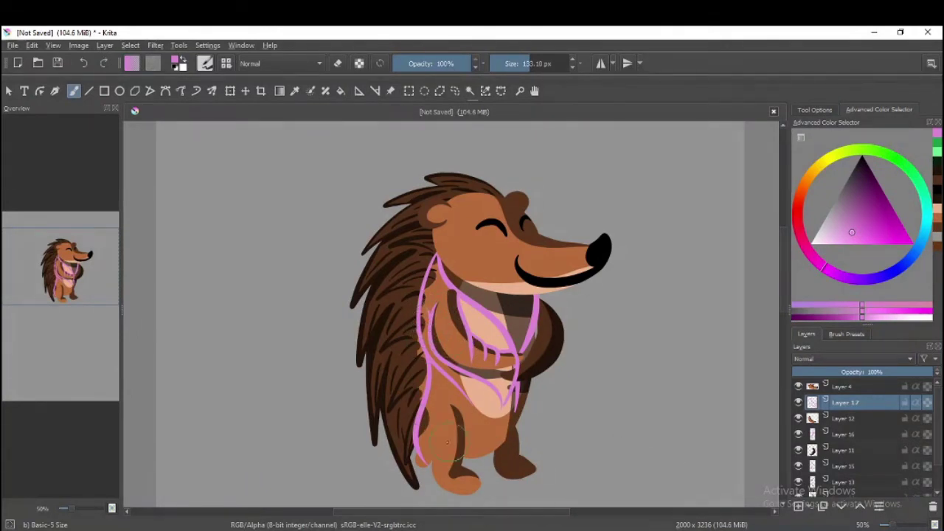
Step: Draw a pink hem line along the bottom of the feet
drag(416, 452, 496, 470)
drag(515, 389, 511, 454)
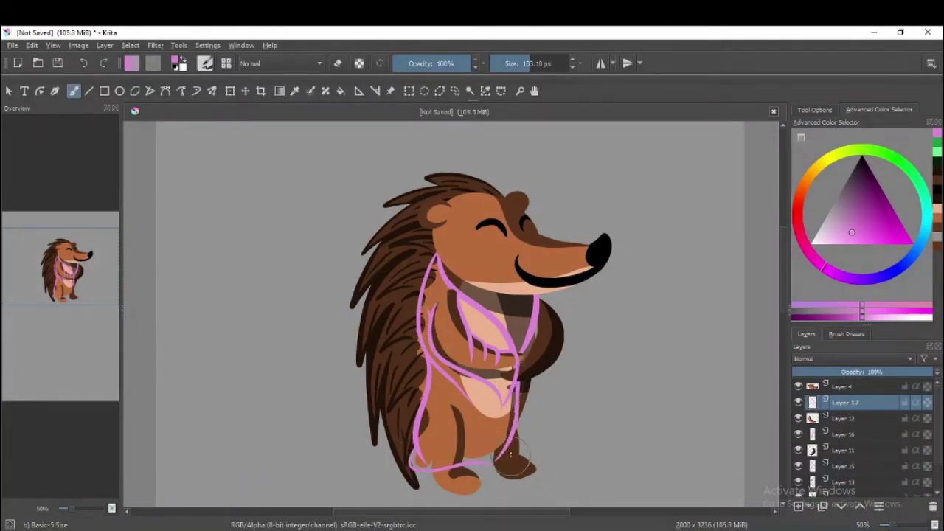
key(ctrl+z)
key(ctrl+z)
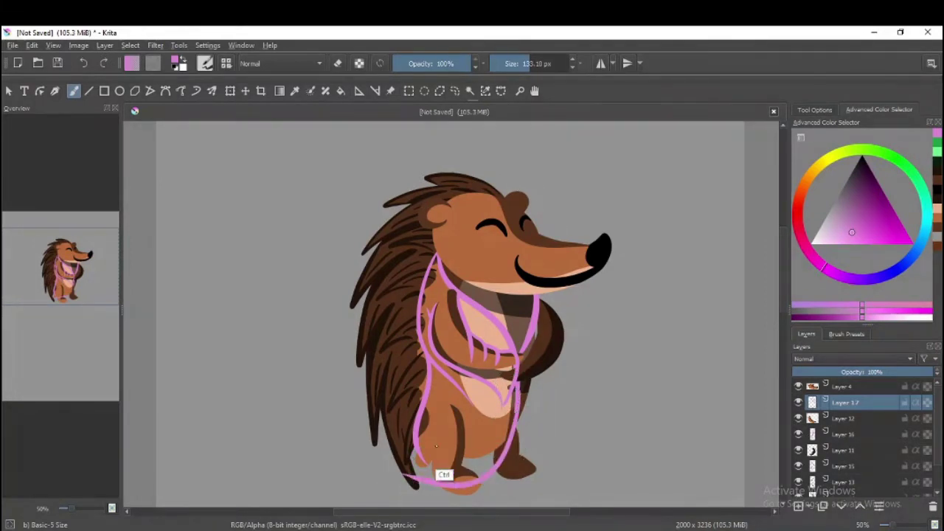
mouse_move(415, 452)
mouse_down()
mouse_move(456, 469)
mouse_move(508, 437)
mouse_up()
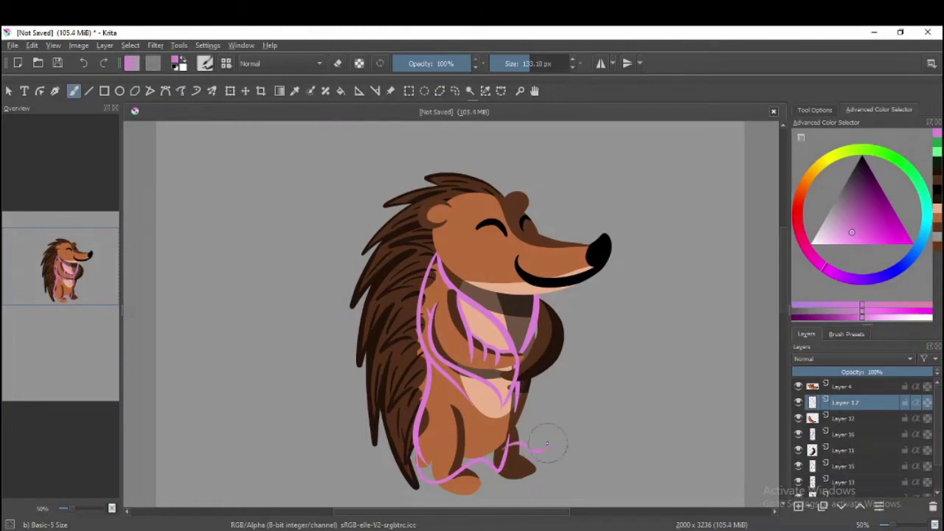
key(Page_Down)
key(Page_Down)
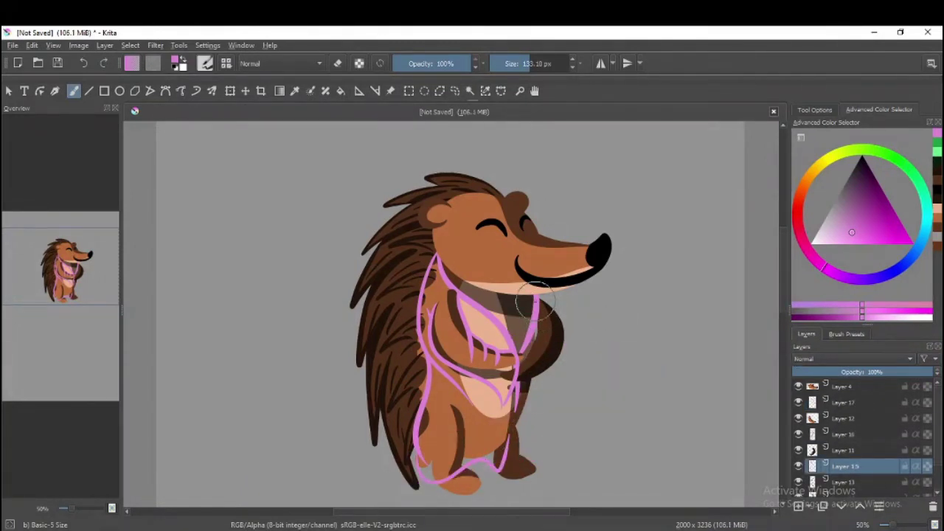
Step: Draw a pink line up the hedgehog's right side, retrying until it fits
drag(536, 298, 538, 420)
key(ctrl)
scroll(938, 437, down, 1)
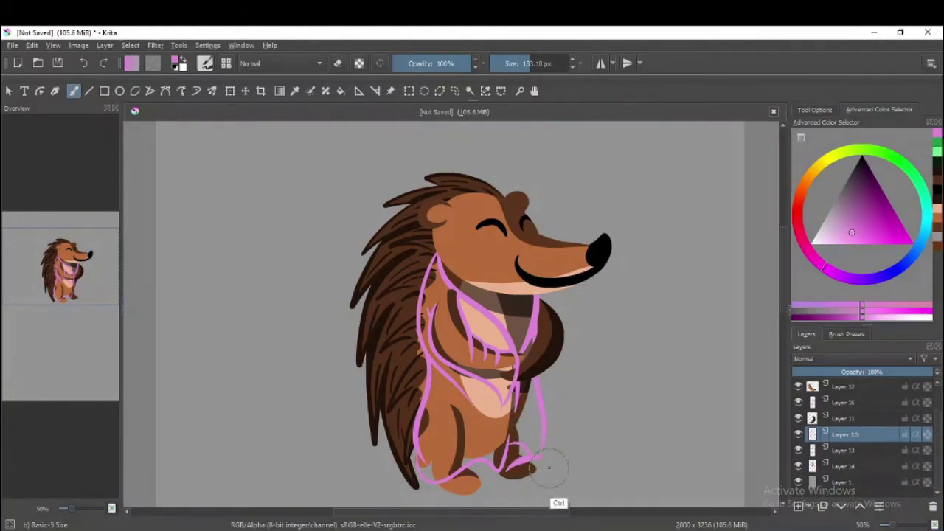
key(ctrl+z)
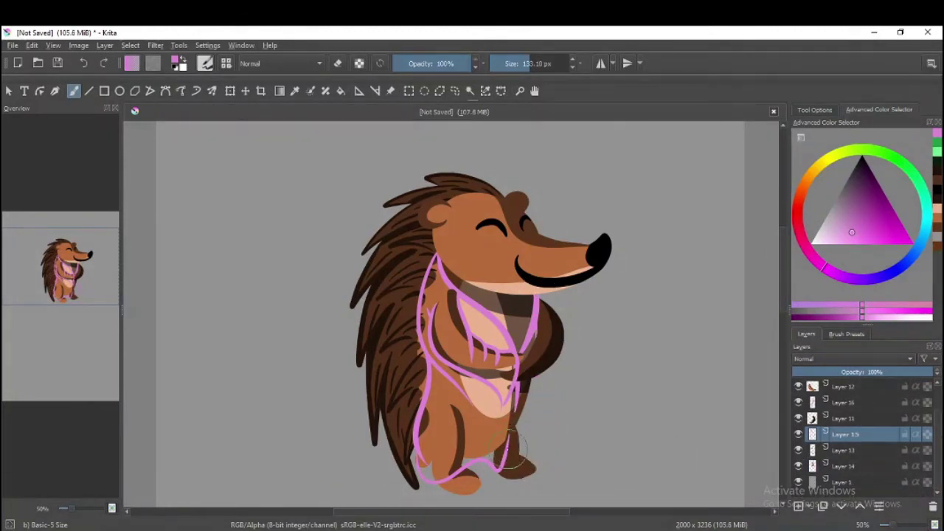
drag(534, 376, 531, 457)
key(ctrl+z)
drag(518, 452, 542, 322)
Step: Back on Layer 15, redo the right-side vertical stroke, comparing versions with undo and redo
right_click(885, 450)
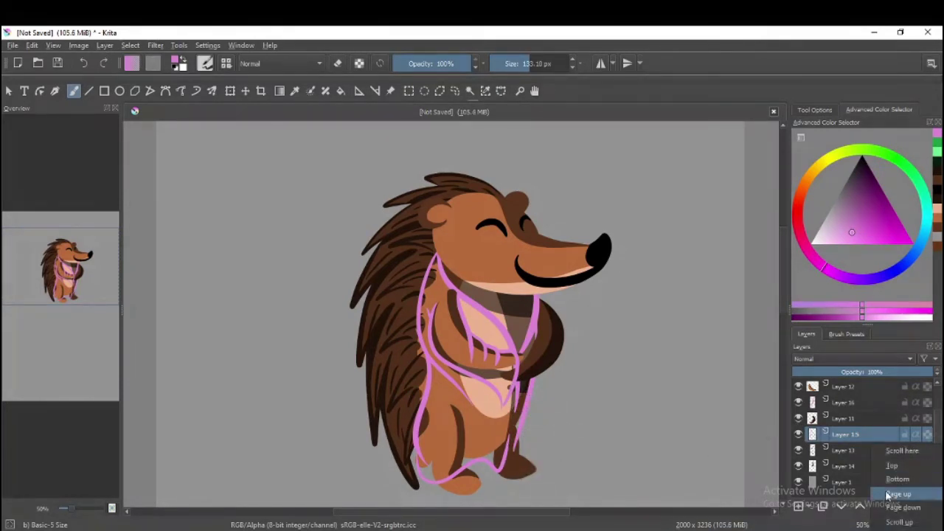
click(841, 466)
click(819, 482)
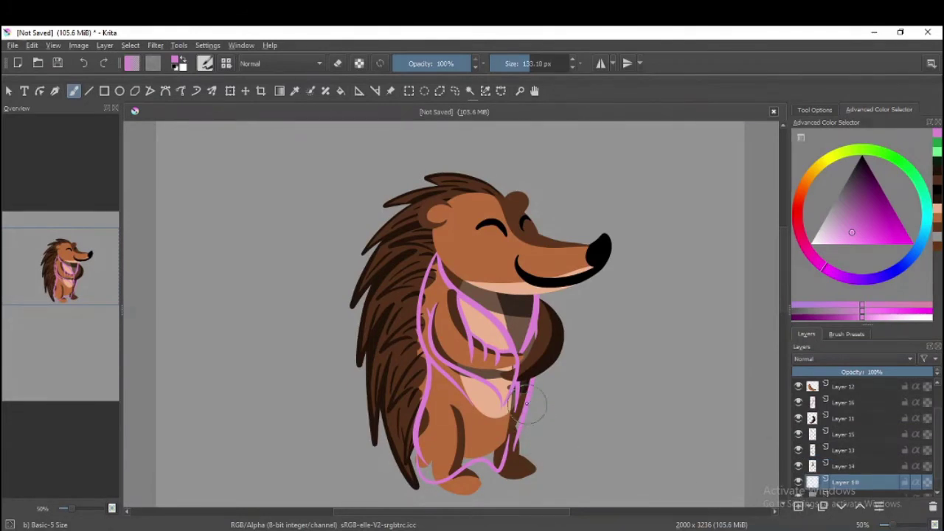
click(841, 434)
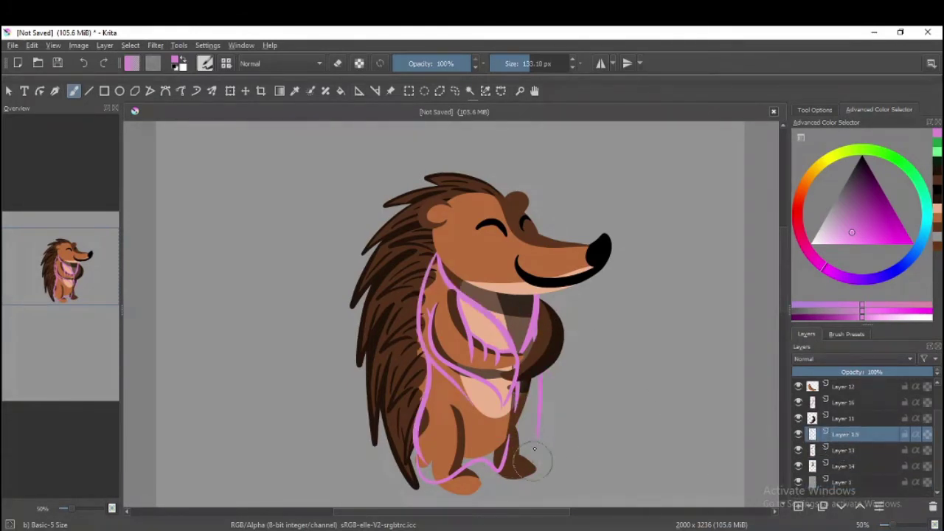
drag(531, 364, 537, 434)
key(ctrl)
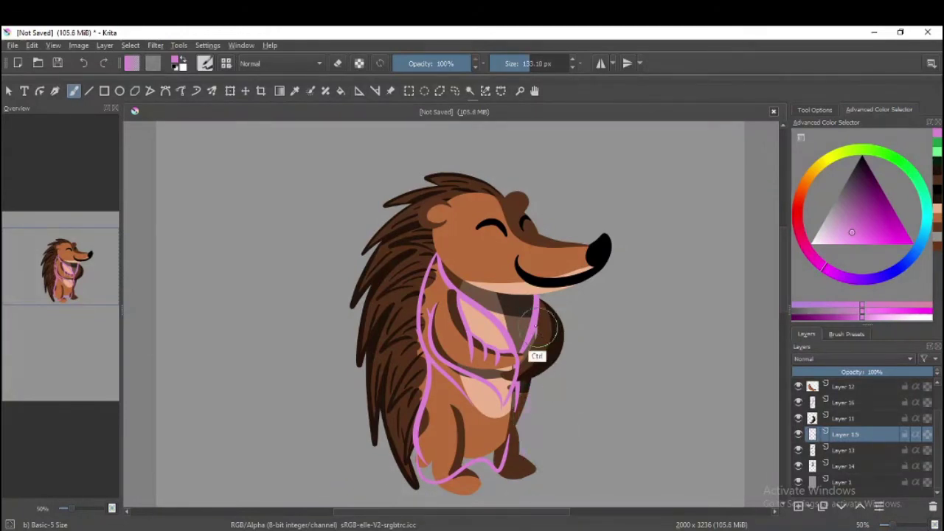
key(ctrl+z)
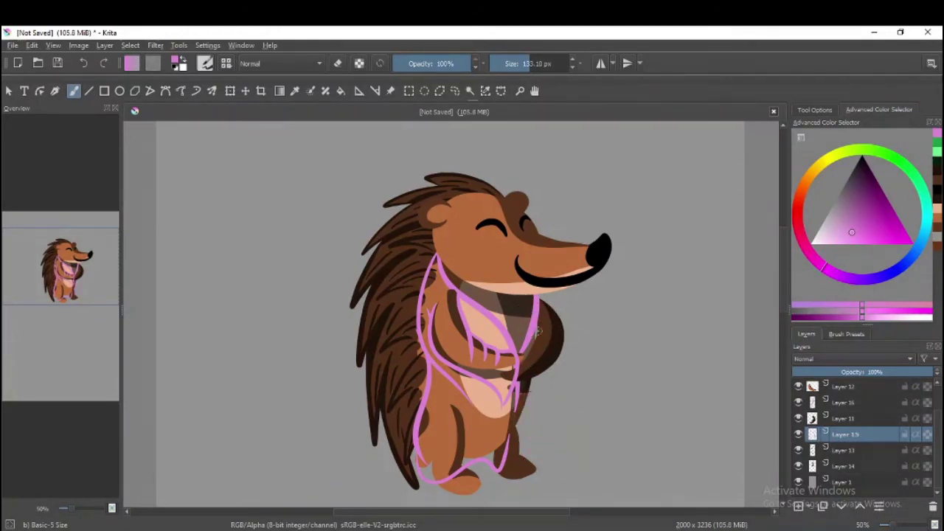
key(ctrl+shift+z)
key(ctrl+z)
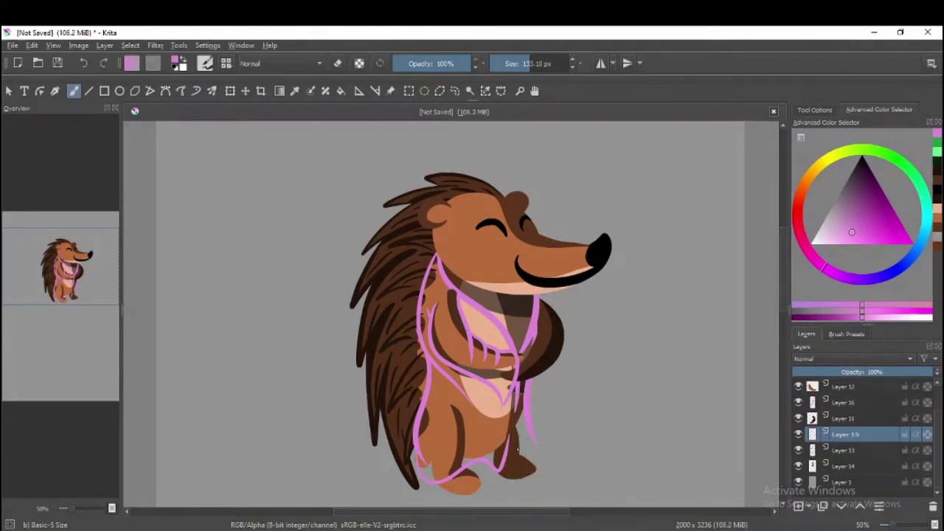
key(ctrl+shift+z)
key(ctrl+z)
key(ctrl+z)
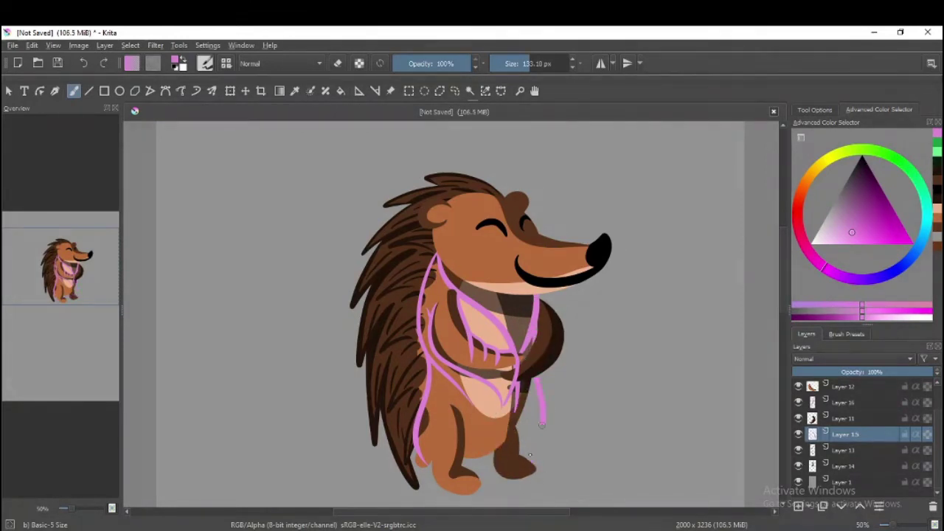
Step: Draw the garment edge down the lower right and the hem along the bottom from the left leg
drag(530, 380, 528, 402)
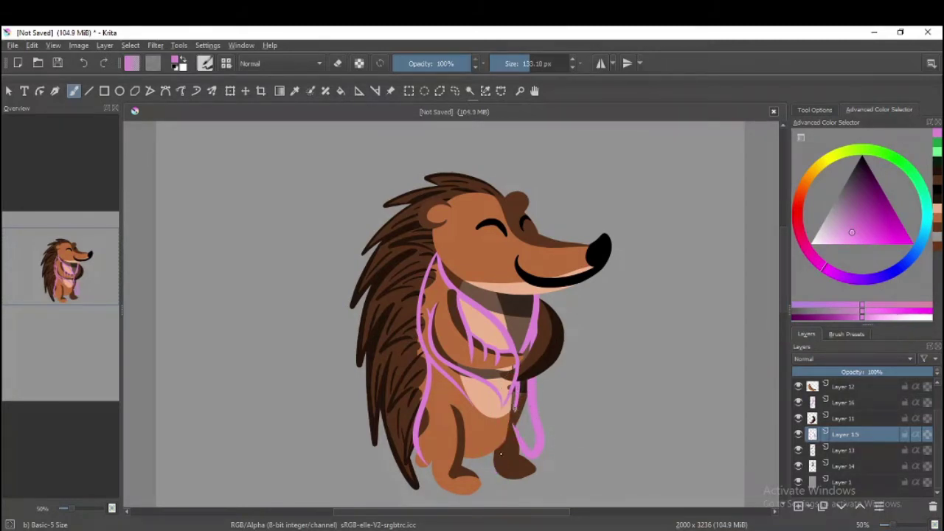
drag(500, 454, 418, 432)
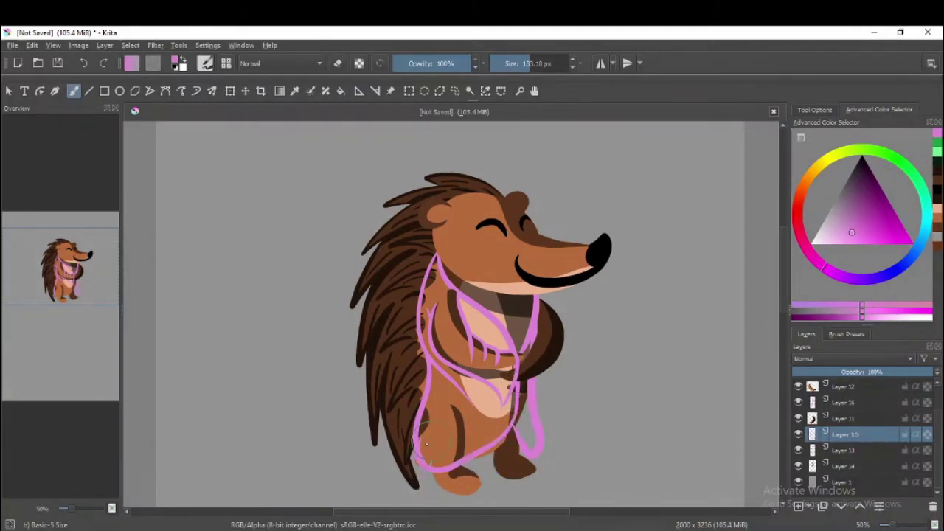
key(ctrl+z)
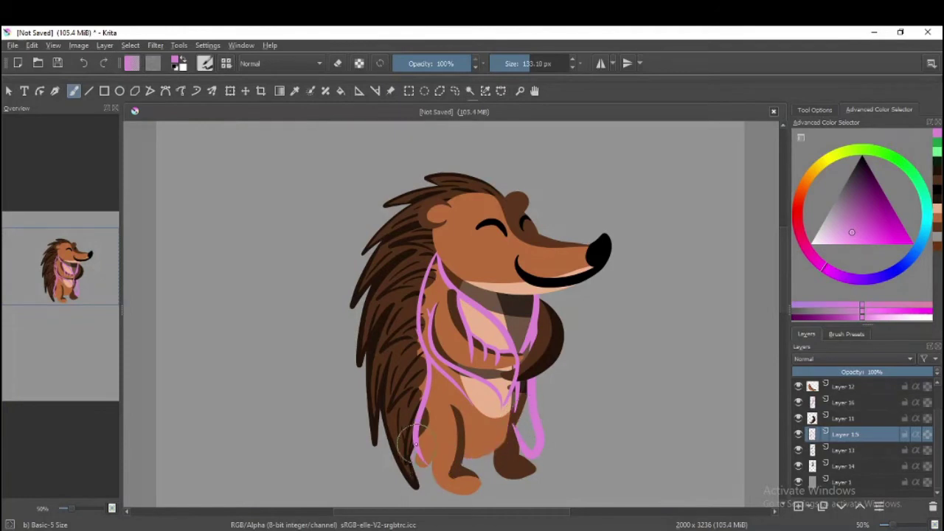
drag(414, 440, 493, 450)
key(ctrl+z)
drag(416, 453, 477, 452)
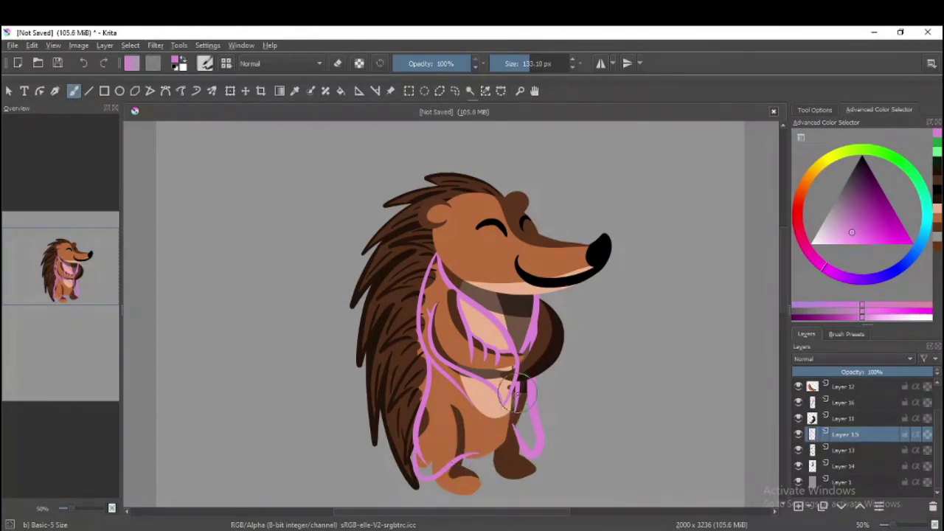
Step: Draw the garment's lower right side up to the arm, then start an arm fold on a new layer
drag(480, 458, 512, 401)
key(ctrl+z)
drag(481, 457, 516, 391)
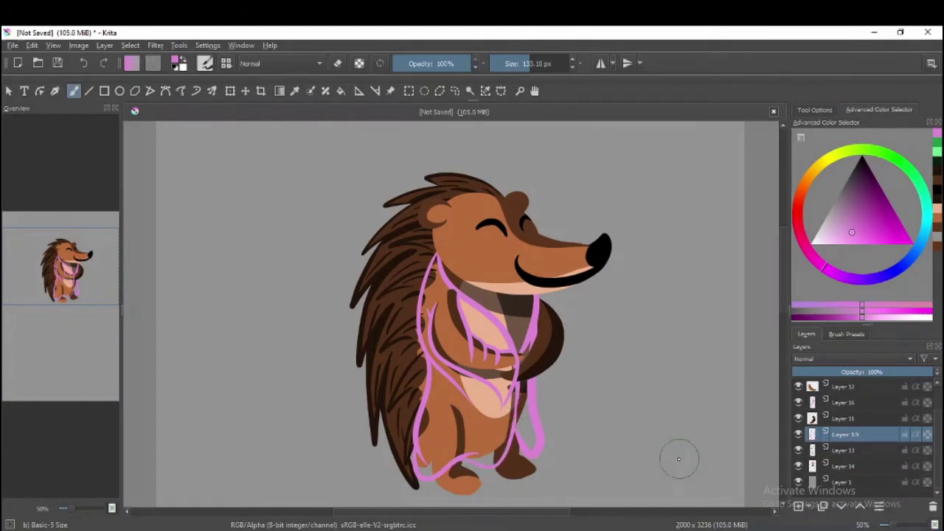
key(ctrl+Page_Up)
mouse_move(533, 282)
mouse_down()
mouse_move(554, 310)
mouse_move(538, 312)
mouse_move(531, 357)
mouse_move(546, 391)
mouse_up()
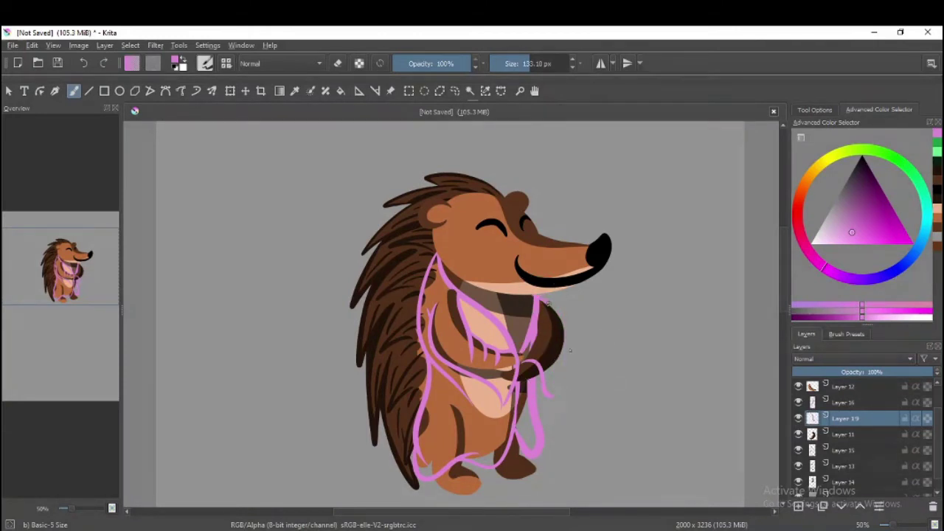
Step: Draw a bulging fold along the arm's right side, then a fabric loop around the hand on new Layer 20
mouse_move(538, 298)
mouse_down()
mouse_move(569, 337)
mouse_move(559, 373)
mouse_up()
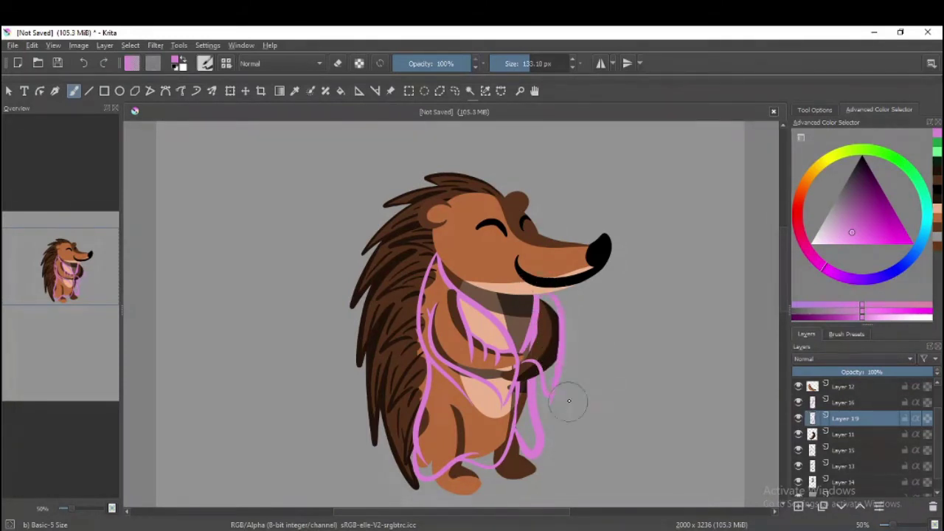
drag(552, 294, 562, 377)
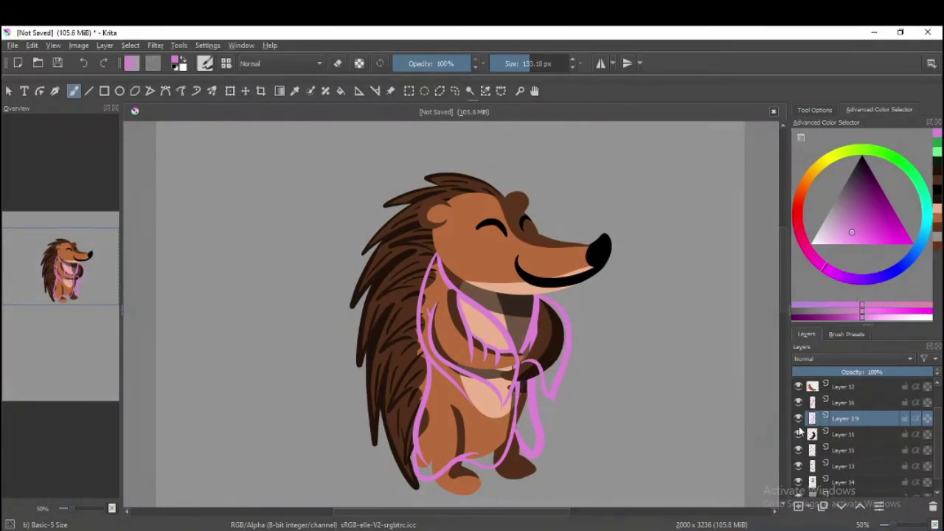
click(807, 451)
click(798, 507)
drag(529, 360, 558, 386)
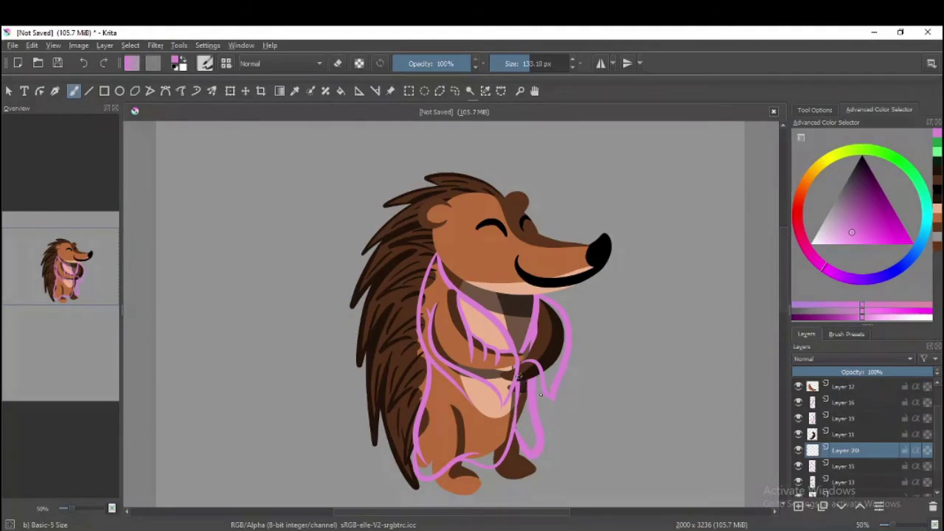
drag(529, 398, 552, 417)
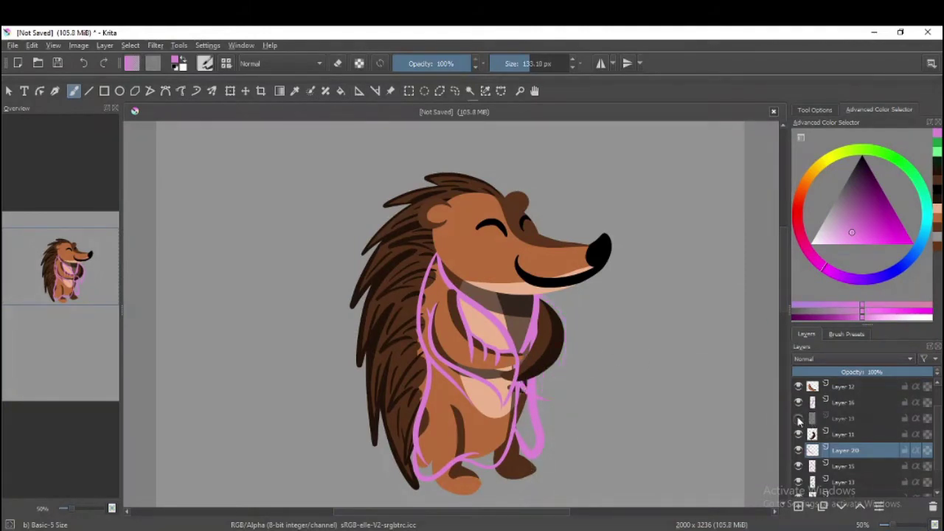
Step: Refine the hand strokes on Layer 19 while temporarily hiding the pink body outline layer
key(Page_Up)
key(Page_Up)
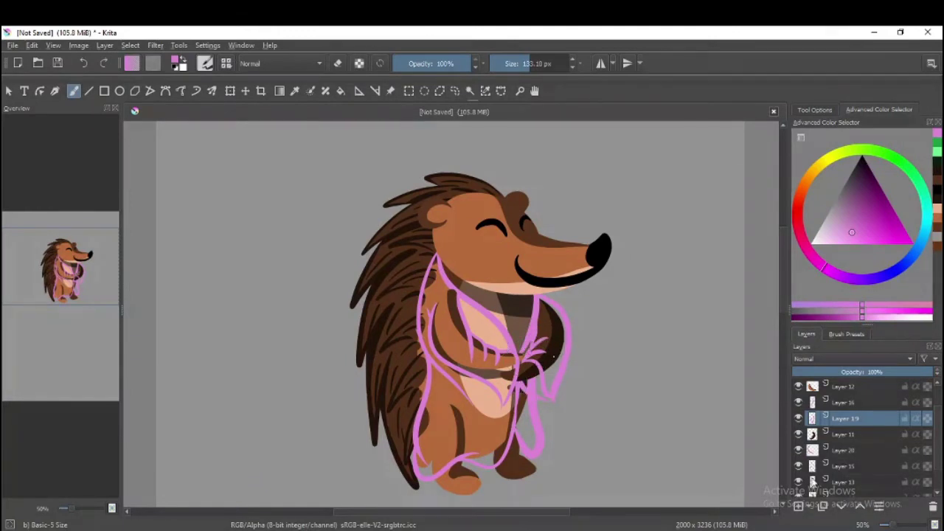
click(798, 465)
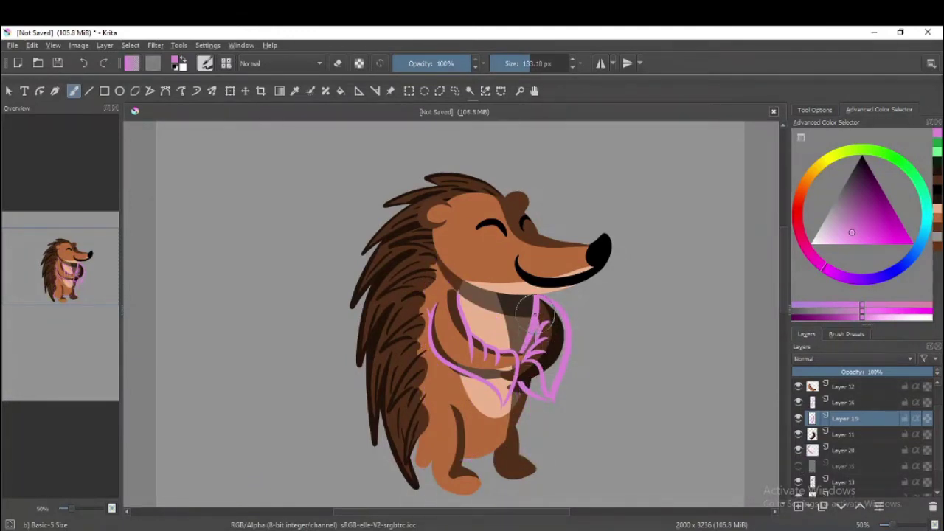
mouse_move(534, 320)
mouse_down()
mouse_move(540, 329)
mouse_move(531, 325)
mouse_up()
click(798, 465)
Step: Hide Layers 11 and 12 plus the body, head and black spikes layers
click(798, 386)
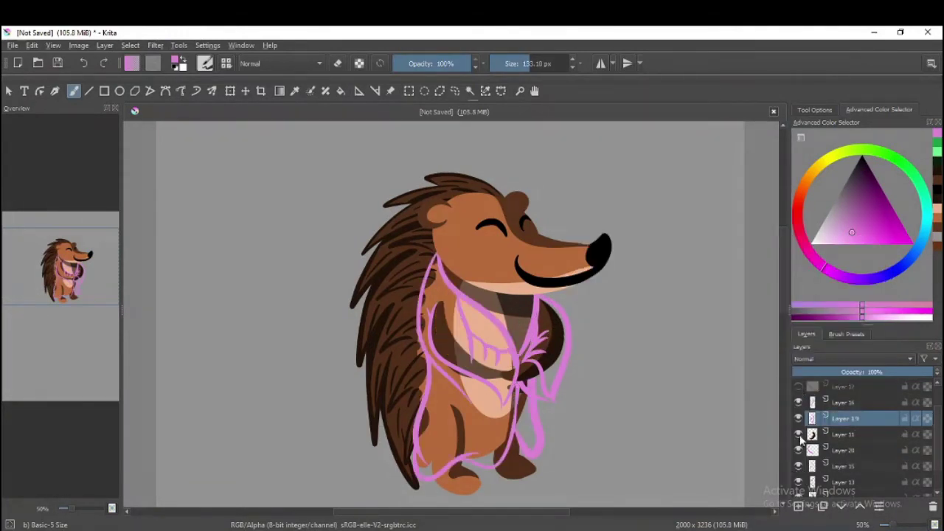
click(798, 434)
scroll(799, 398, up, 1)
scroll(799, 442, down, 1)
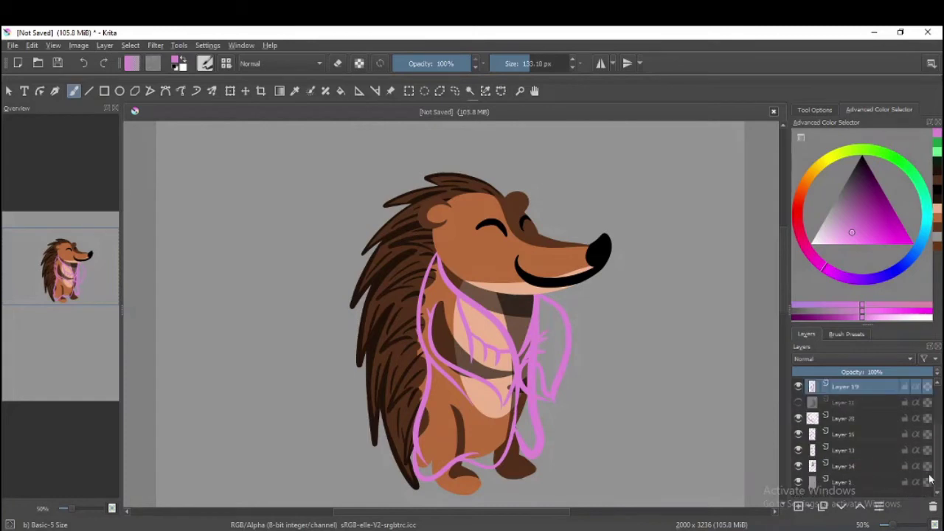
click(798, 465)
scroll(799, 443, up, 1)
click(798, 386)
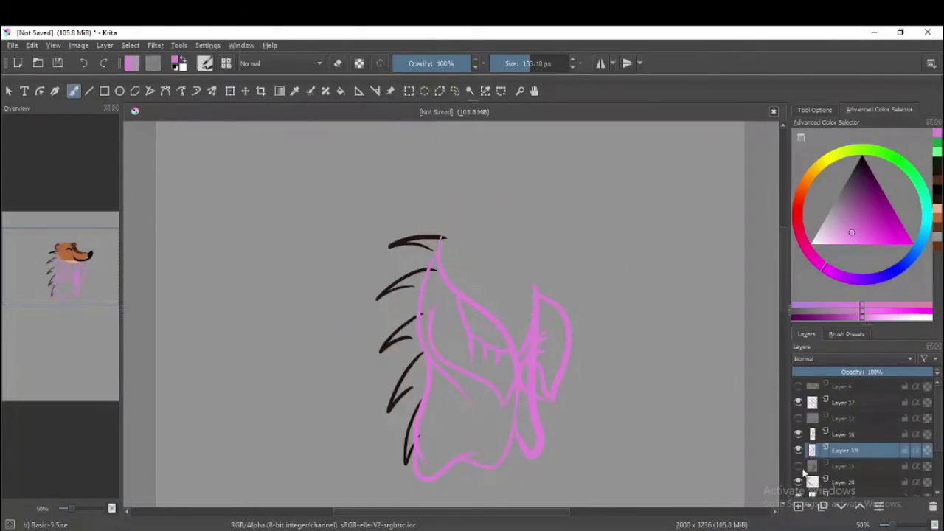
click(798, 452)
Step: Toggle layer visibility to compare content, then select Layer 15 with the eraser active
click(798, 388)
click(798, 388)
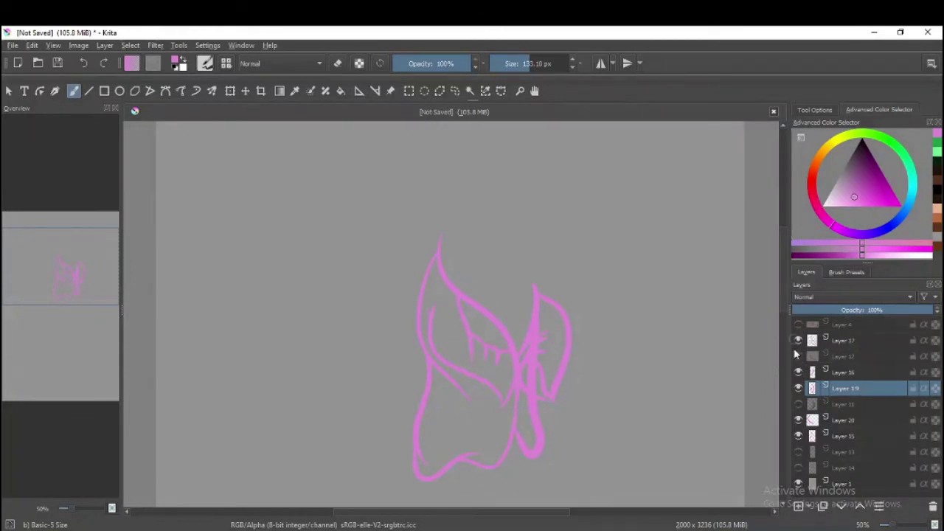
click(798, 357)
click(798, 356)
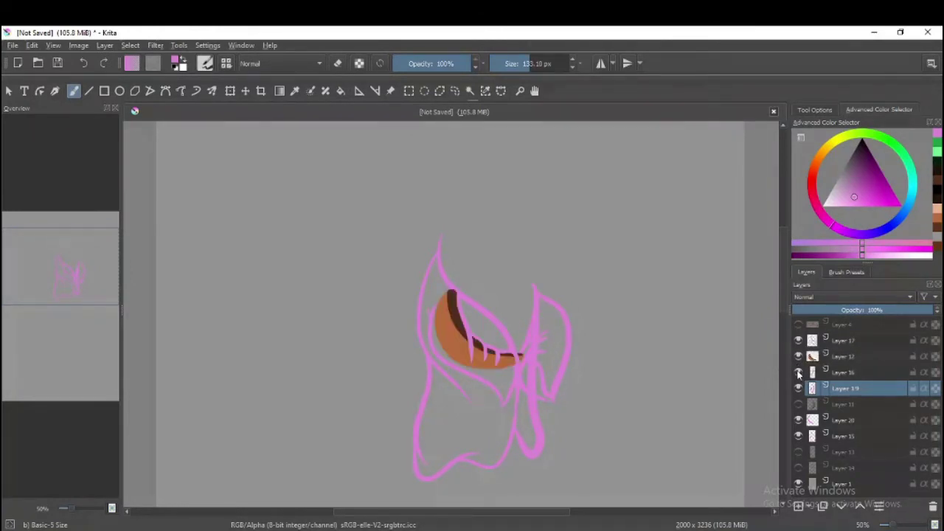
click(798, 357)
click(798, 388)
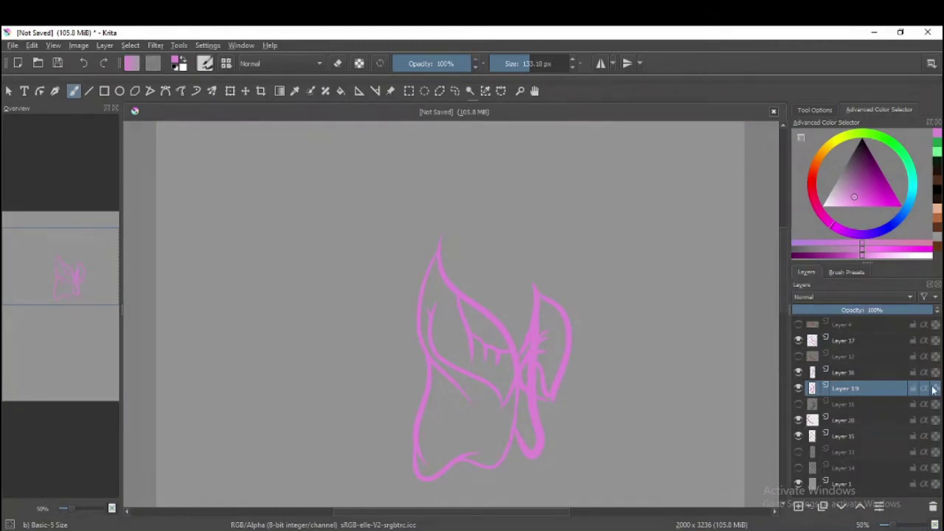
click(848, 436)
click(798, 484)
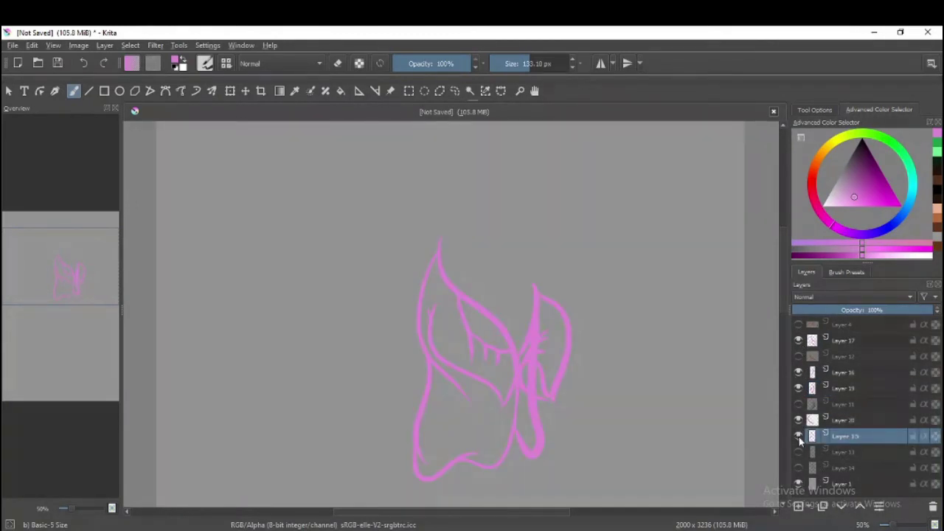
key(e)
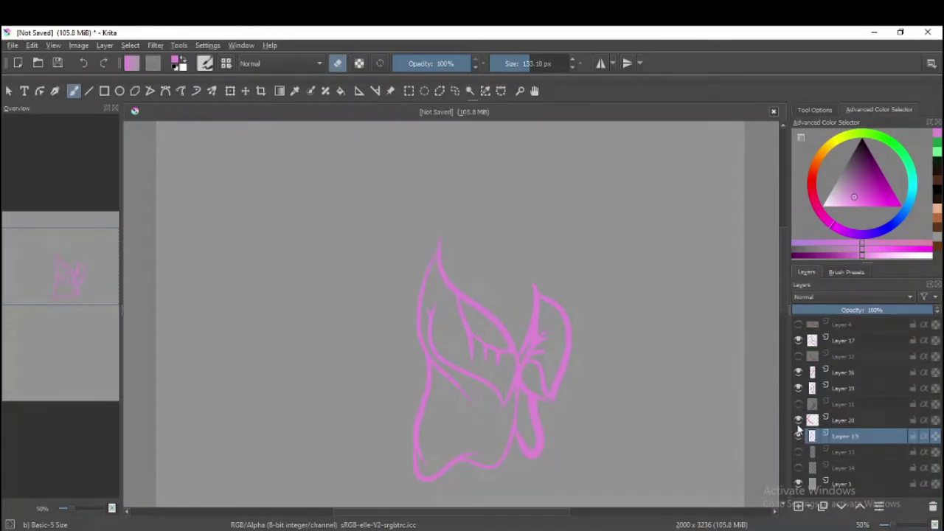
Step: Flood-fill the robe body, folds and upper-right section green on a new layer, then show the head layer
click(863, 177)
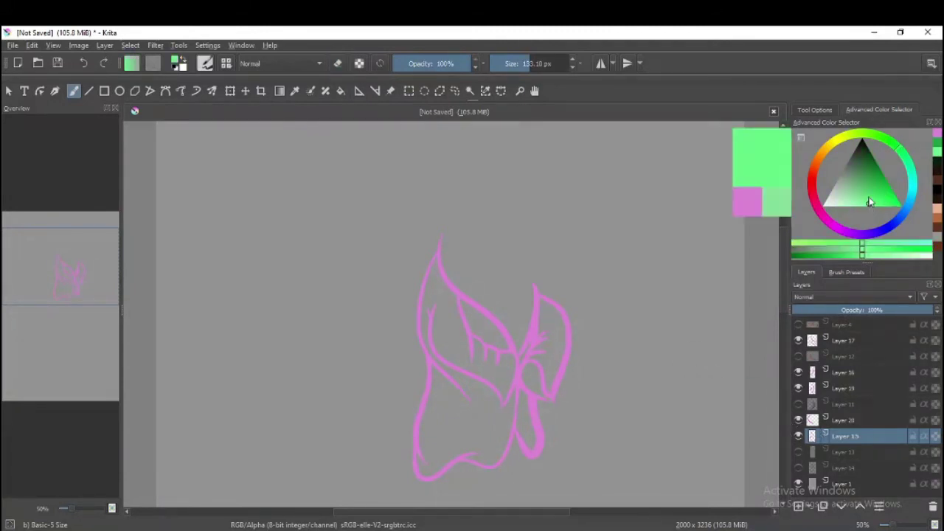
click(340, 90)
click(798, 506)
click(486, 410)
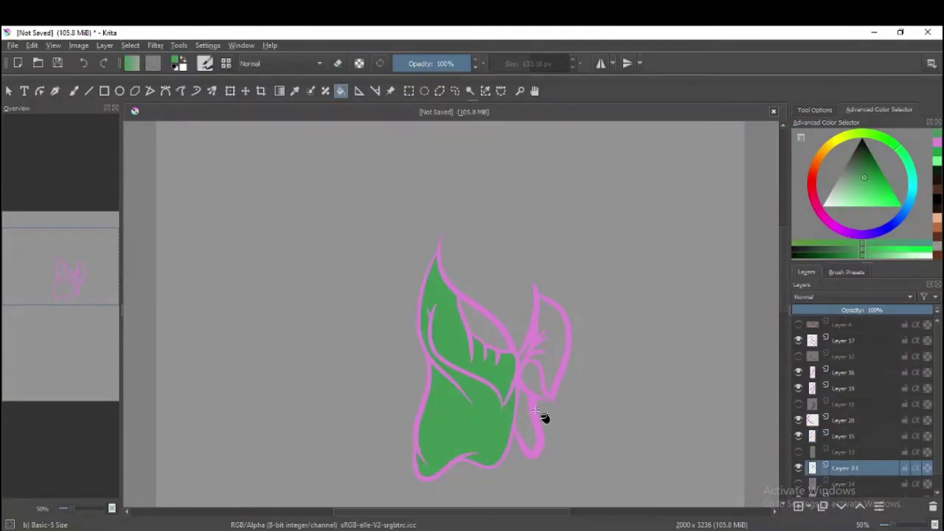
click(530, 420)
click(537, 377)
click(552, 365)
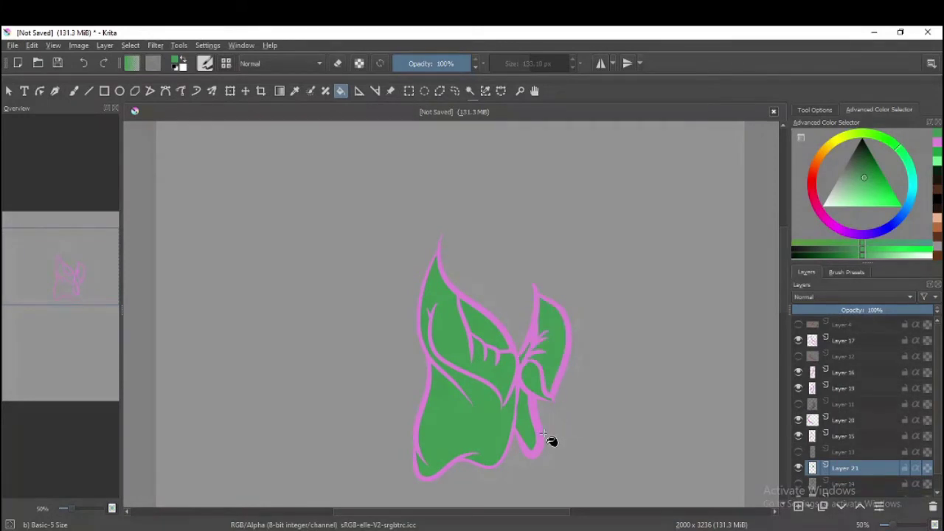
click(848, 340)
Step: Make the arm, arm-shading, quills and feet layers visible
click(798, 324)
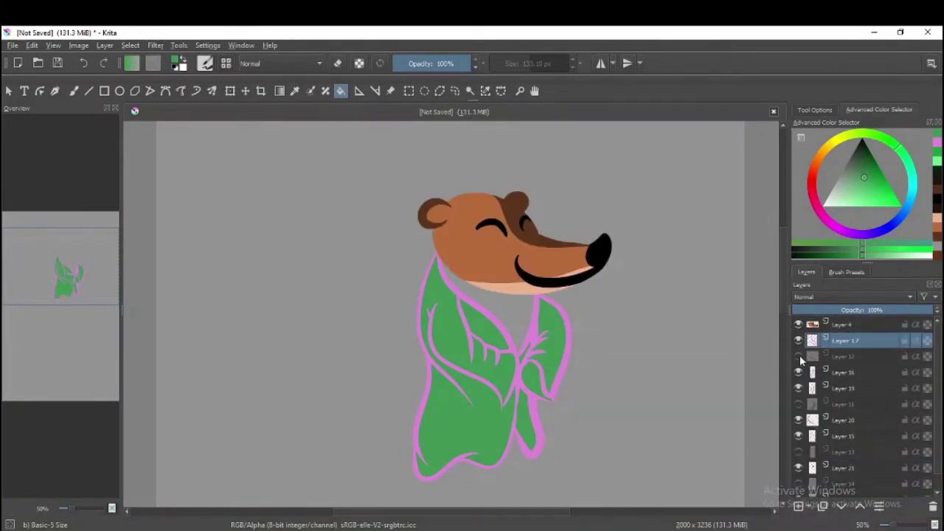
click(798, 356)
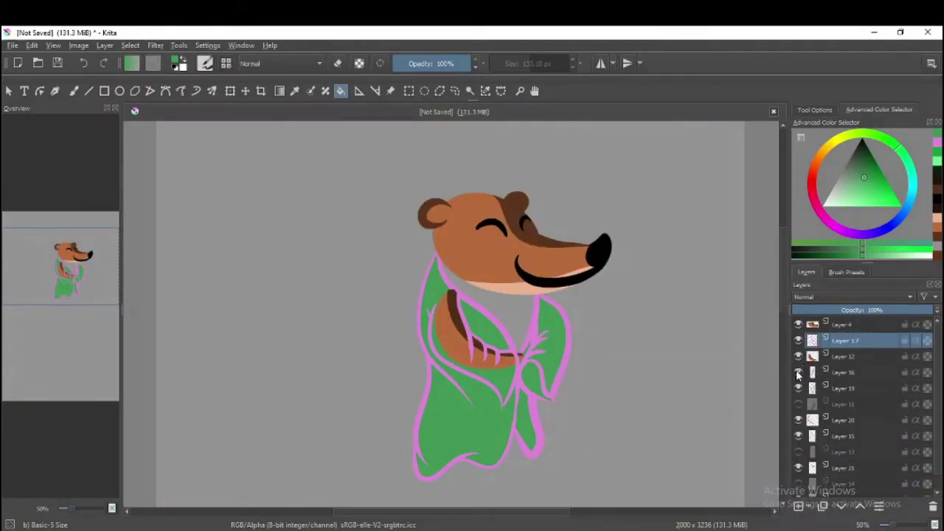
click(798, 404)
click(798, 452)
click(798, 483)
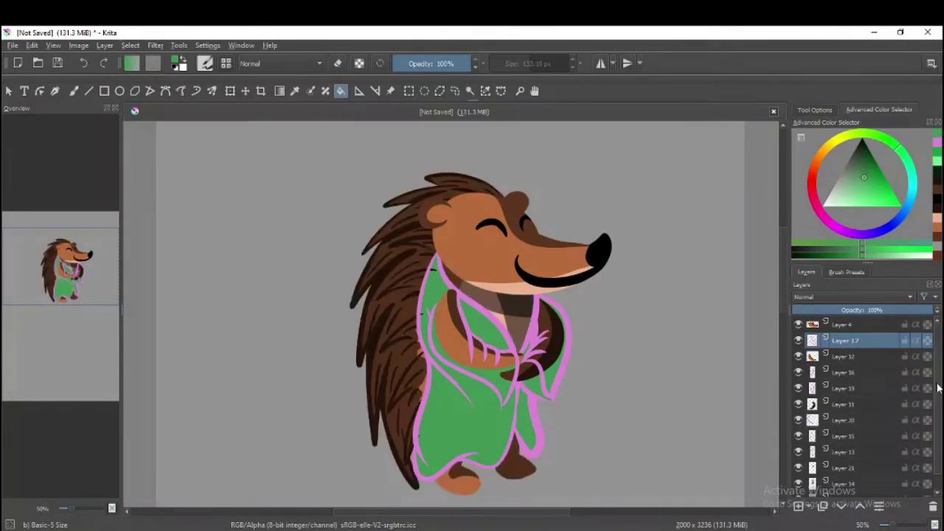
scroll(817, 472, down, 1)
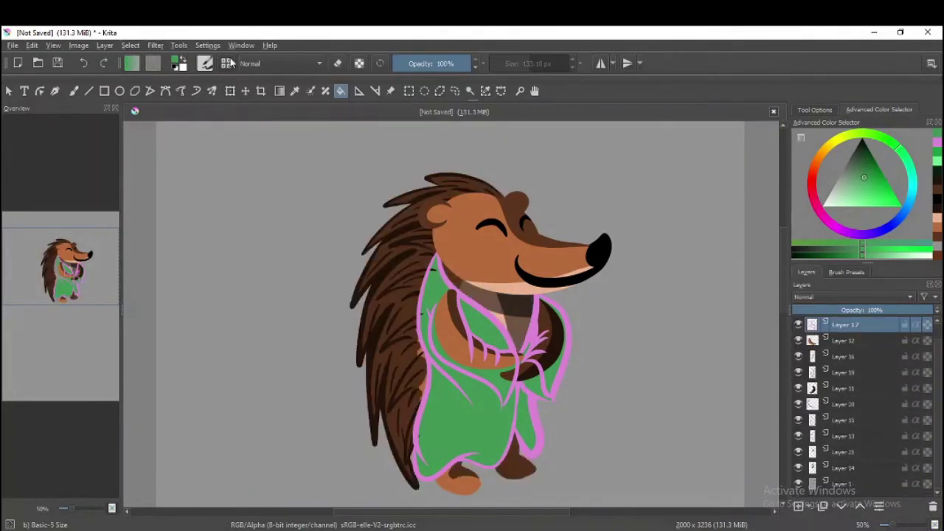
Step: With the freehand brush, paint green over the dark shading on the robe and its right arm
key(Page_Down)
key(b)
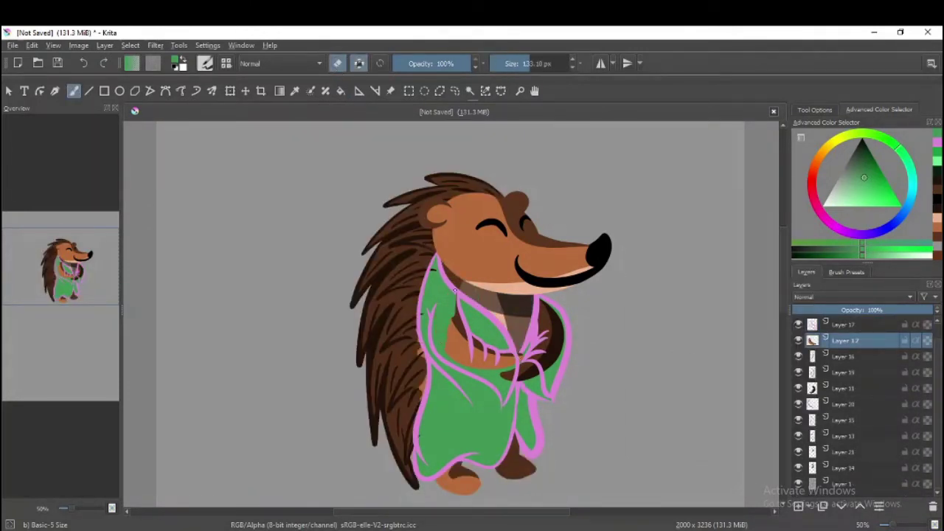
drag(454, 290, 483, 338)
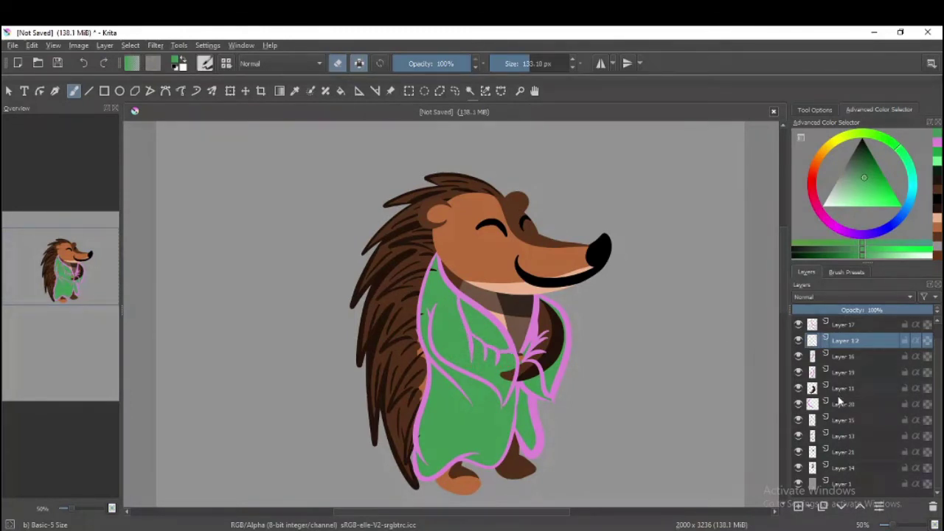
key(Page_Down)
key(Page_Down)
key(Page_Down)
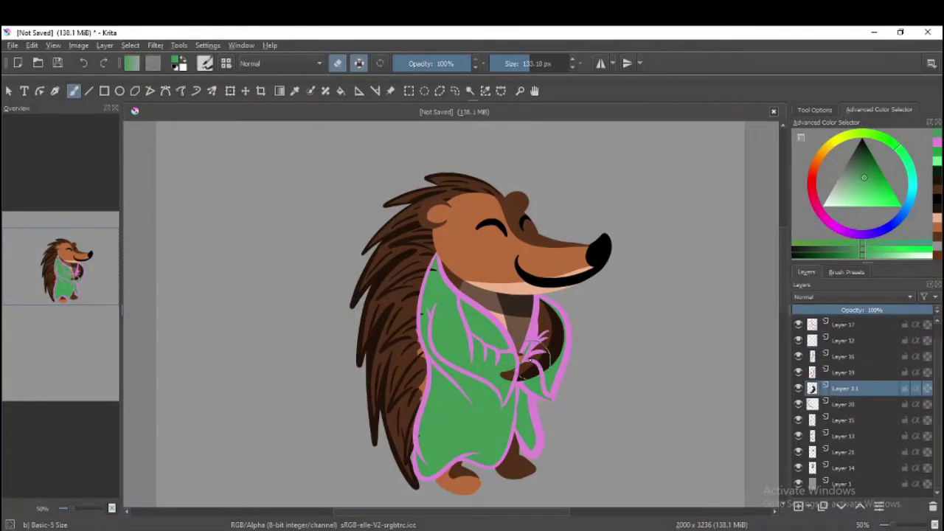
drag(550, 354, 558, 366)
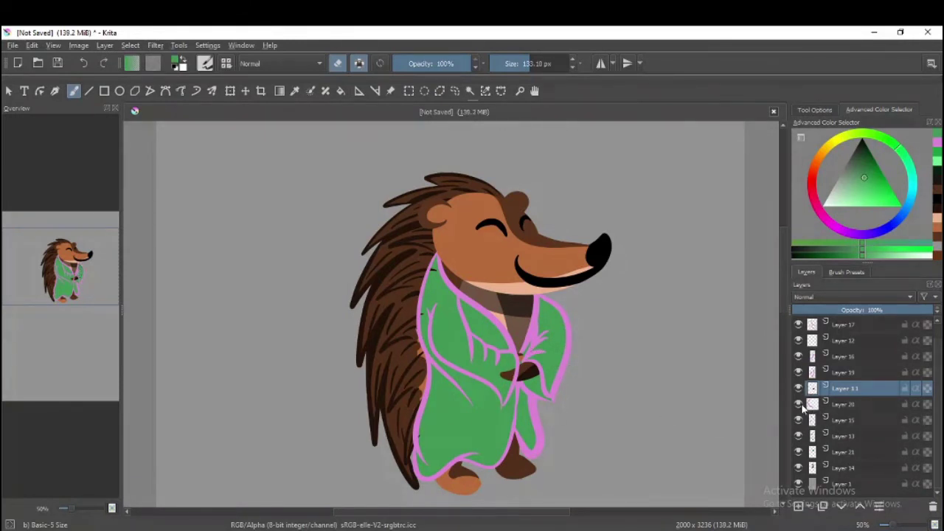
Step: Compare with the robe layers hidden, then paint brown marks around the hands on Layer 17
click(798, 371)
click(798, 356)
click(799, 357)
click(838, 326)
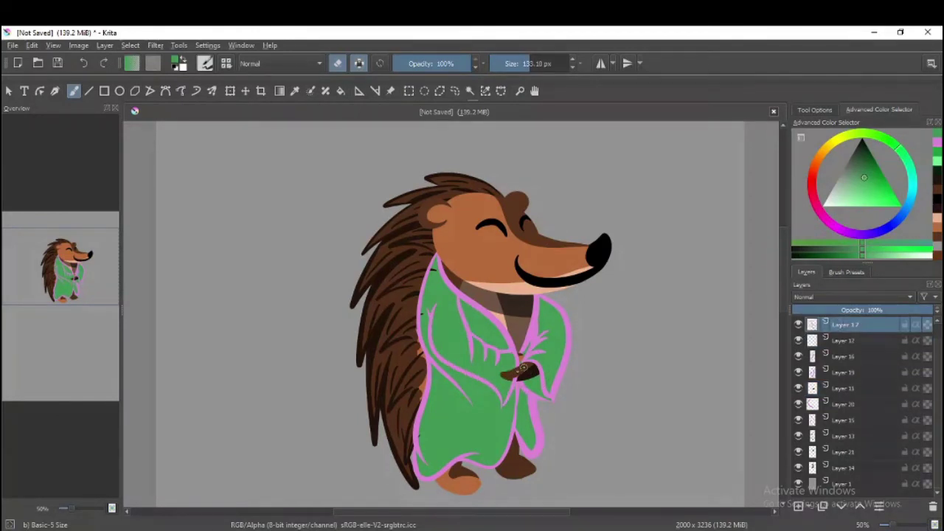
drag(522, 367, 525, 354)
click(907, 525)
Step: Select the clasped-hands area on Layer 12 and show Layer 17's pink robe lines over the green
key(ctrl+space)
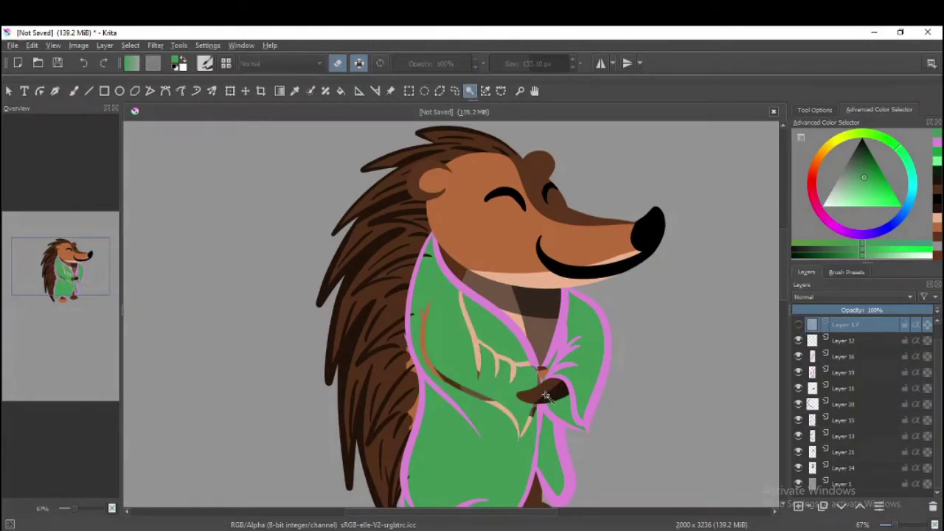
ctrl+click(812, 388)
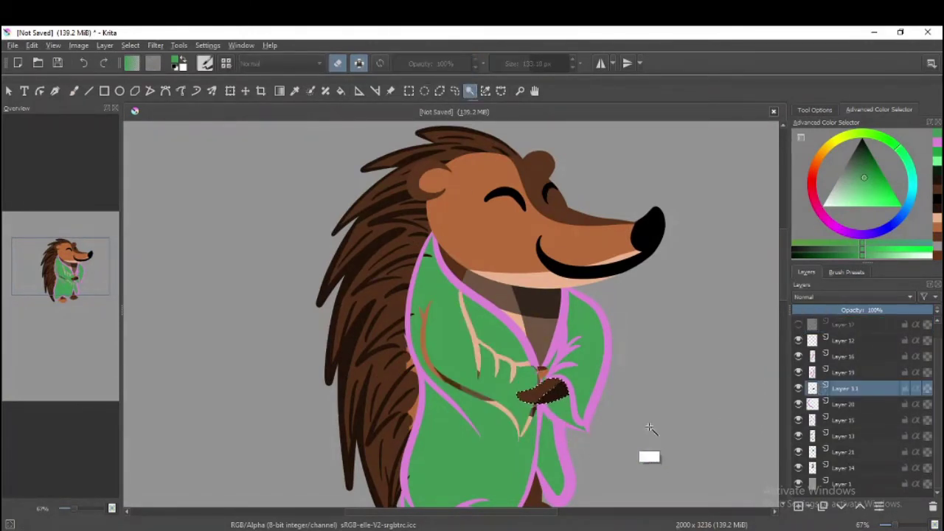
click(812, 341)
click(798, 325)
click(844, 325)
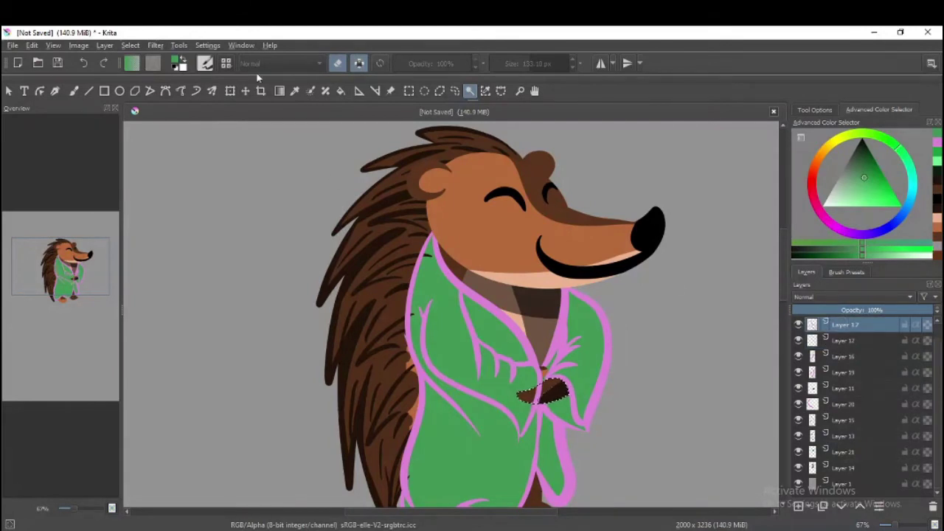
key(b)
mouse_move(906, 525)
mouse_down()
mouse_move(885, 525)
mouse_move(899, 525)
mouse_up()
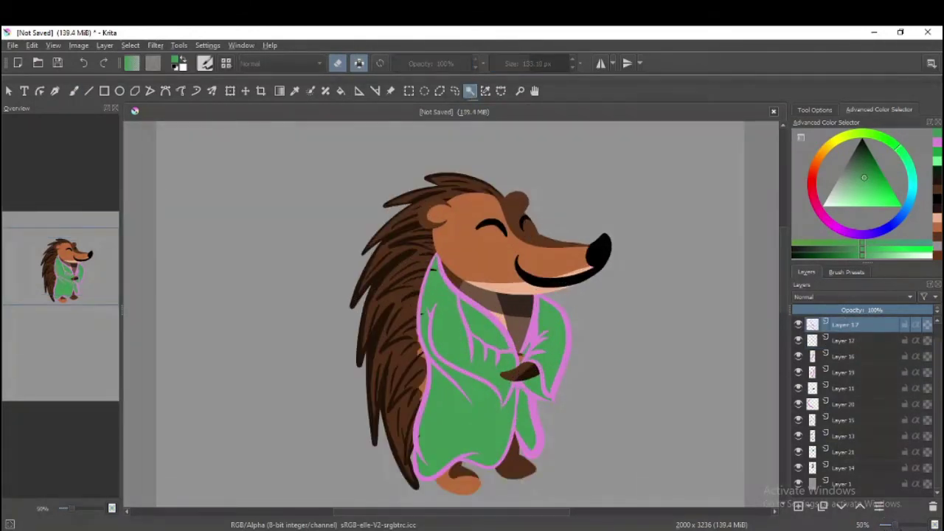
key(ctrl+plus)
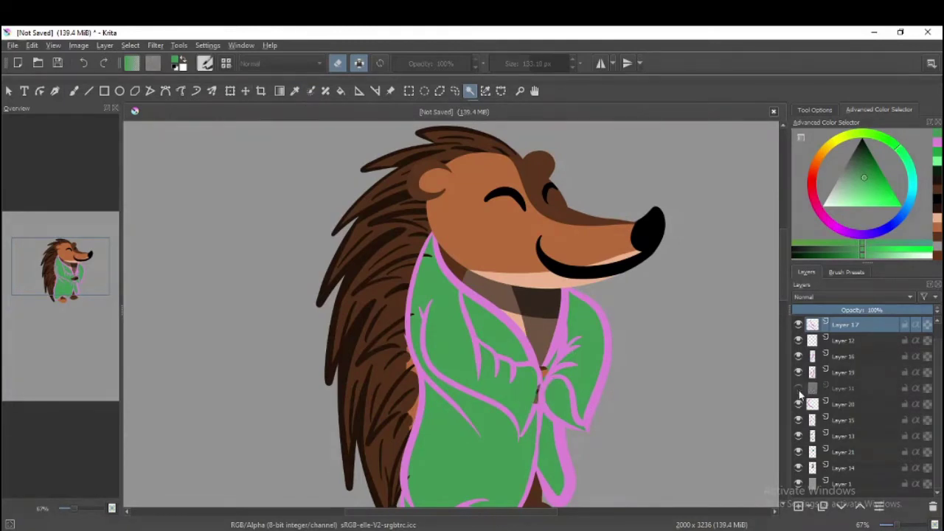
key(b)
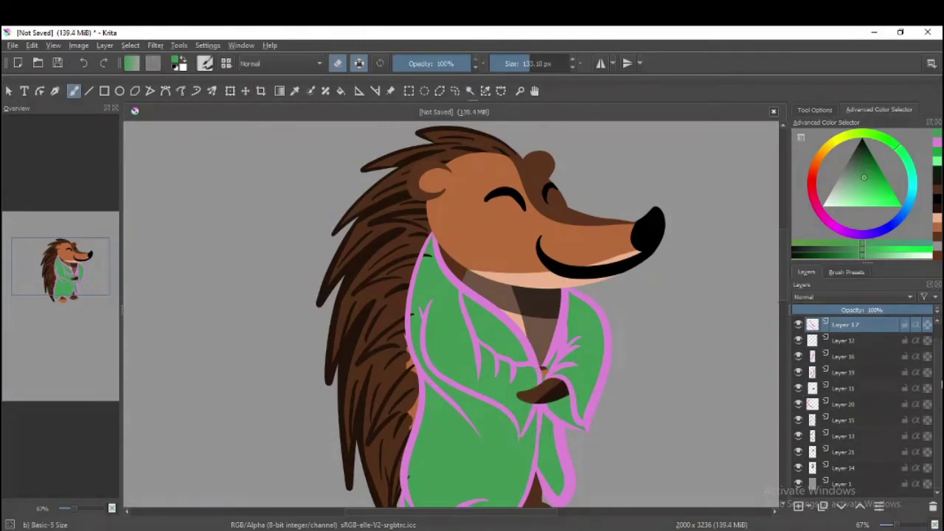
drag(866, 264, 866, 177)
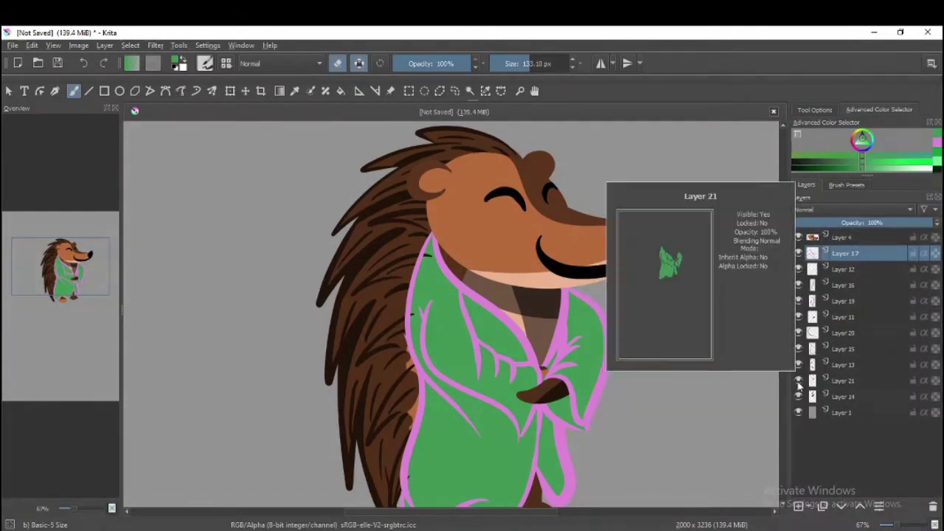
click(799, 381)
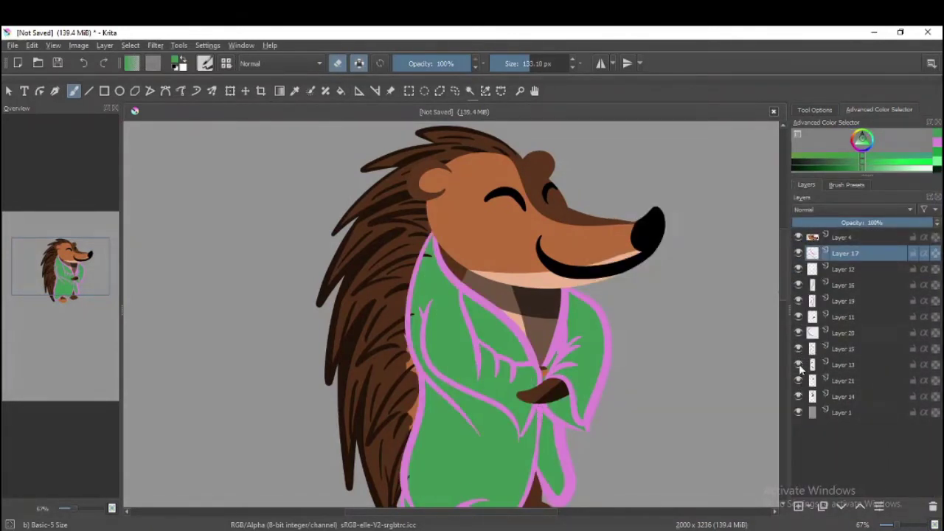
click(804, 364)
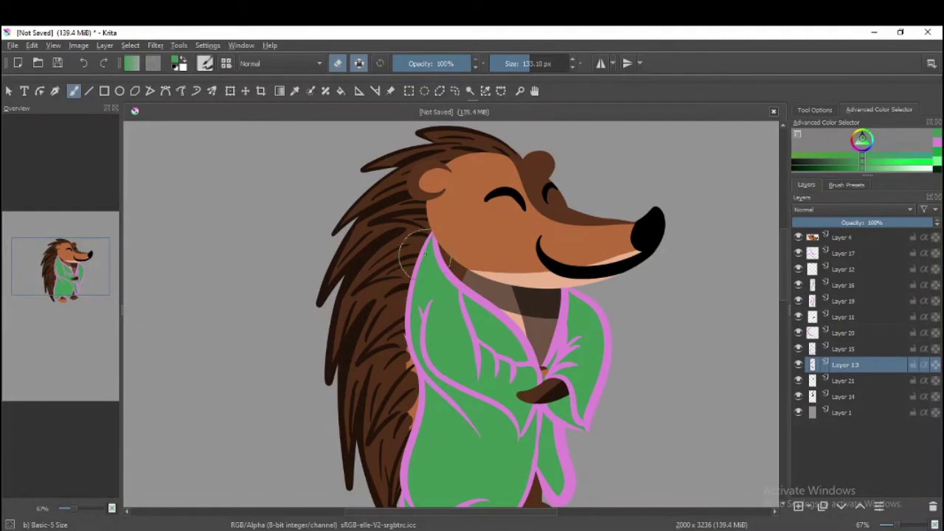
scroll(634, 484, right, 3)
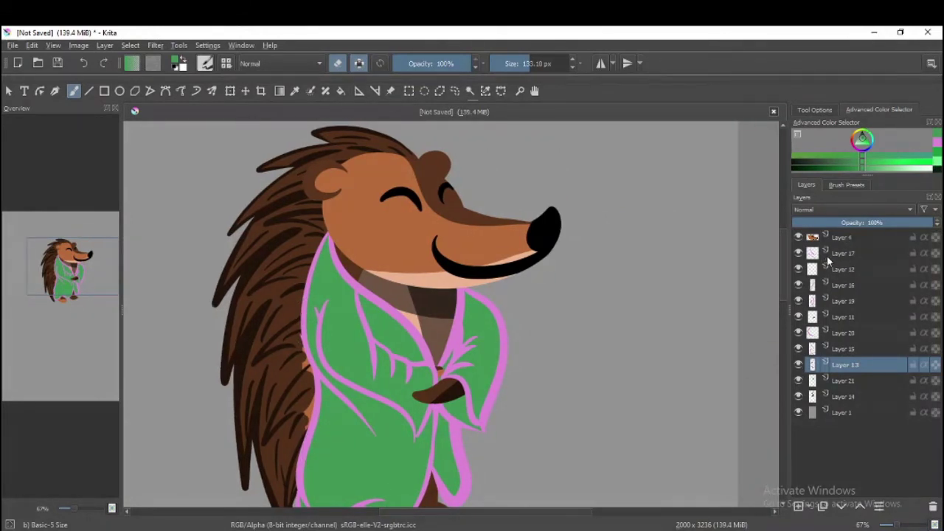
click(798, 380)
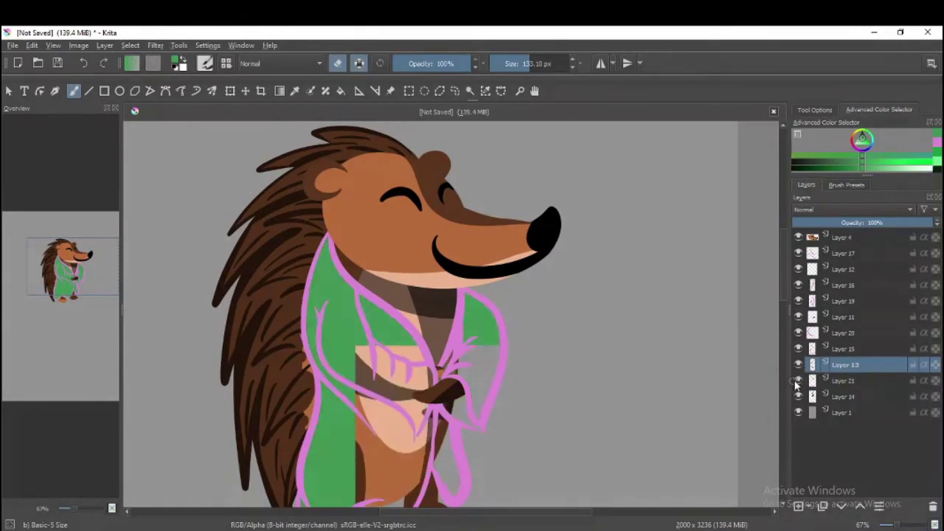
click(842, 253)
shift+click(842, 348)
key(ctrl+e)
key(ctrl+e)
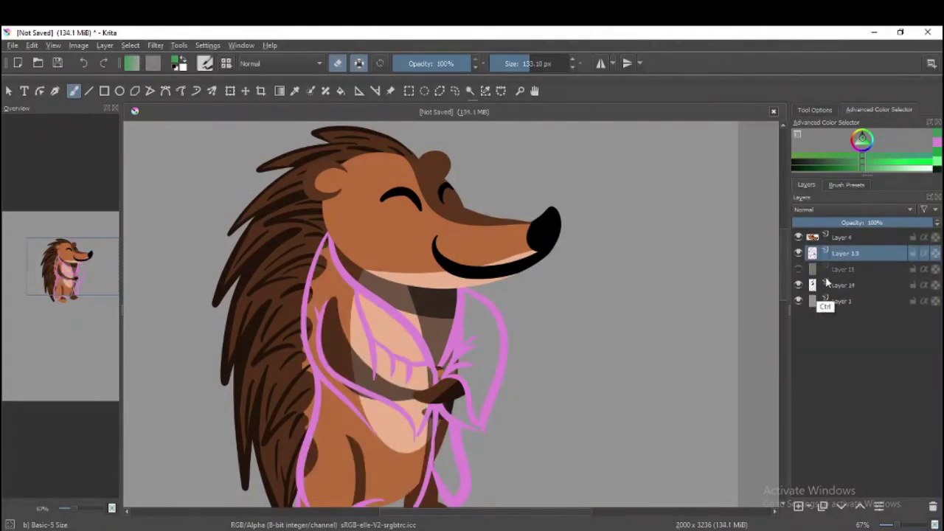
click(798, 269)
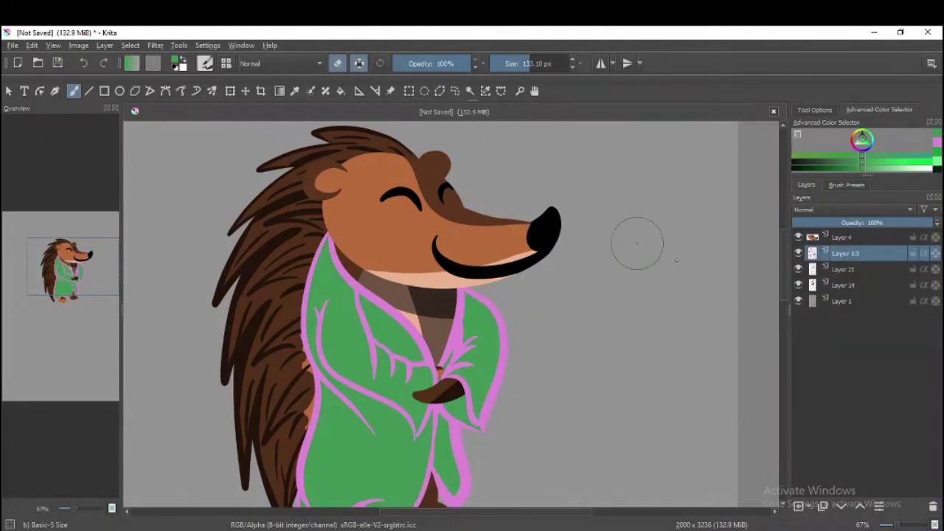
key(ctrl+z)
key(ctrl+z)
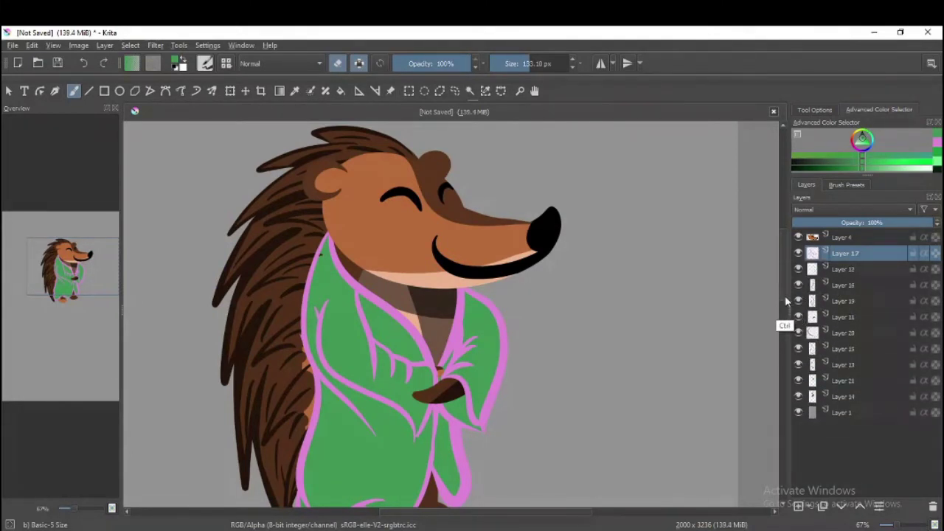
Step: Try repainting the robe fold lines dark purple, then undo it
drag(866, 178, 866, 335)
click(803, 197)
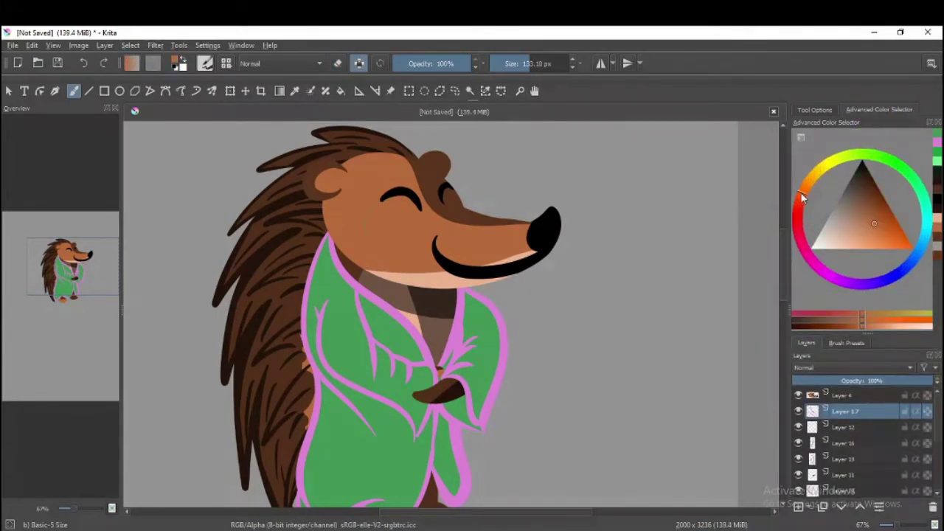
click(865, 283)
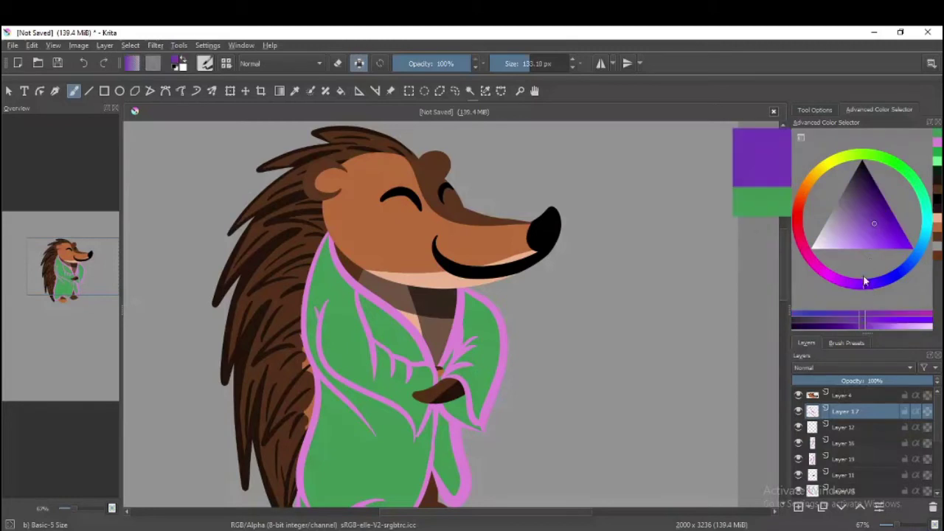
click(862, 193)
key(minus)
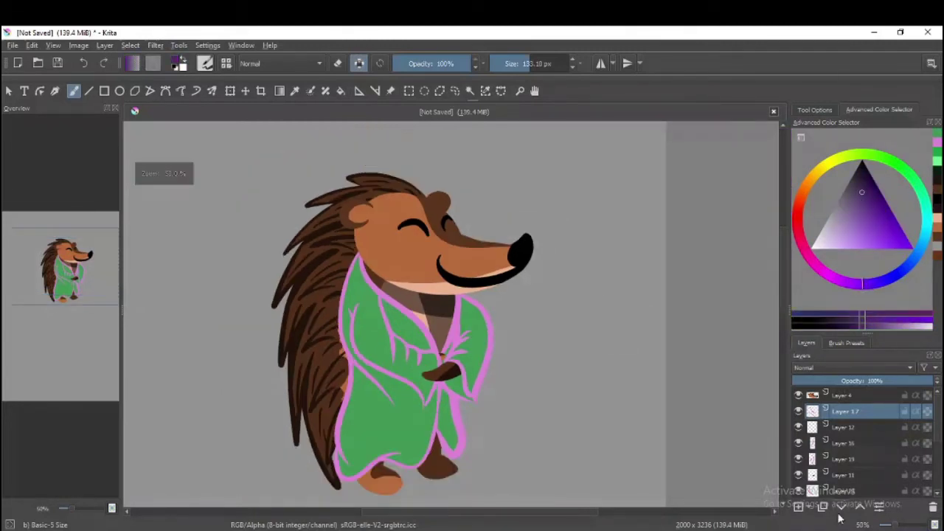
drag(613, 316, 663, 316)
drag(369, 310, 427, 398)
key(ctrl+z)
Step: On Layer 21, repaint the robe fill in a darker green
scroll(852, 435, down, 3)
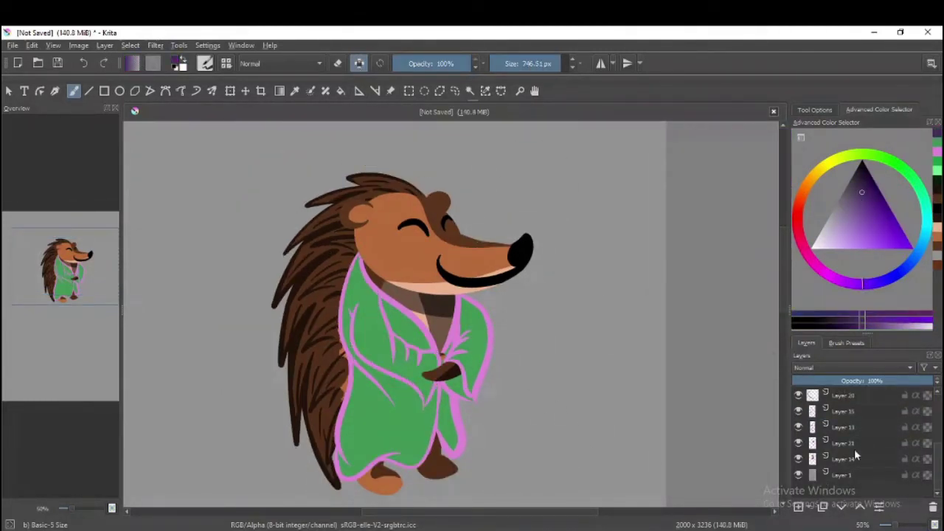
click(845, 442)
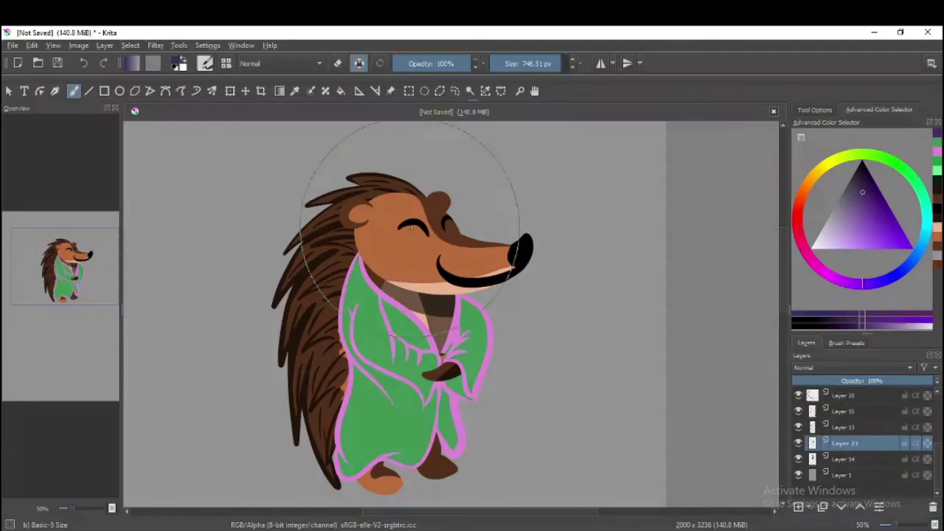
ctrl+click(409, 262)
click(924, 195)
drag(384, 354, 457, 369)
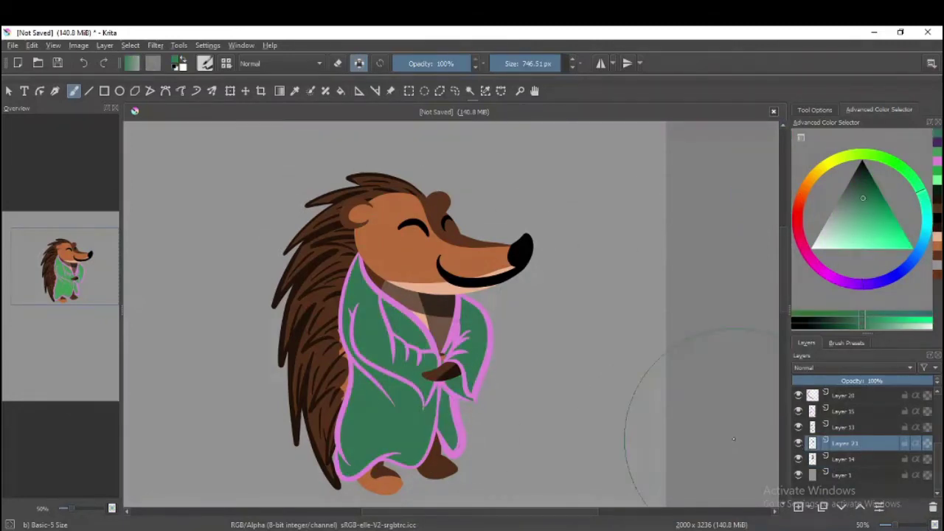
drag(317, 214, 443, 369)
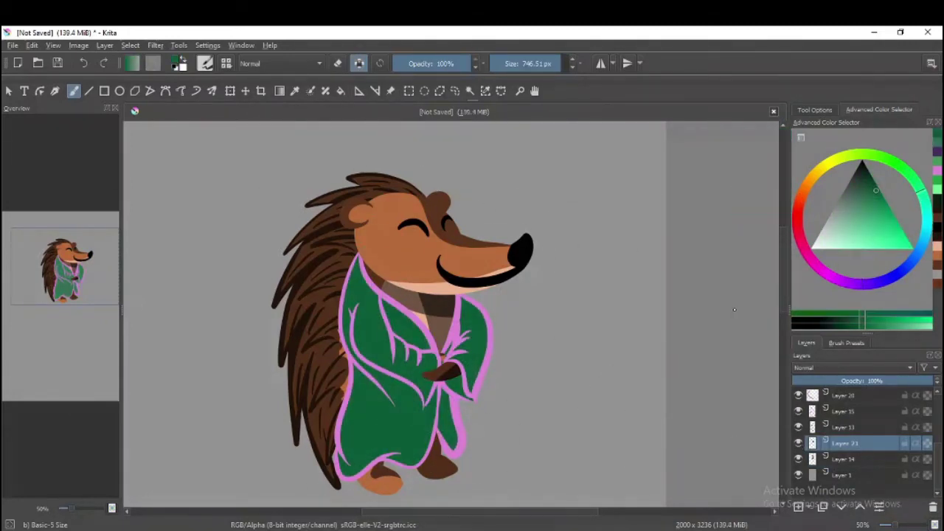
Step: Test a pale green, then settle on a final dark slate green for the robe
click(841, 216)
drag(317, 324, 465, 384)
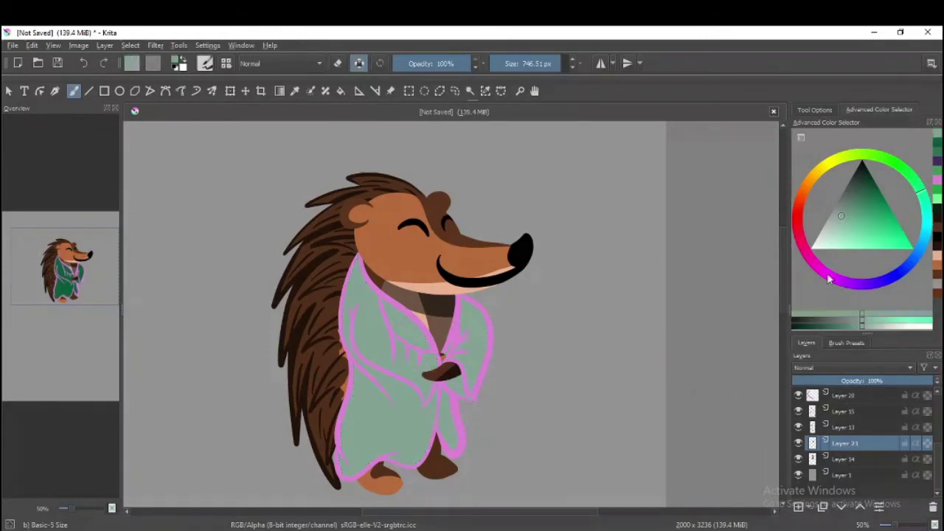
click(858, 190)
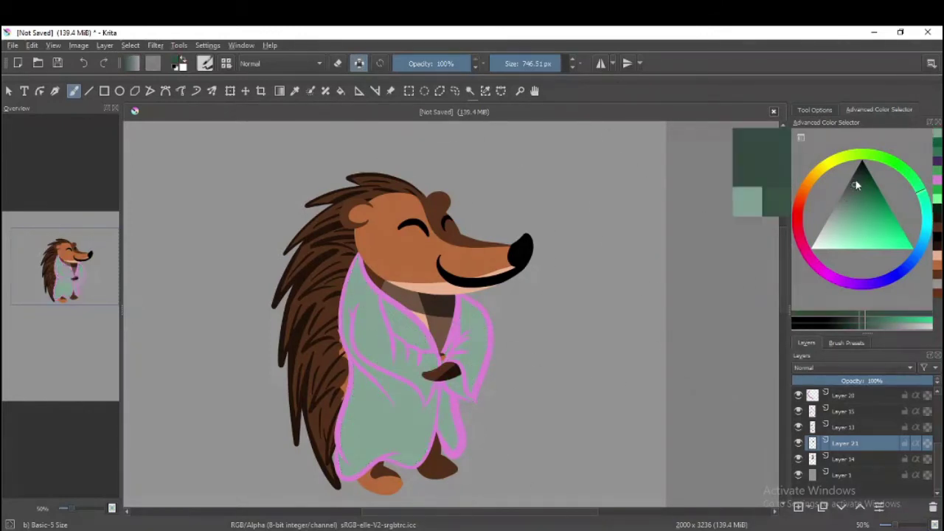
drag(332, 310, 457, 369)
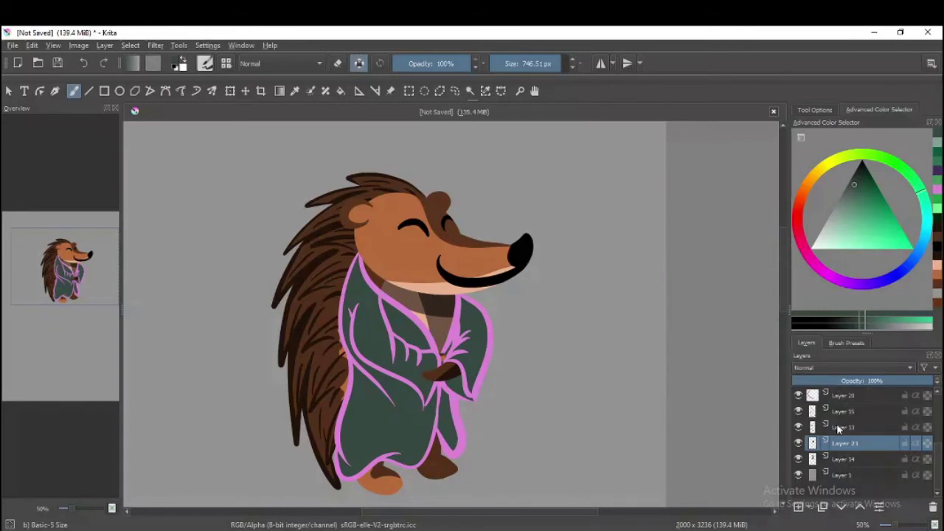
drag(865, 336, 864, 228)
drag(862, 196, 864, 168)
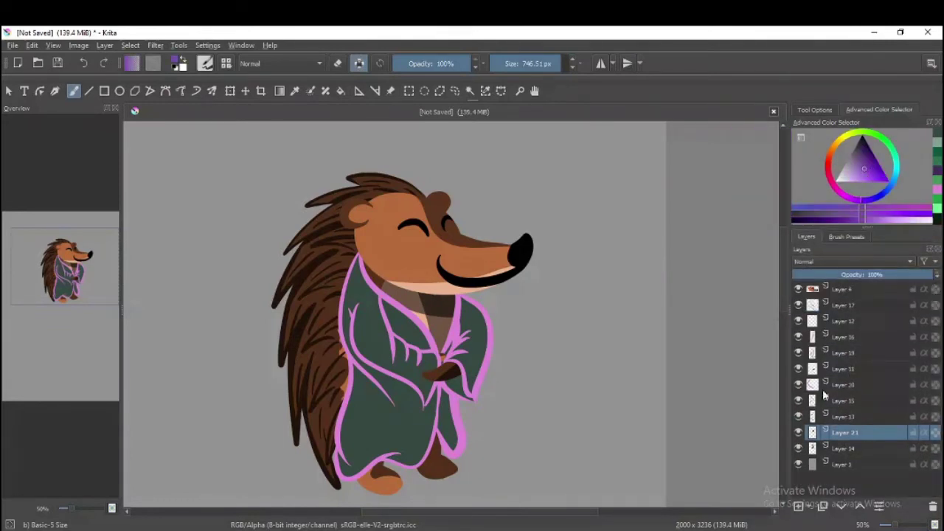
Step: Move the fold-line layer up the stack and merge it with the layer below
key(Page_Up)
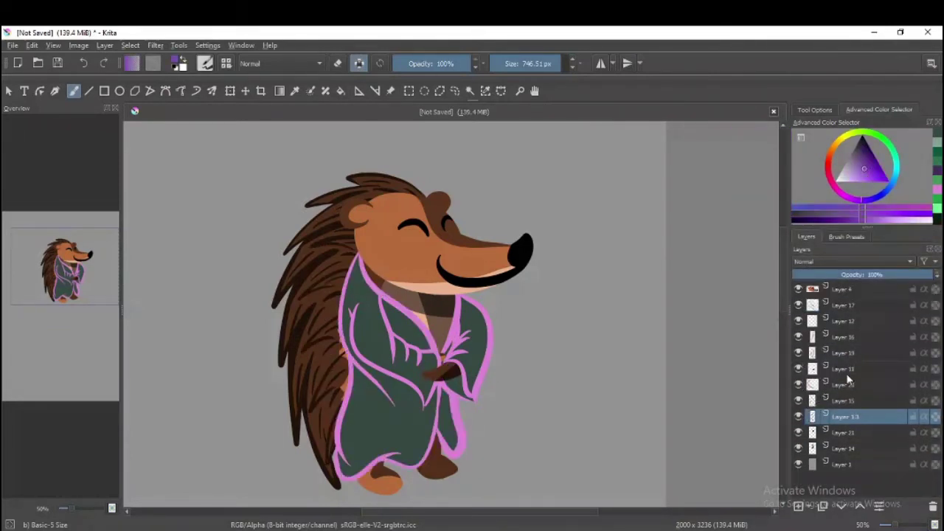
key(ctrl+Page_Up)
key(ctrl+Page_Up)
key(ctrl+Page_Up)
key(ctrl+Page_Up)
key(ctrl+Page_Up)
key(ctrl+e)
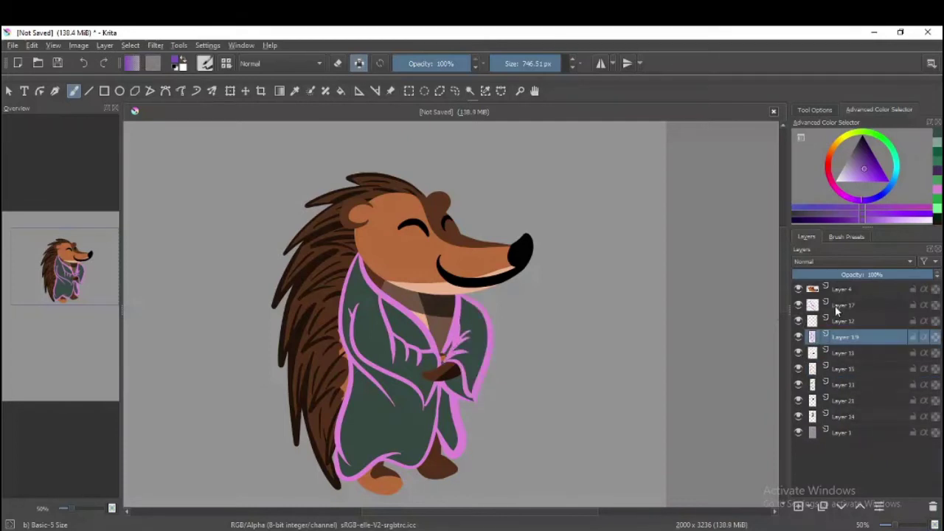
Step: Paint violet purple over the robe's pink outline and fold lines
click(835, 306)
drag(354, 243, 413, 384)
click(845, 337)
drag(472, 302, 464, 398)
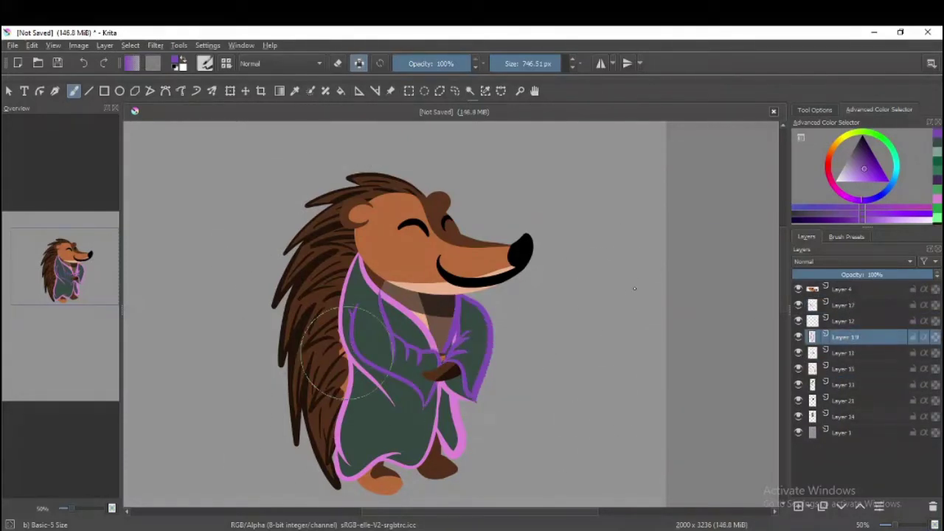
key(ctrl+Page_Down)
key(ctrl+Page_Down)
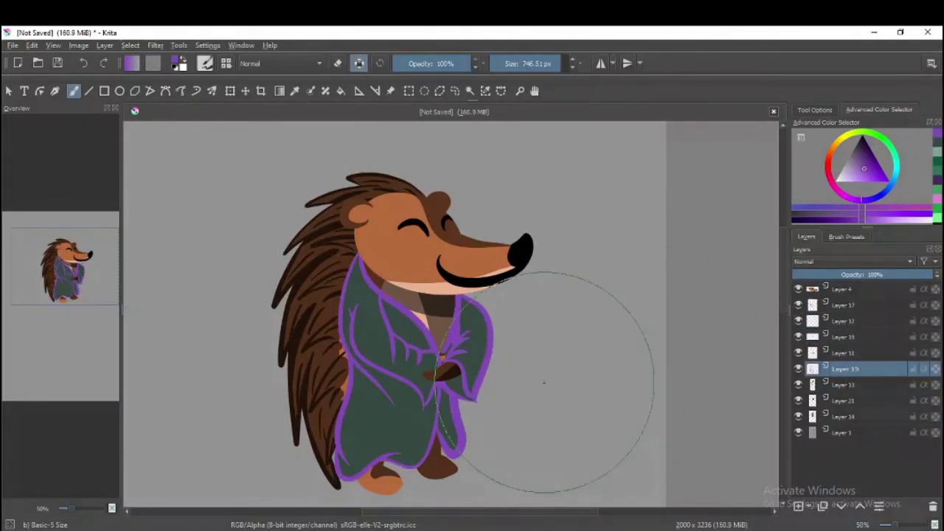
click(859, 172)
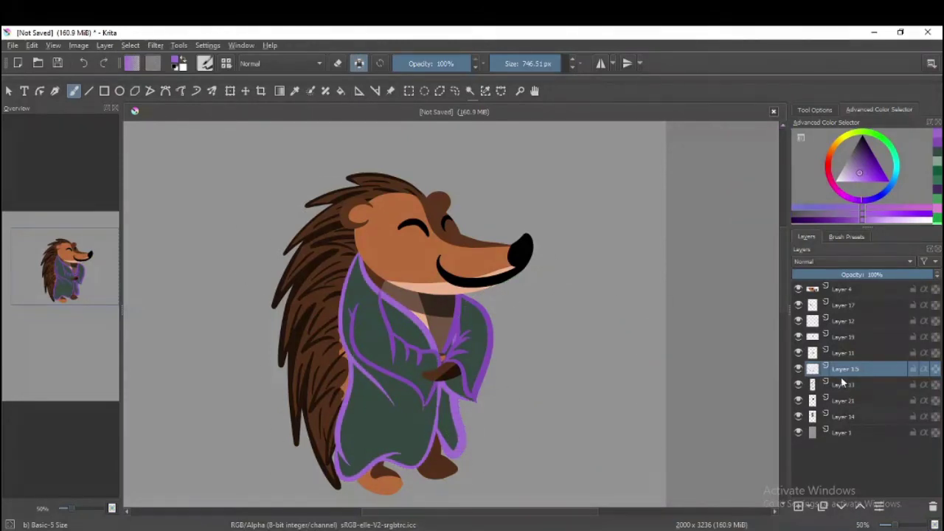
Step: Refill Layer 21's robe with a near-black green and set brush opacity to 58%
click(841, 321)
click(811, 308)
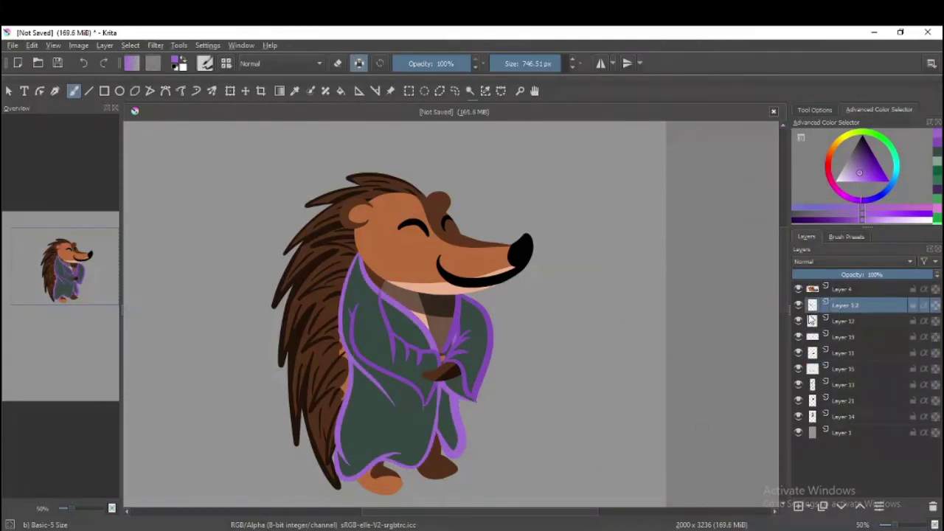
click(844, 383)
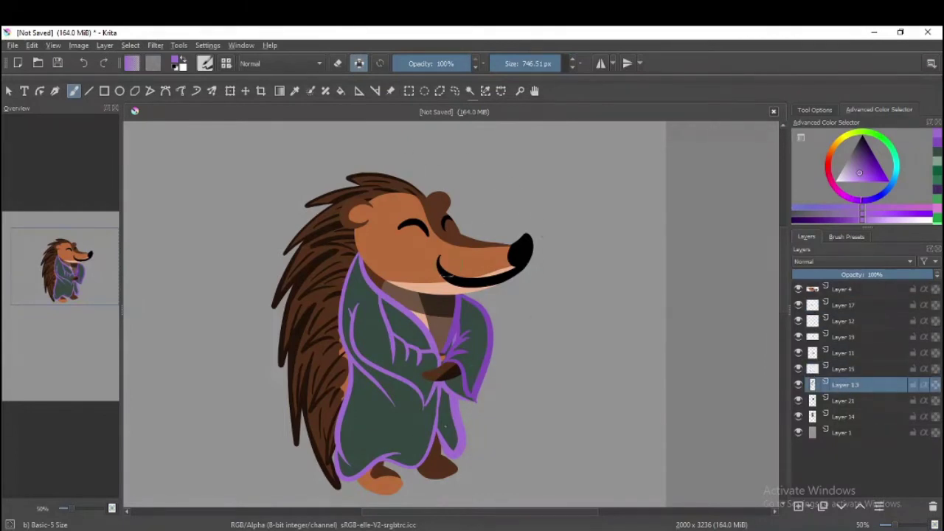
click(826, 367)
click(856, 337)
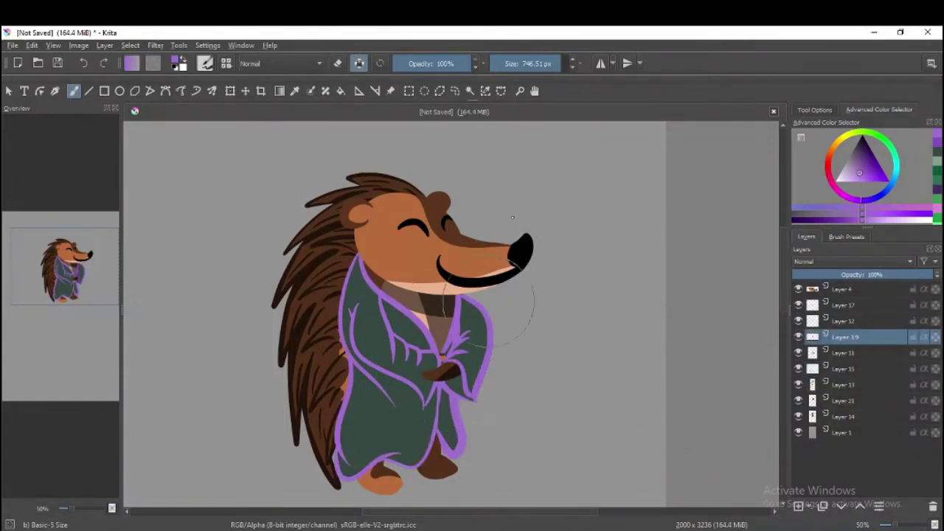
ctrl+click(421, 413)
click(844, 400)
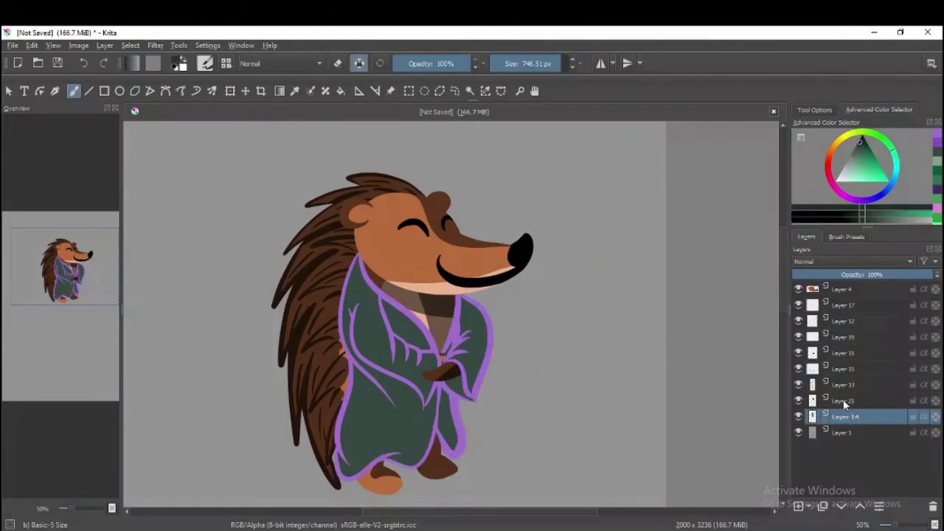
key(shift+BackSpace)
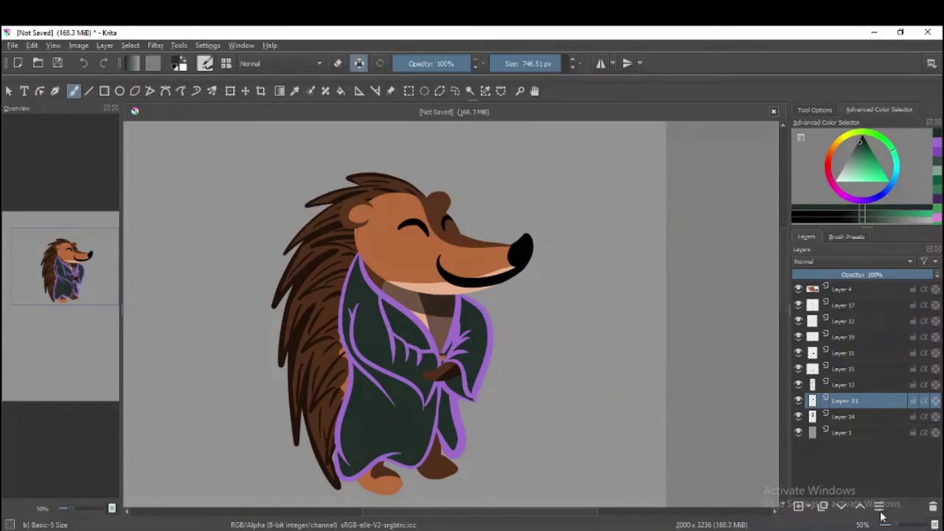
key(i)
key(i)
key(i)
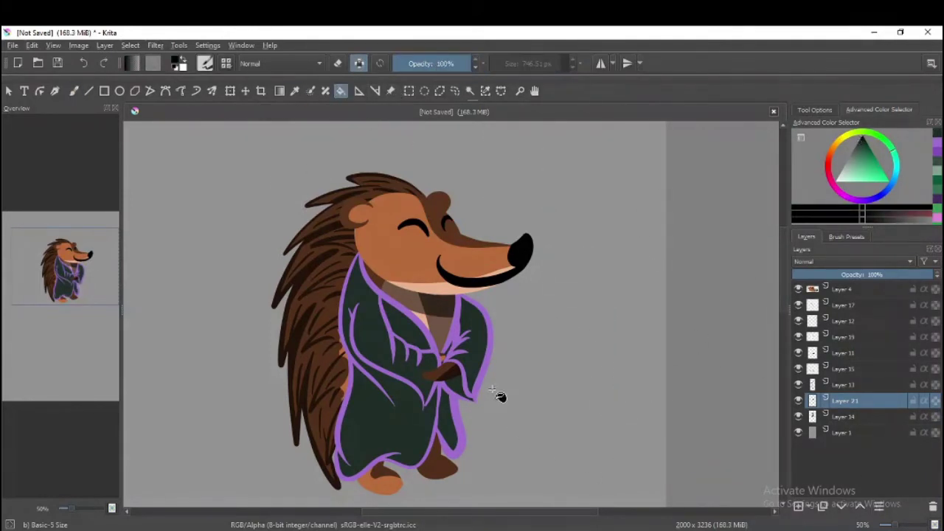
Step: Pick a strong pink in the colour triangle for the flower pattern
click(864, 189)
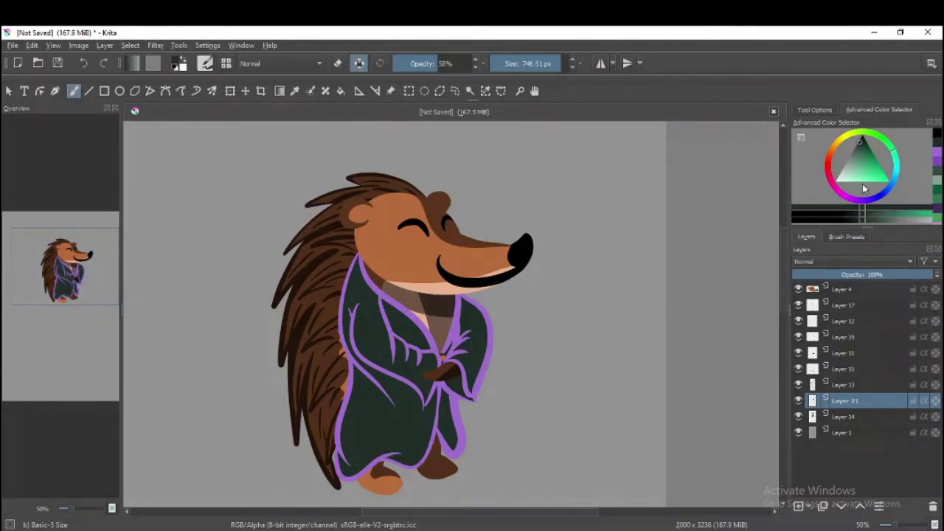
drag(829, 163, 834, 185)
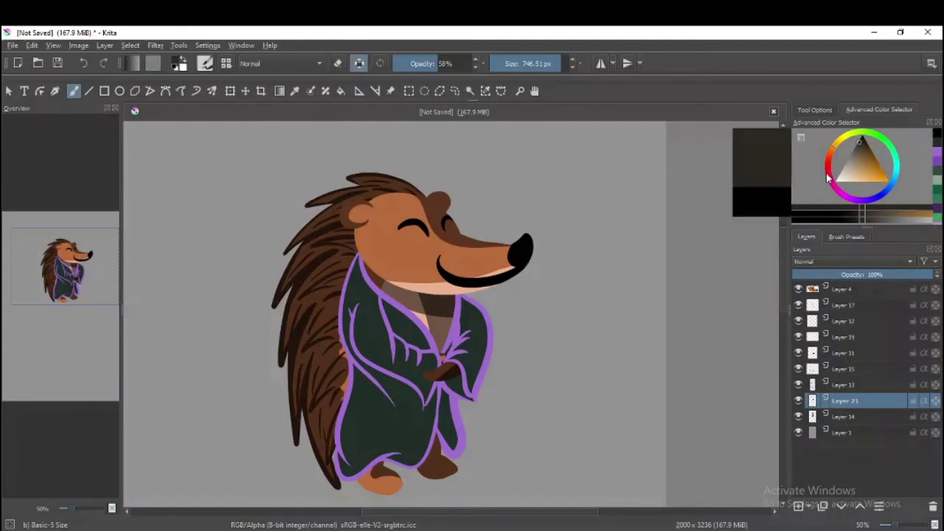
click(834, 186)
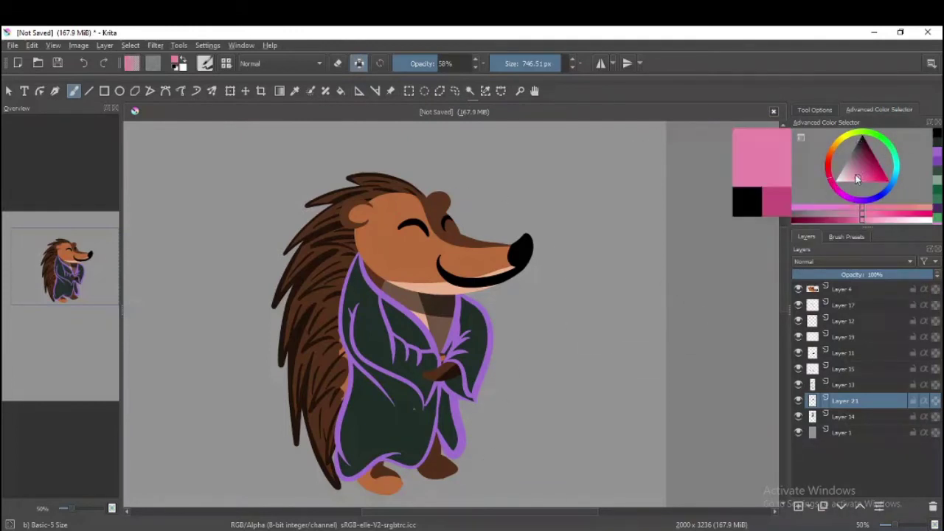
click(359, 417)
key(ctrl+z)
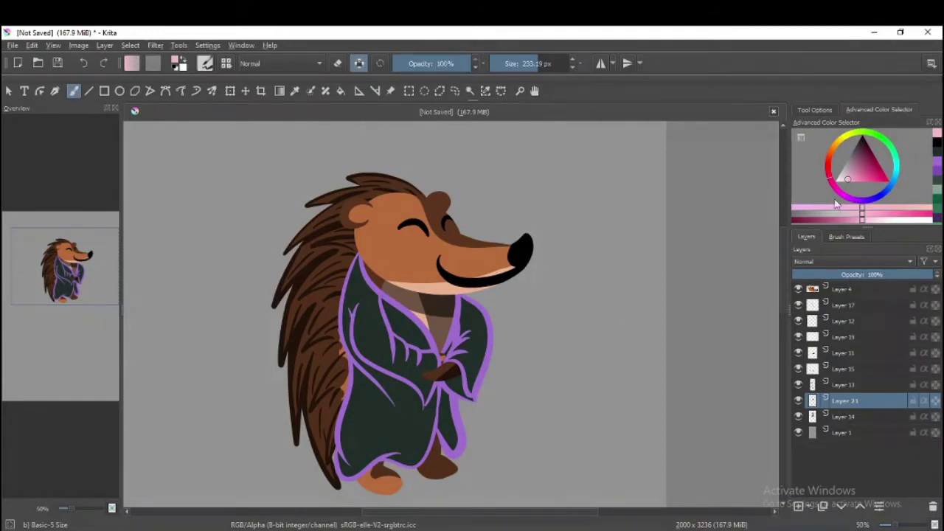
click(859, 178)
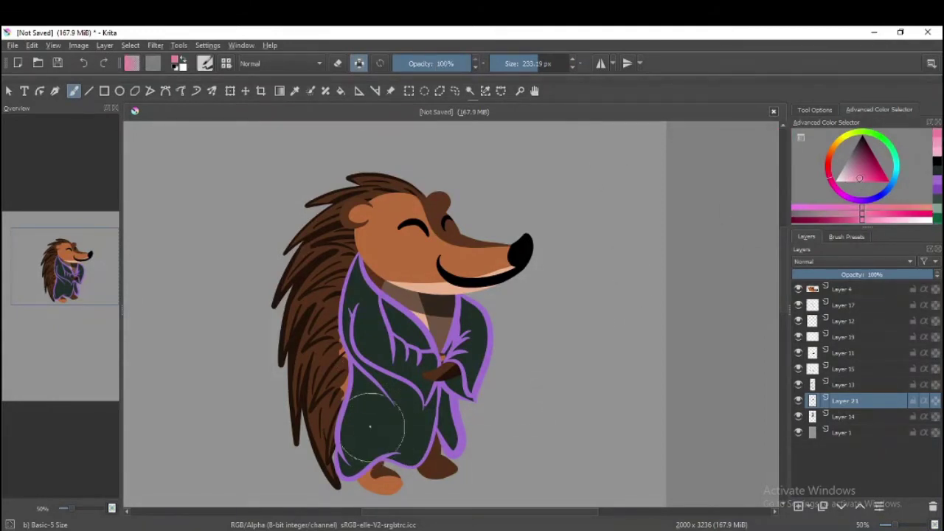
Step: Paint six pink flowers on the robe's lower body, right side, hem, upper chest and middle
click(363, 421)
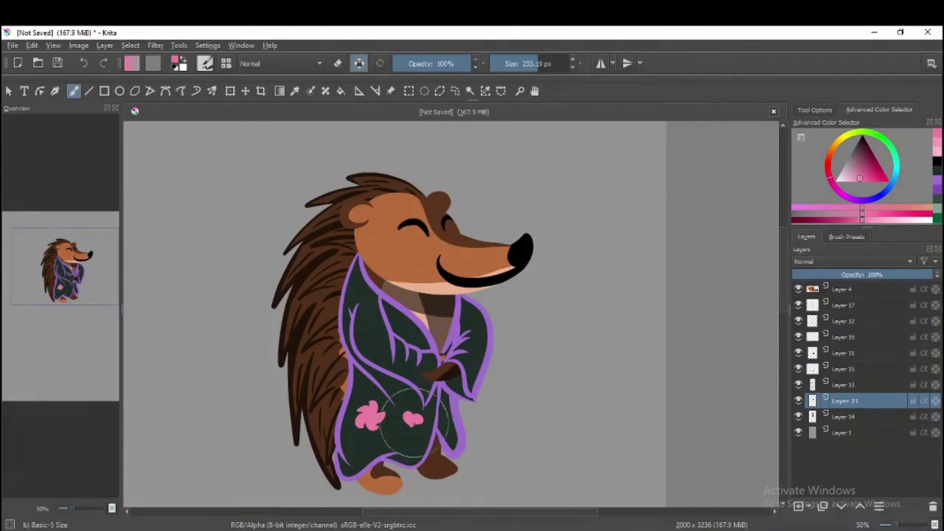
mouse_move(411, 424)
mouse_down()
mouse_move(422, 418)
mouse_move(404, 417)
mouse_move(416, 417)
mouse_up()
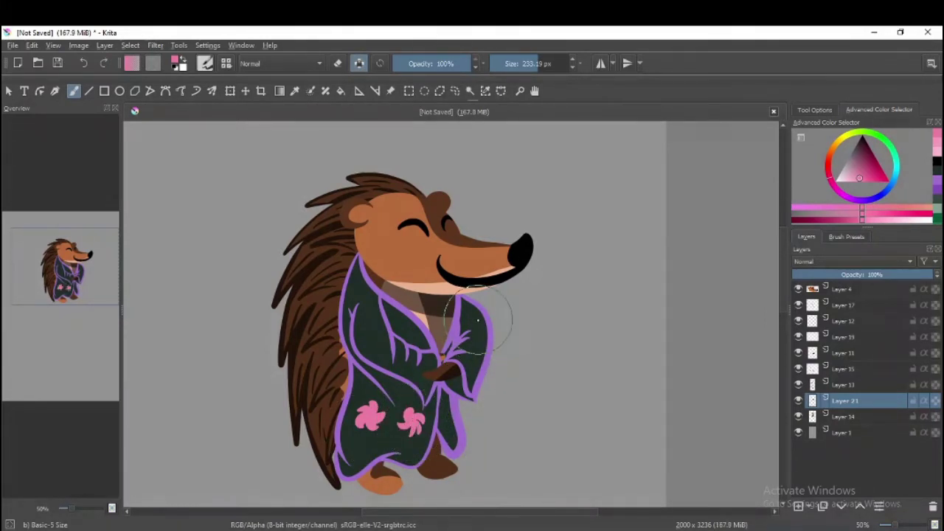
mouse_move(478, 320)
mouse_down()
mouse_move(480, 332)
mouse_move(472, 323)
mouse_up()
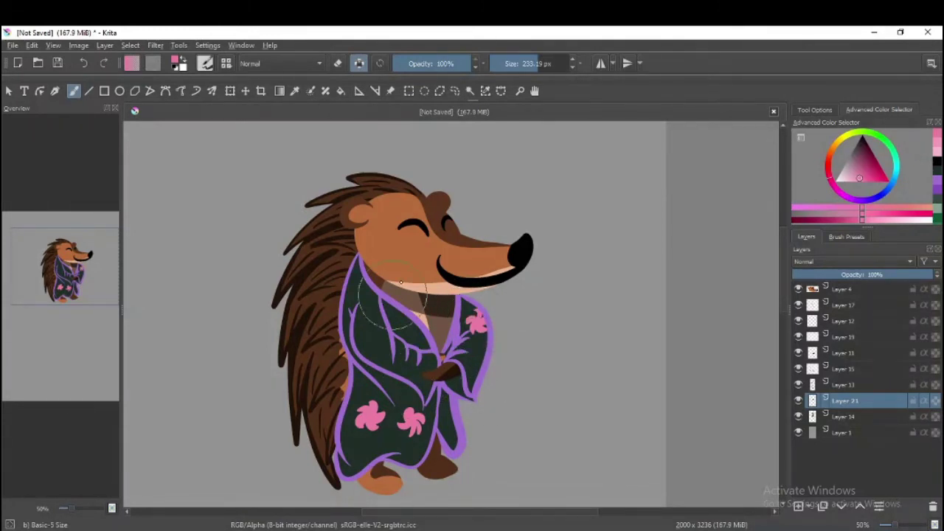
mouse_move(385, 445)
mouse_down()
mouse_move(376, 447)
mouse_move(389, 456)
mouse_up()
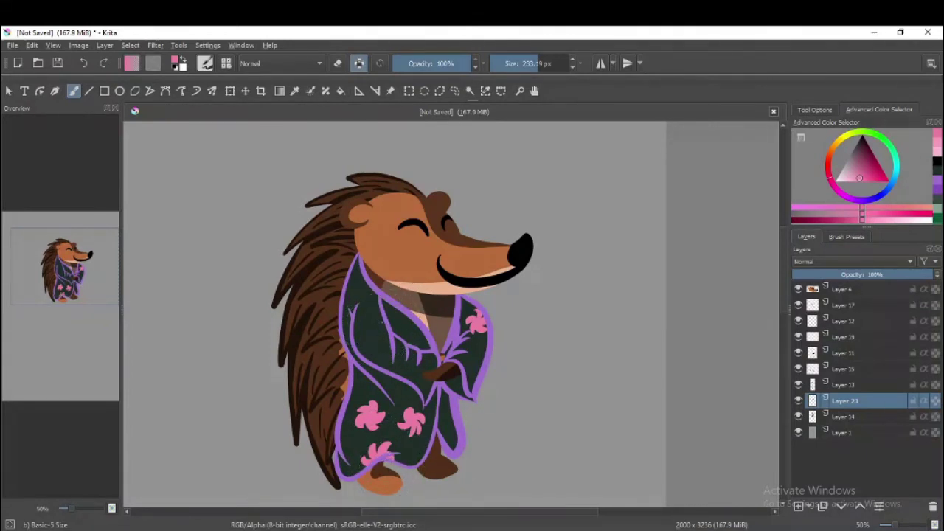
drag(384, 351, 386, 331)
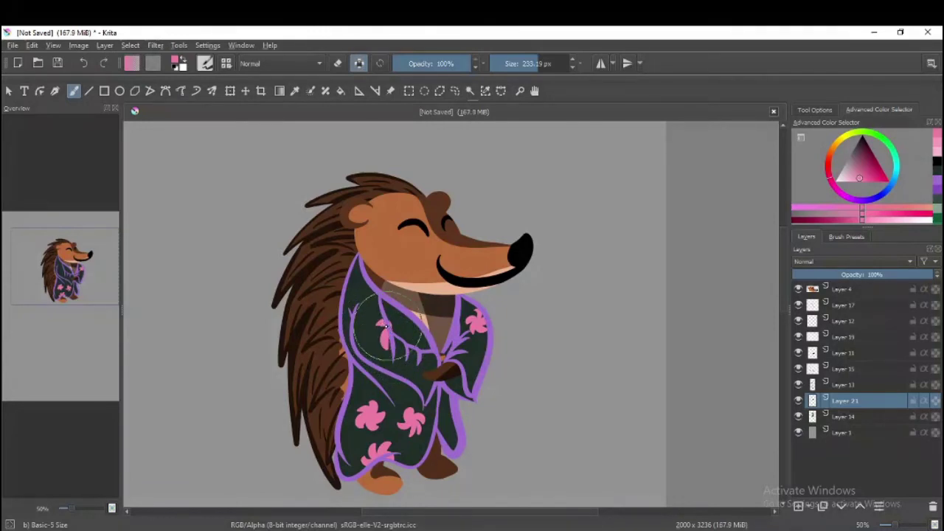
drag(402, 381, 406, 363)
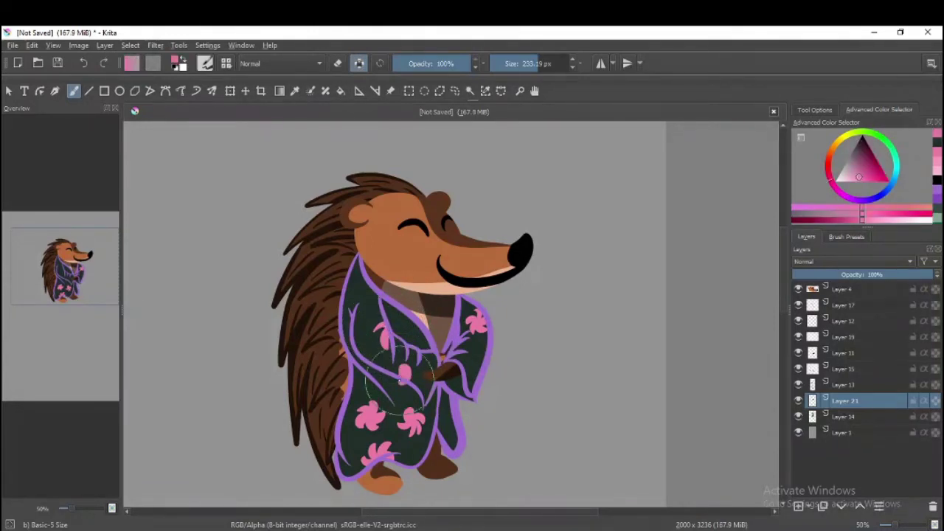
Step: Sample the petal pink and try extra petal strokes on the robe, undoing unwanted ones
ctrl+click(403, 391)
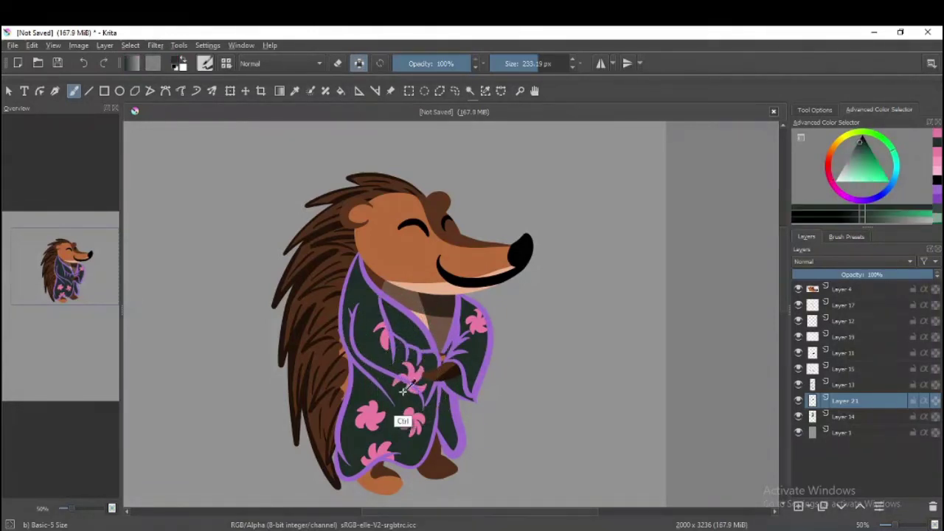
ctrl+click(414, 410)
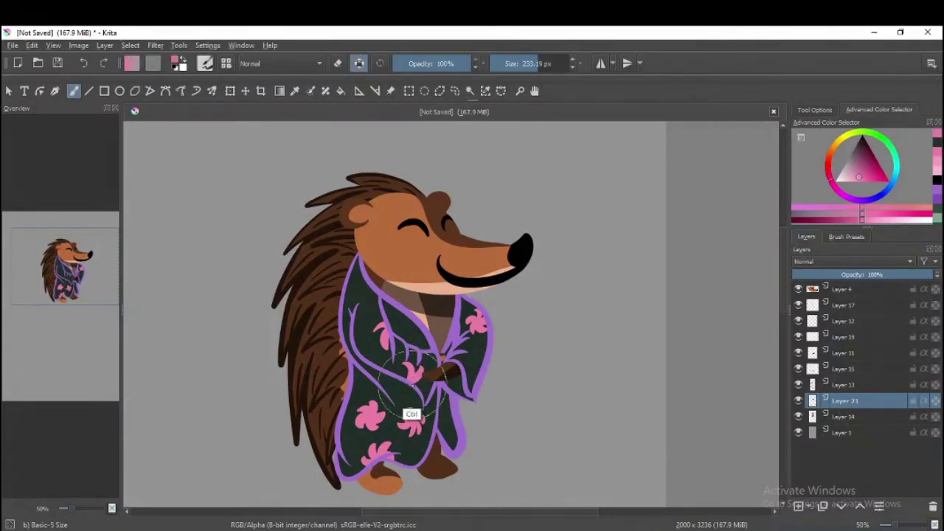
drag(423, 375, 416, 383)
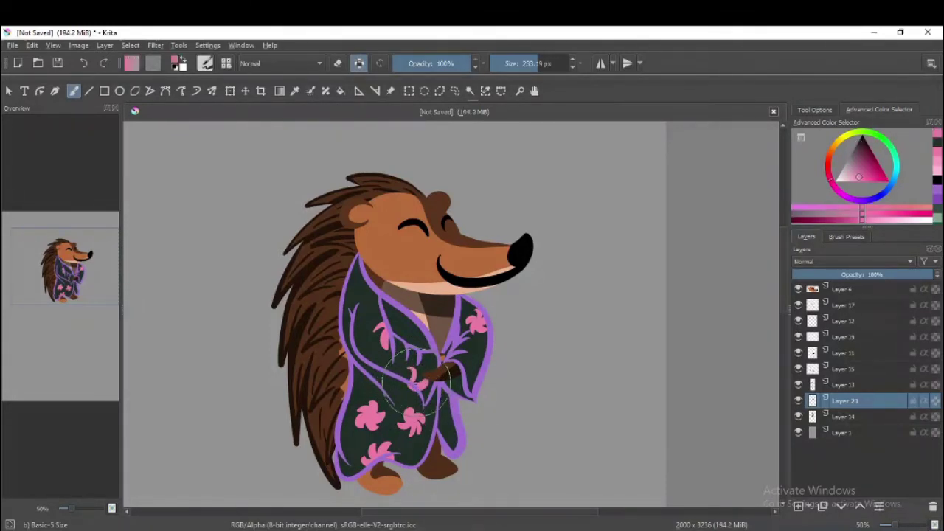
ctrl+click(395, 385)
ctrl+click(383, 378)
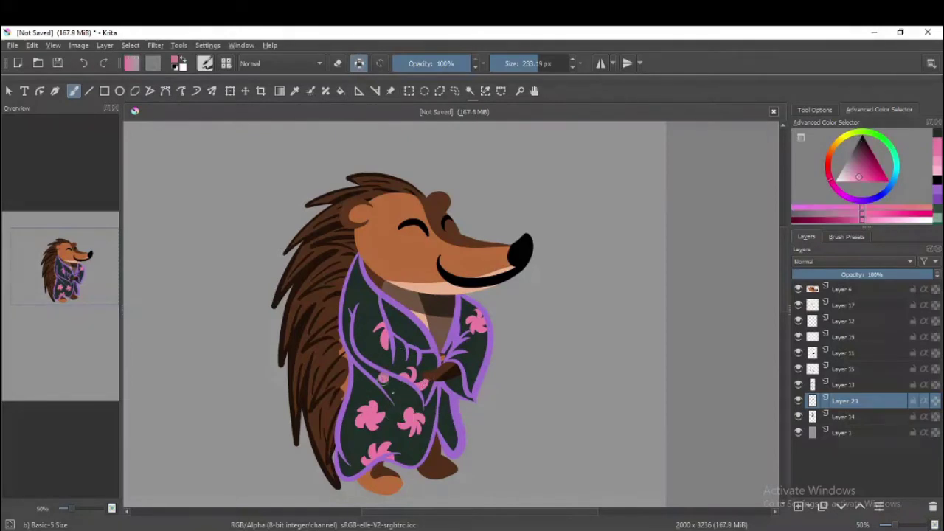
key(ctrl+z)
drag(399, 382, 387, 372)
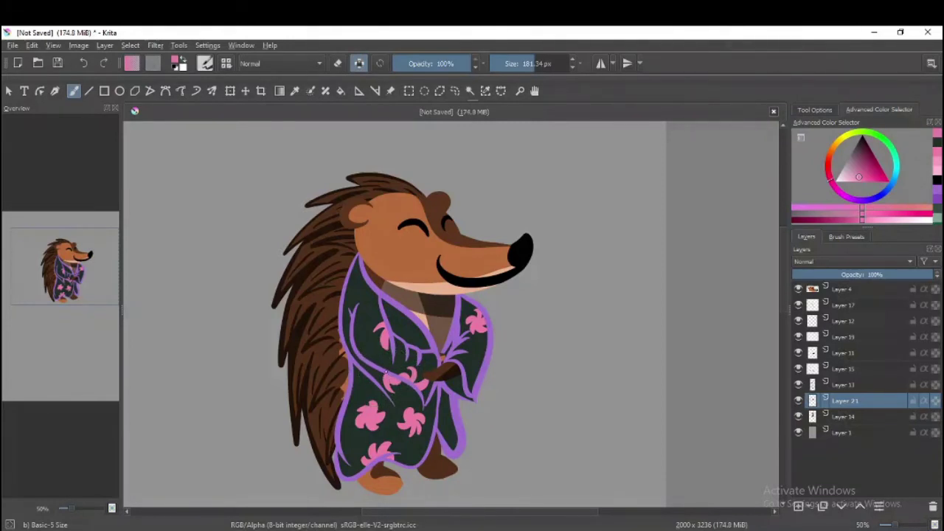
key(ctrl+z)
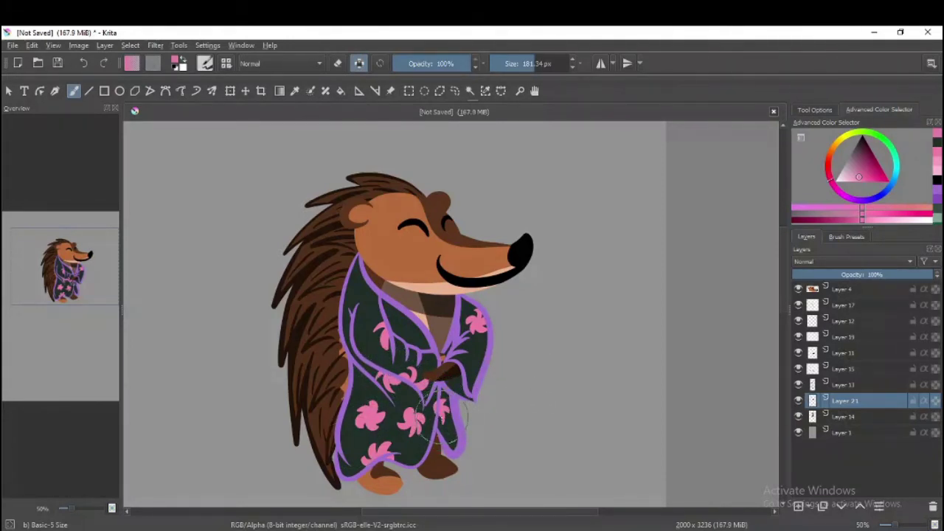
Step: Resample the pink from existing petals and dab a small pink mark on the robe
ctrl+click(441, 402)
ctrl+click(448, 428)
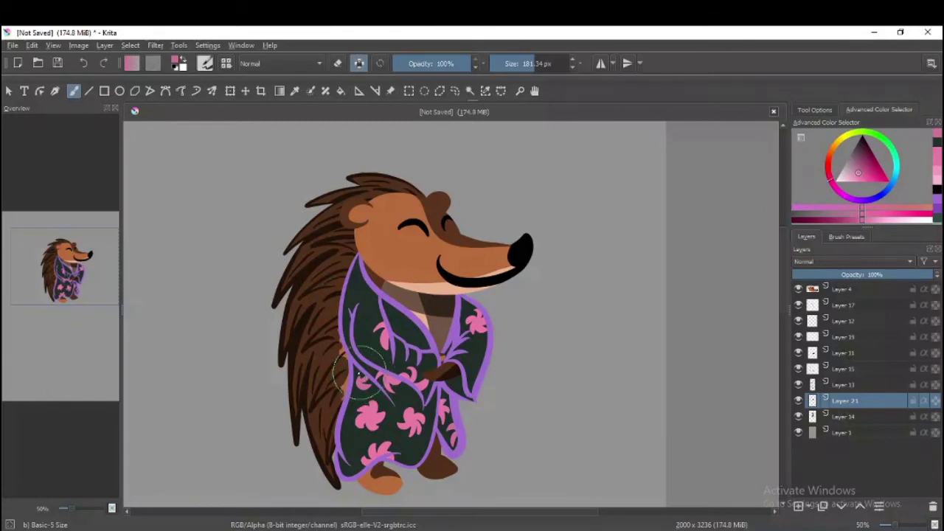
ctrl+click(369, 398)
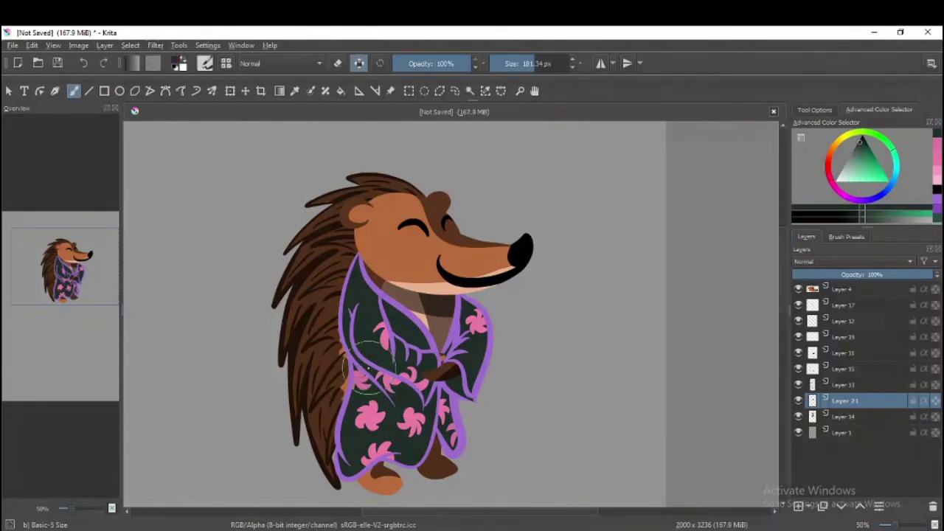
ctrl+click(380, 378)
ctrl+click(382, 373)
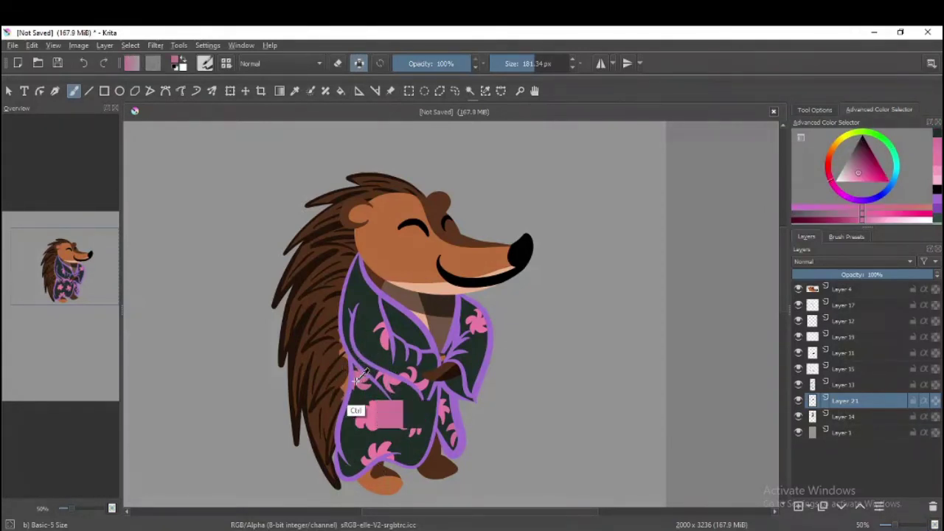
ctrl+click(356, 342)
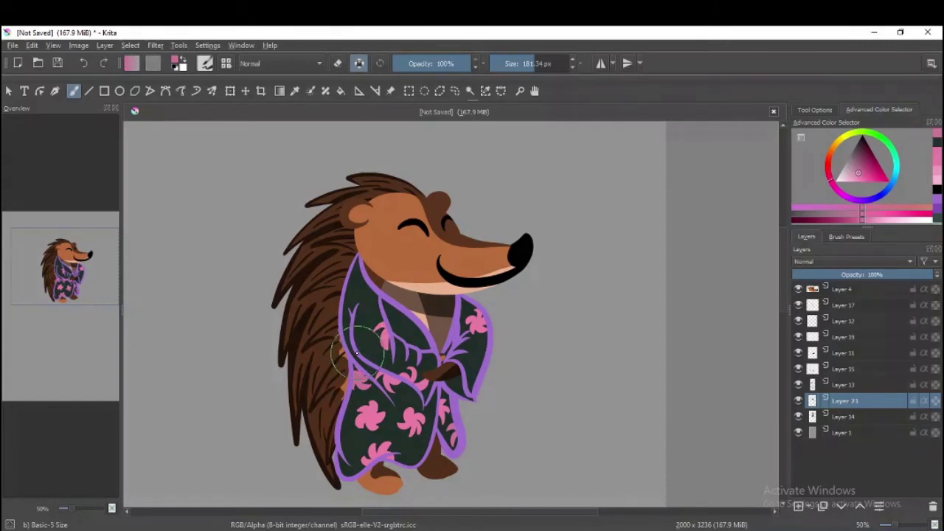
click(367, 344)
Step: With a smaller brush, try pink leaf strokes on the upper robe, undoing the rejects
key([)
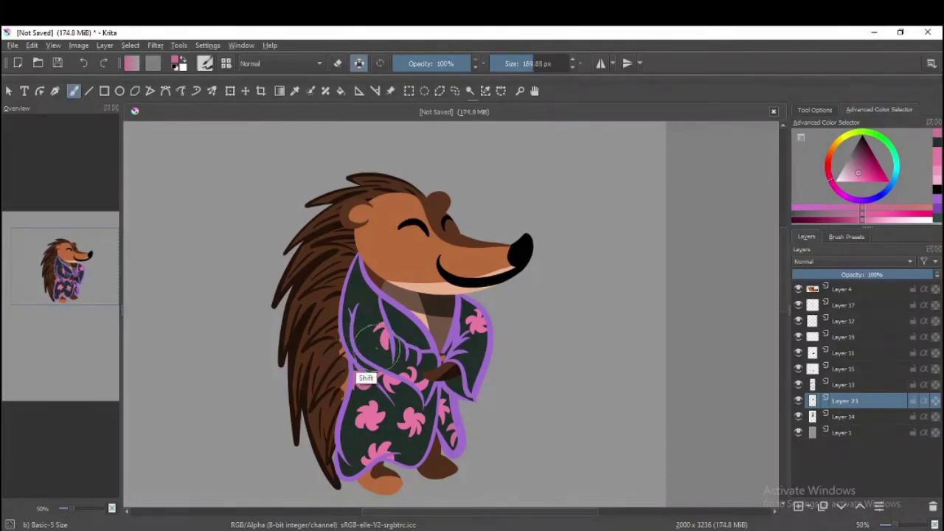
drag(363, 333, 368, 339)
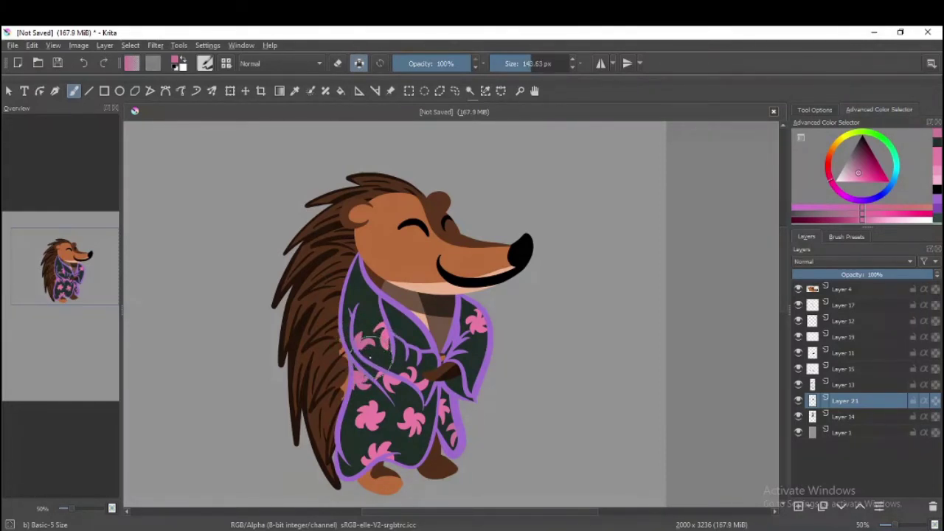
key(ctrl+z)
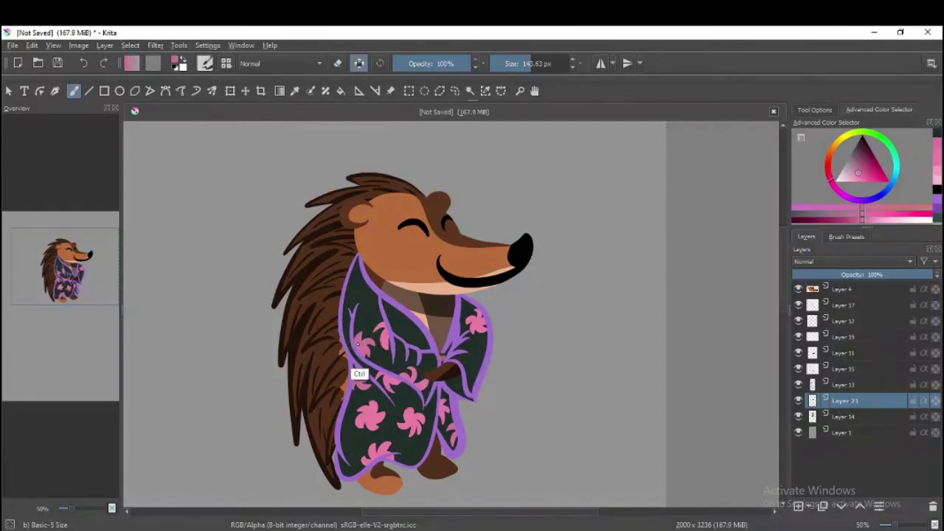
drag(408, 327, 414, 332)
key(ctrl+z)
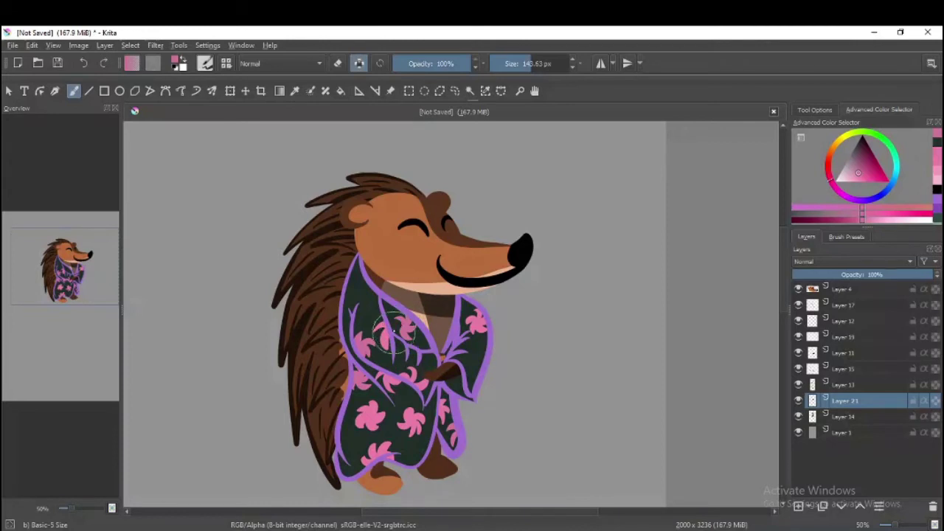
Step: Add pink leaves near the collar and a pink dab on the right sleeve
click(360, 293)
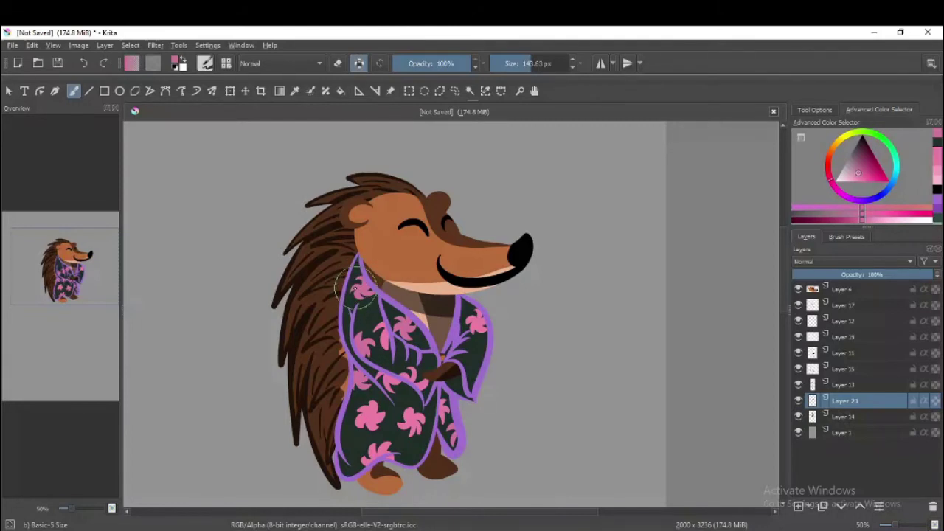
key(ctrl+z)
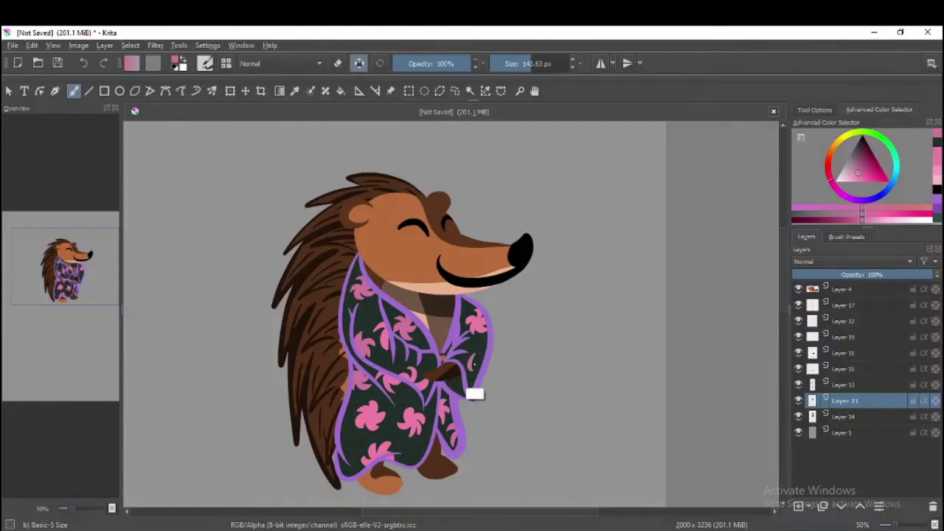
click(476, 362)
key(ctrl+z)
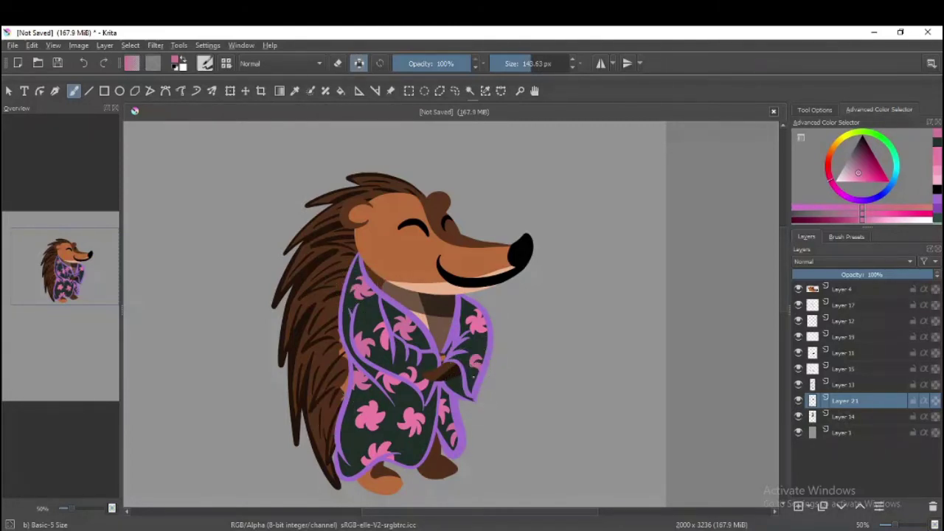
click(472, 363)
Step: Reset the colour to black at lower opacity and try, then undo, shading on the robe's lower right edge
key(d)
key(i)
key(i)
key(i)
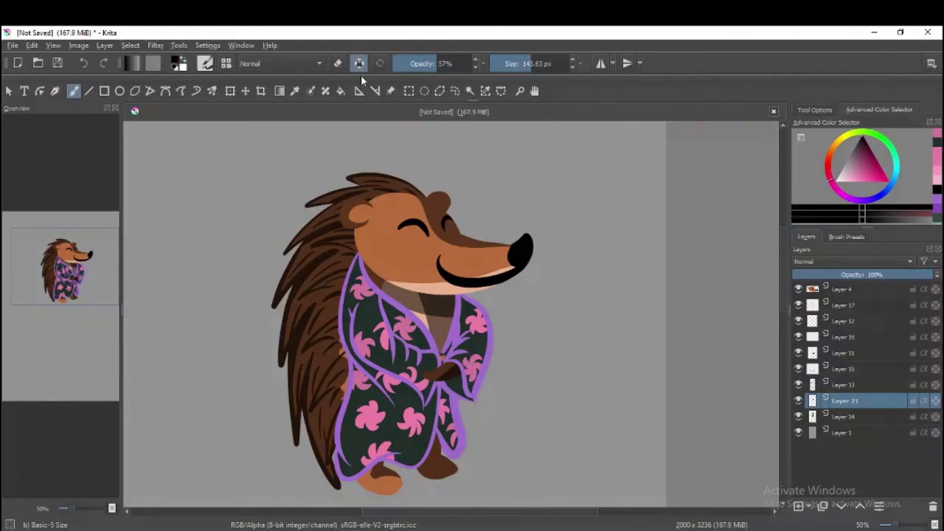
mouse_move(491, 436)
mouse_down()
mouse_move(468, 421)
mouse_move(464, 450)
mouse_move(480, 480)
mouse_up()
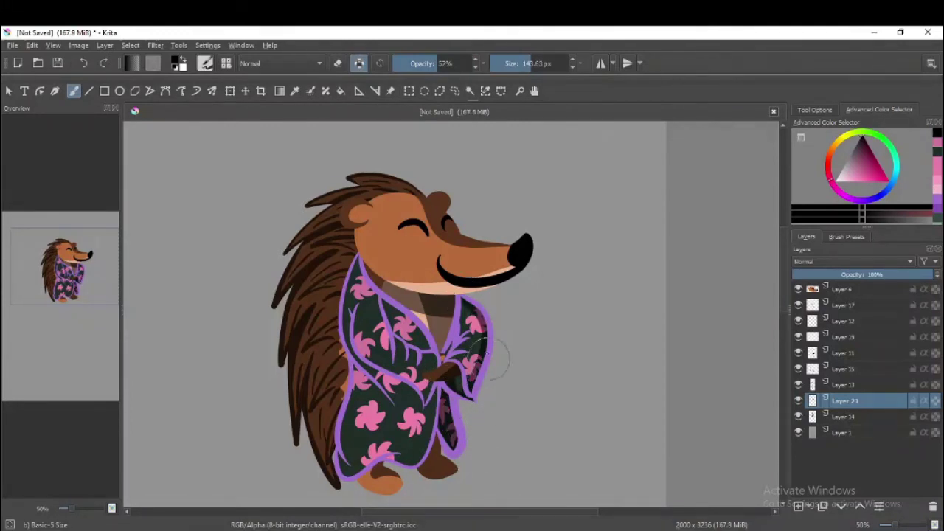
key(ctrl+z)
key(o)
key(o)
key(o)
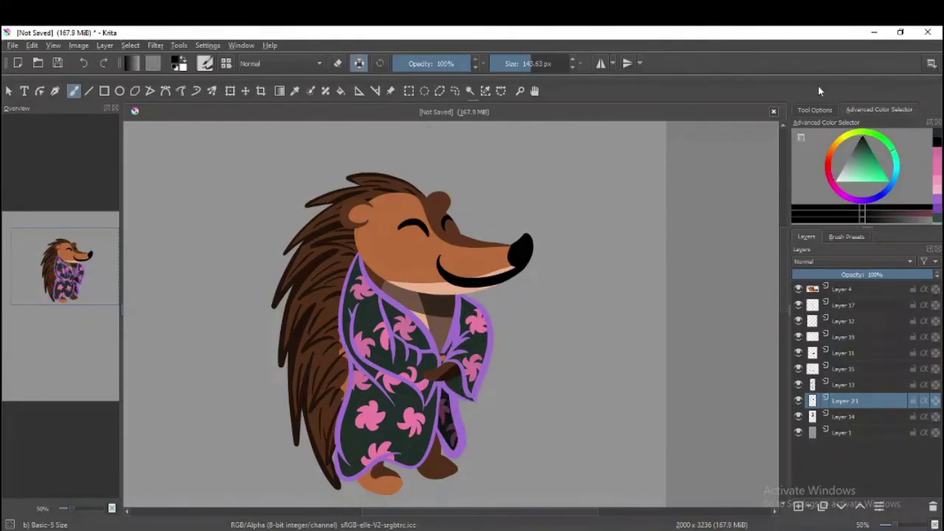
key(i)
key(i)
key(i)
Step: Try dark shading on the right sleeve, keeping a stroke along the sleeve near the hand
drag(492, 338, 489, 320)
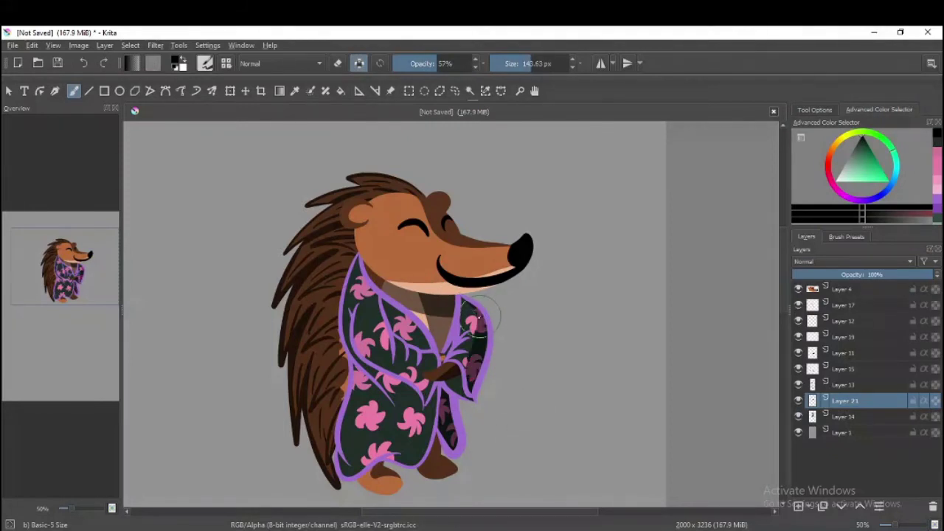
key(ctrl+z)
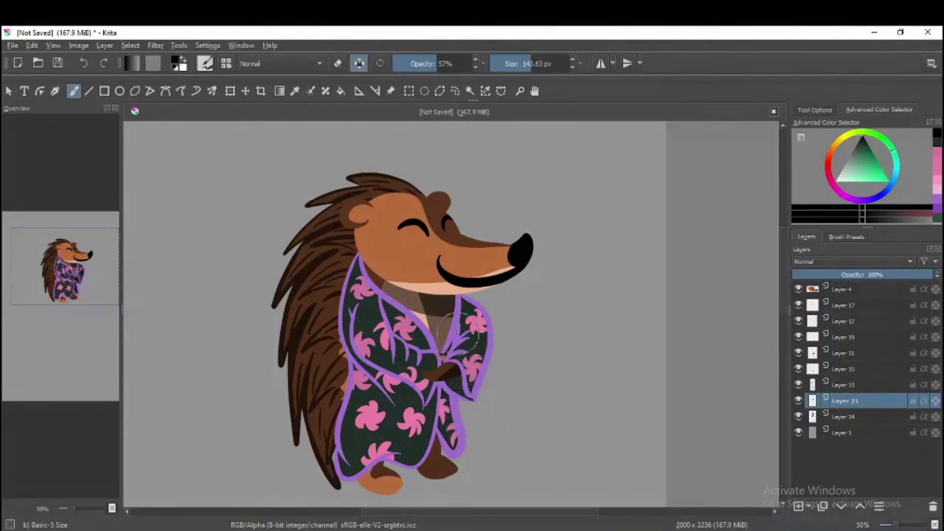
drag(454, 330, 450, 367)
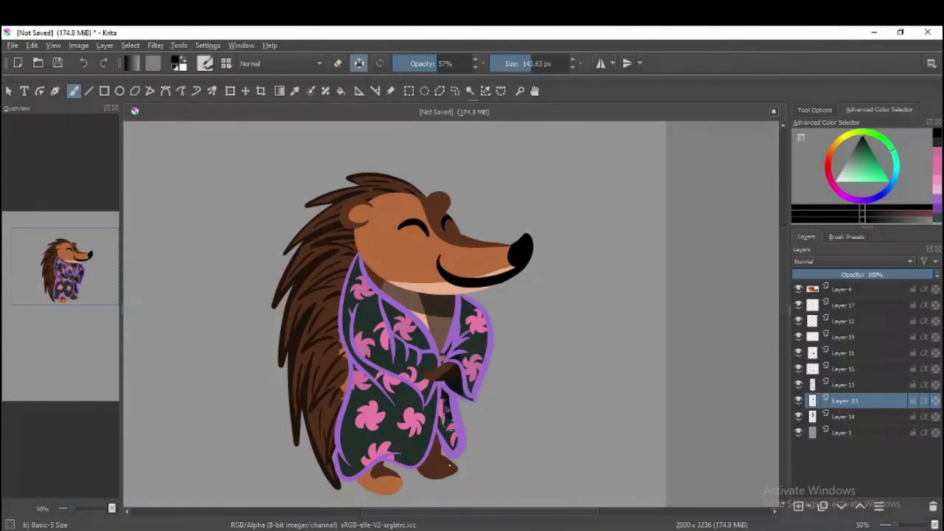
key(ctrl+z)
ctrl+click(469, 338)
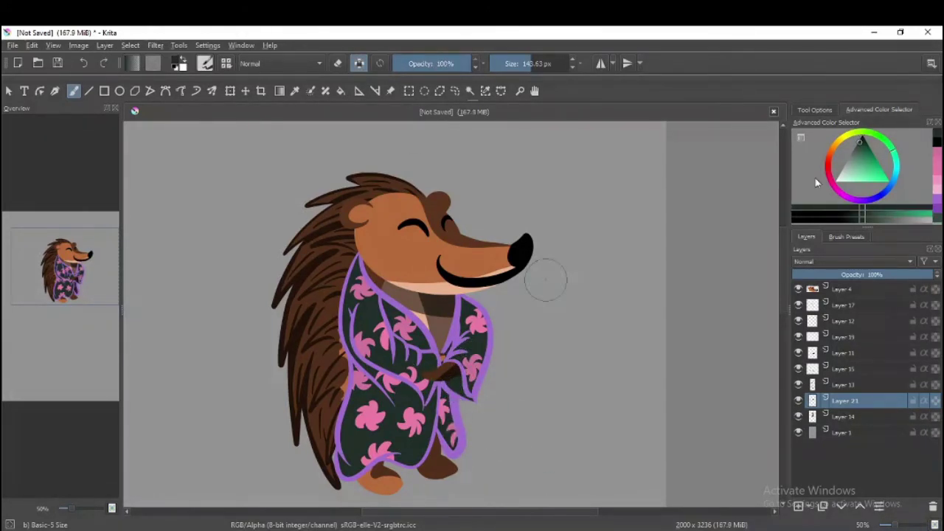
click(450, 63)
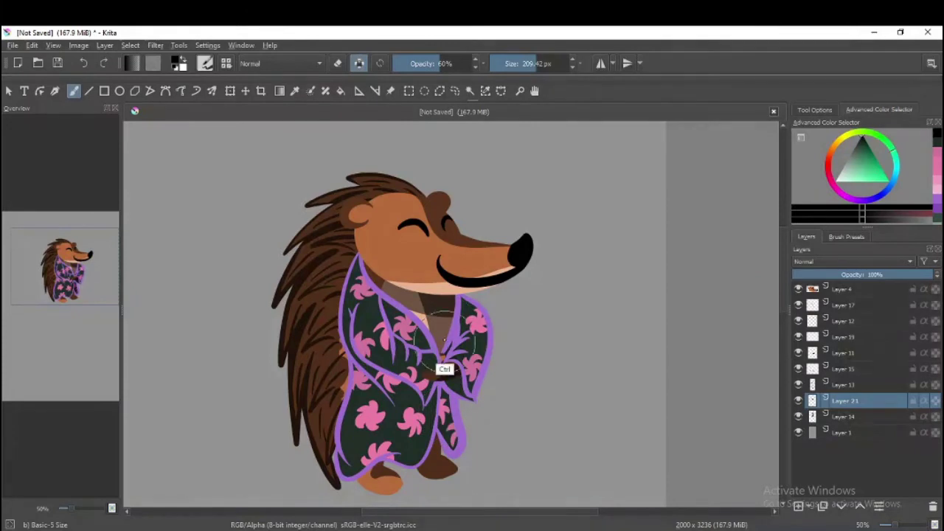
drag(442, 369, 445, 408)
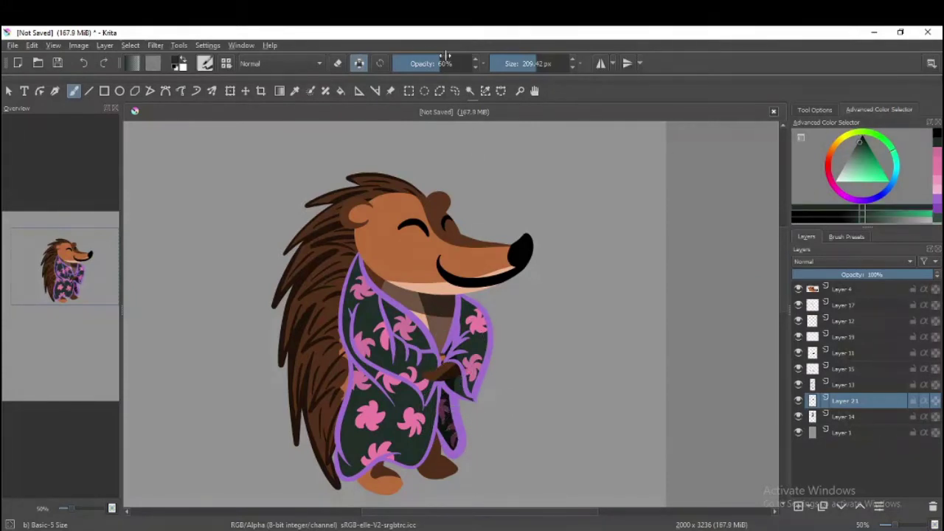
mouse_move(445, 64)
mouse_down()
mouse_move(472, 64)
mouse_move(444, 64)
mouse_up()
Step: Paint and undo a dark stroke on the robe's right edge, then return to the translucent brush
mouse_move(476, 314)
mouse_down()
mouse_move(452, 398)
mouse_move(484, 334)
mouse_up()
key(ctrl+z)
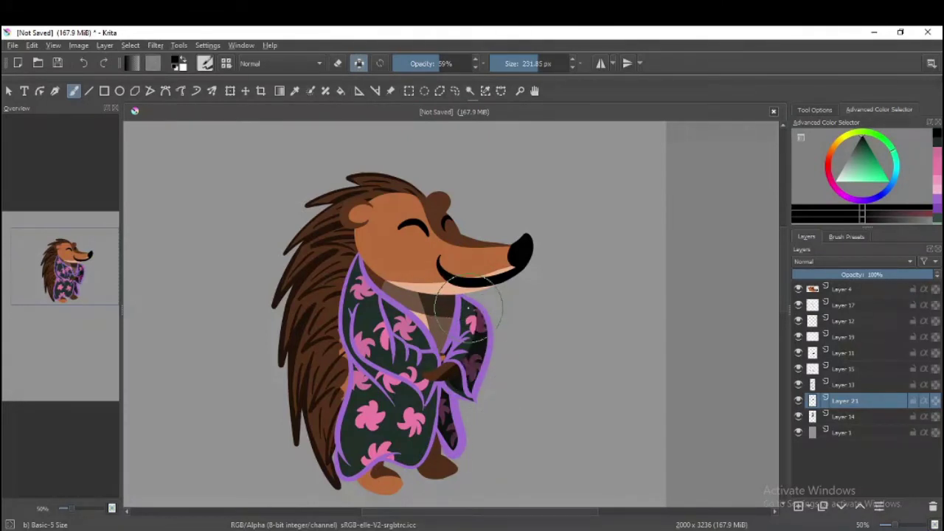
key(i)
key(i)
key(i)
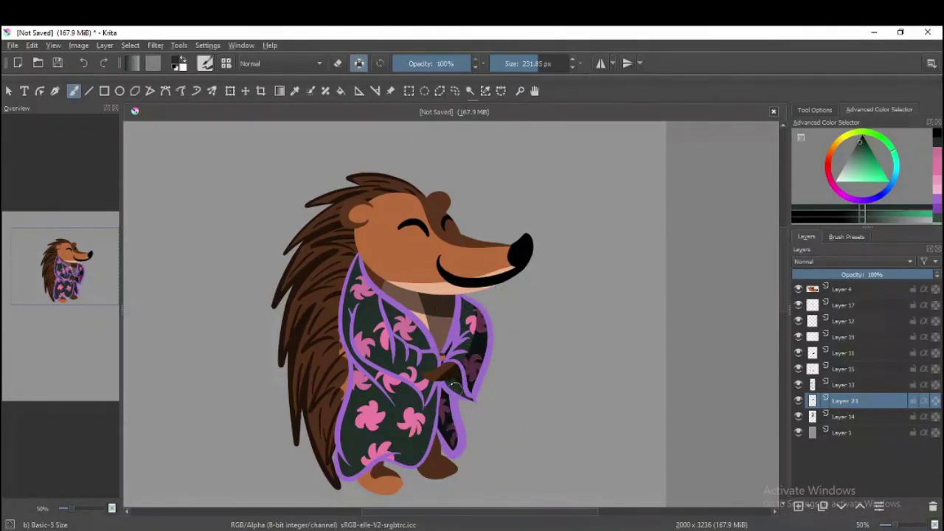
click(341, 93)
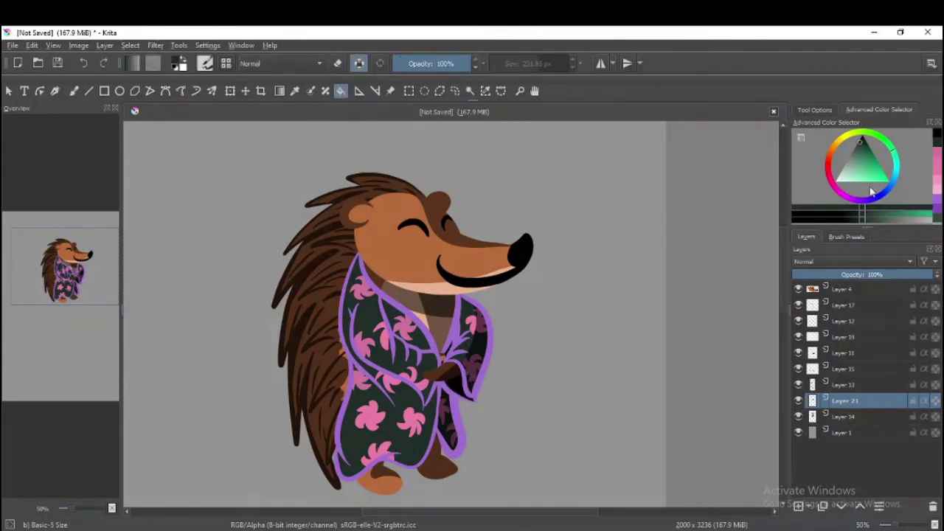
key(b)
key(o)
key(o)
key(o)
key(o)
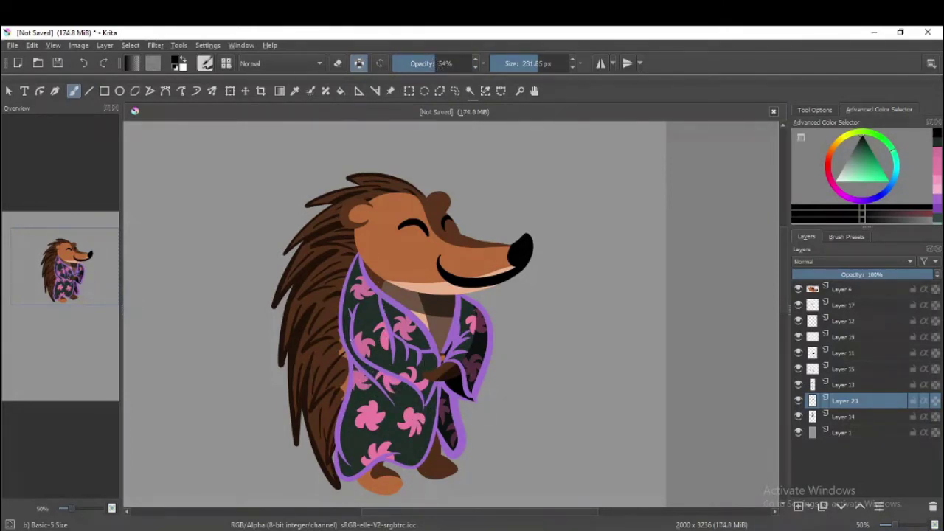
Step: Paint translucent dark shading along the robe's folds from the chest down to the pink flower
mouse_move(351, 315)
mouse_down()
mouse_move(416, 397)
mouse_move(338, 319)
mouse_move(417, 400)
mouse_up()
drag(406, 400, 355, 369)
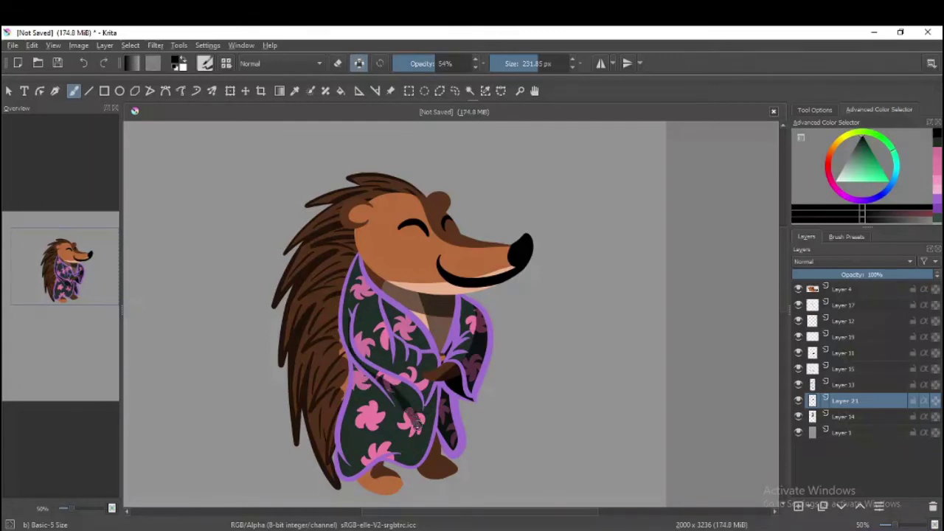
drag(417, 427, 368, 382)
drag(424, 411, 432, 405)
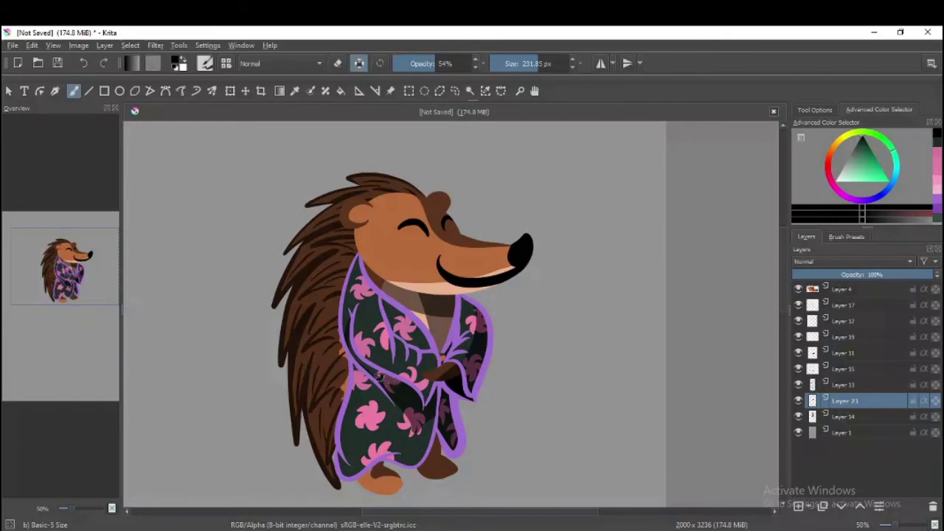
Step: With a new shading colour at about 57–60% opacity, shade the right sleeve and hand area
ctrl+click(418, 417)
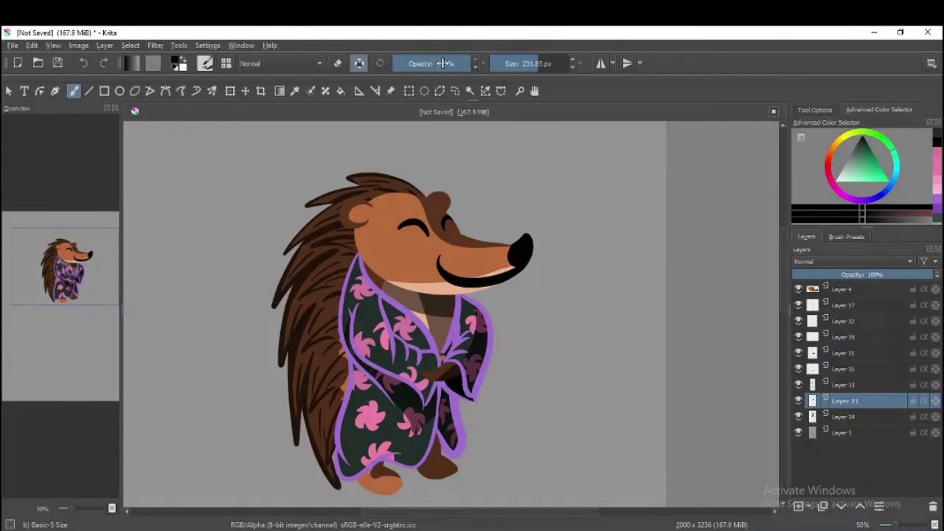
key(i)
key(i)
key(i)
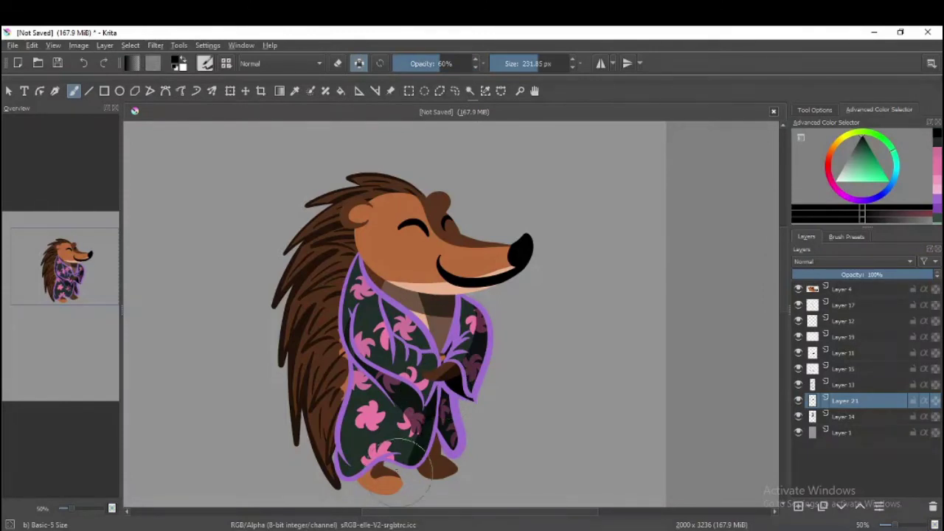
mouse_move(442, 397)
mouse_down()
mouse_move(396, 472)
mouse_move(380, 453)
mouse_move(371, 466)
mouse_move(352, 368)
mouse_up()
key(ctrl+z)
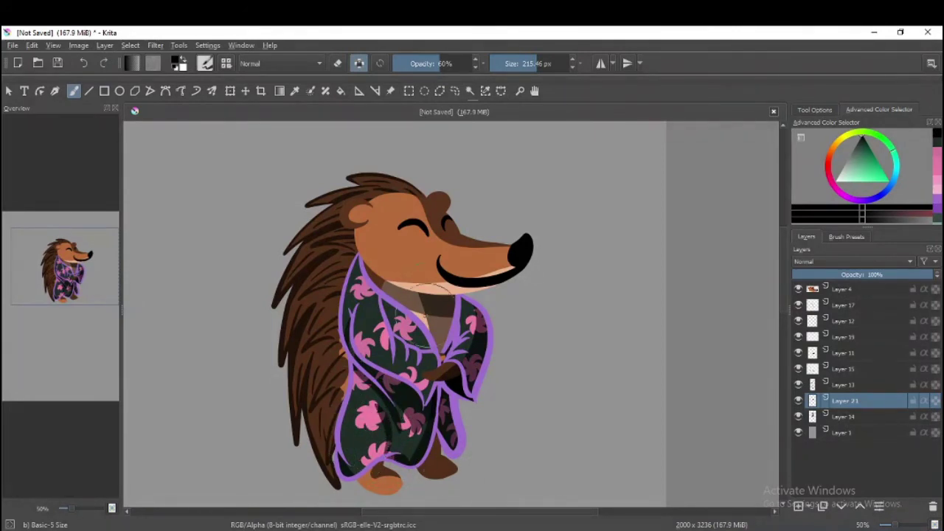
drag(380, 295, 402, 363)
key(ctrl+z)
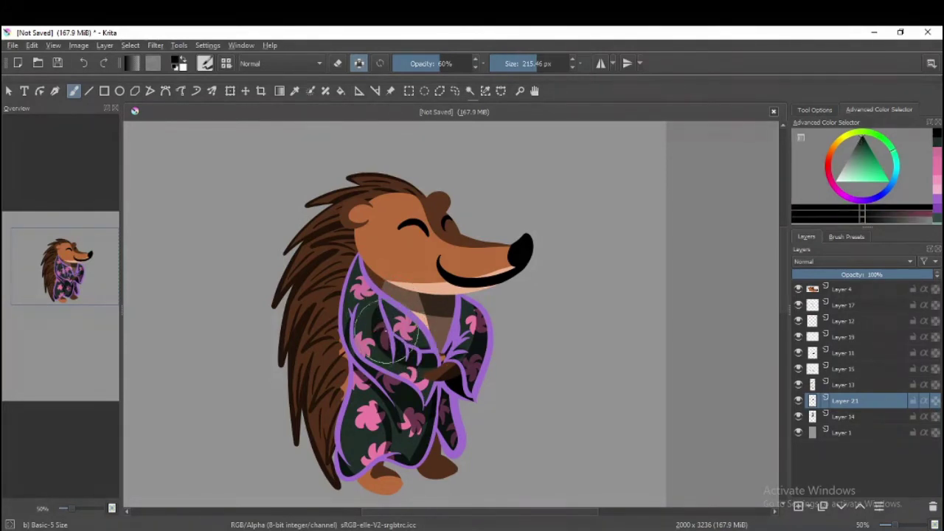
key(o)
key(o)
key(o)
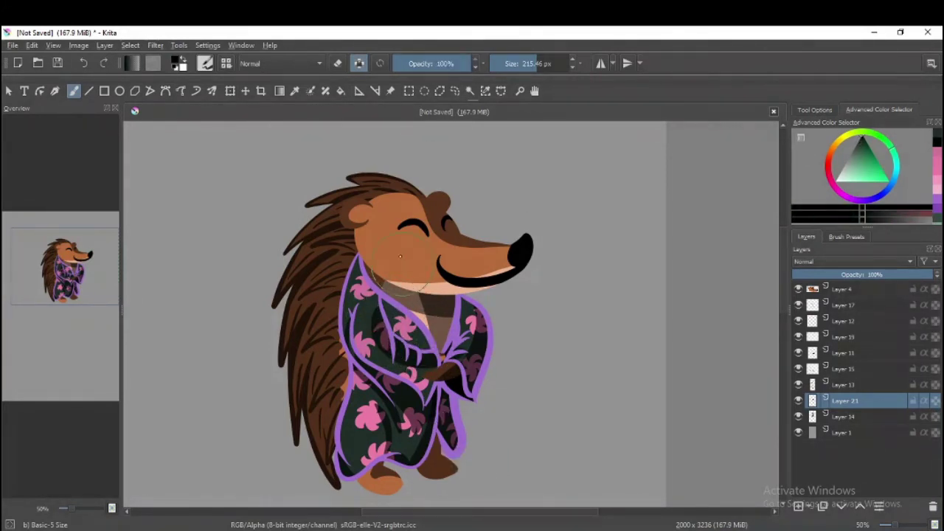
key(i)
key(i)
key(i)
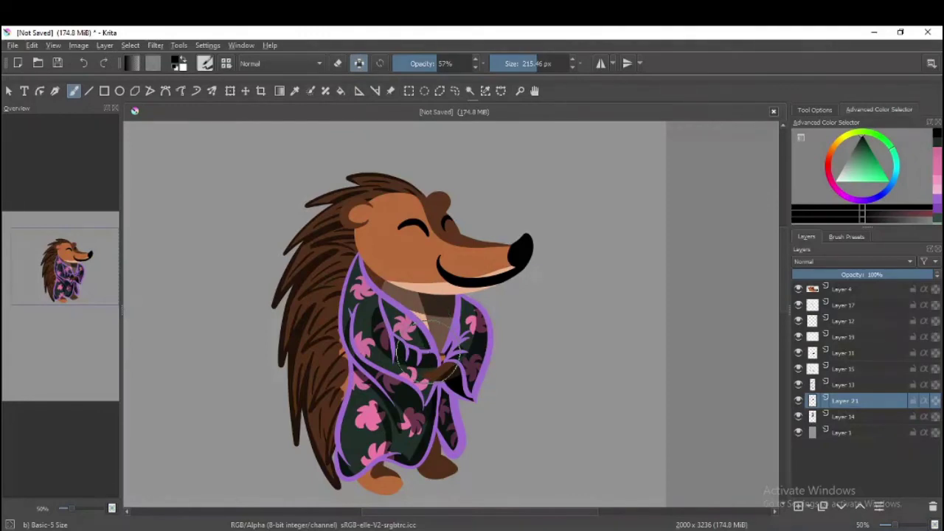
drag(347, 300, 473, 369)
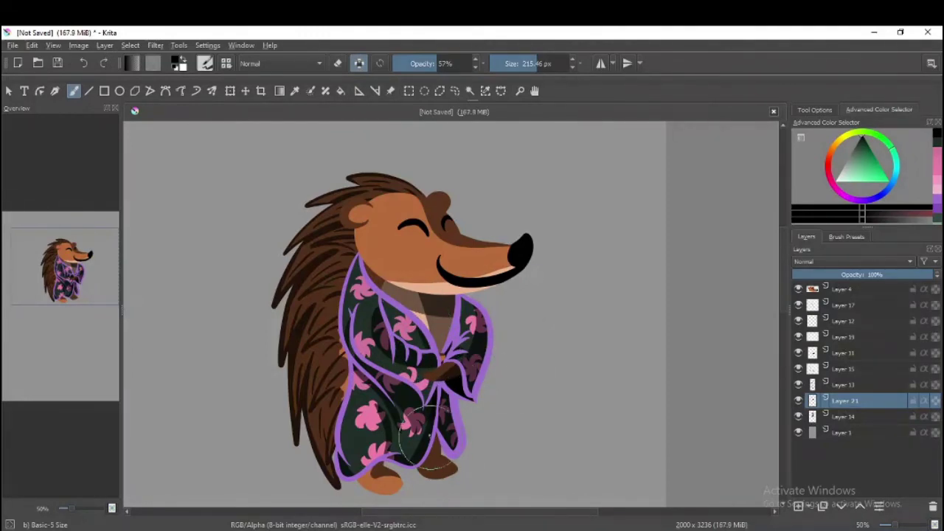
Step: Check Layers 17, 11, 13 and 14, then zoom out to 25% to see the whole hedgehog
key(o)
key(o)
key(o)
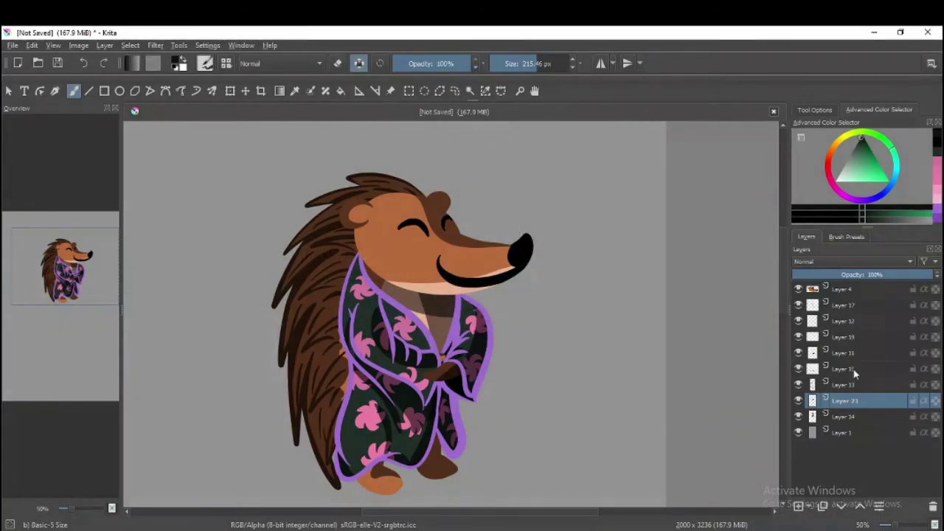
click(802, 305)
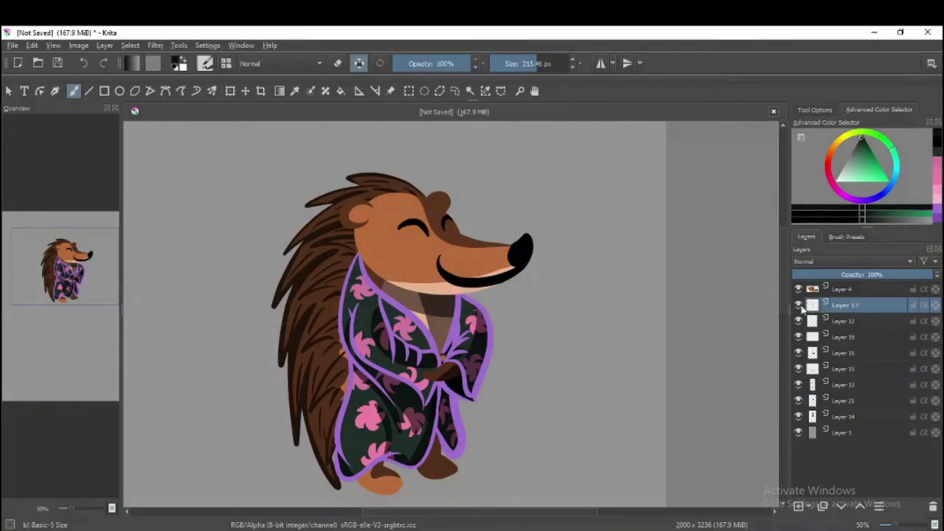
click(804, 352)
click(431, 64)
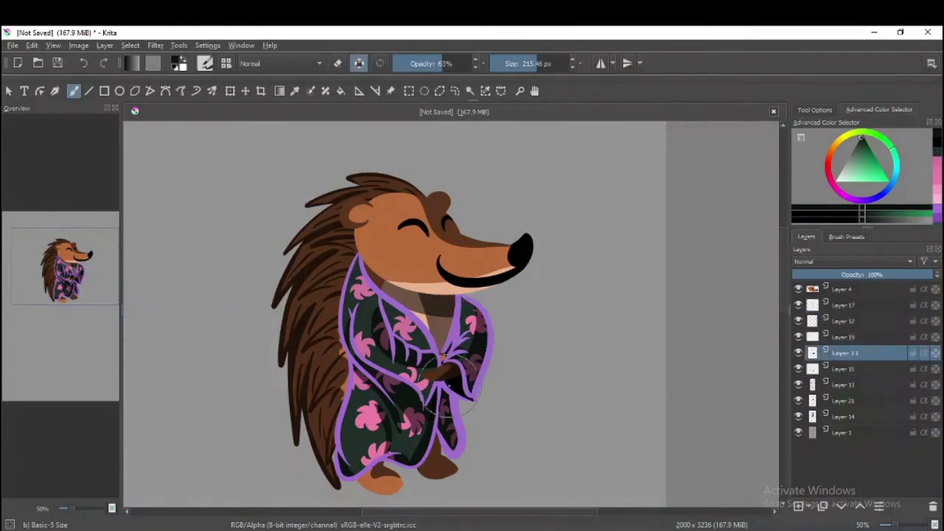
click(443, 347)
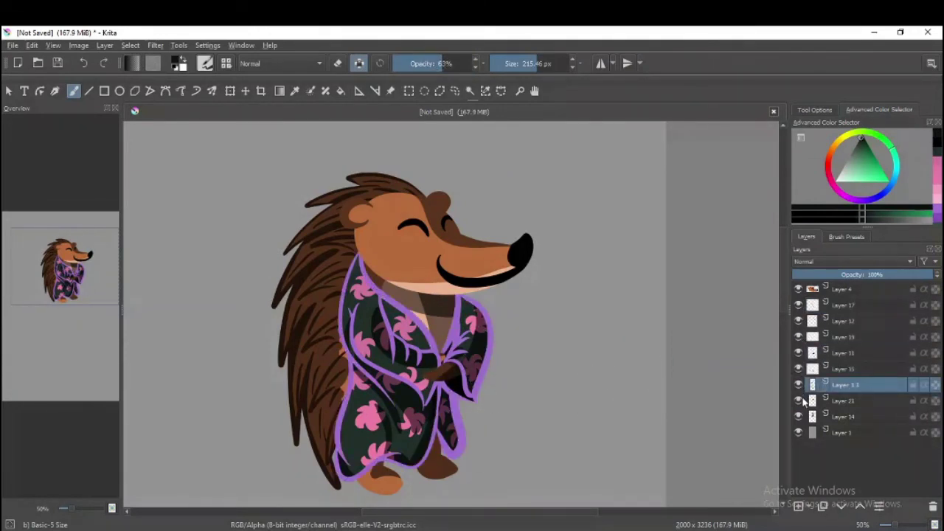
click(362, 252)
click(442, 314)
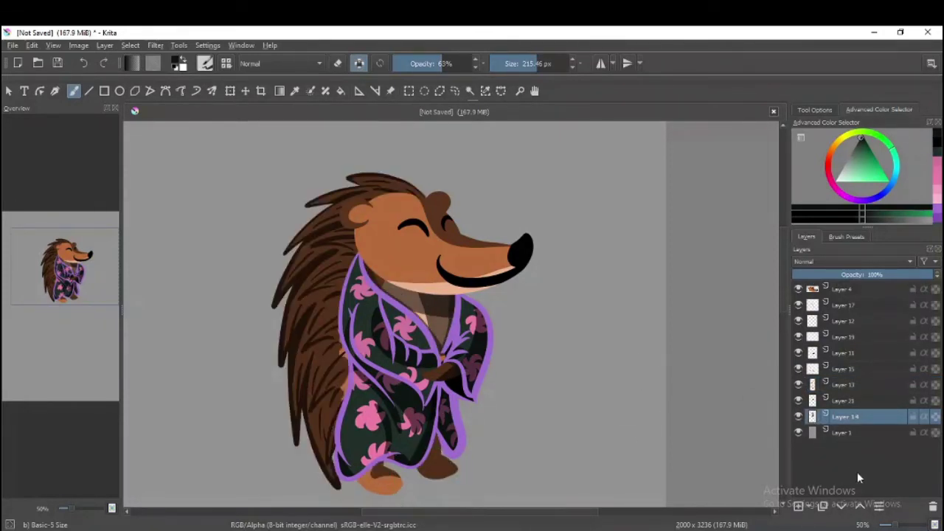
key(minus)
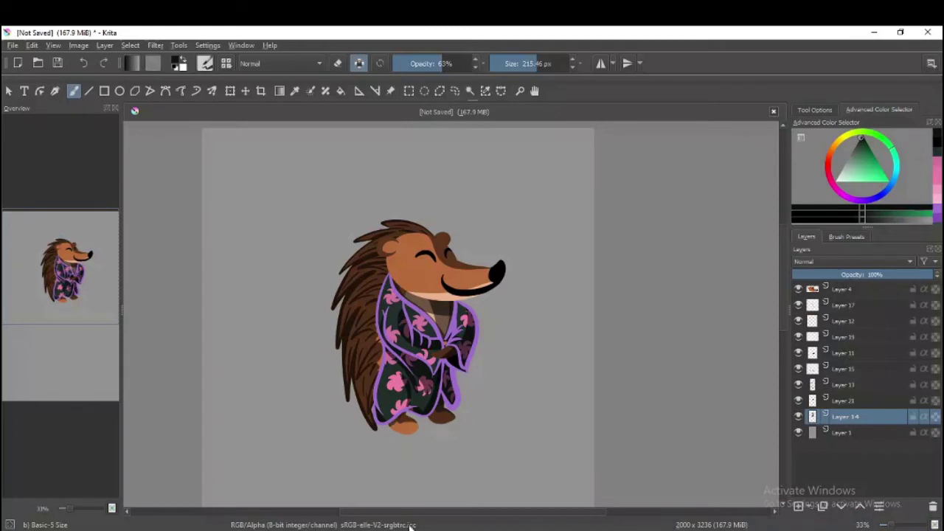
drag(889, 528, 882, 528)
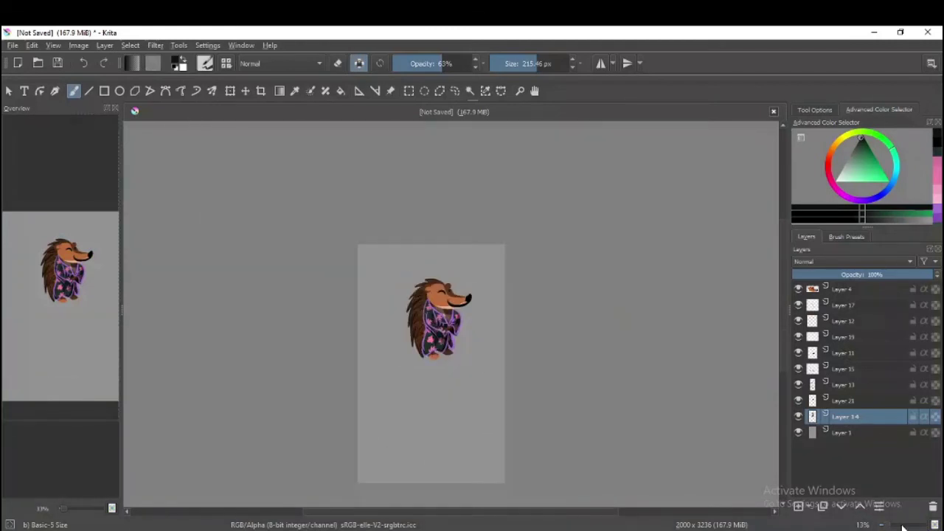
Step: Merge Layers 4–14 into Layer 14 and try a crop frame around the hedgehog
shift+click(871, 294)
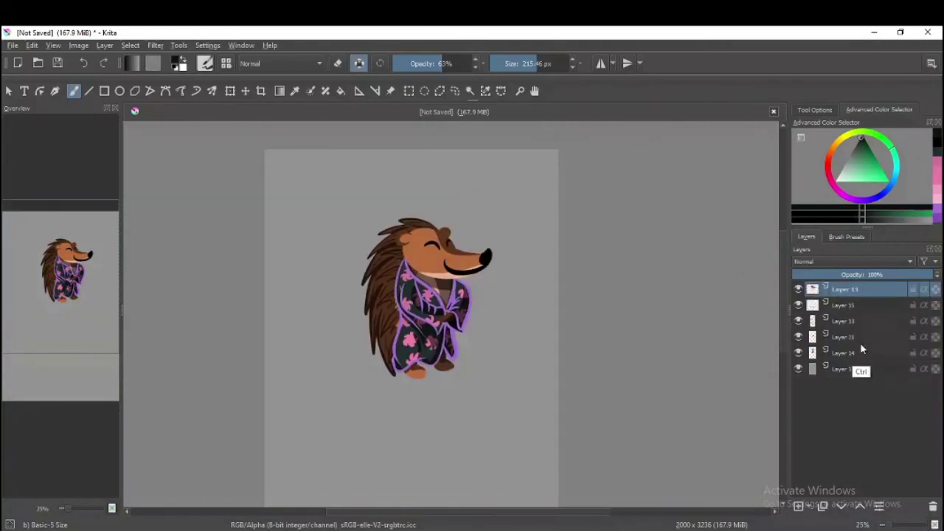
key(ctrl+e)
key(ctrl+t)
click(260, 91)
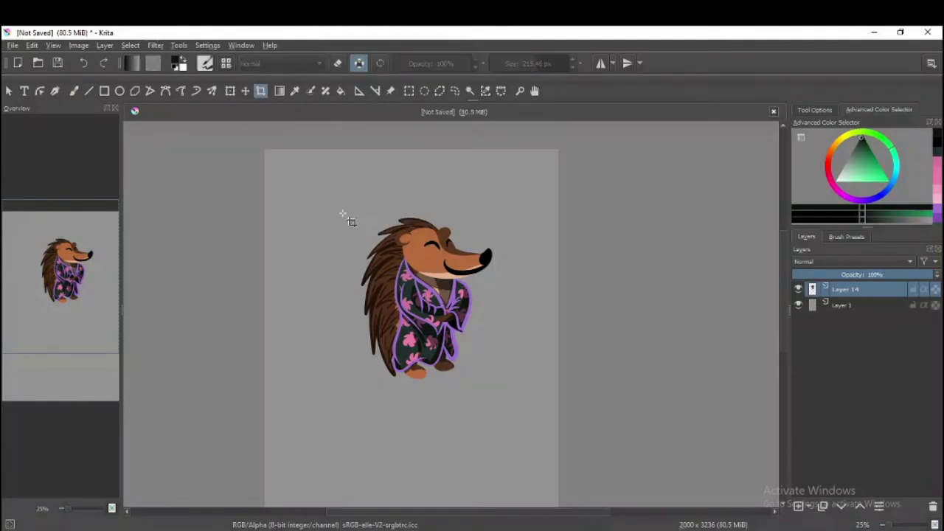
drag(302, 197, 509, 397)
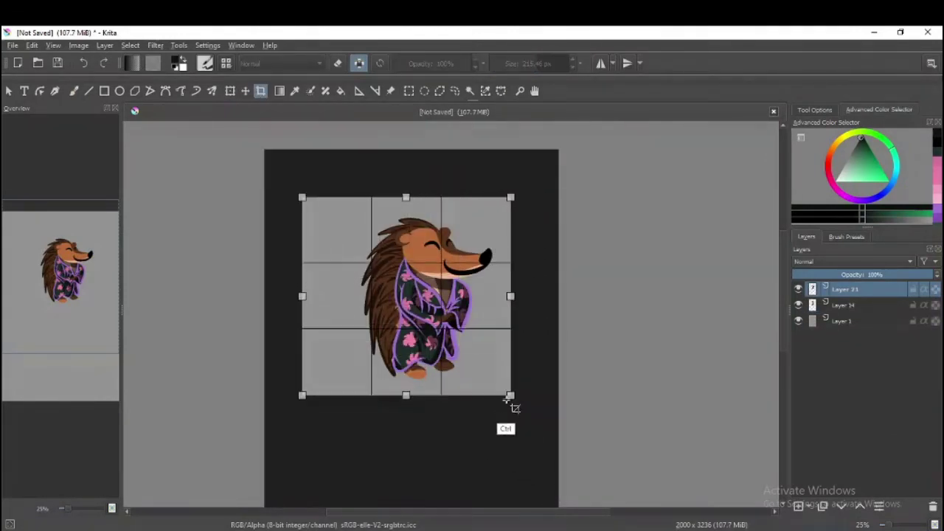
drag(301, 197, 263, 147)
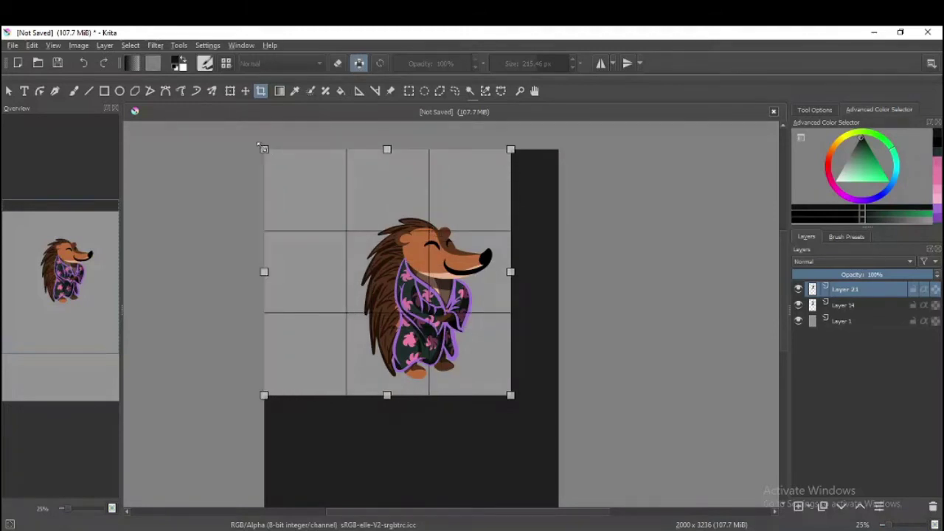
mouse_move(449, 377)
mouse_down()
mouse_move(460, 399)
mouse_move(512, 376)
mouse_move(481, 373)
mouse_up()
Step: Merge Layer 21 in, move the hedgehog about 90 px left, and draw a new crop frame
click(231, 90)
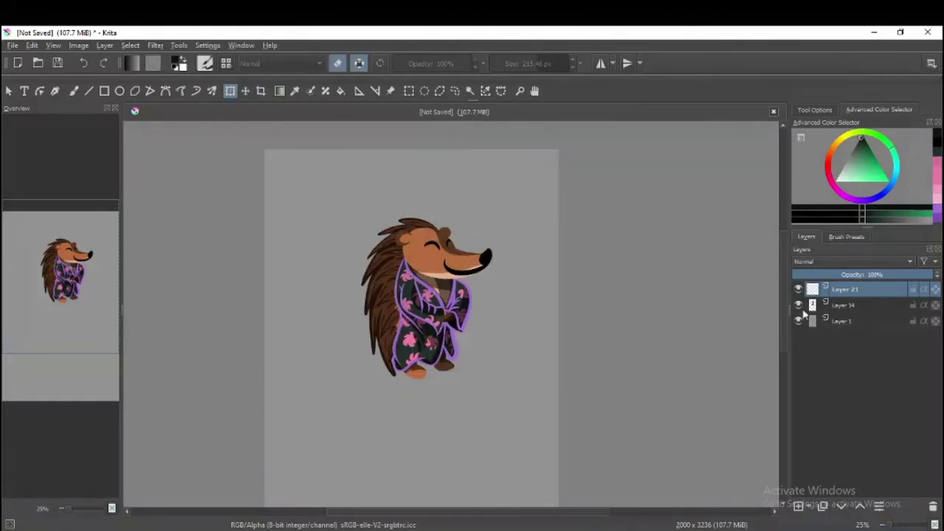
key(ctrl+e)
drag(442, 339, 377, 339)
click(261, 94)
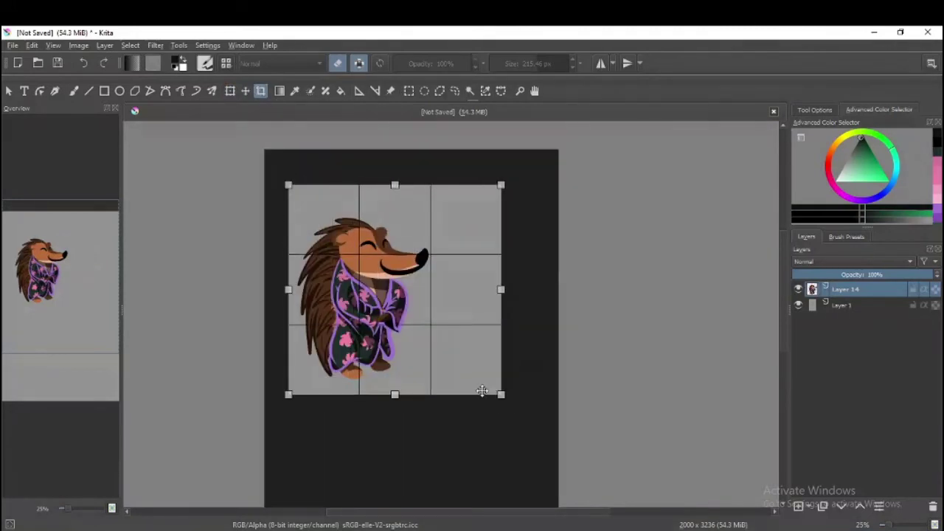
drag(485, 390, 442, 314)
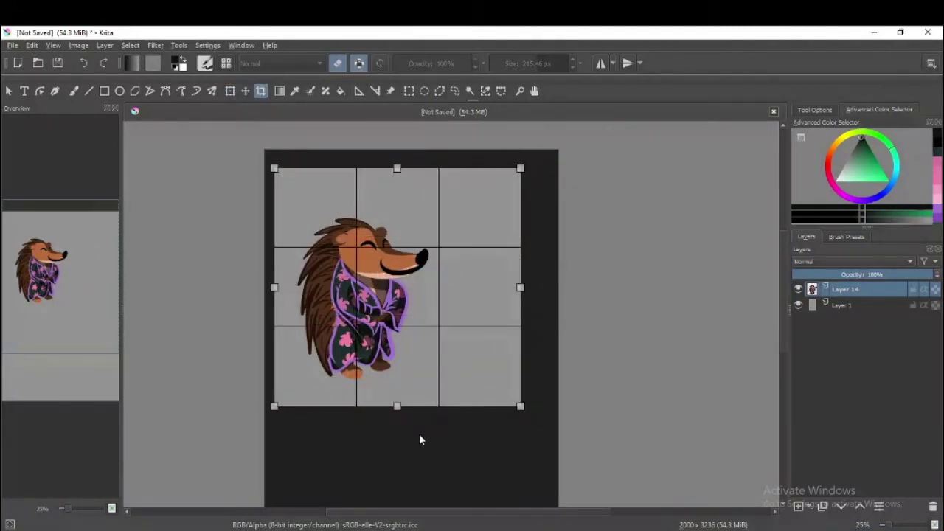
drag(521, 405, 539, 428)
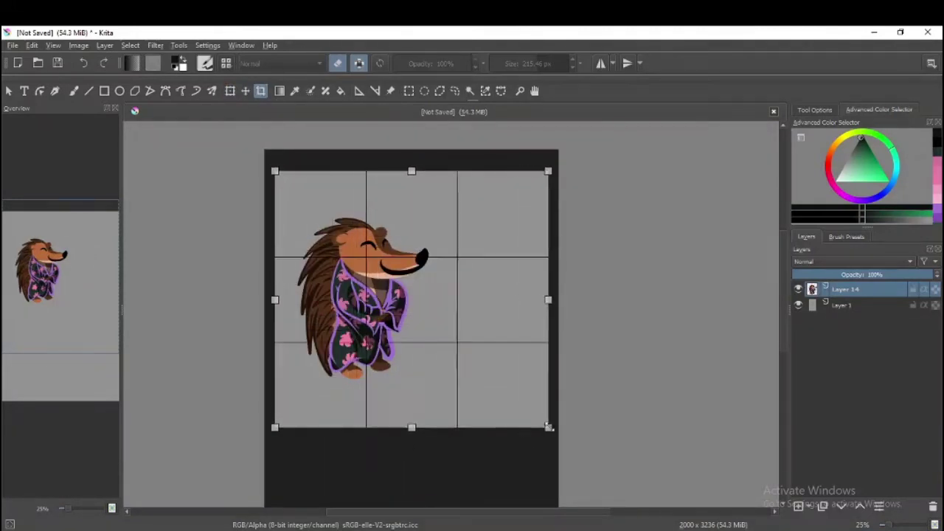
key(ctrl)
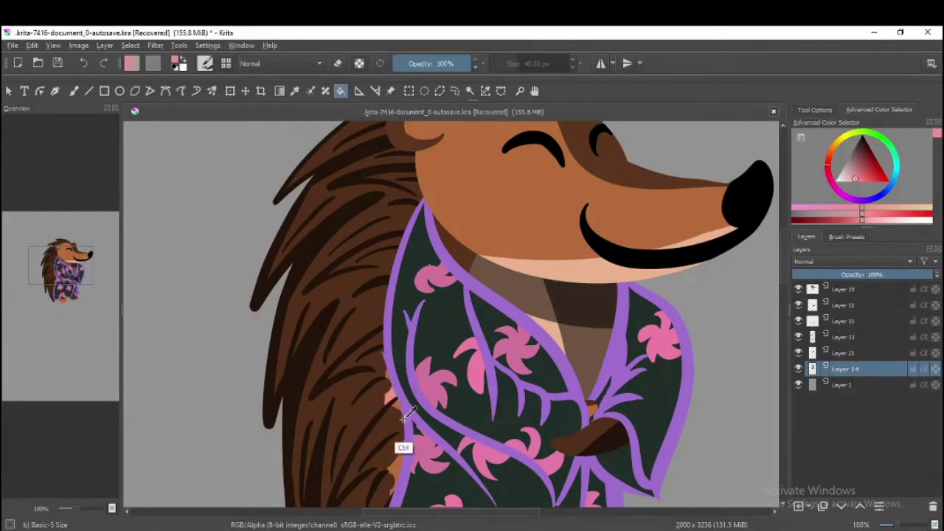
Step: Sample an orange-brown and a darker brown from the spines, zoom out, and select Layer 11
ctrl+click(382, 399)
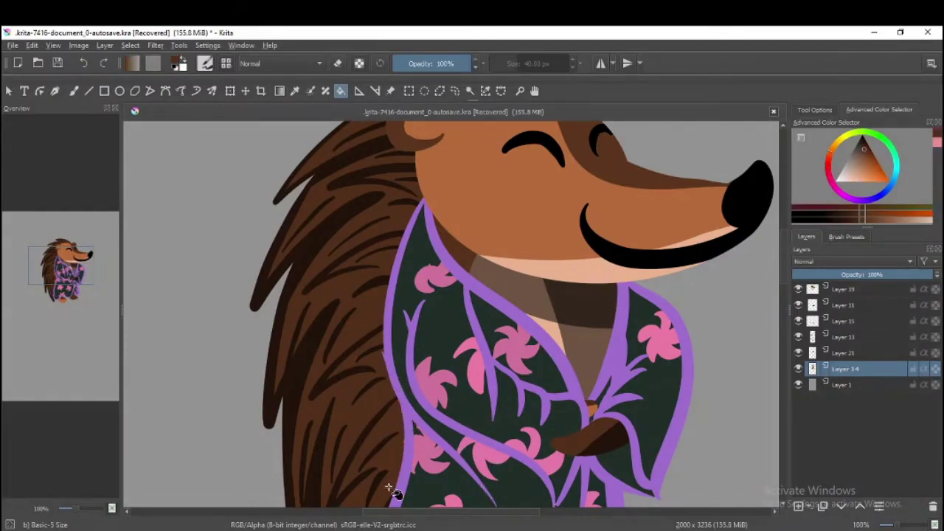
scroll(443, 310, down, 3)
key(b)
scroll(325, 374, up, 2)
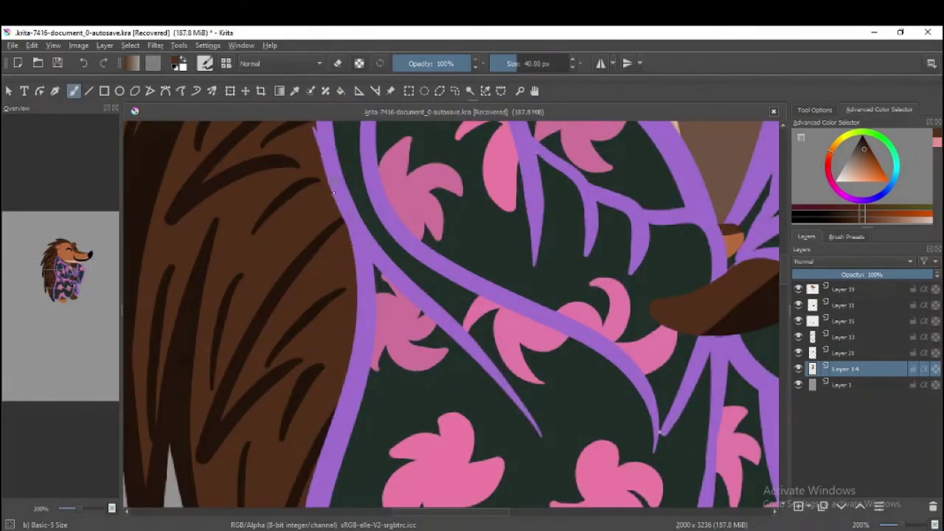
ctrl+click(172, 414)
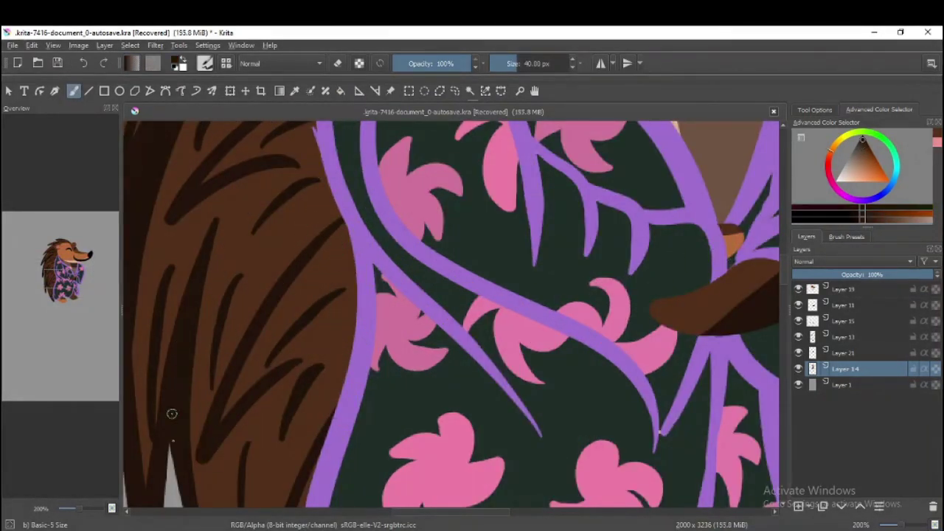
key(1)
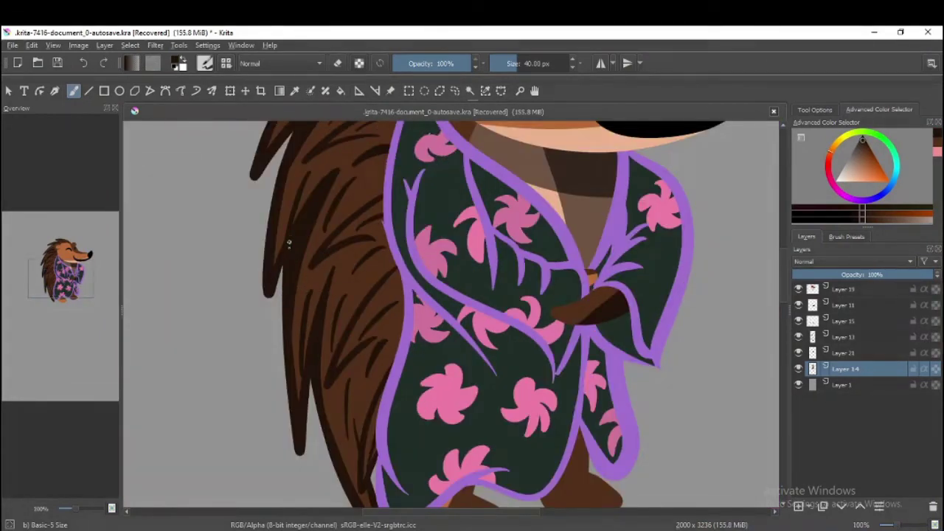
key(minus)
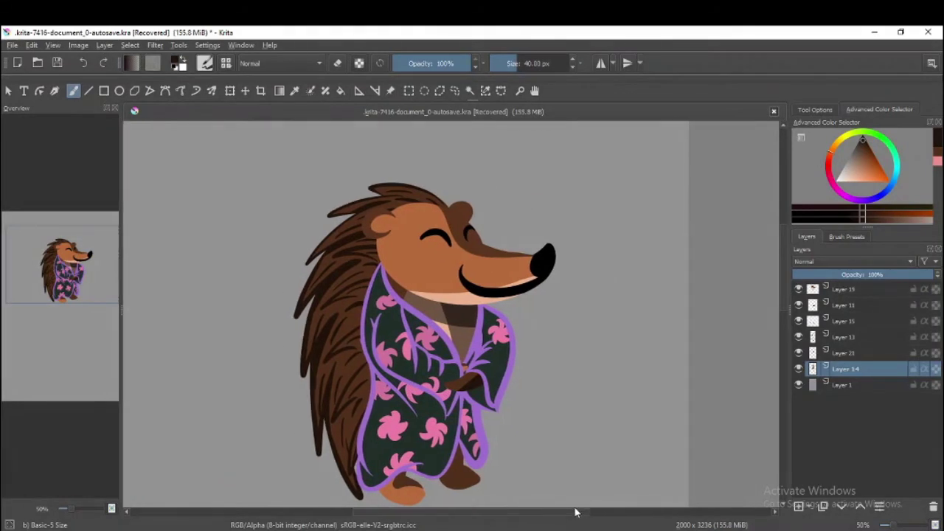
click(805, 305)
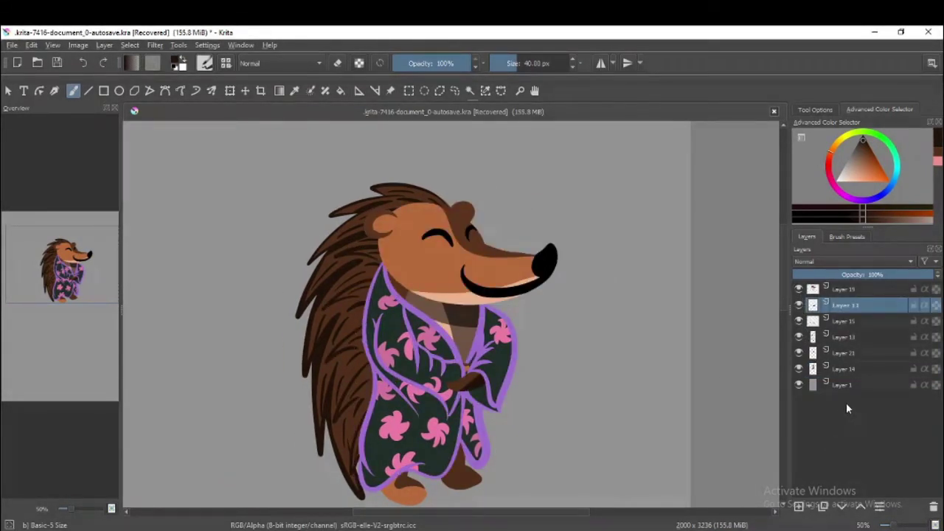
Step: Merge the hedgehog's layers into one and pick a brown colour in the Advanced Color Selector
key(ctrl+e)
key(ctrl+e)
key(ctrl+e)
key(ctrl+e)
key(ctrl+e)
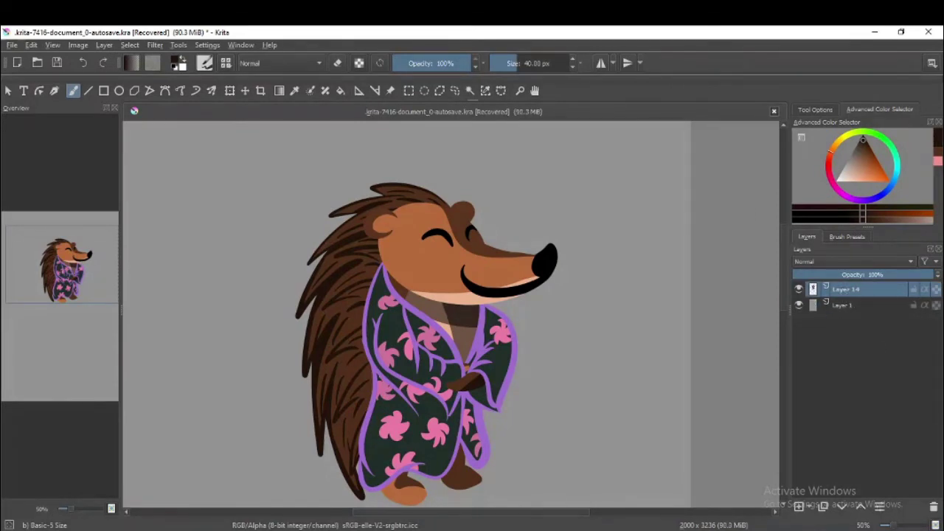
key(plus)
click(891, 528)
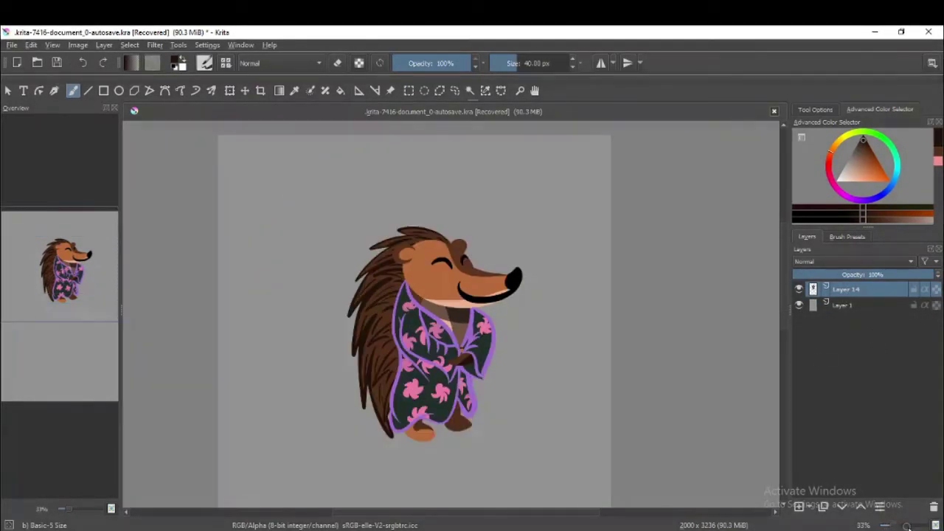
click(863, 162)
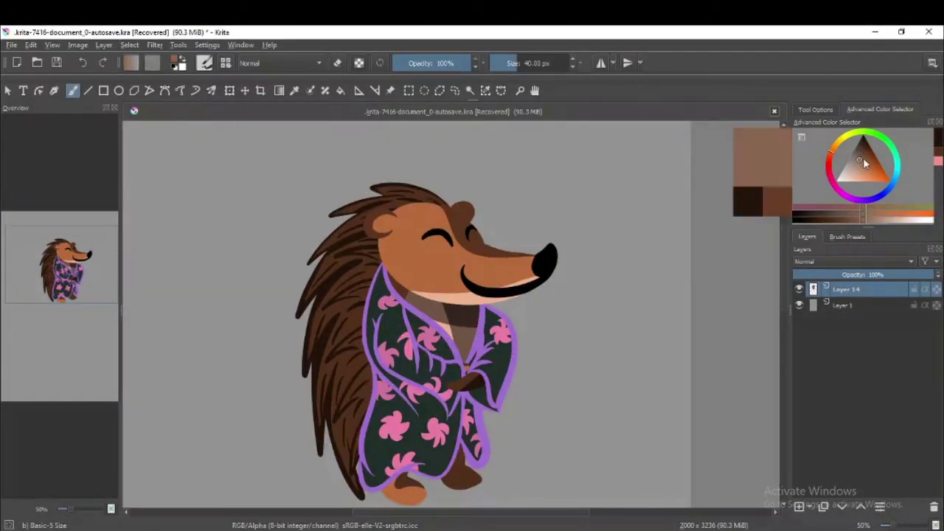
click(864, 156)
Step: Select the front sleeve, head and spines with the Contiguous Selection tool
click(470, 90)
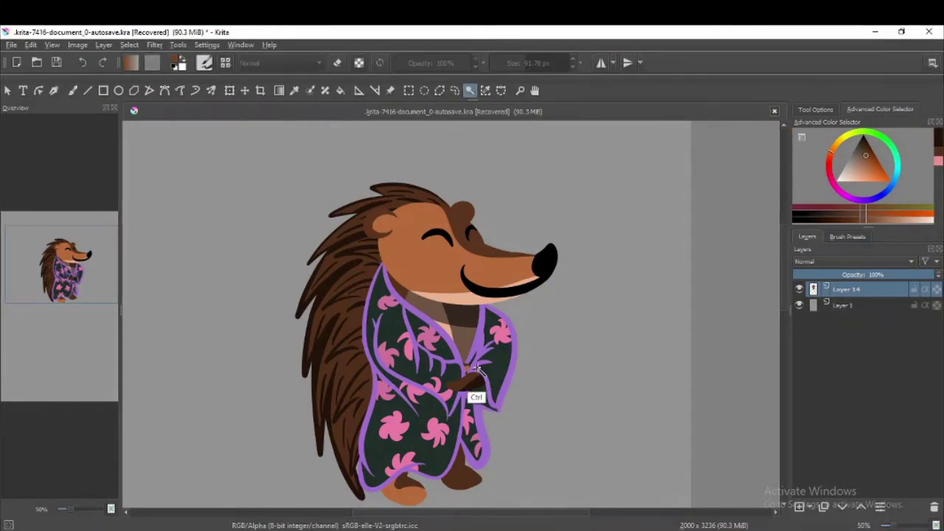
click(481, 393)
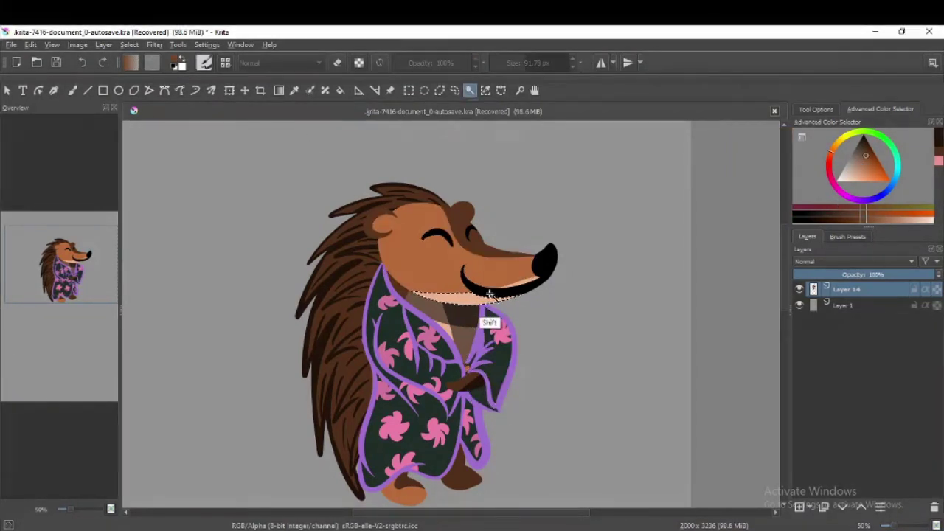
shift+click(478, 249)
shift+click(346, 243)
Step: On a new layer, draw a straight diagonal brown staff line across the hedgehog
shift+click(489, 376)
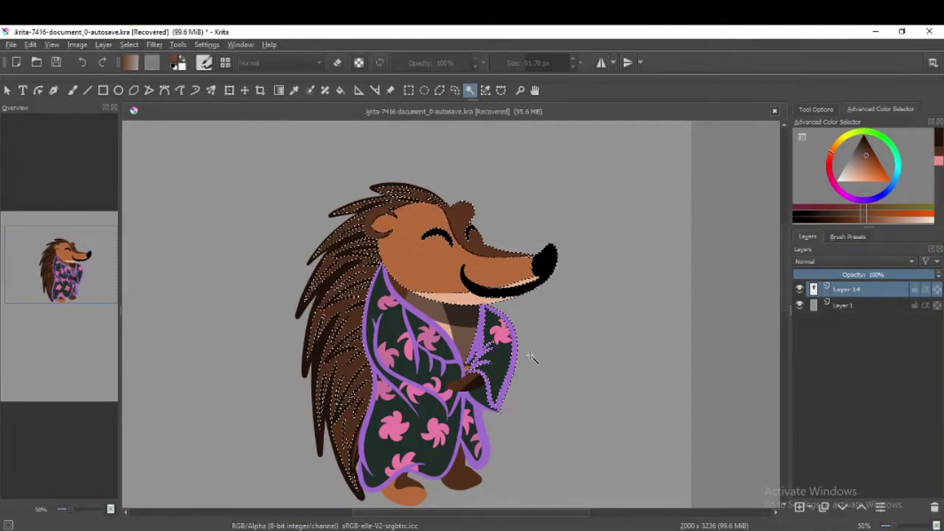
key(Insert)
key(b)
key(ctrl+shift+a)
click(470, 90)
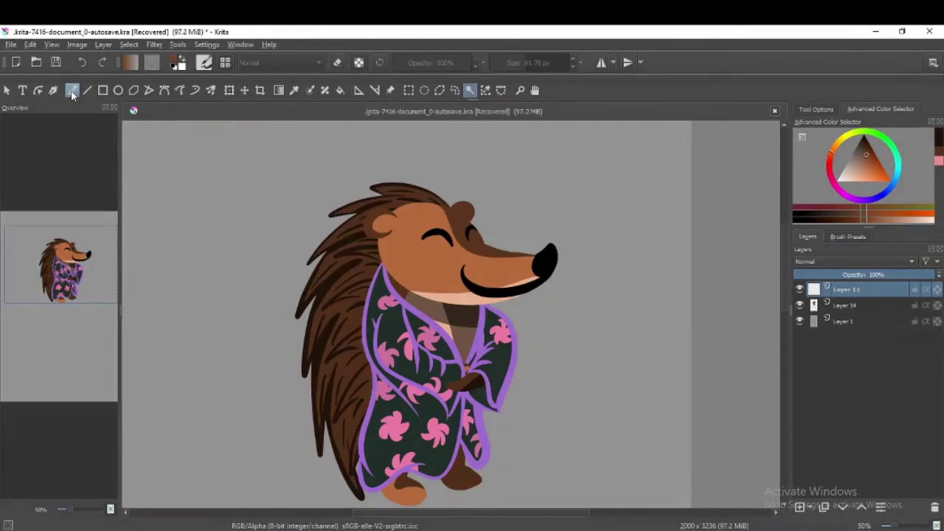
click(72, 90)
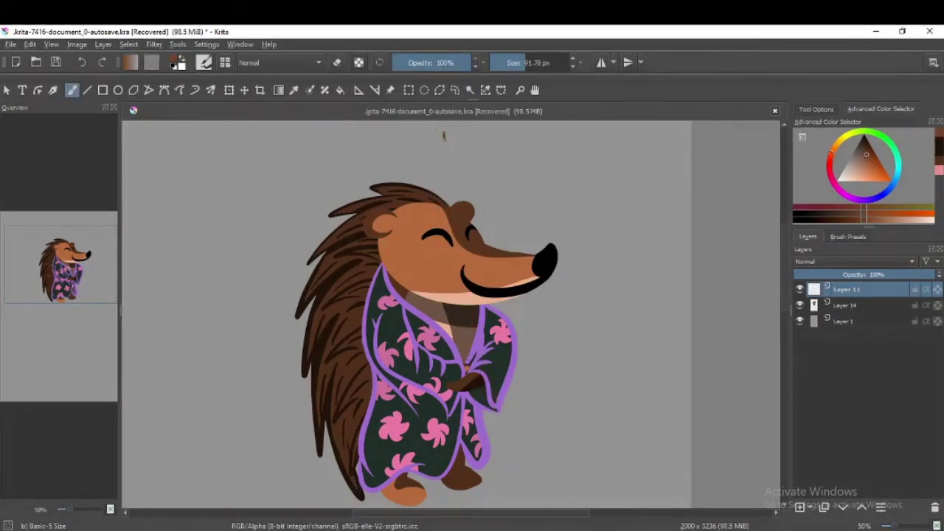
key(ctrl+shift+z)
key(ctrl+z)
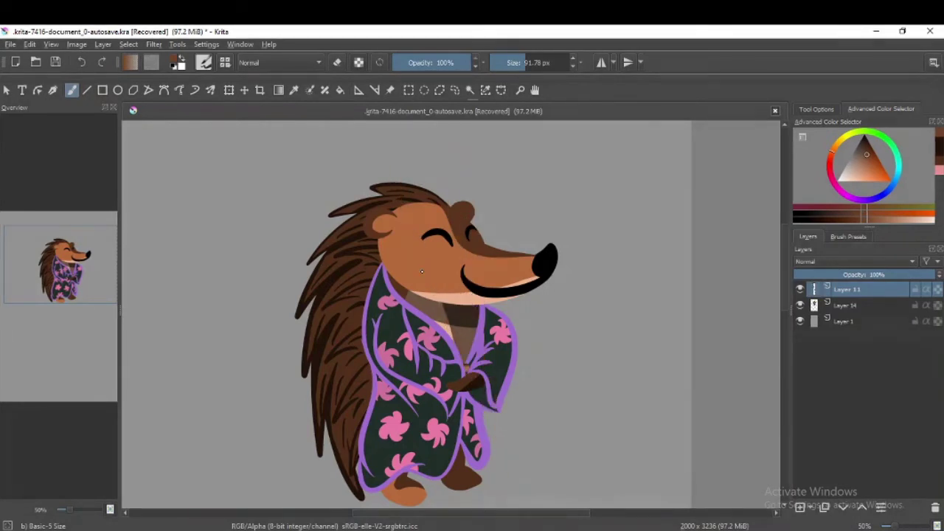
key(ctrl+shift+z)
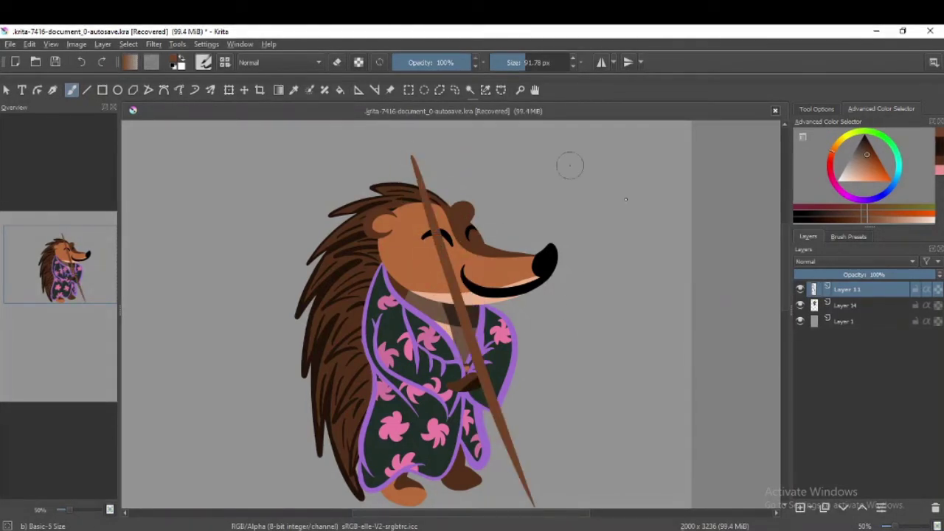
Step: Select the head and dark brown quills, then delete the staff where it overlaps them
key(ctrl+z)
click(469, 89)
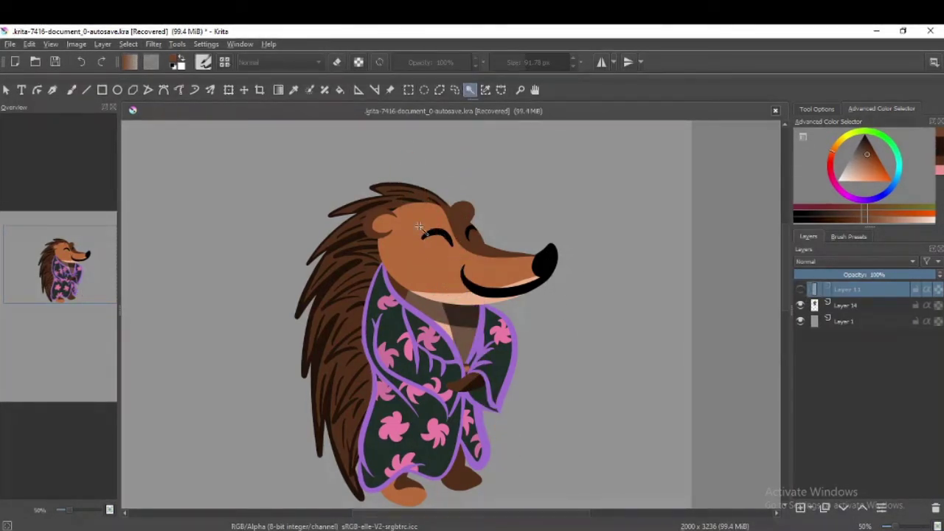
click(843, 308)
shift+click(450, 233)
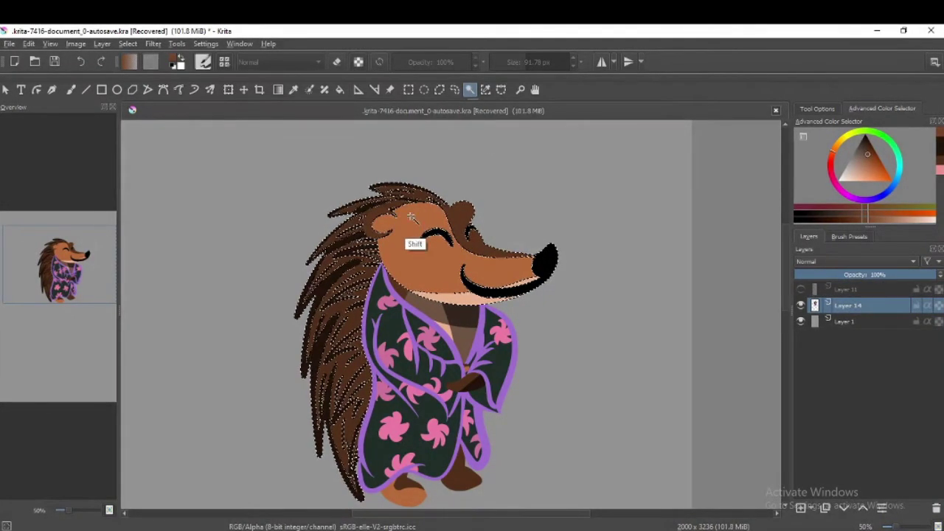
click(127, 43)
click(189, 274)
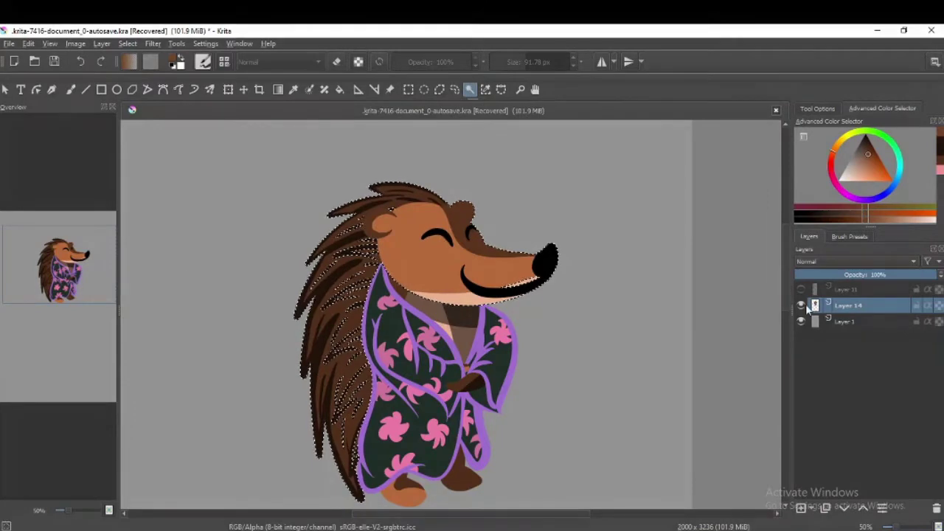
key(b)
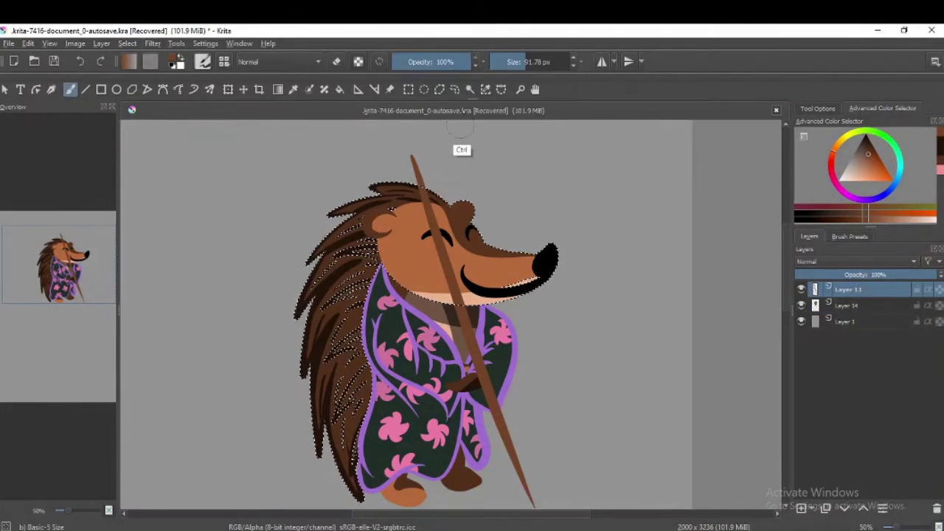
key(Delete)
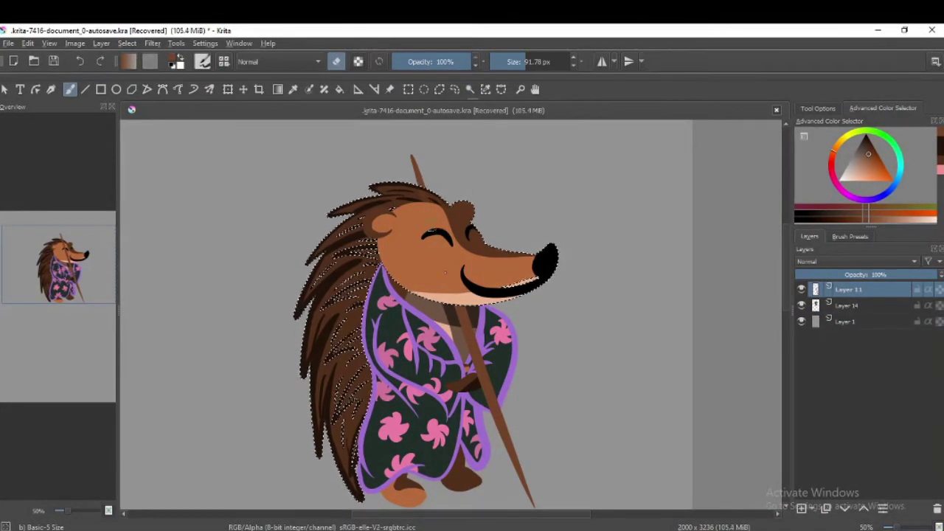
Step: Clear the selection, try selecting the whole hedgehog, and clear it again
click(469, 89)
key(ctrl+shift+a)
click(550, 287)
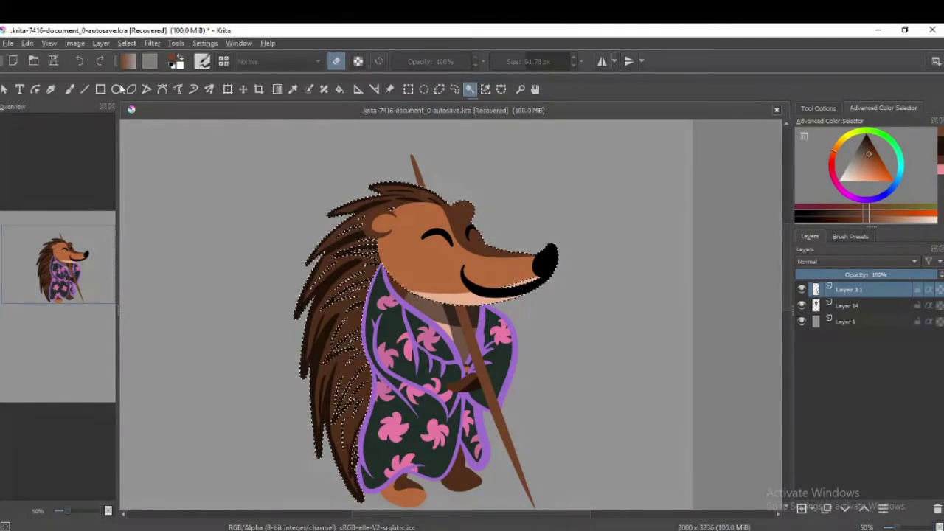
key(b)
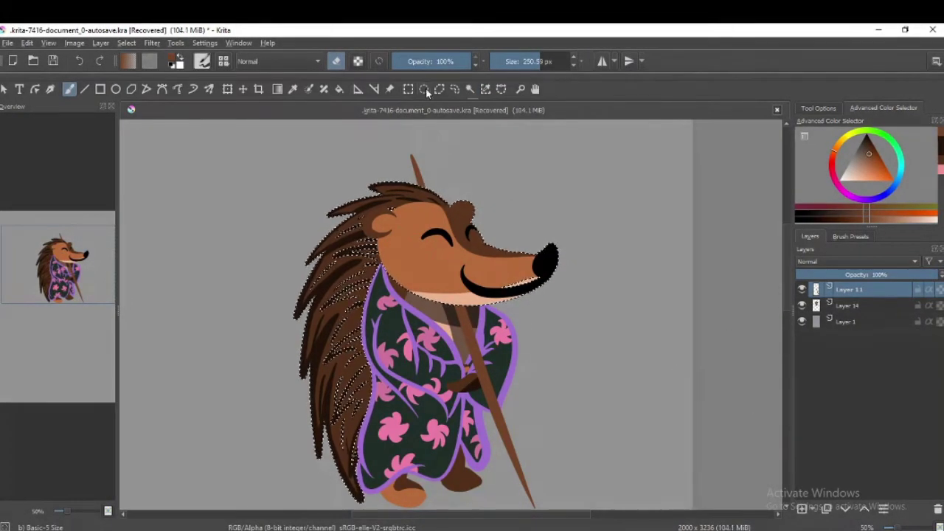
click(470, 90)
key(ctrl+shift+a)
scroll(469, 245, down, 3)
Step: Zoom in on the front sleeve and erase the staff where it crosses it
key(Delete)
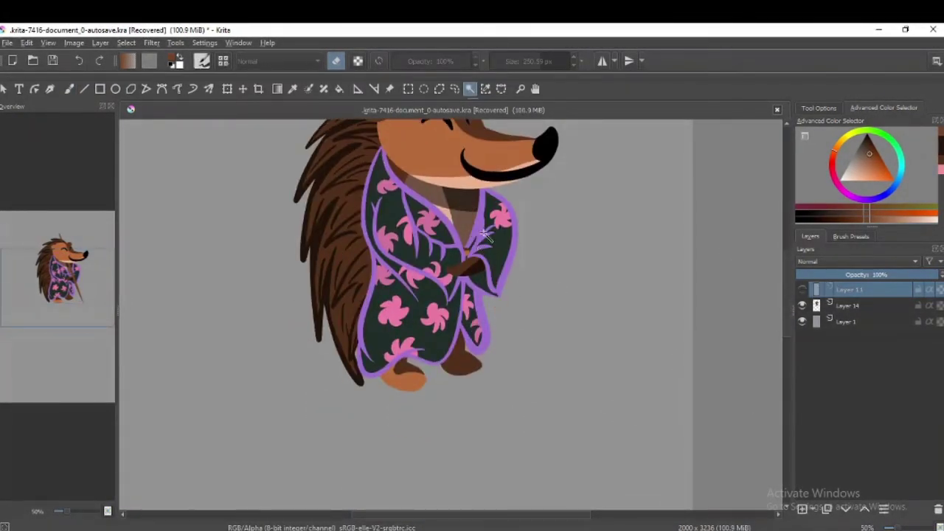
click(818, 305)
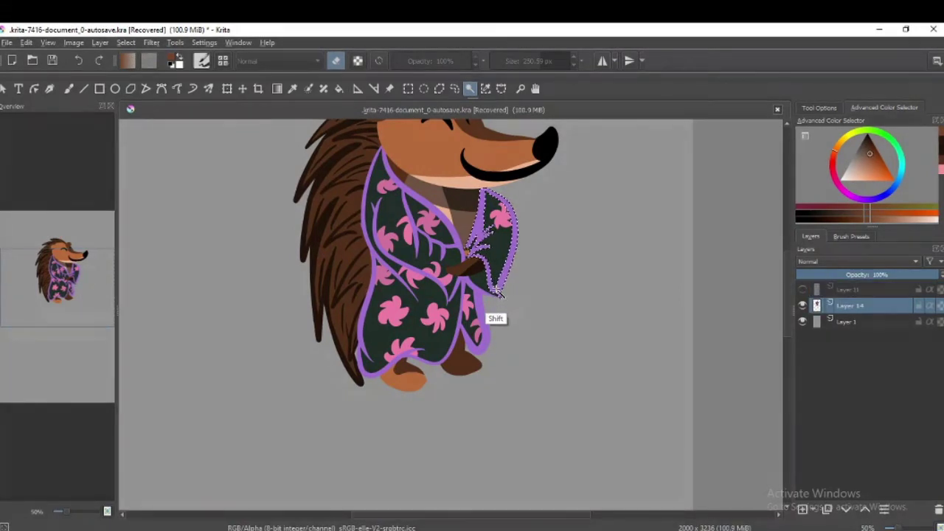
click(99, 42)
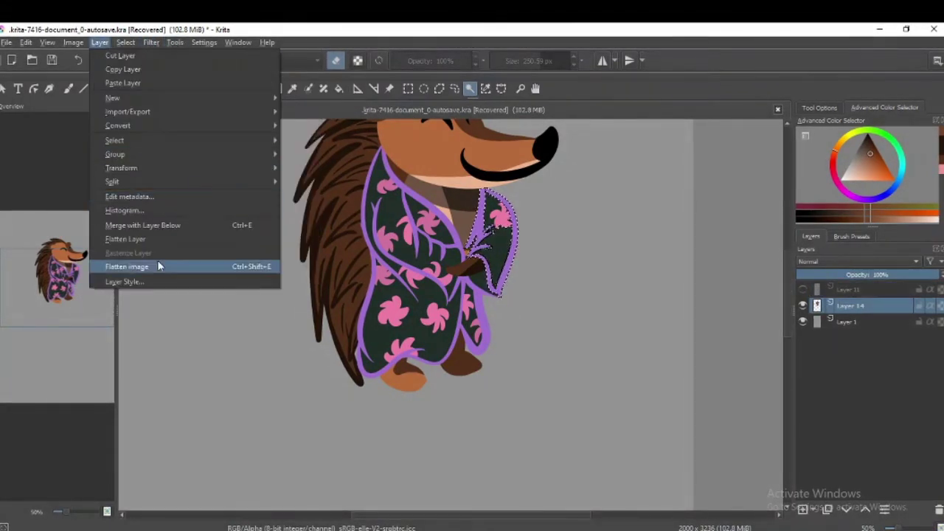
click(204, 280)
key(ctrl+z)
key(plus)
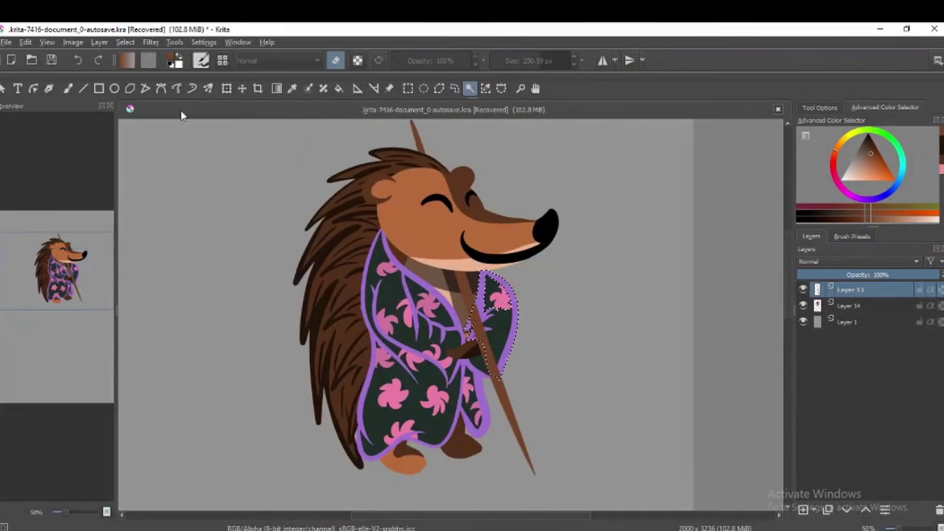
key(plus)
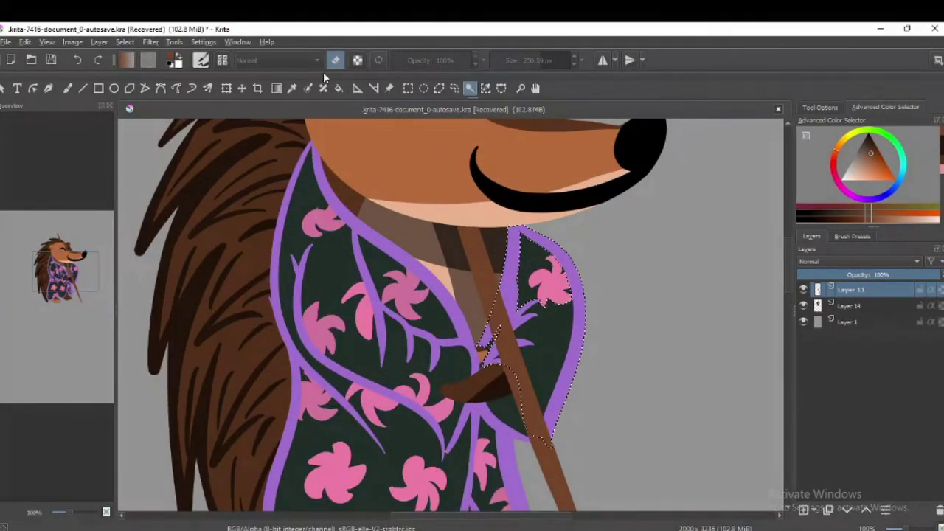
key(b)
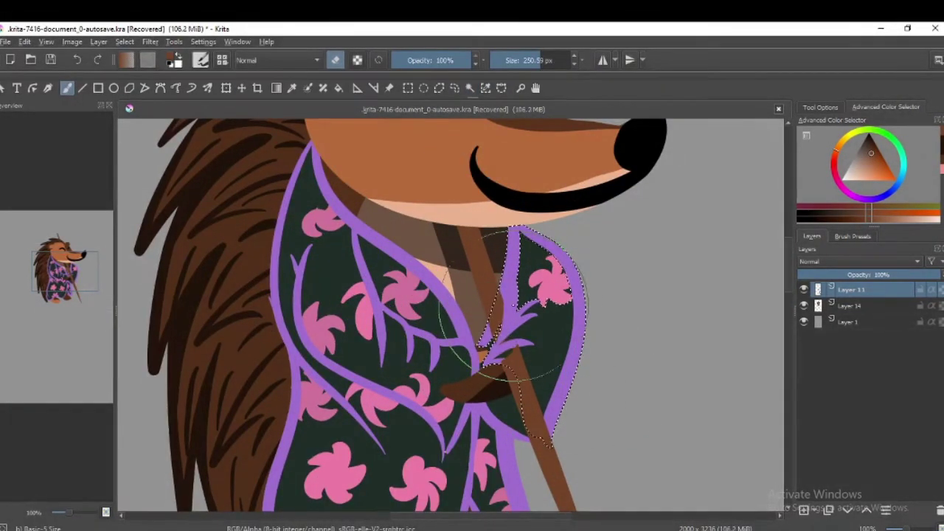
drag(501, 313, 544, 436)
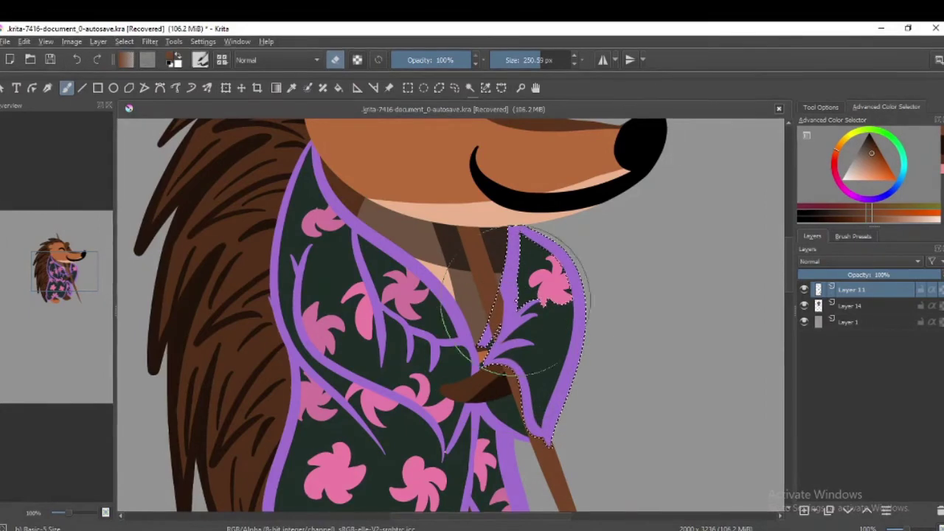
Step: Select the robe's purple outline on the hedgehog layer, then return to the staff layer and clear the selection
scroll(782, 334, right, 3)
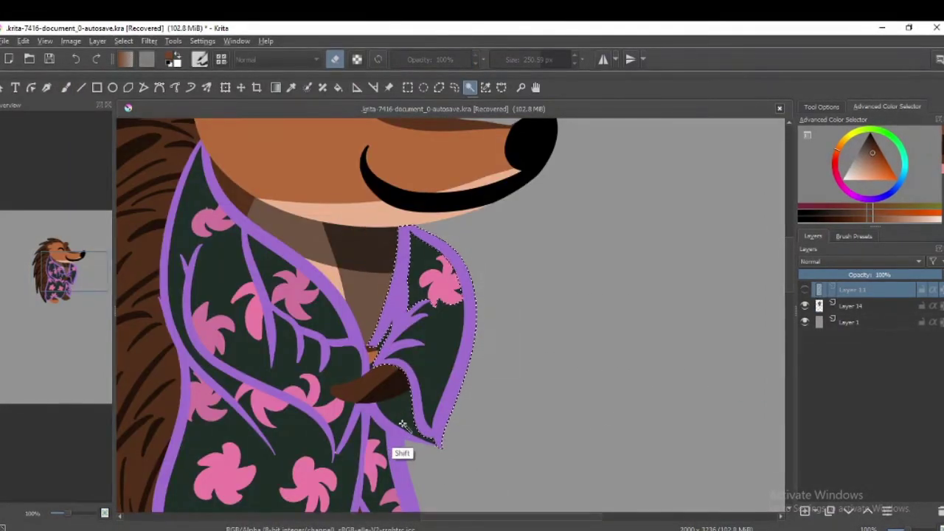
key(Page_Down)
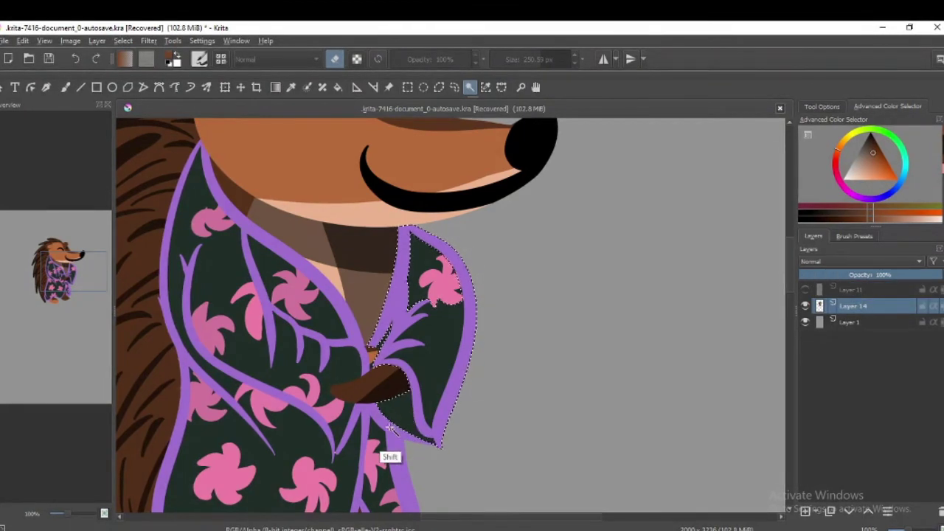
click(384, 450)
click(96, 42)
key(Escape)
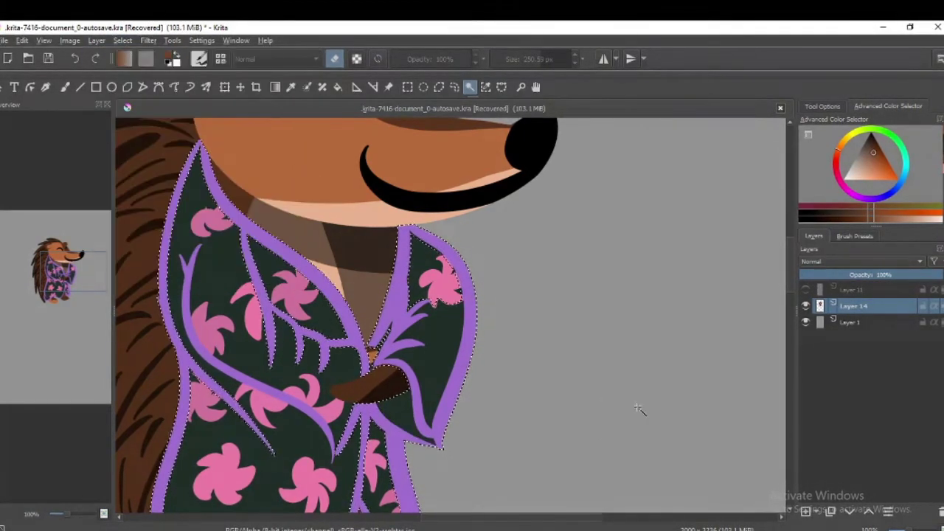
key(Page_Up)
click(64, 87)
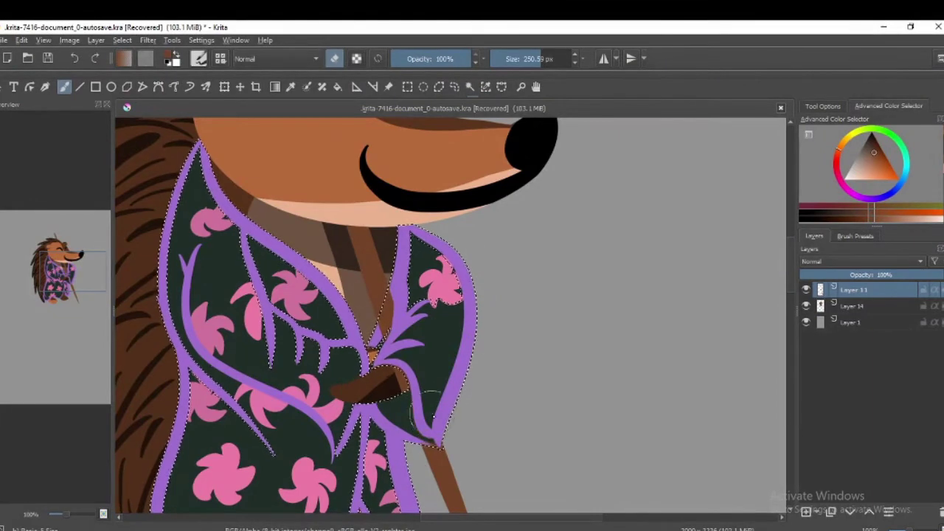
key(ctrl+shift+a)
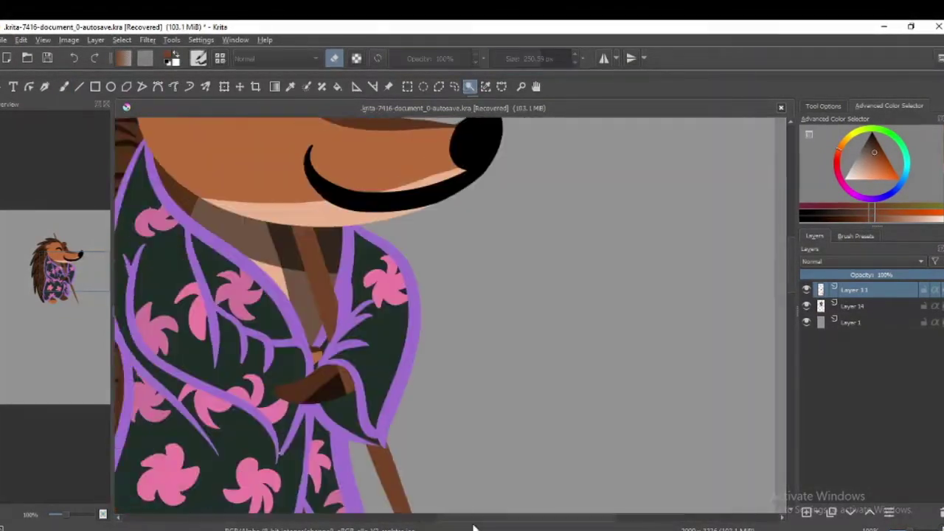
Step: Pan toward the robe and enlarge the brush to about 121 px
mouse_move(415, 396)
mouse_down()
mouse_move(477, 396)
mouse_move(455, 301)
mouse_up()
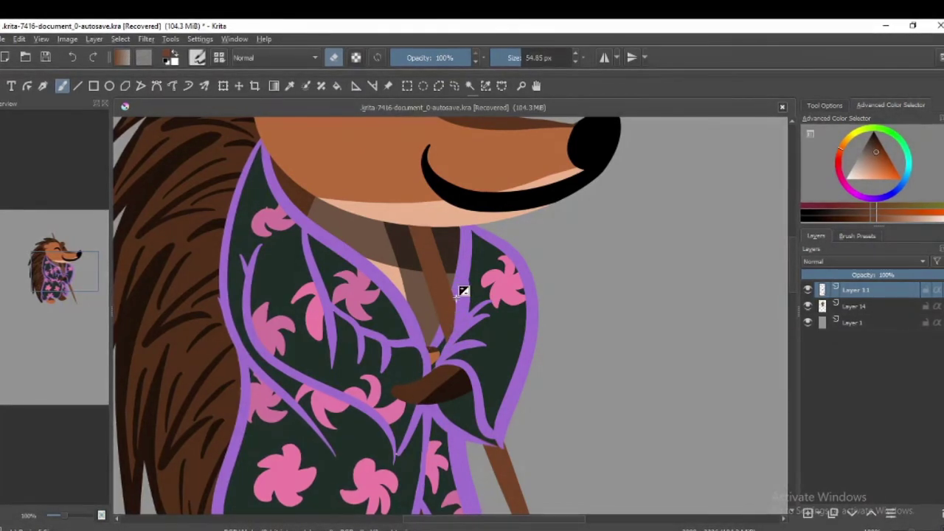
scroll(455, 464, down, 2)
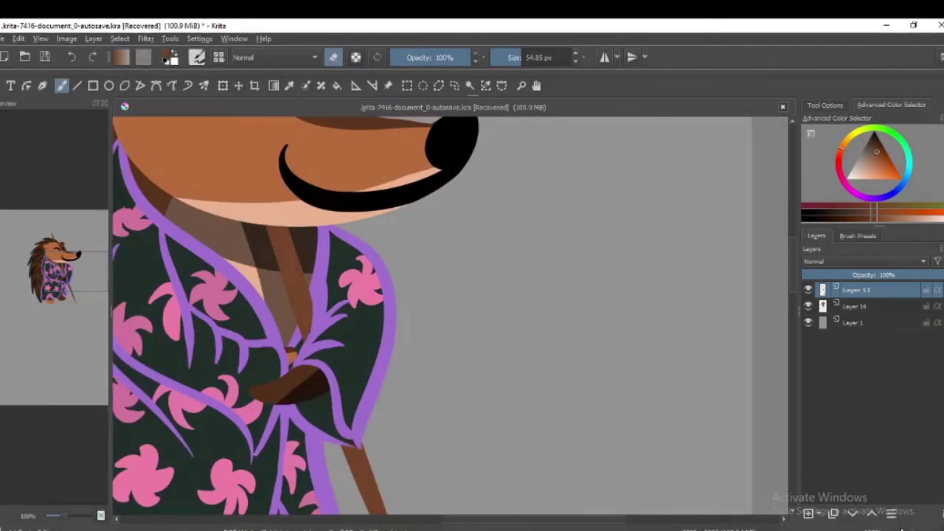
scroll(455, 463, down, 2)
drag(384, 383, 422, 377)
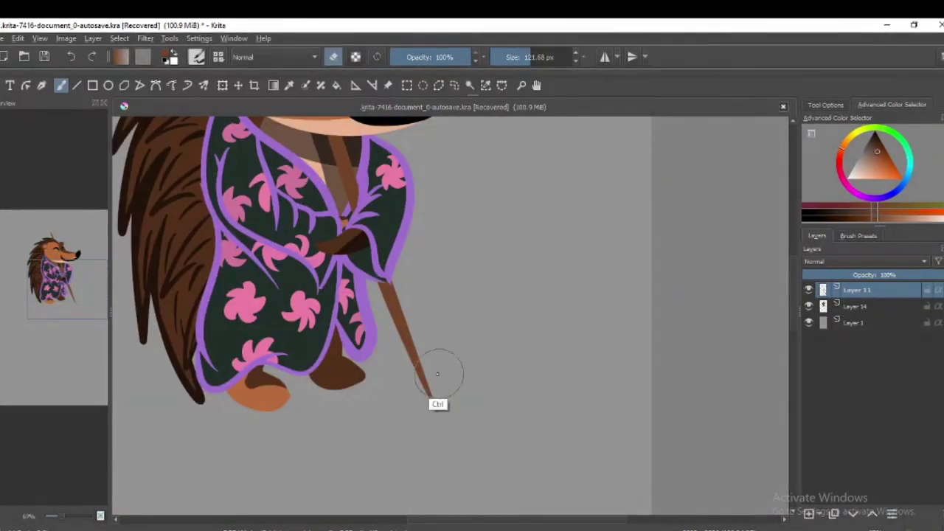
scroll(435, 509, down, 3)
Step: Leave eraser mode at 44% opacity, check the canvas mirrored, and add a layer below the hedgehog
scroll(369, 295, up, 2)
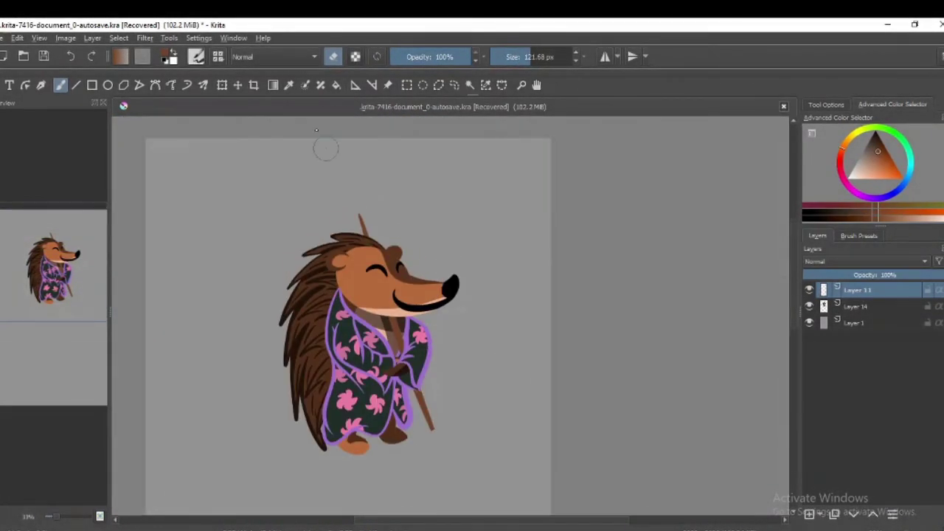
key(e)
click(424, 58)
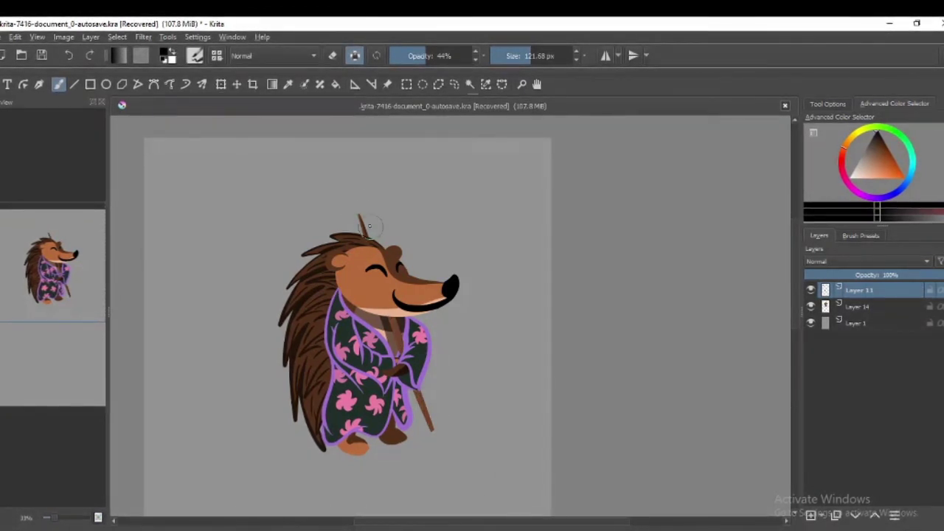
key(m)
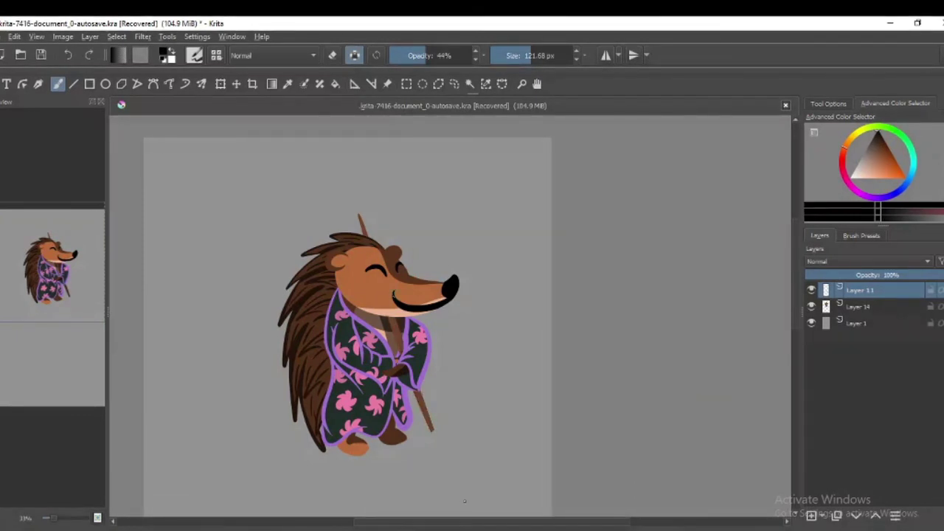
key(m)
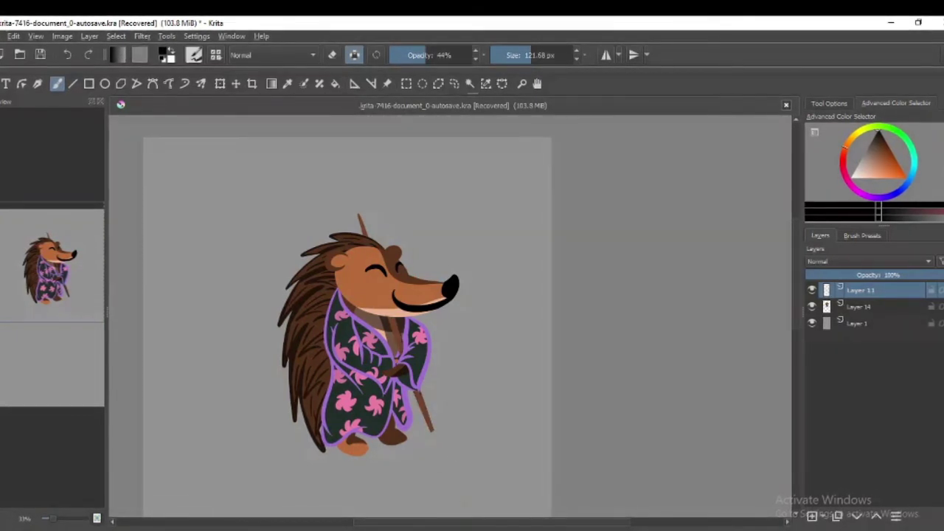
scroll(782, 369, up, 2)
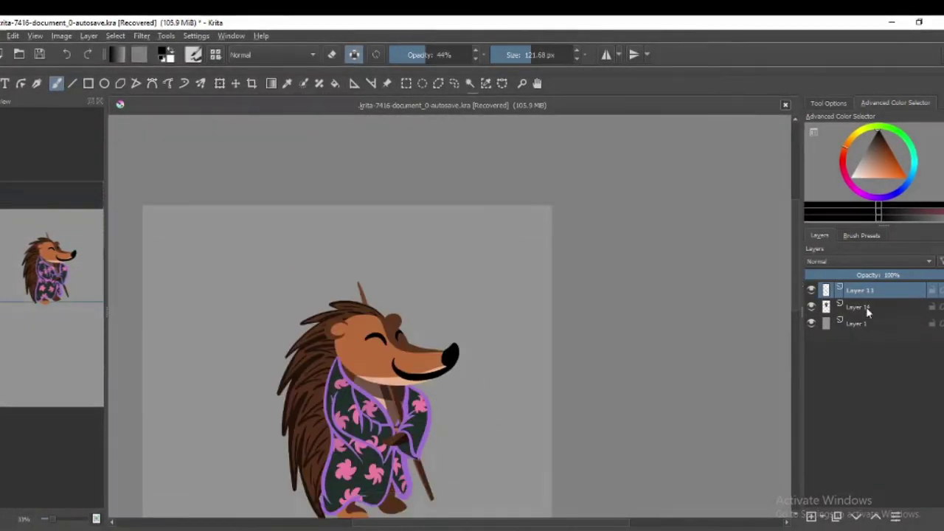
key(ctrl+z)
Step: Sample purple from the robe, sketch an oval above the head, and fill it
ctrl+click(398, 476)
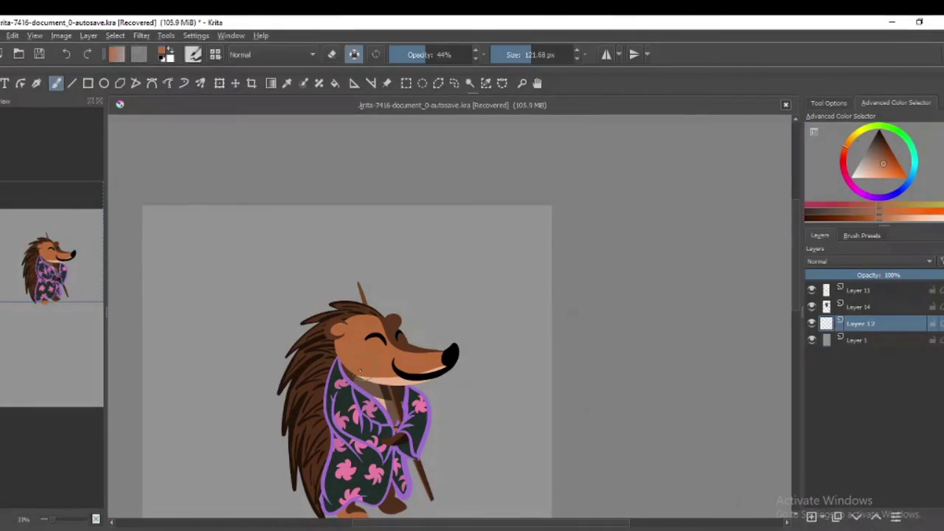
ctrl+click(395, 472)
ctrl+click(407, 491)
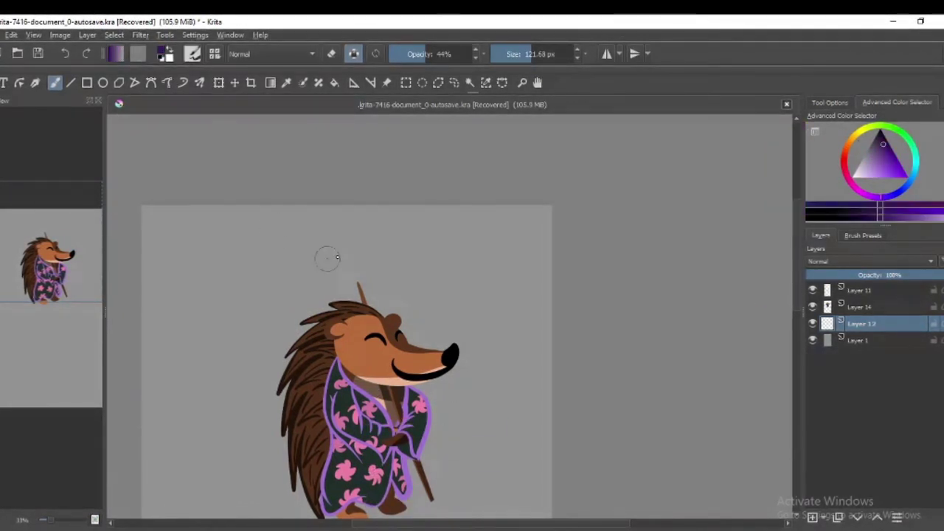
drag(317, 263, 344, 342)
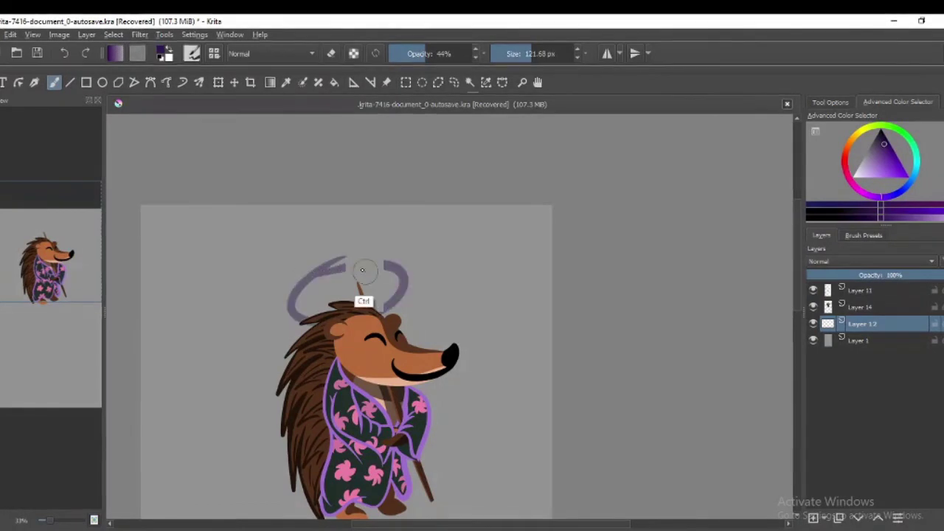
click(334, 82)
click(354, 280)
key(ctrl+z)
ctrl+click(400, 274)
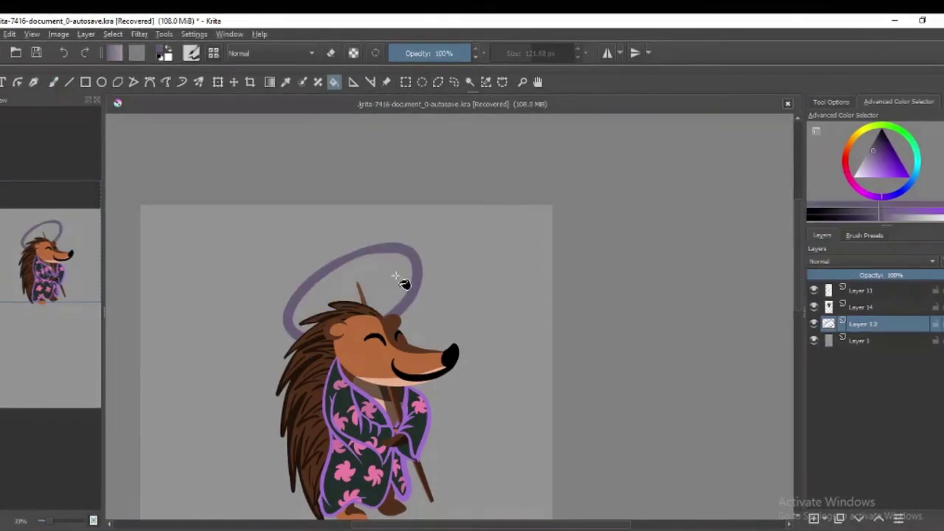
click(354, 280)
Step: Add an empty layer, pick a vivid purple, and clear the first hat attempt from Layer 12
key(Insert)
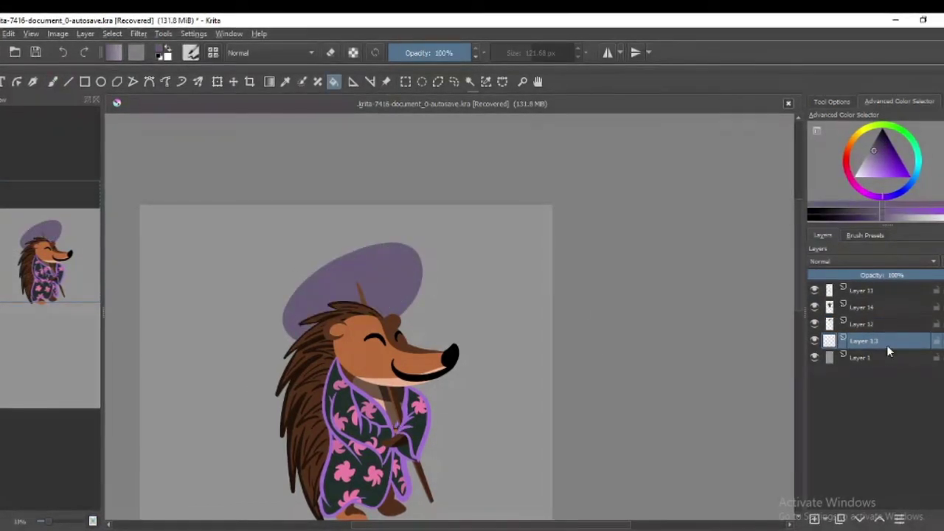
click(882, 144)
key(b)
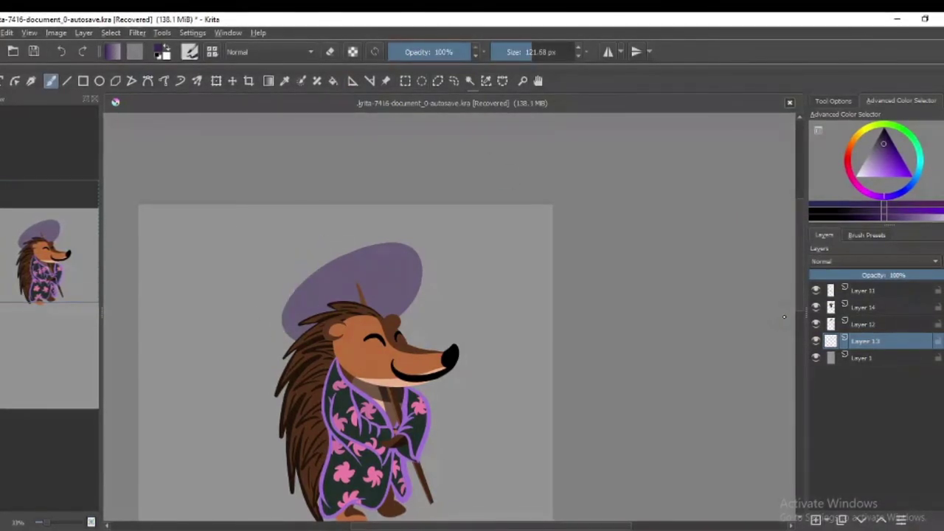
click(854, 328)
key(shift+Delete)
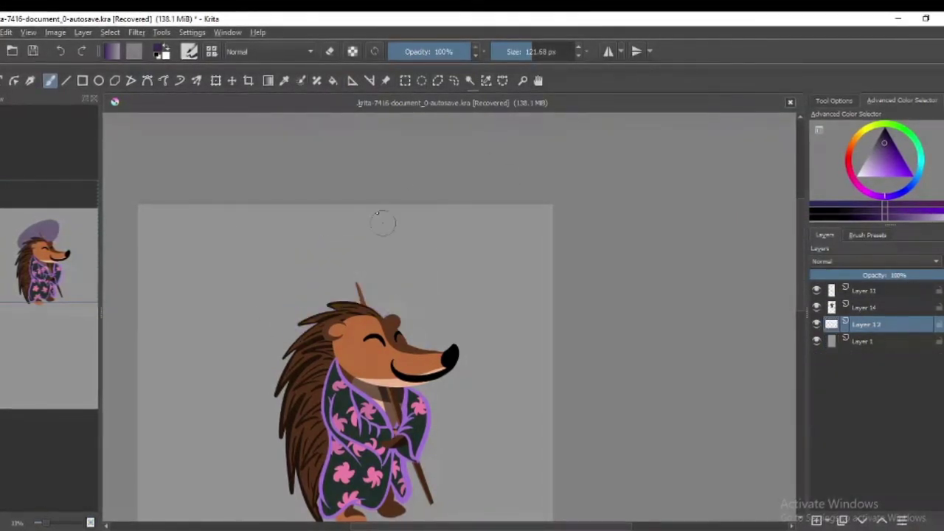
Step: Try several purple oval hat outlines above the head, undoing each attempt
key(ctrl+z)
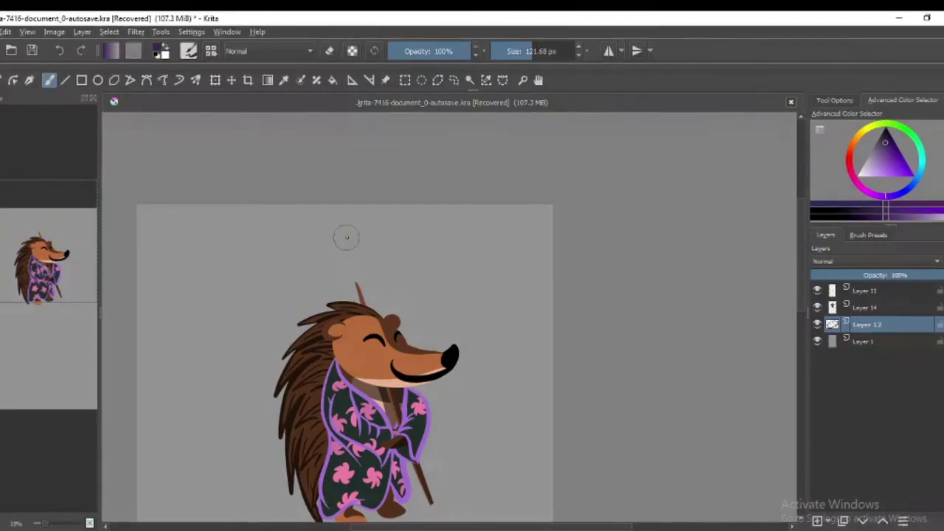
drag(347, 236, 384, 238)
key(ctrl+z)
drag(386, 295, 366, 301)
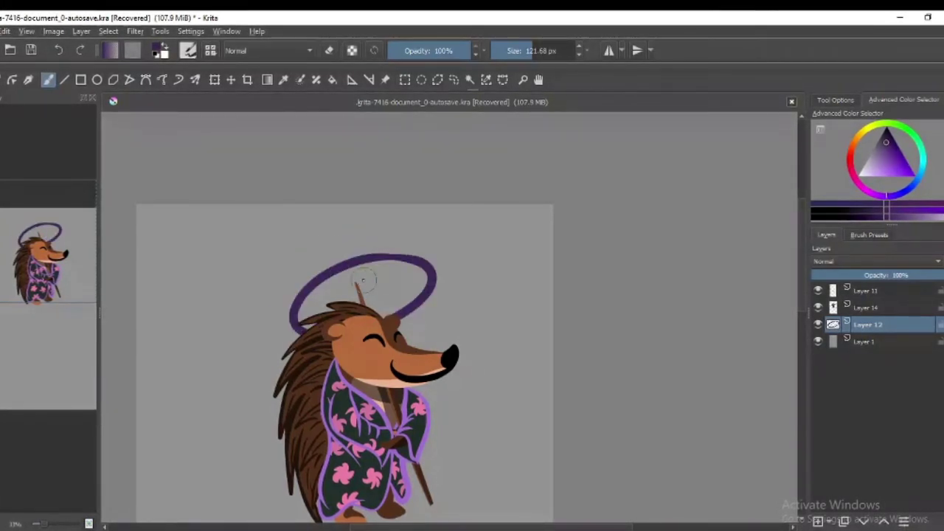
key(ctrl+z)
mouse_move(275, 335)
mouse_down()
mouse_move(389, 271)
mouse_move(362, 250)
mouse_up()
key(ctrl+z)
key(ctrl+z)
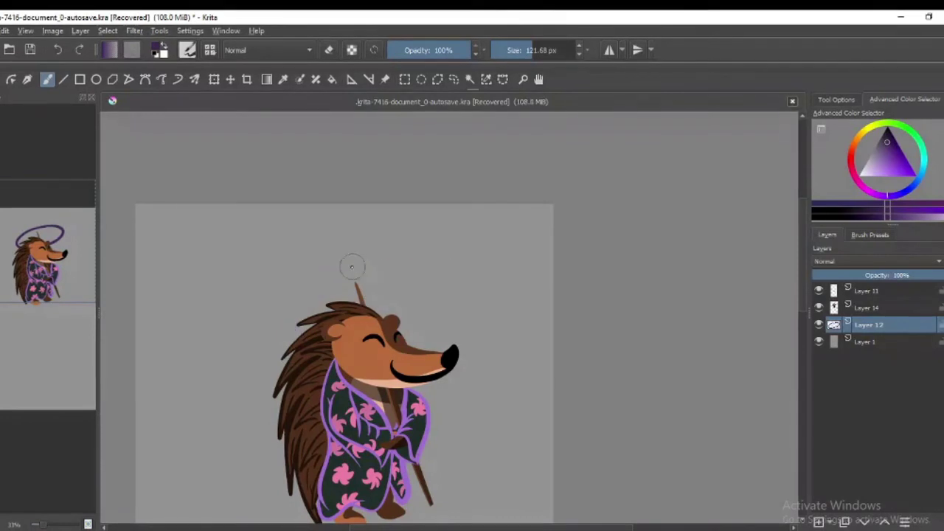
drag(295, 325, 347, 254)
key(ctrl+z)
drag(288, 325, 335, 272)
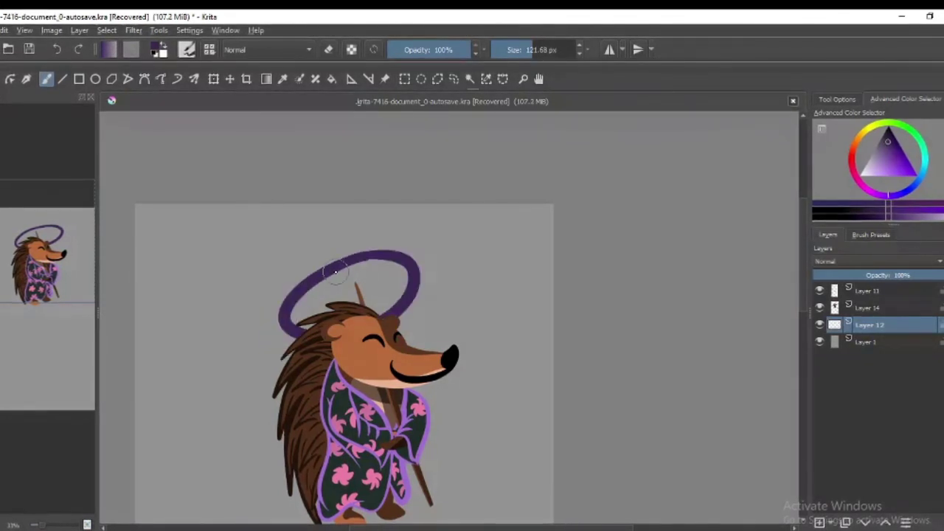
Step: Keep redrawing the closed oval hat outline around the head, undoing stray arcs
key(ctrl+z)
drag(303, 317, 390, 265)
key(ctrl+z)
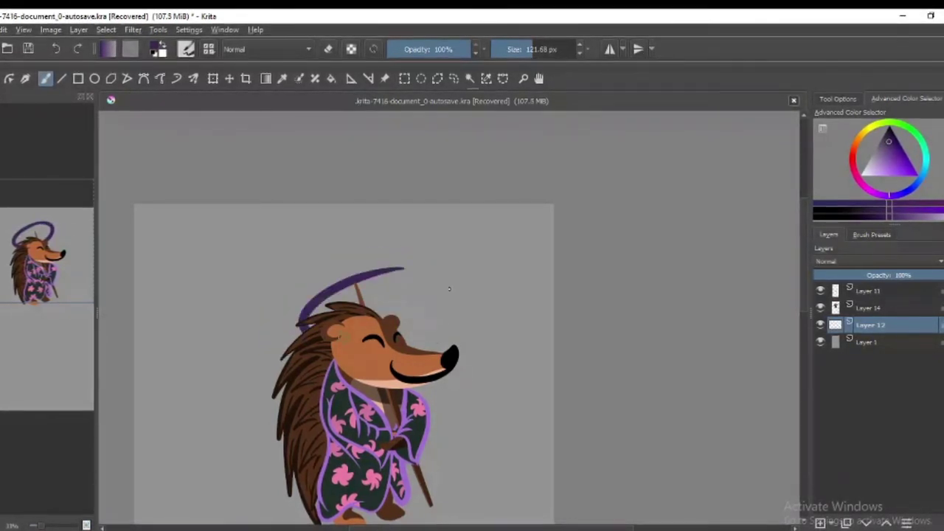
key(ctrl+z)
drag(287, 347, 413, 317)
scroll(356, 277, down, 2)
key(ctrl+z)
drag(280, 291, 398, 262)
key(ctrl+z)
key(ctrl+z)
drag(281, 291, 402, 262)
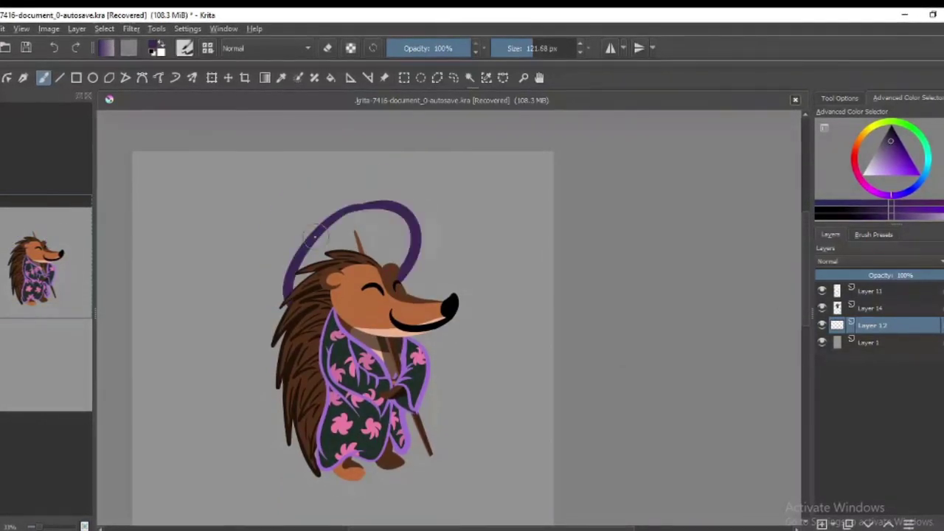
key(ctrl+z)
mouse_move(402, 199)
mouse_down()
mouse_move(278, 258)
mouse_move(405, 199)
mouse_move(371, 262)
mouse_up()
key(ctrl+z)
Step: Fill the oval hat solid purple, add a layer beneath it, and pick light purple
click(331, 77)
click(369, 222)
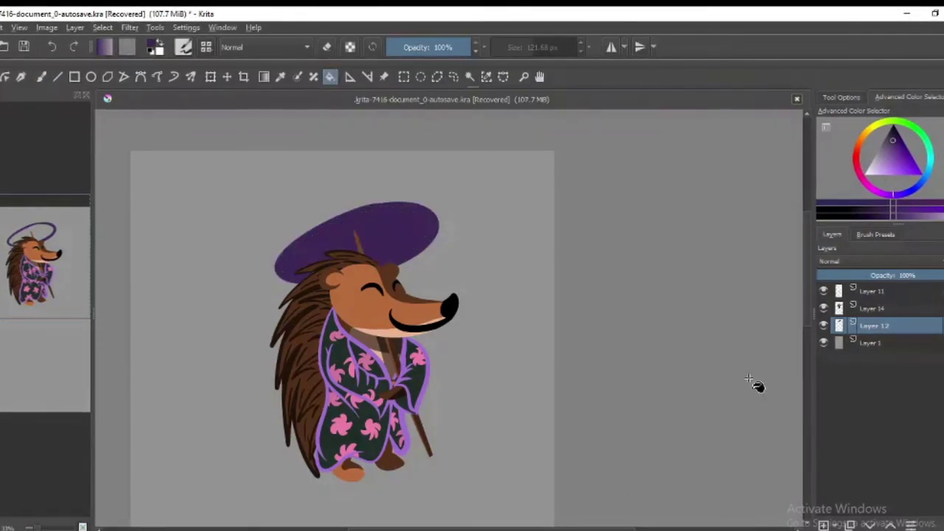
click(825, 525)
key(b)
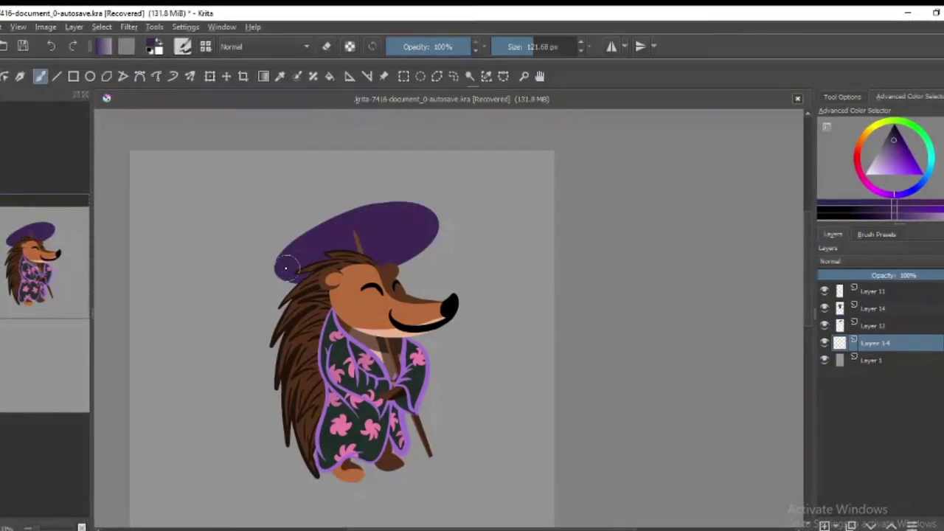
click(886, 151)
ctrl+click(428, 481)
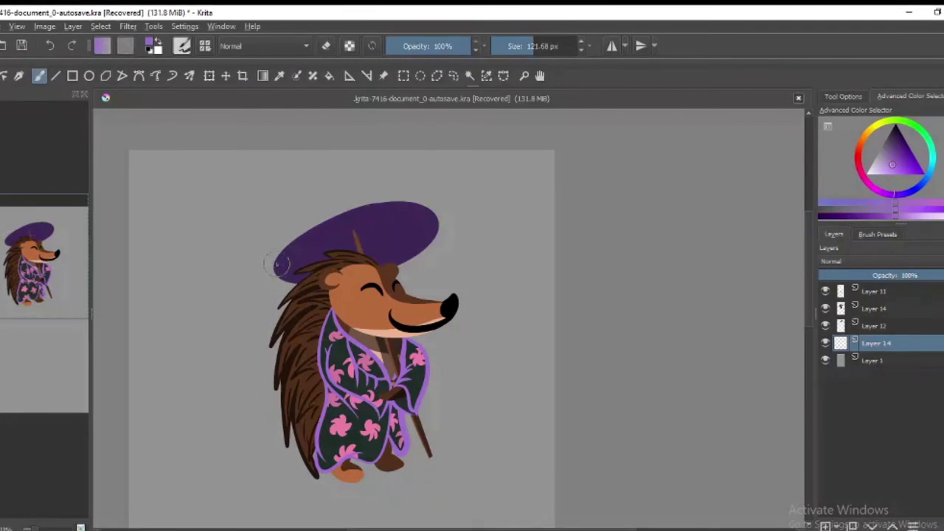
Step: Outline a pointed crown rising above the hat in light purple
drag(306, 212, 280, 264)
key(ctrl+z)
drag(344, 198, 295, 236)
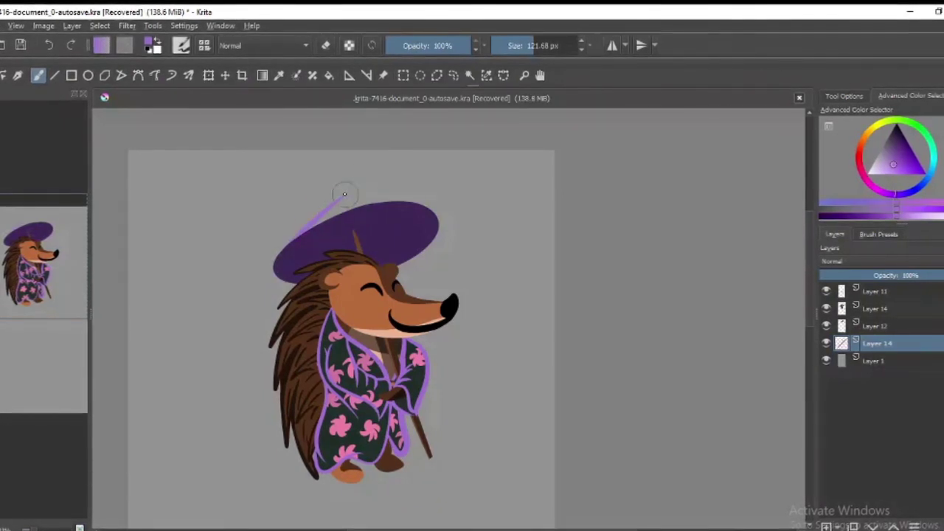
drag(344, 197, 437, 210)
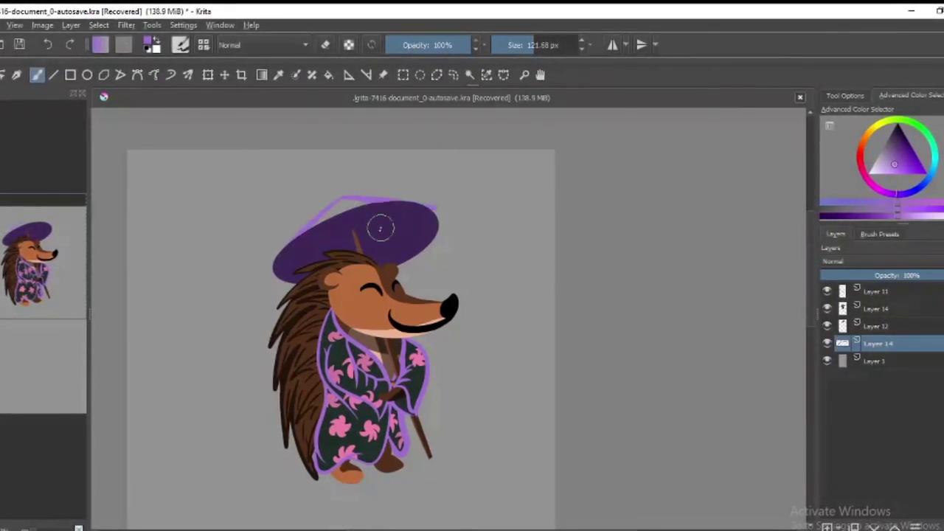
drag(343, 197, 512, 223)
Step: Zoom in and fill the crown outline with light purple
key(e)
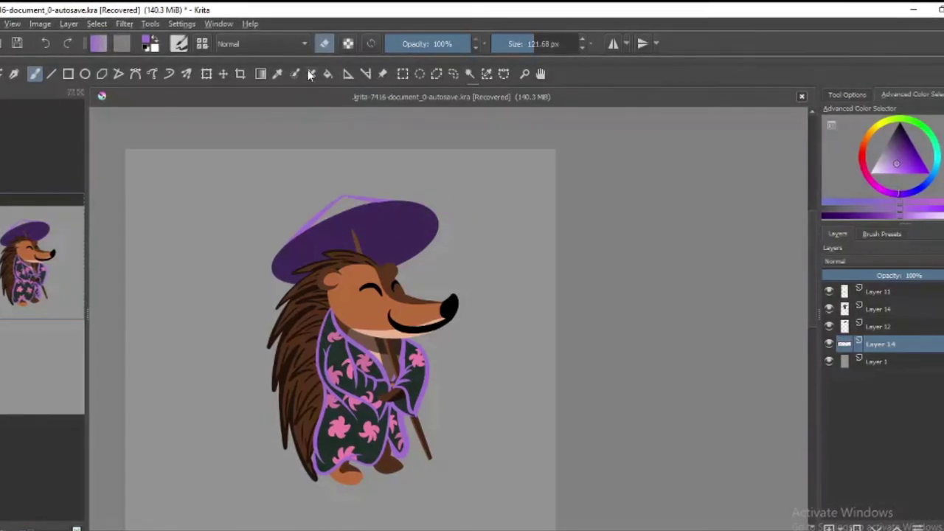
key(plus)
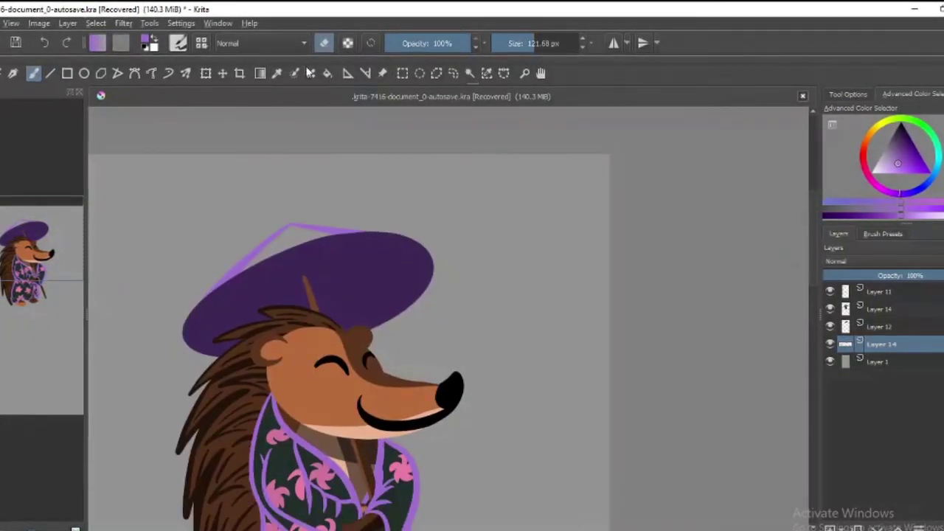
click(327, 73)
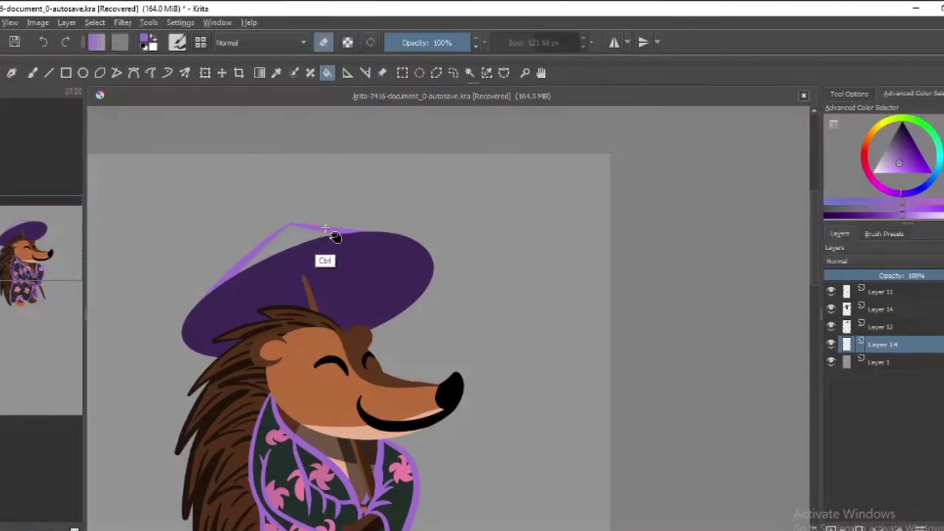
key(e)
click(300, 251)
Step: With alpha locked on Layer 12, paint light purple across the whole hat top
key(b)
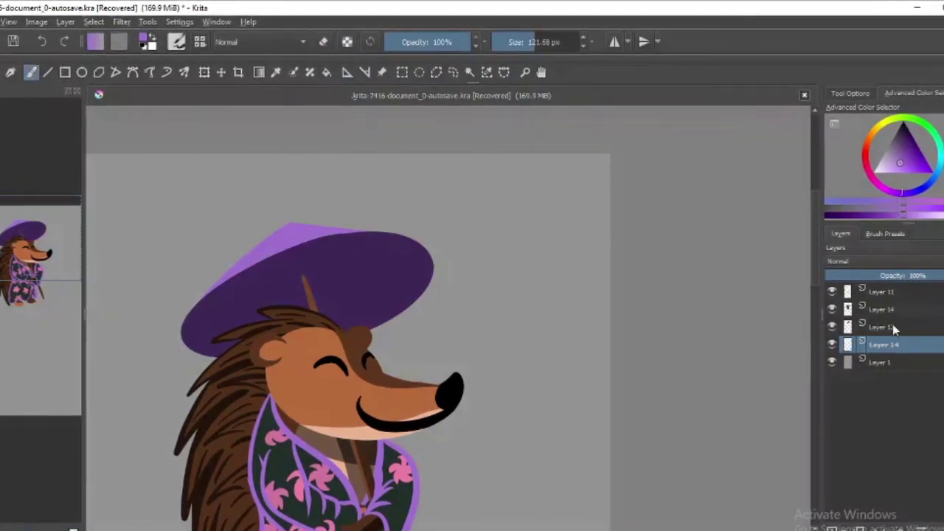
click(885, 326)
key(slash)
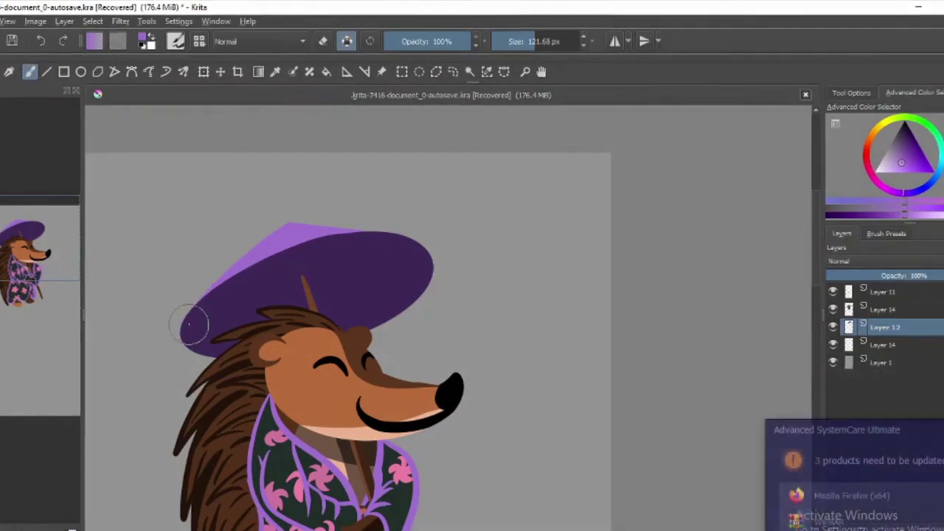
mouse_move(173, 303)
mouse_down()
mouse_move(468, 344)
mouse_move(261, 243)
mouse_up()
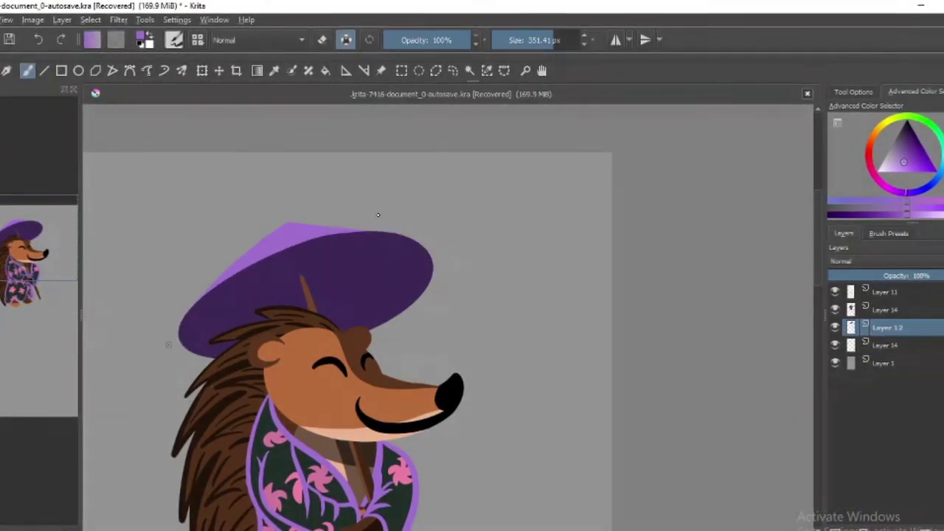
drag(141, 316, 485, 442)
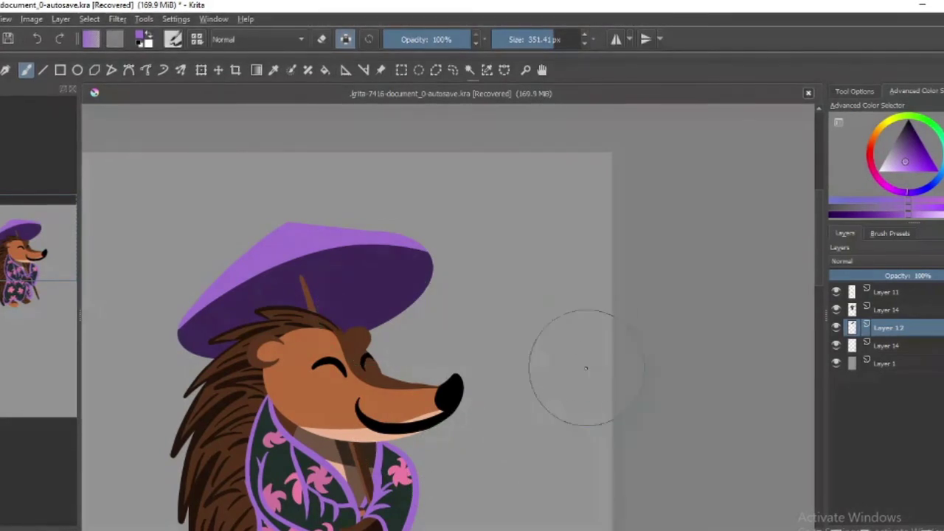
Step: Sample the brown colour and add a new empty layer above Layer 14
ctrl+click(315, 326)
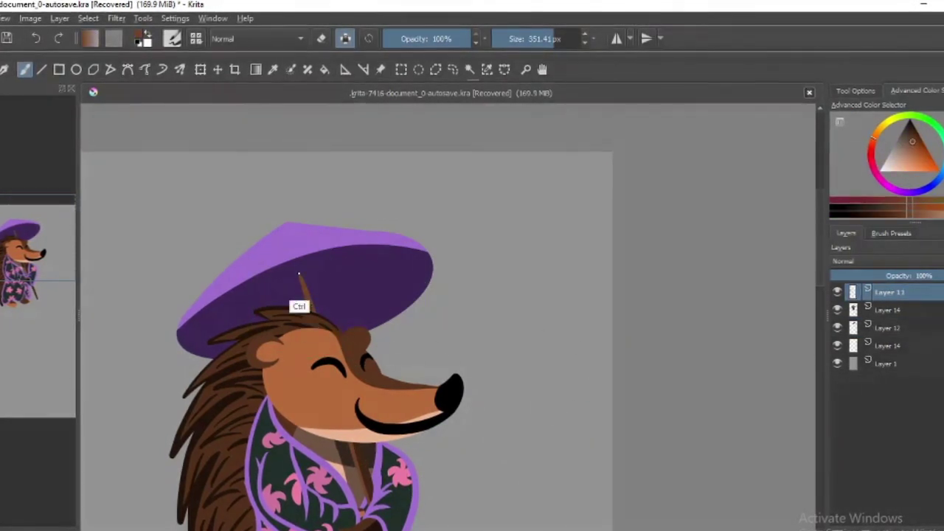
click(885, 345)
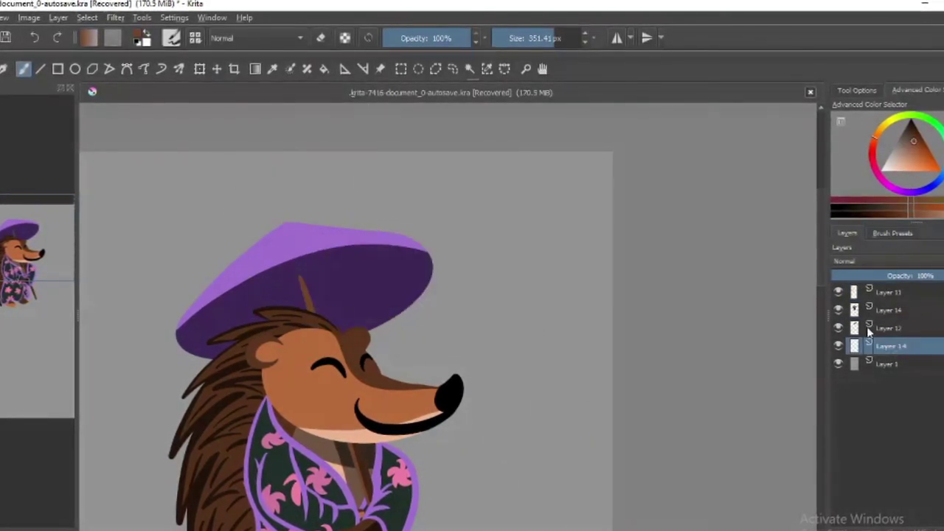
click(838, 328)
click(885, 364)
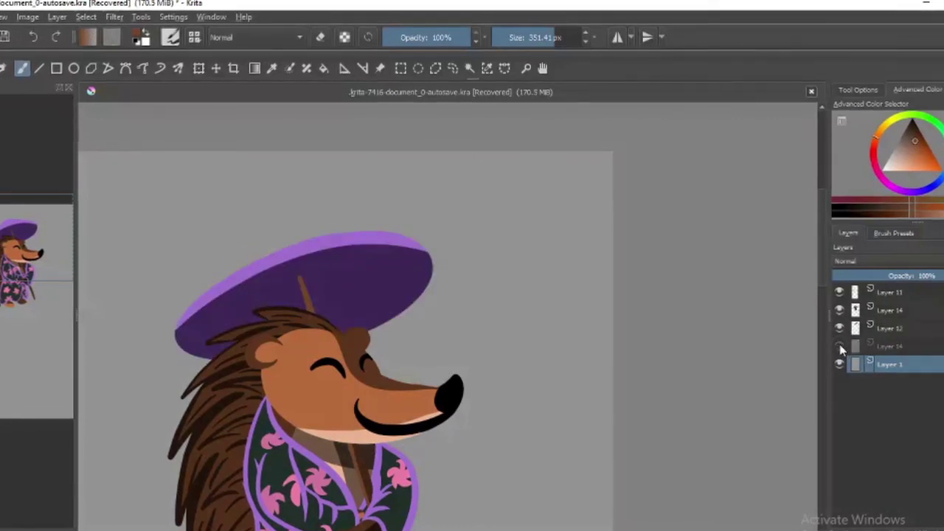
click(845, 345)
click(846, 502)
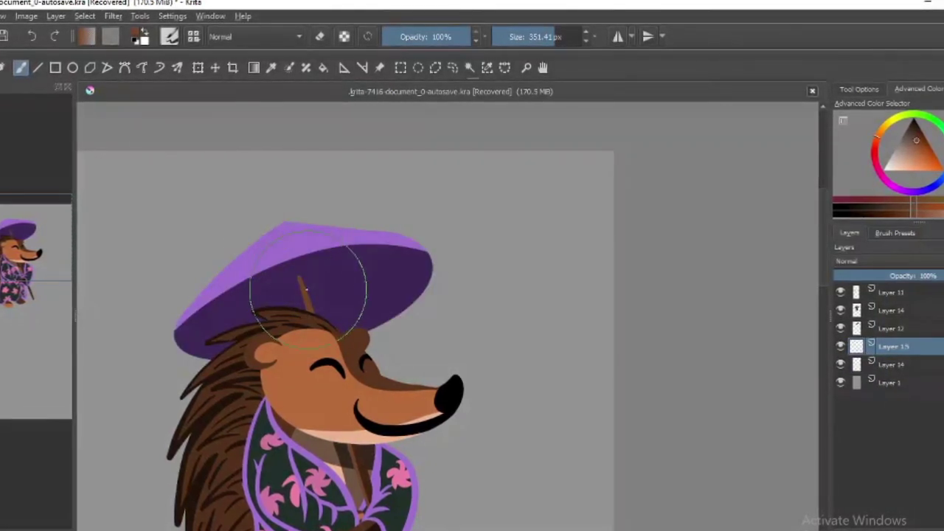
click(892, 293)
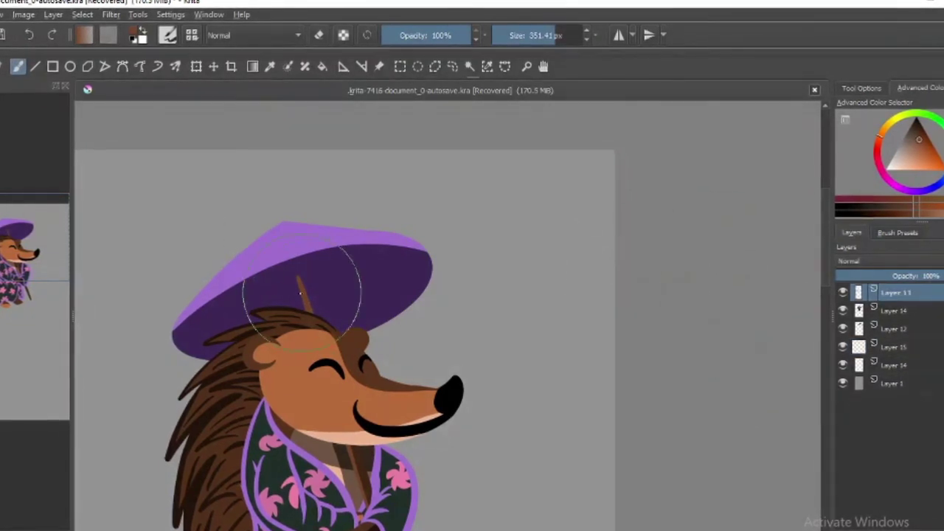
key(Page_Down)
key(Page_Down)
key(Page_Down)
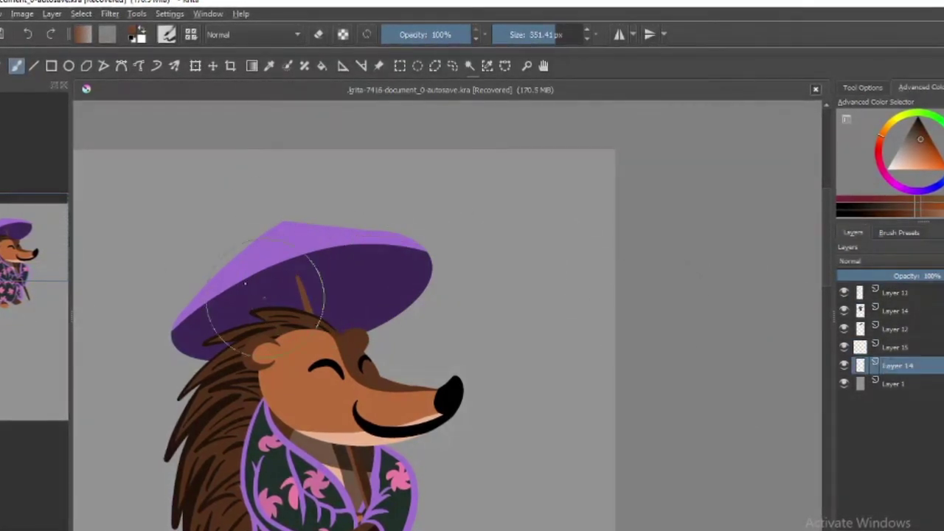
key(Page_Up)
key(Page_Up)
key(Page_Up)
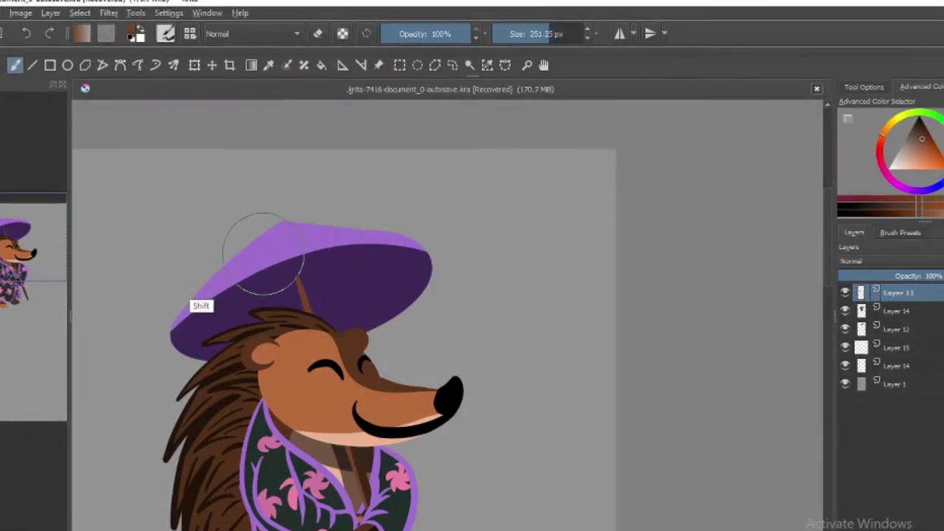
drag(207, 303, 279, 222)
drag(254, 258, 284, 221)
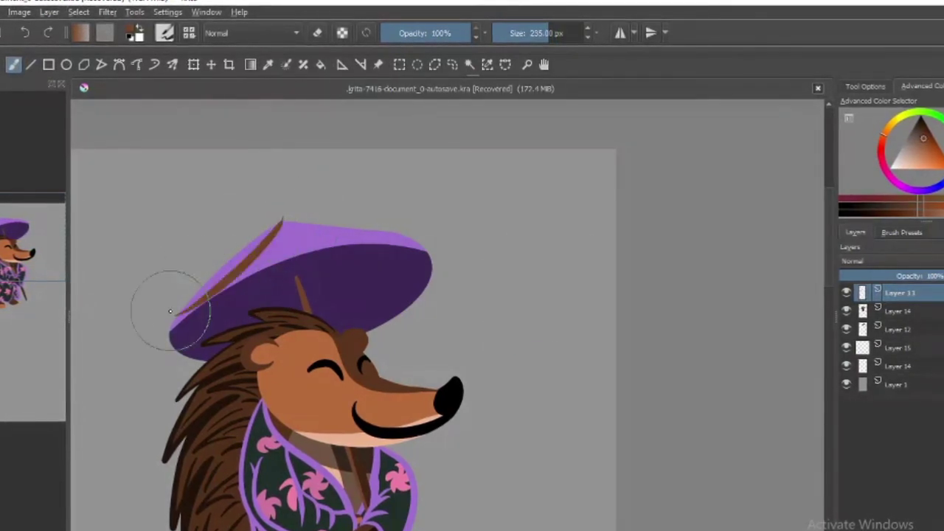
drag(195, 314, 285, 254)
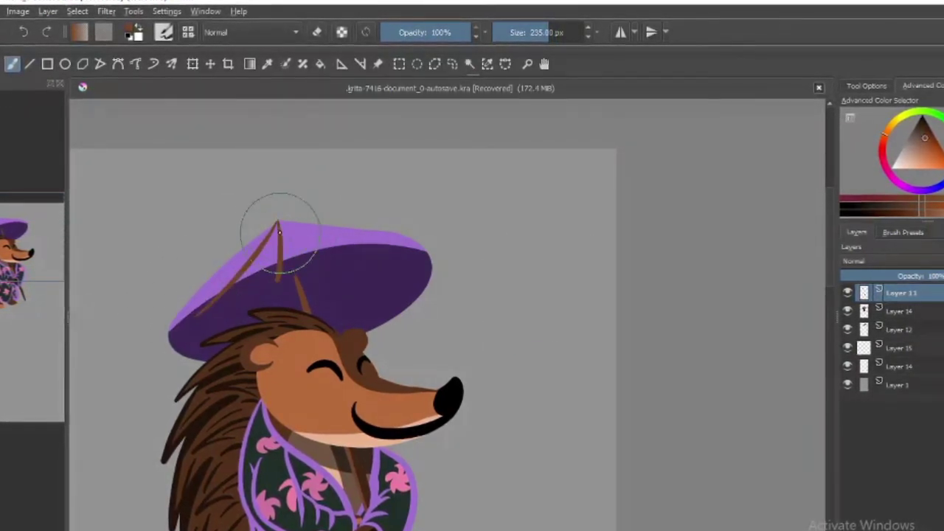
drag(279, 221, 353, 254)
key(ctrl+z)
drag(291, 229, 346, 241)
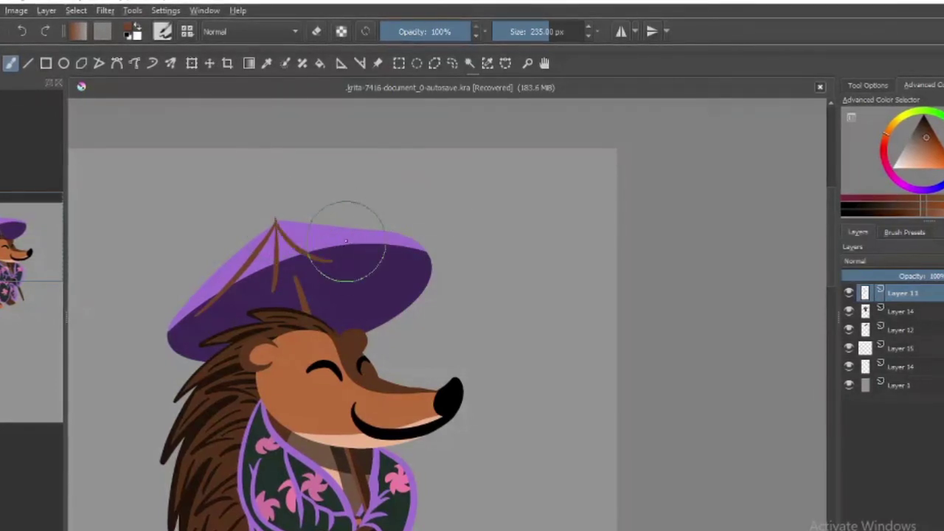
drag(275, 220, 339, 255)
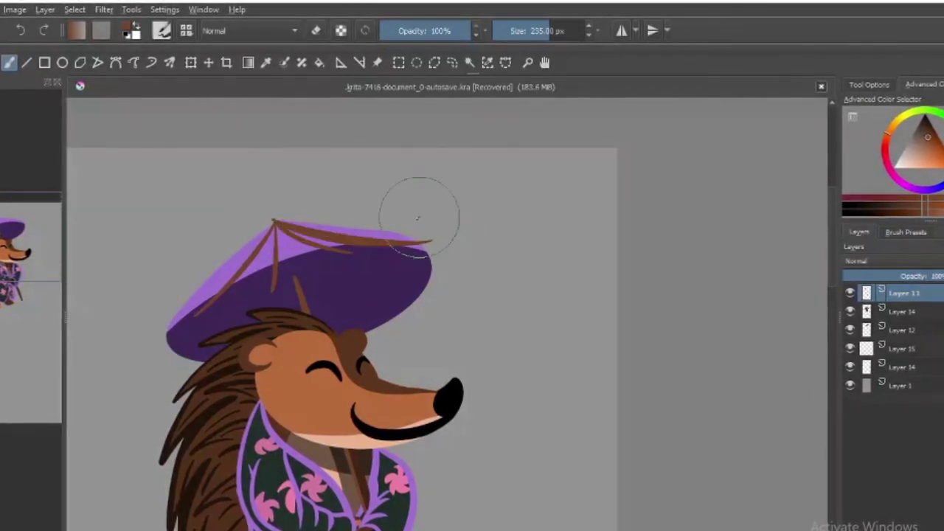
key(ctrl+z)
key(ctrl+z)
key(ctrl+z)
click(856, 367)
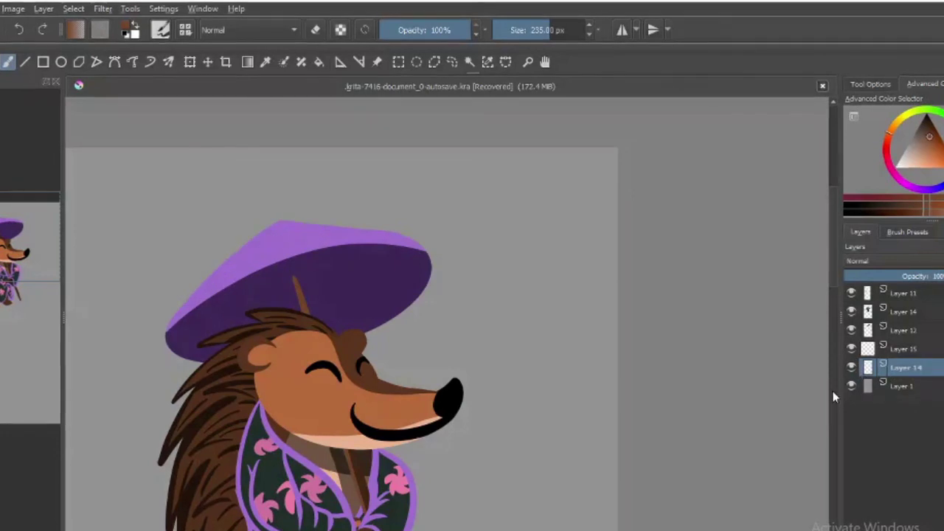
click(853, 350)
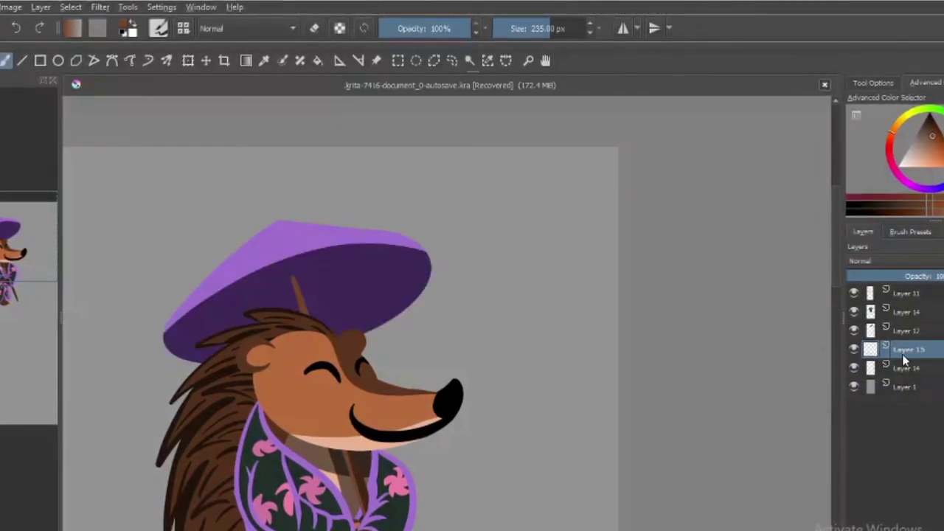
Step: Drag Layers 15 and 14 above Layer 12 so the stick sits behind the hat
drag(857, 336, 859, 325)
drag(863, 368, 863, 329)
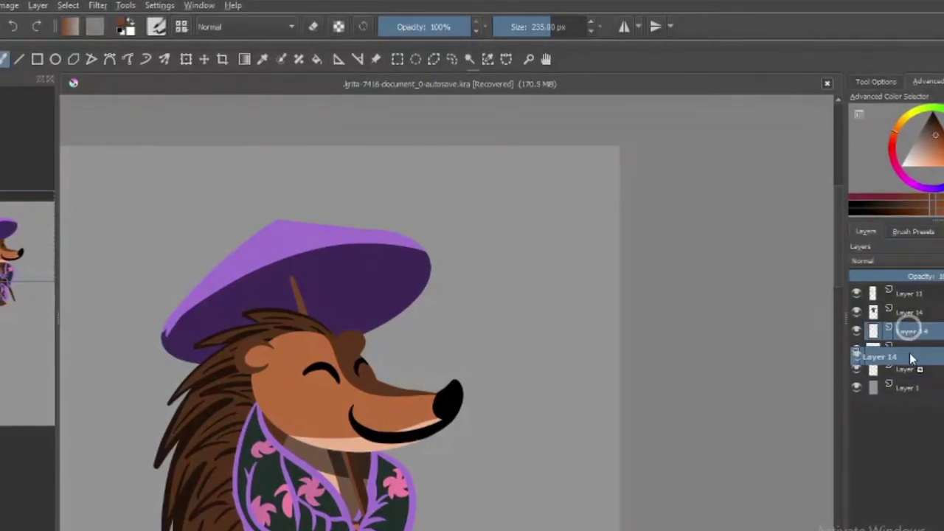
drag(873, 331, 867, 333)
Step: Erase the stick's tip over the hat top and merge the hat layers down with Ctrl+E
click(898, 352)
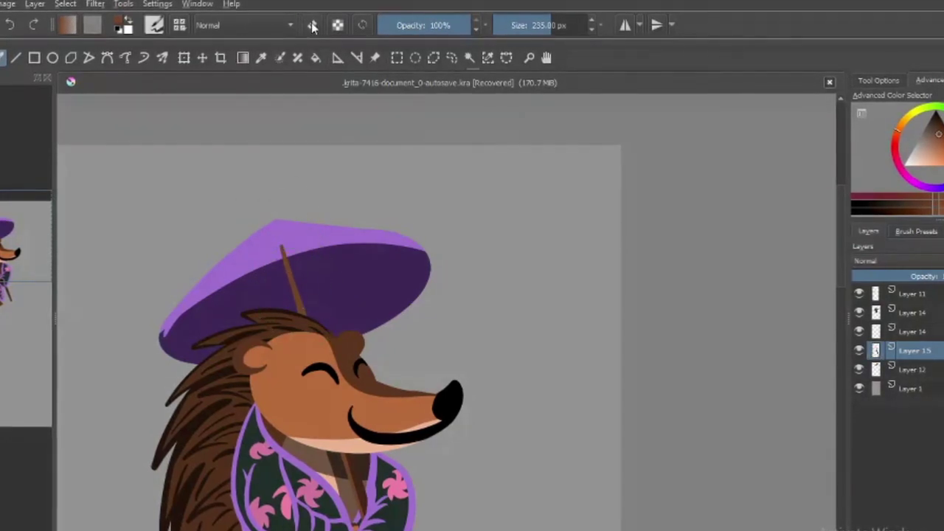
click(266, 261)
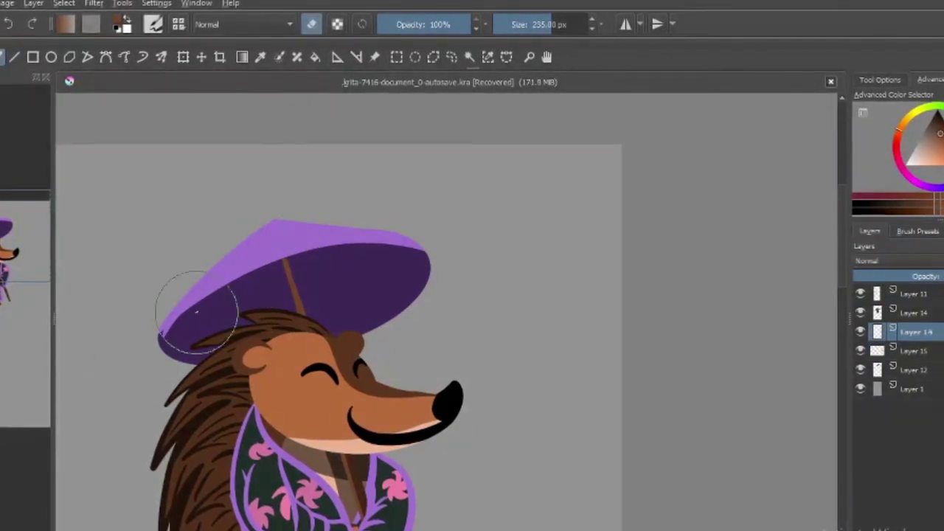
click(862, 332)
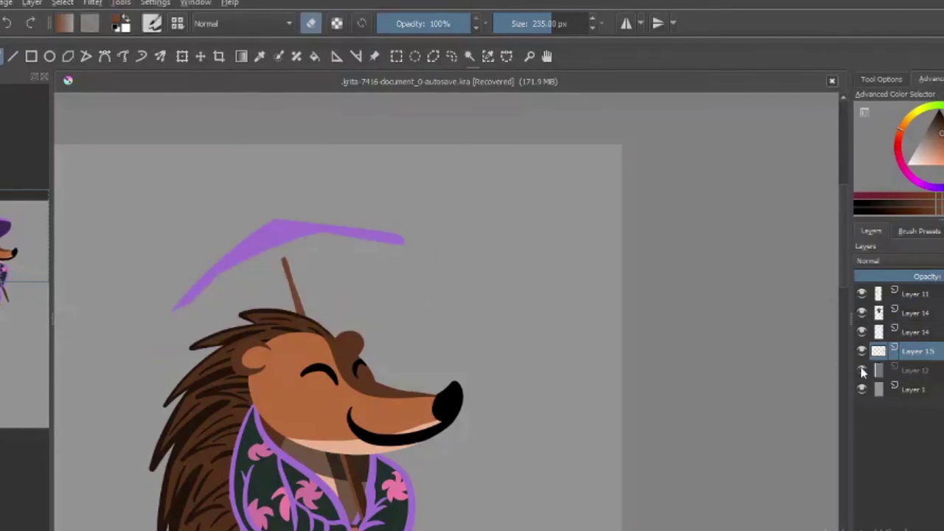
click(903, 374)
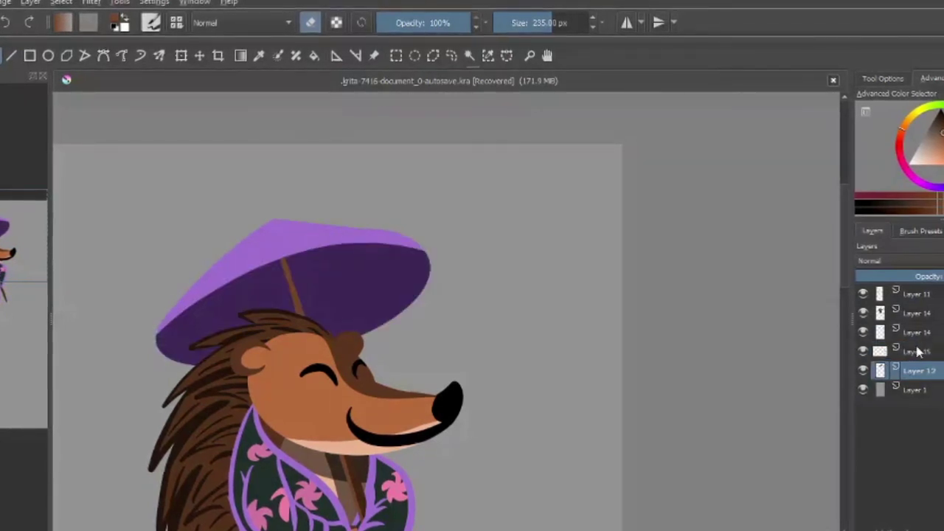
key(ctrl+e)
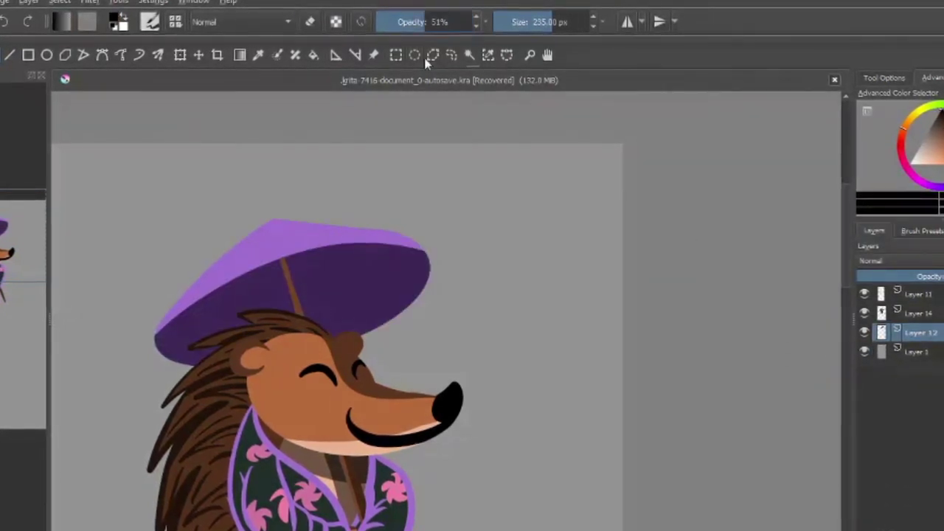
Step: Enlarge the brush, undo the layer merge, and select a visible Layer 12 for shading
drag(291, 243, 317, 221)
key(slash)
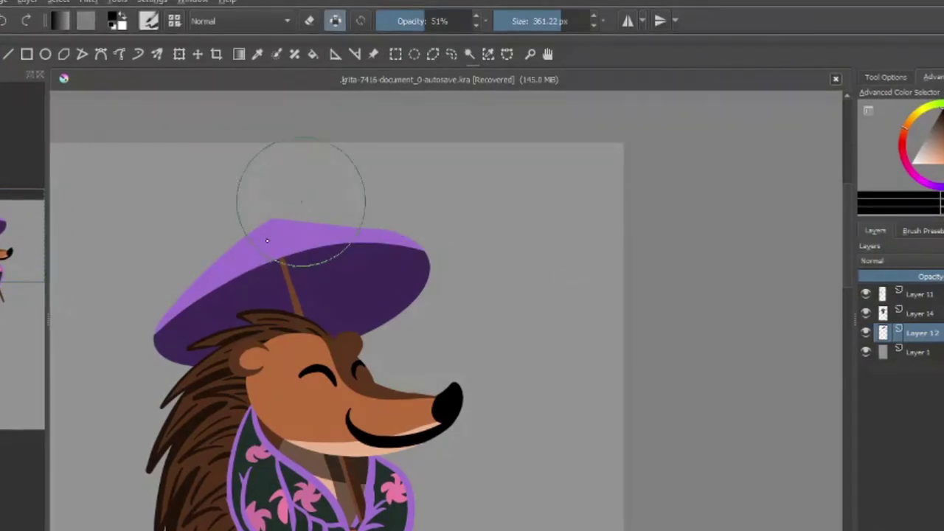
key(ctrl+z)
key(ctrl+z)
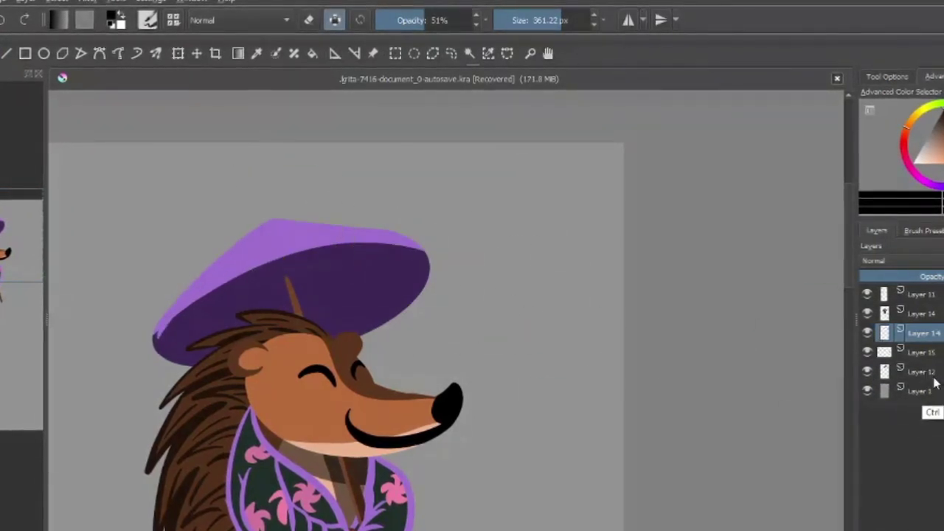
key(ctrl+z)
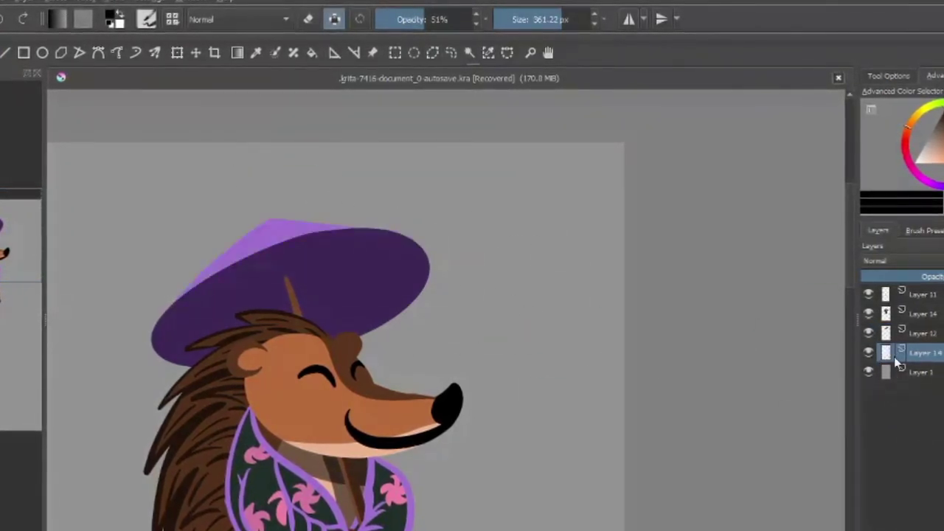
click(870, 334)
click(918, 333)
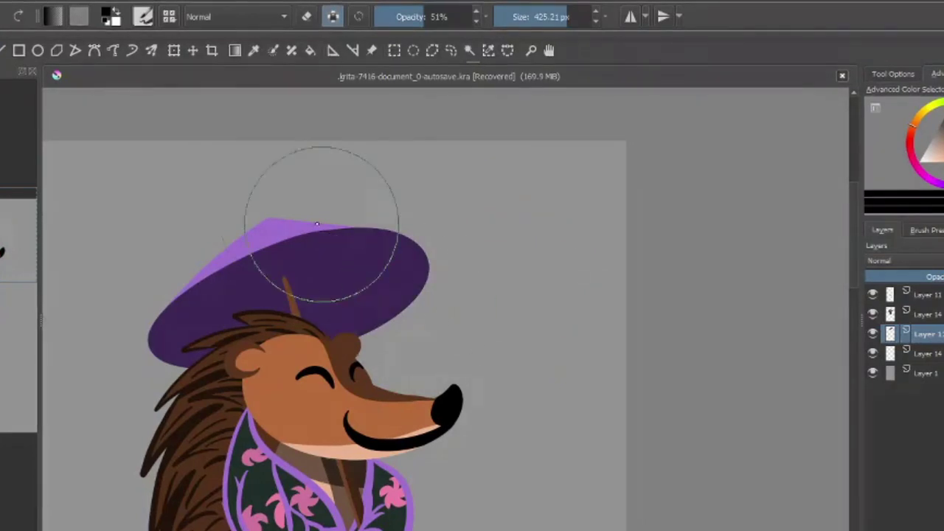
Step: Try dark shading on the hat's right side, ending with a semi-transparent stroke
drag(295, 232, 413, 280)
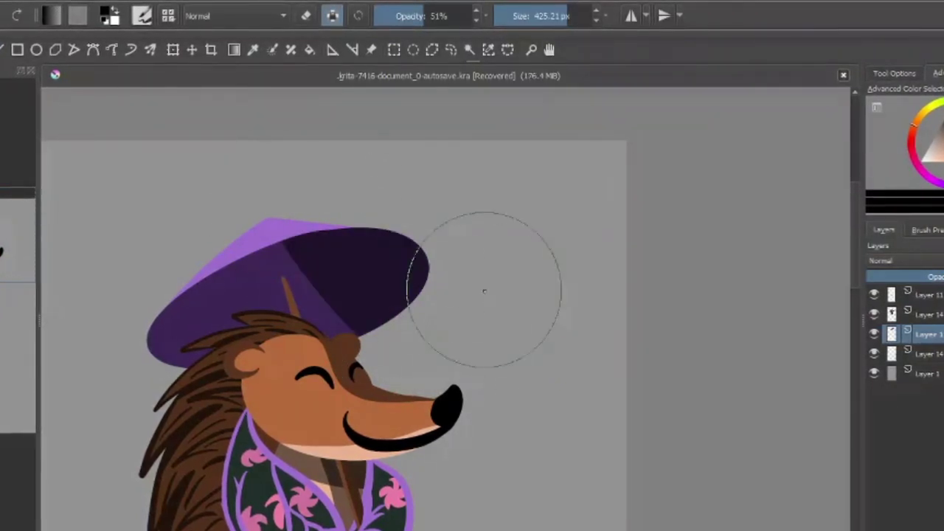
key(ctrl+z)
drag(295, 280, 398, 265)
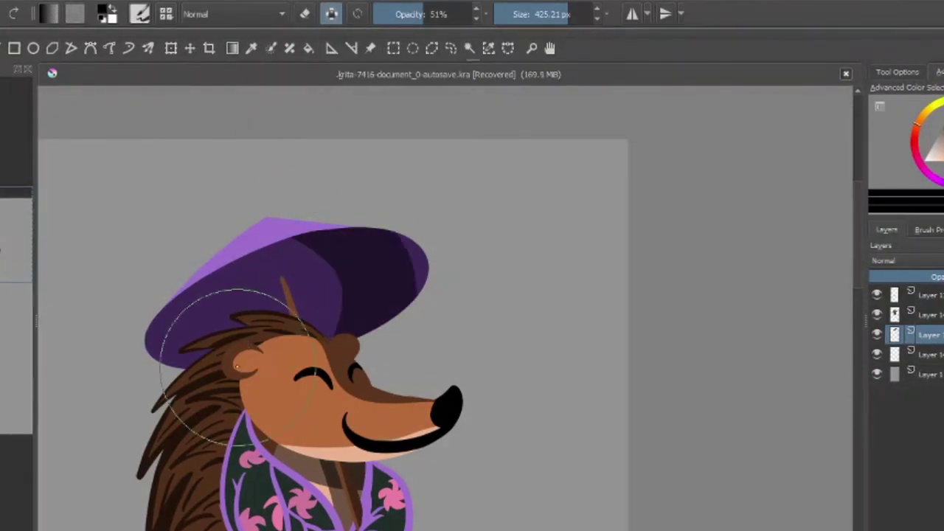
key(ctrl+z)
drag(270, 200, 389, 270)
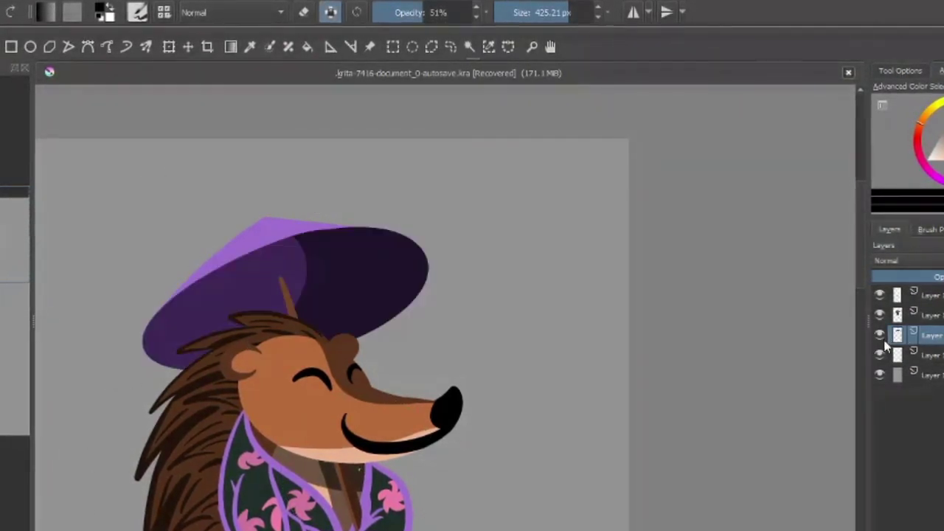
Step: On the layer below, paint a full-opacity lighter purple rim along the hat brim
click(910, 354)
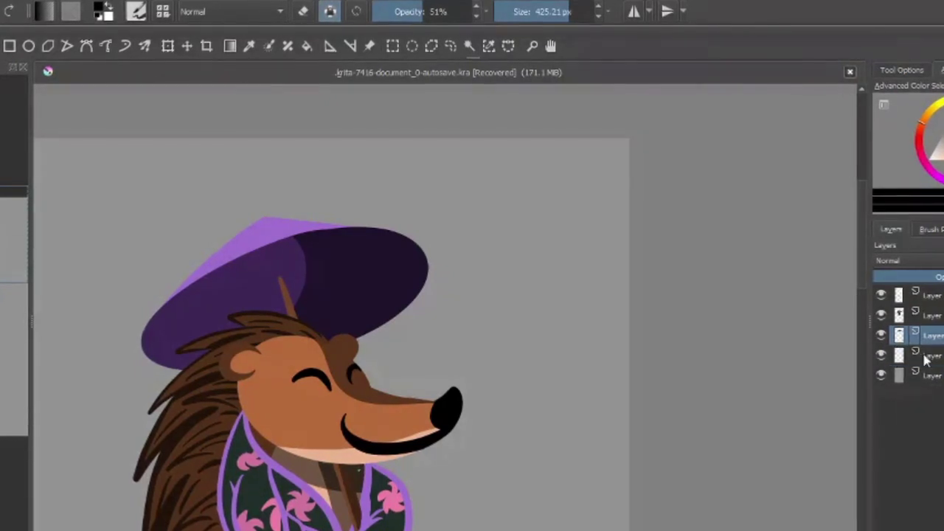
ctrl+click(126, 337)
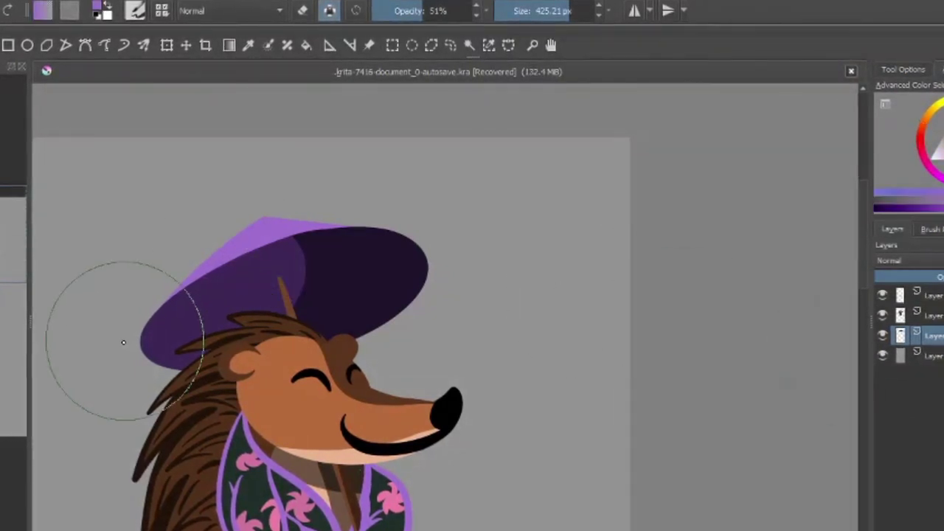
drag(133, 334, 204, 336)
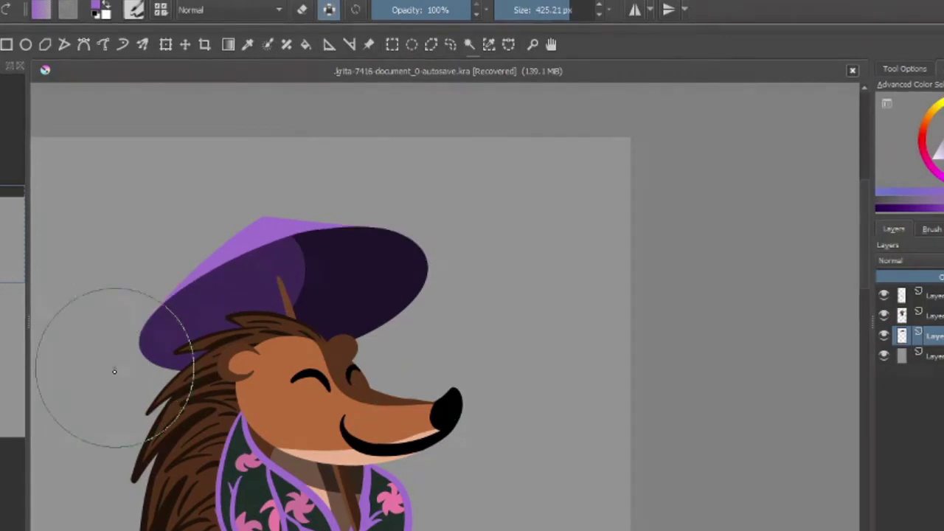
key(ctrl+z)
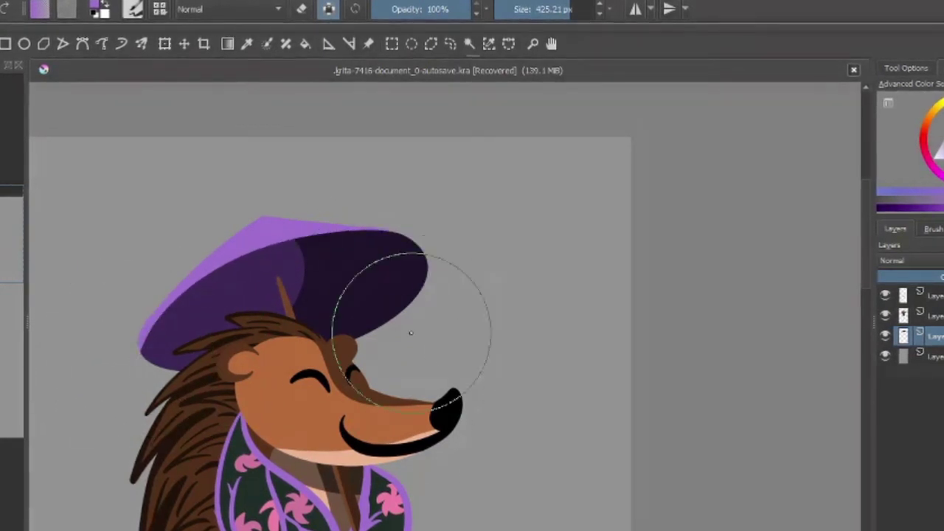
key(ctrl+shift+z)
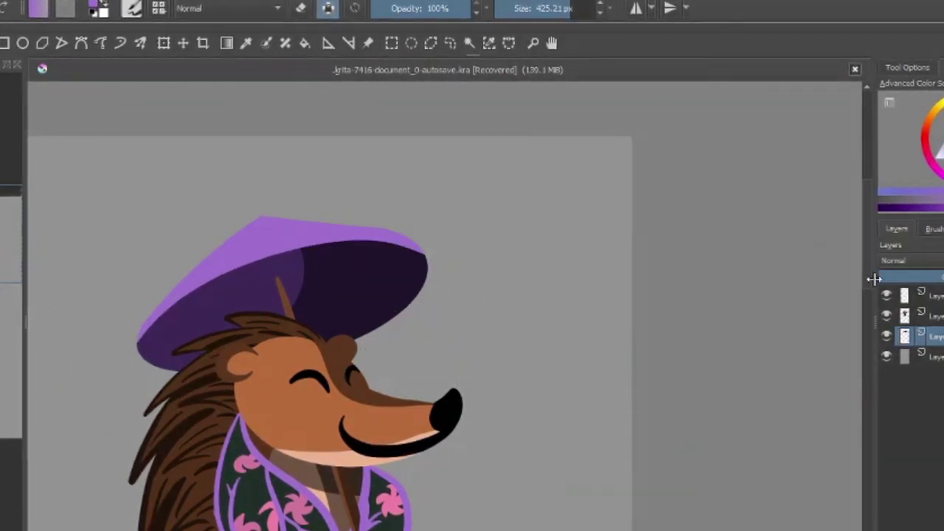
scroll(580, 433, up, 2)
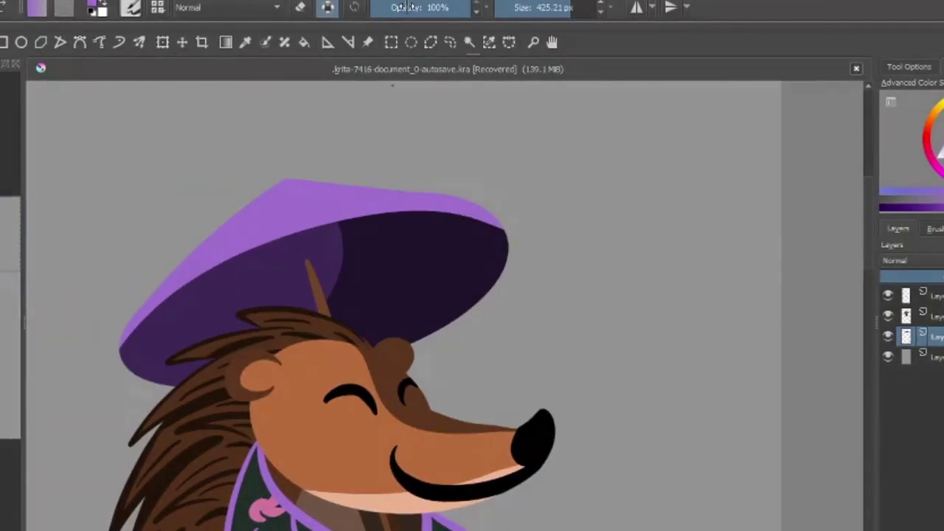
Step: Shrink the brush and draw dark hatch lines across the hat top and brim
drag(267, 215, 222, 215)
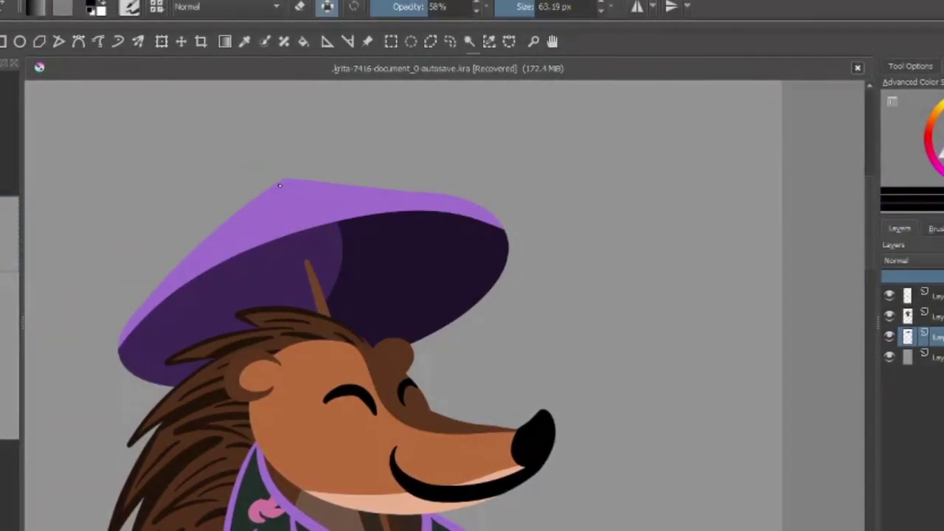
mouse_move(368, 199)
mouse_down()
mouse_move(299, 183)
mouse_move(306, 200)
mouse_up()
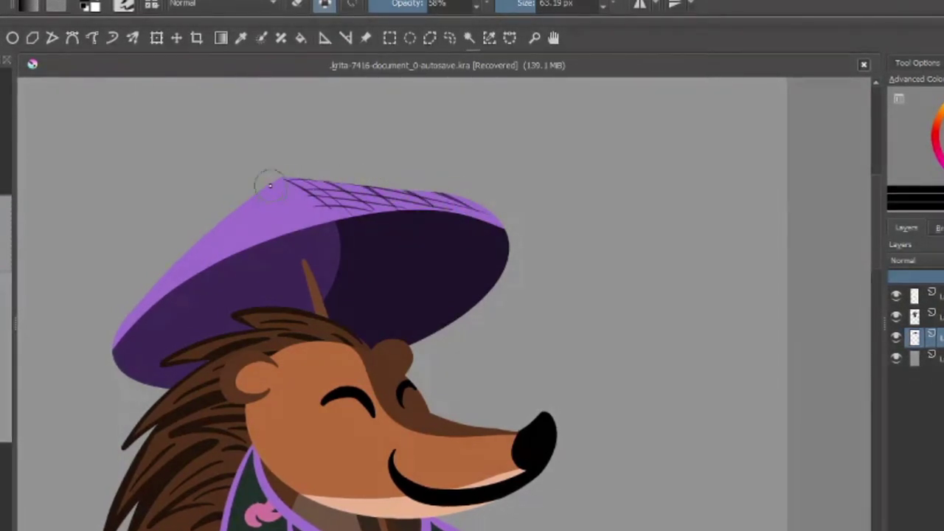
key(ctrl+z)
drag(187, 267, 271, 225)
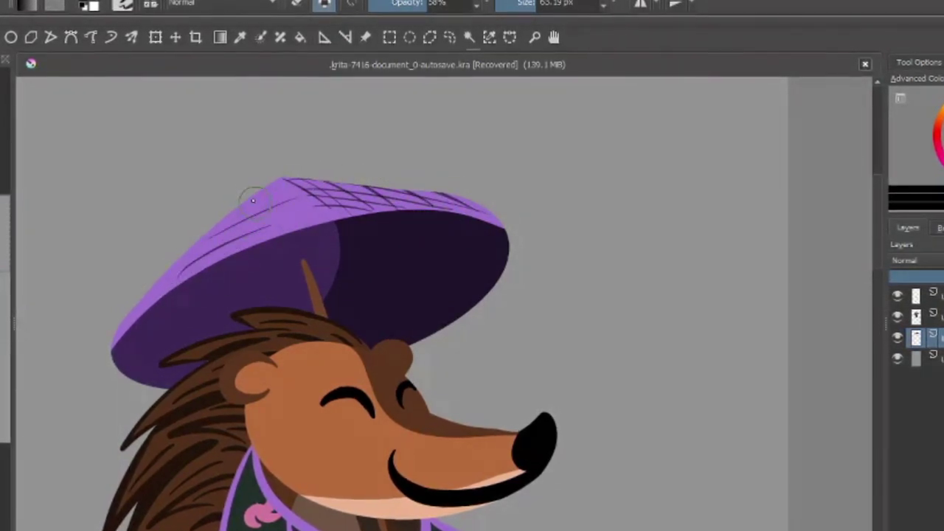
key(ctrl+z)
drag(153, 301, 235, 252)
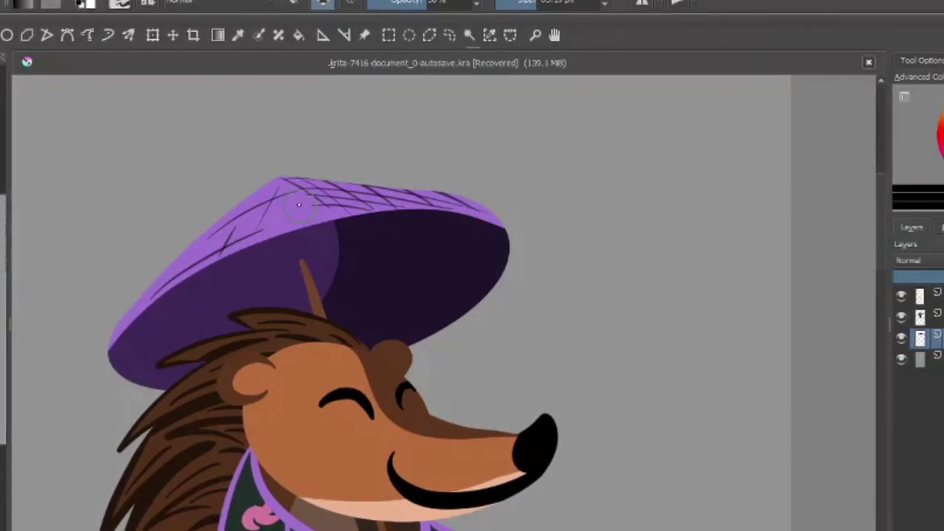
key(ctrl+z)
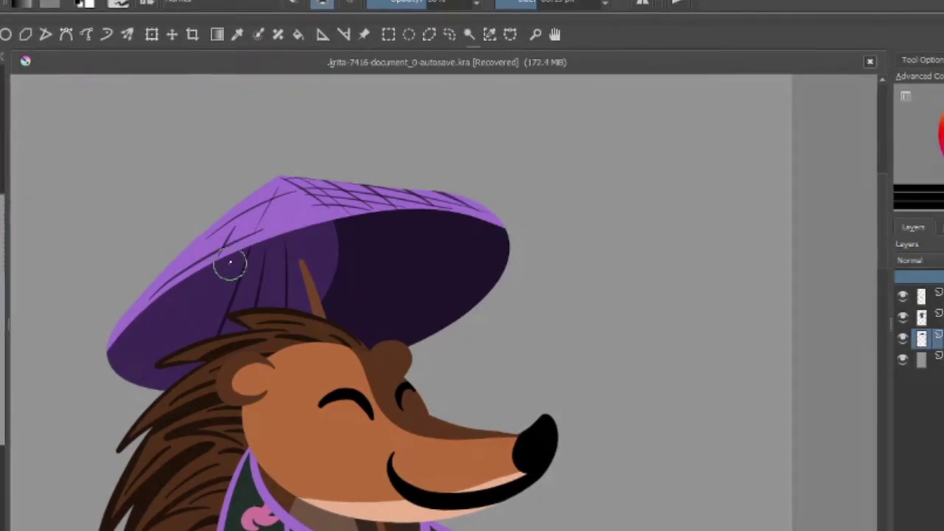
drag(228, 263, 188, 339)
key(ctrl+z)
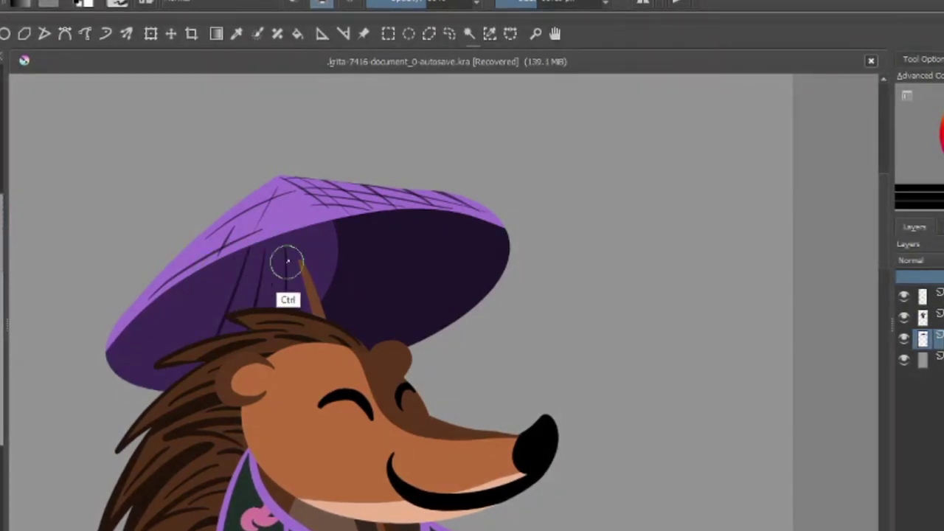
drag(289, 240, 289, 309)
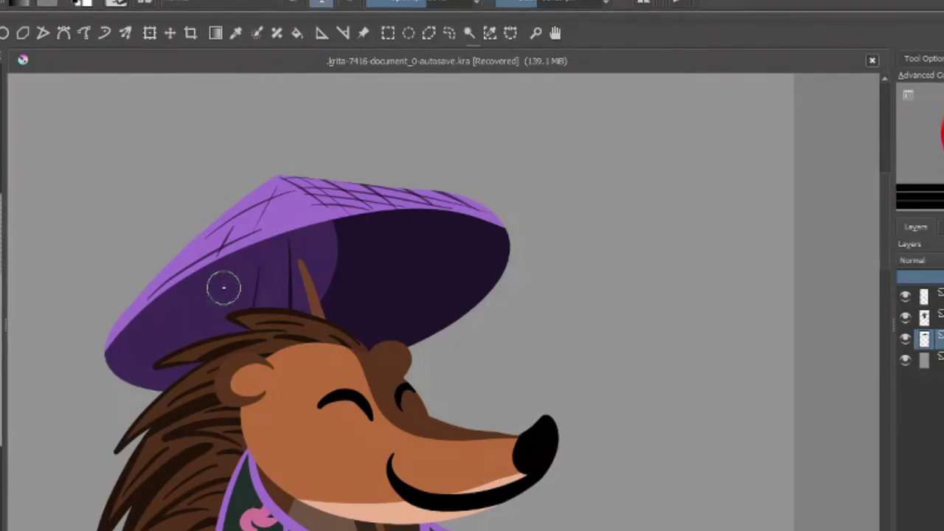
drag(223, 288, 205, 301)
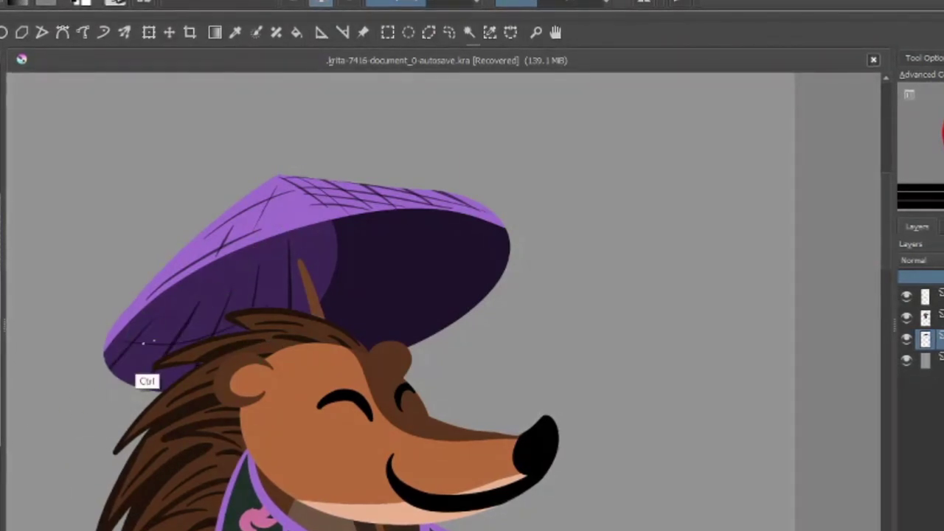
Step: Sample the dark colour and crosshatch the hat's underside with diagonal lines
ctrl+click(351, 273)
drag(339, 230, 420, 332)
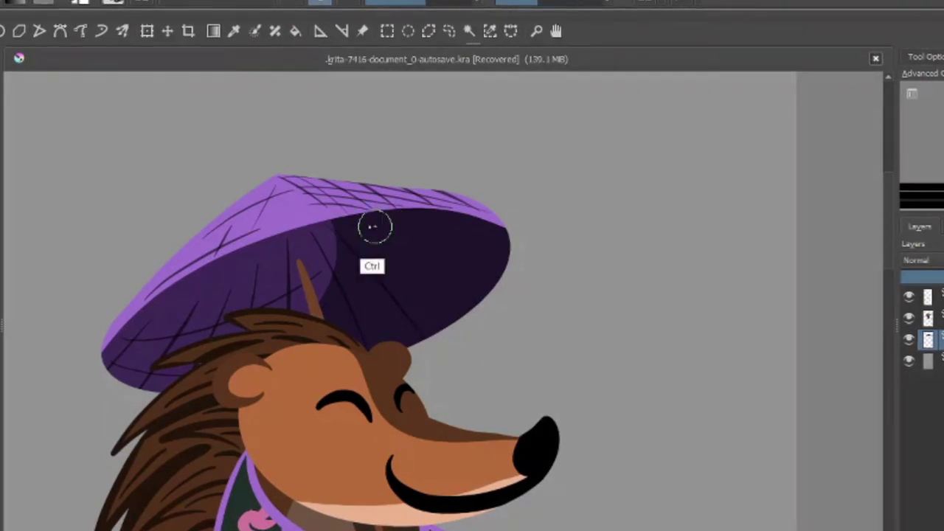
drag(374, 226, 441, 292)
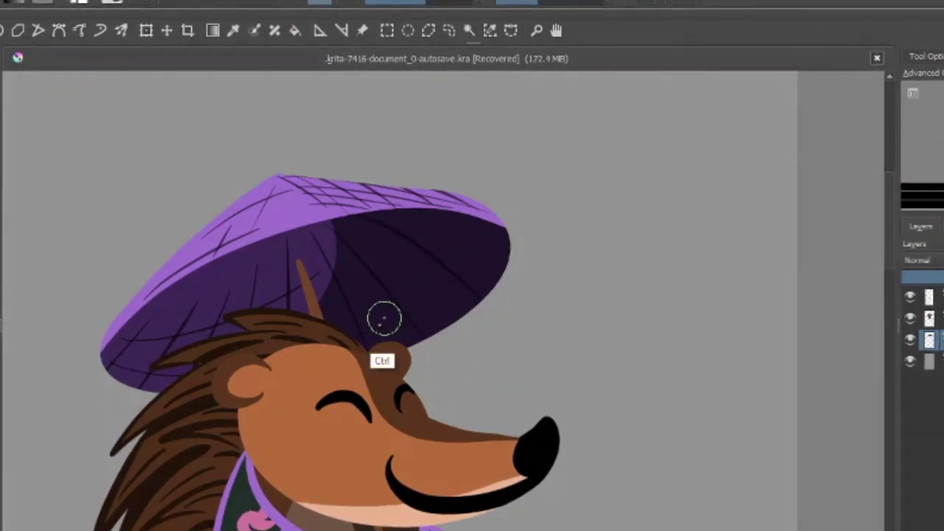
drag(369, 333, 420, 287)
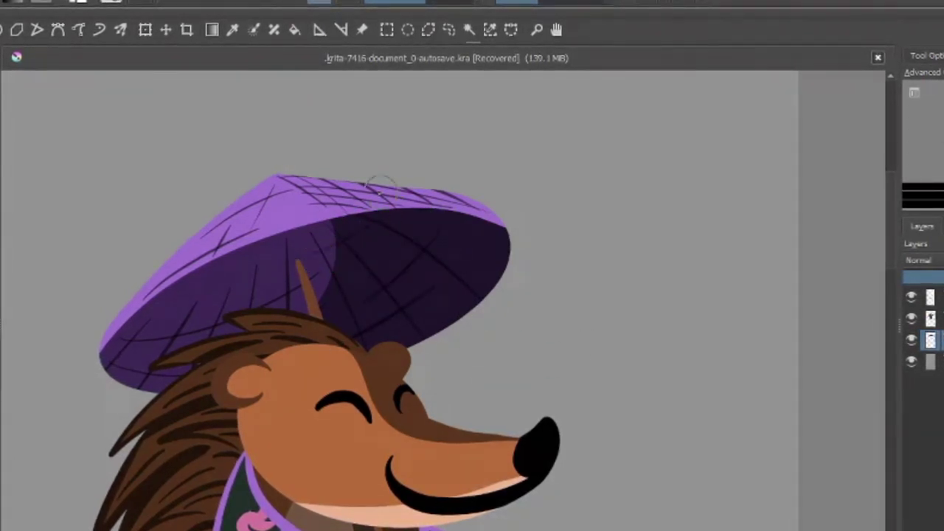
drag(216, 279, 287, 254)
Step: Zoom in and paint a pale highlight along the hat's upper-left rim
scroll(398, 295, down, 5)
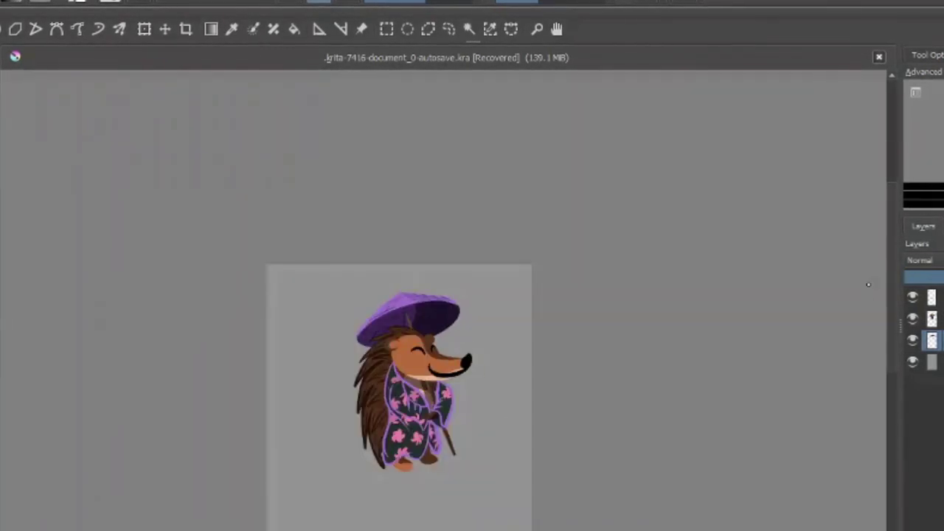
scroll(398, 295, up, 2)
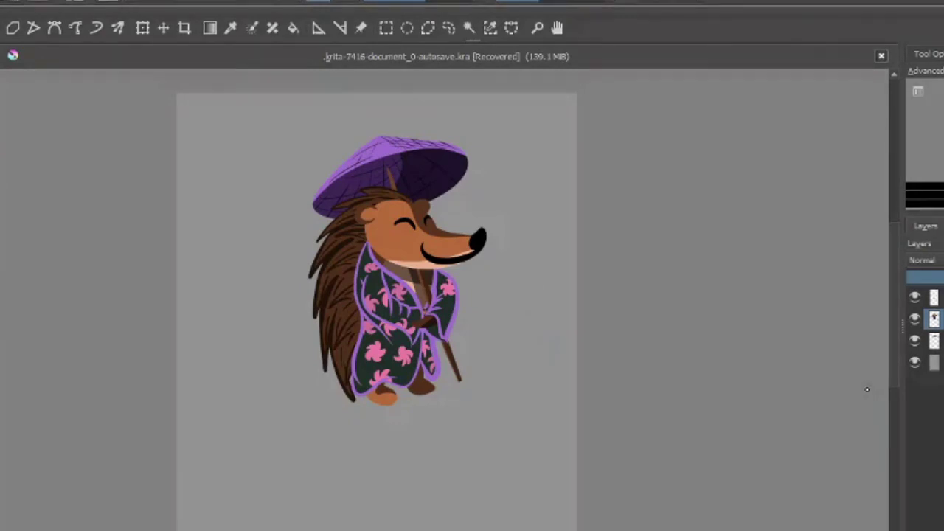
key(plus)
scroll(871, 429, up, 3)
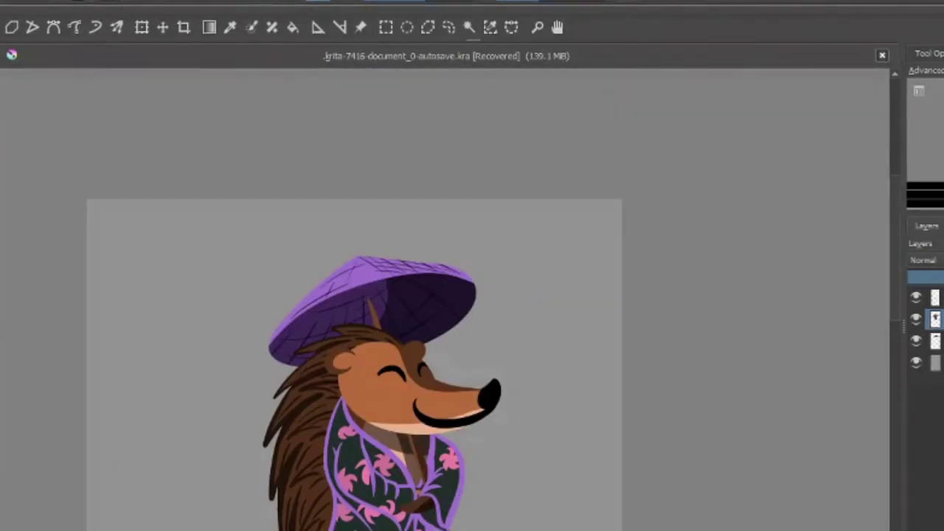
key(plus)
key(Page_Down)
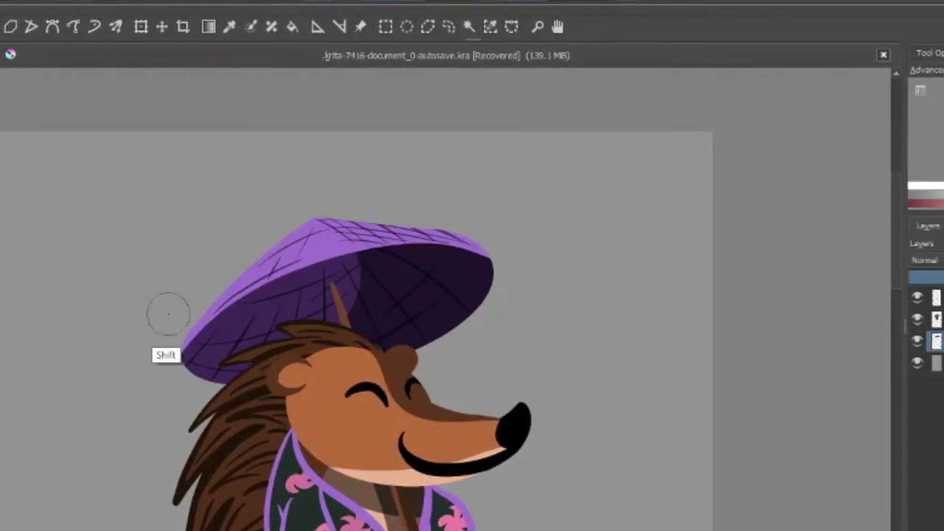
drag(179, 331, 222, 302)
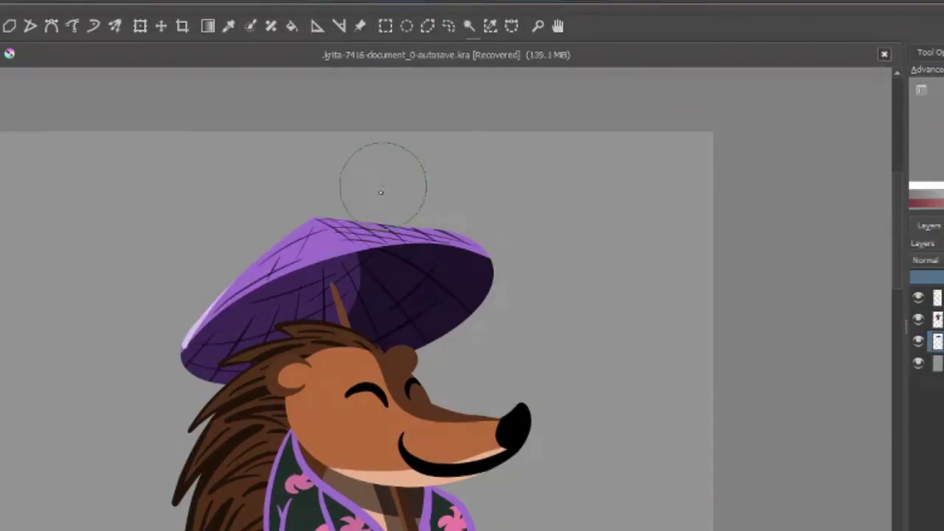
click(926, 199)
mouse_move(151, 368)
mouse_down()
mouse_move(274, 274)
mouse_move(361, 301)
mouse_up()
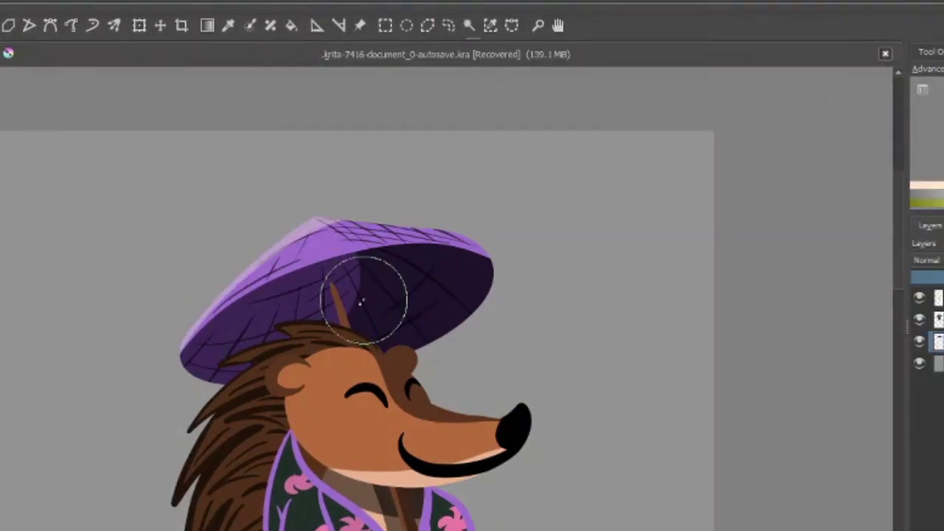
Step: Try tan highlights on the quills, undo them, and zoom out to the whole hedgehog
scroll(204, 184, down, 3)
key(Page_Up)
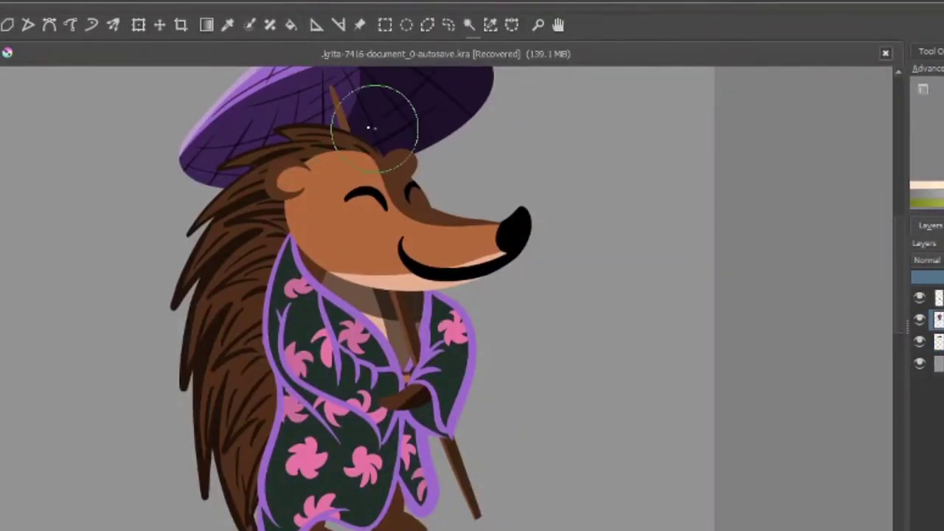
mouse_move(343, 131)
mouse_down()
mouse_move(273, 129)
mouse_move(214, 162)
mouse_up()
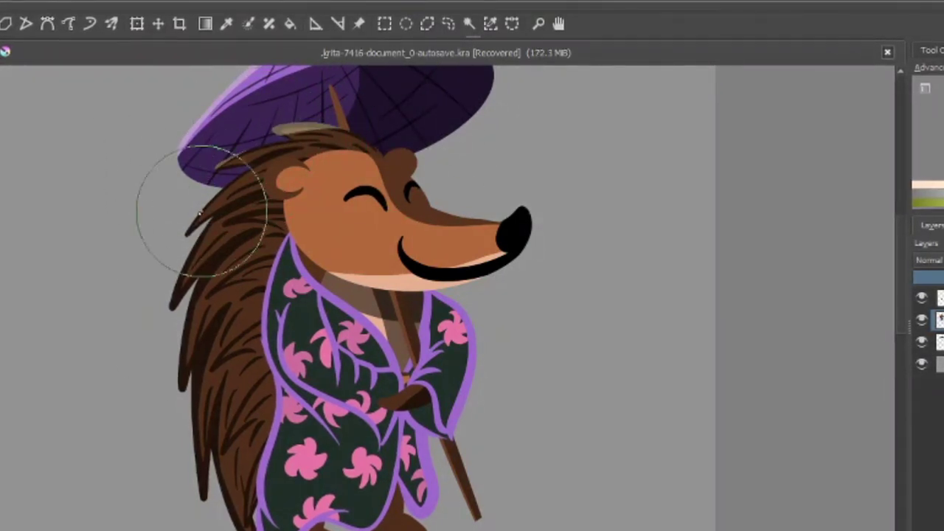
mouse_move(206, 198)
mouse_down()
mouse_move(185, 235)
mouse_move(171, 308)
mouse_up()
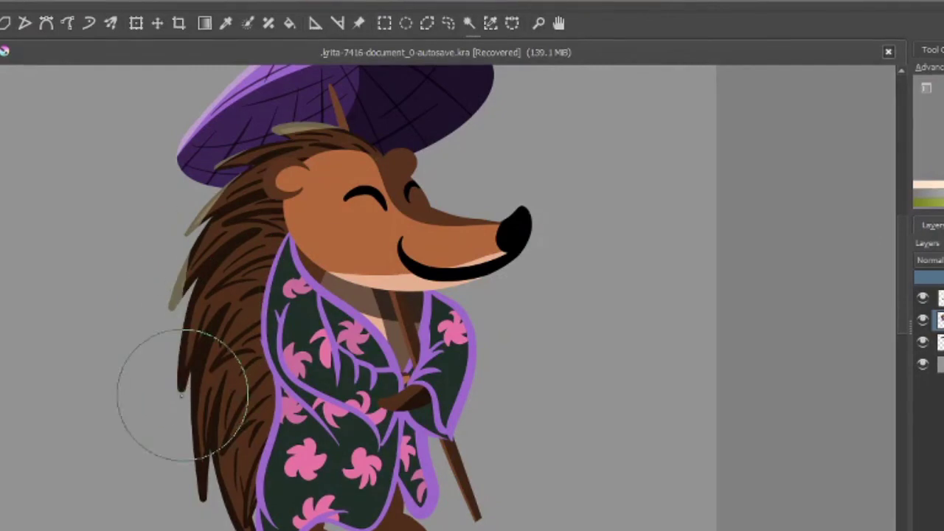
drag(185, 343, 179, 391)
drag(193, 446, 203, 502)
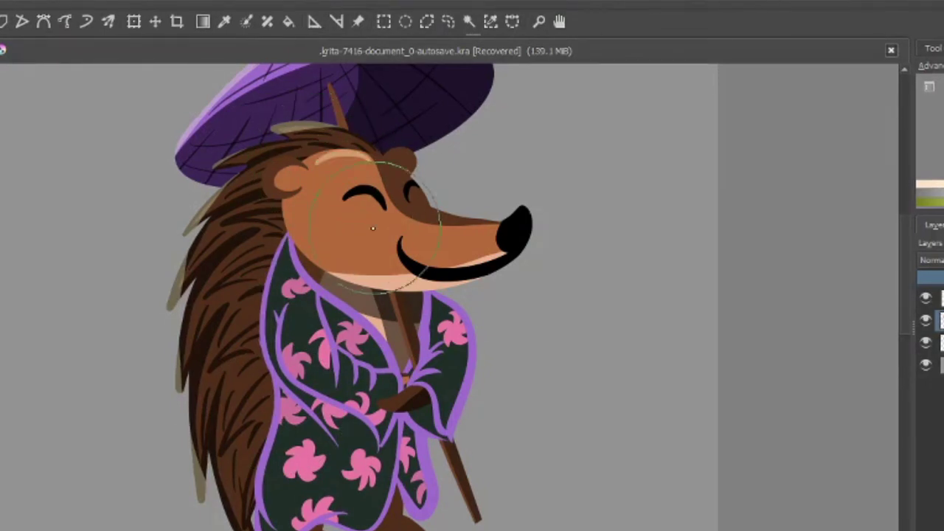
key(ctrl+z)
key(ctrl+z)
key(ctrl+z)
key(ctrl+minus)
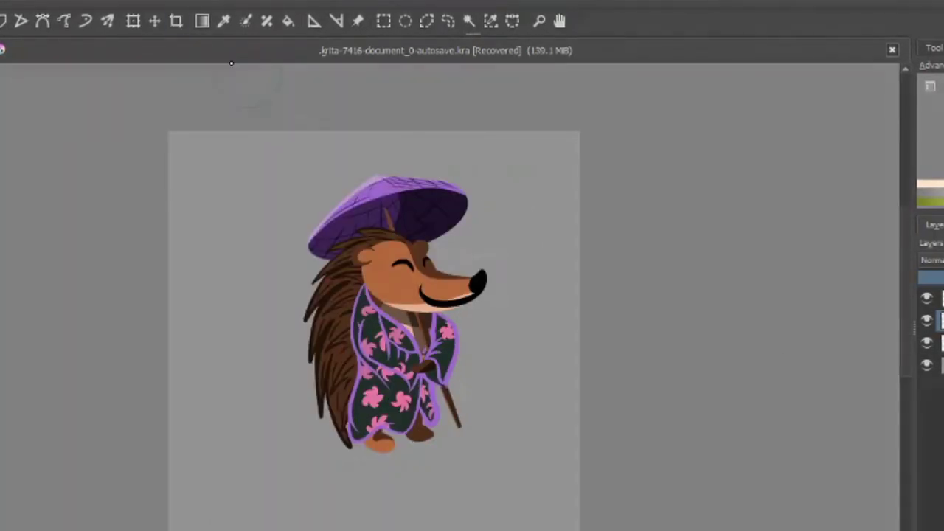
Step: Transform the hedgehog to move it left and slightly down
key(ctrl+t)
mouse_move(417, 420)
mouse_down()
mouse_move(310, 420)
mouse_move(306, 464)
mouse_up()
key(c)
Step: Crop the canvas tighter around the hedgehog, shifting the crop area slightly lower
click(378, 333)
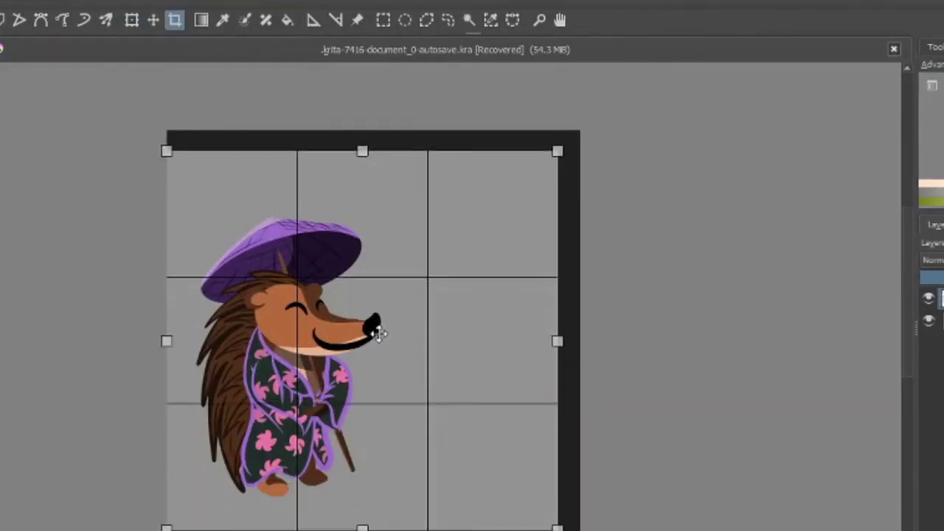
mouse_move(377, 334)
mouse_down()
mouse_move(370, 342)
mouse_move(462, 373)
mouse_up()
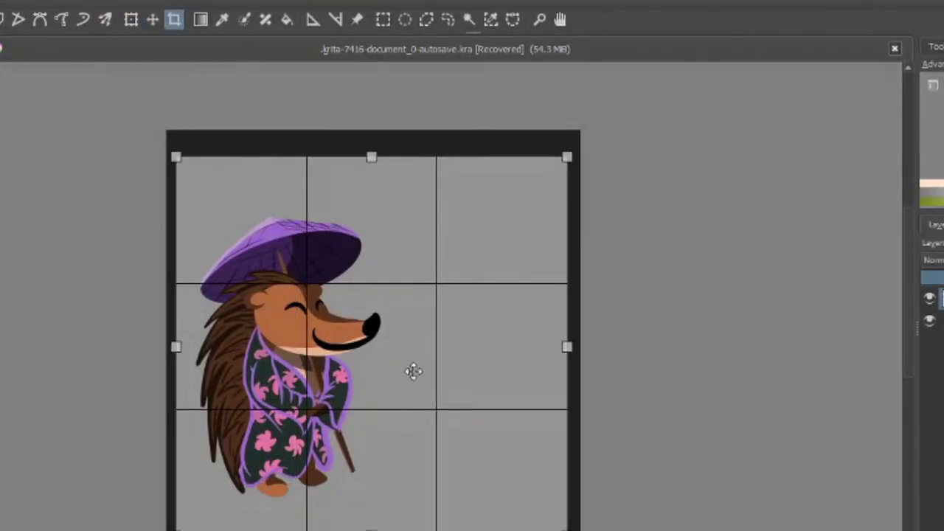
key(Return)
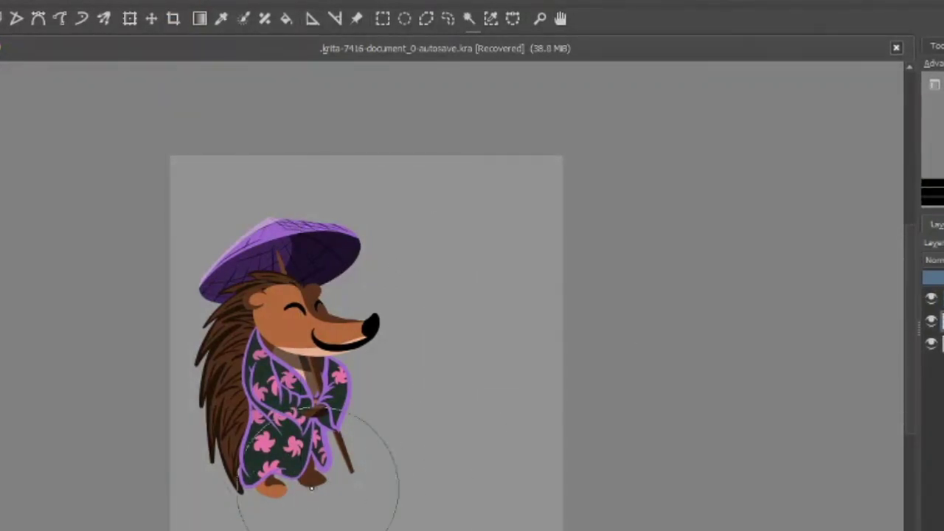
drag(287, 516, 442, 450)
key(ctrl+z)
drag(317, 495, 326, 524)
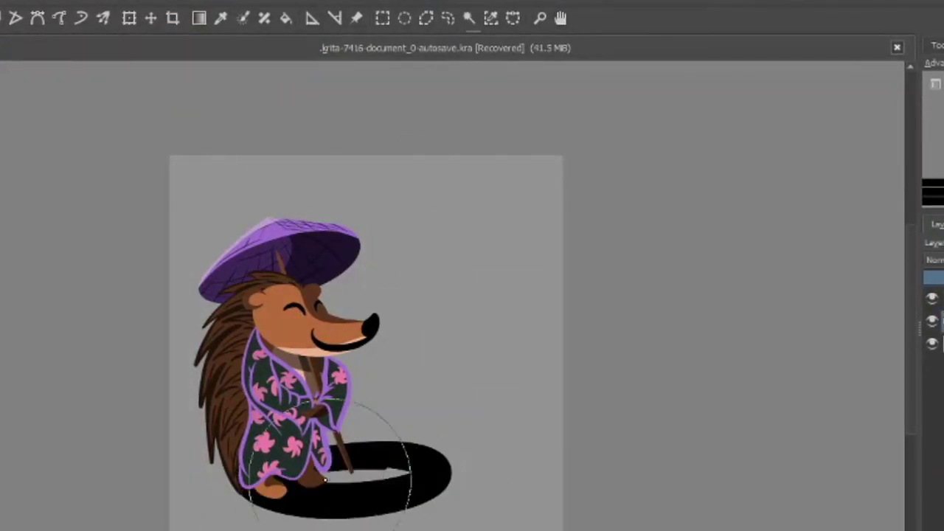
mouse_move(419, 445)
mouse_down()
mouse_move(457, 448)
mouse_move(474, 526)
mouse_up()
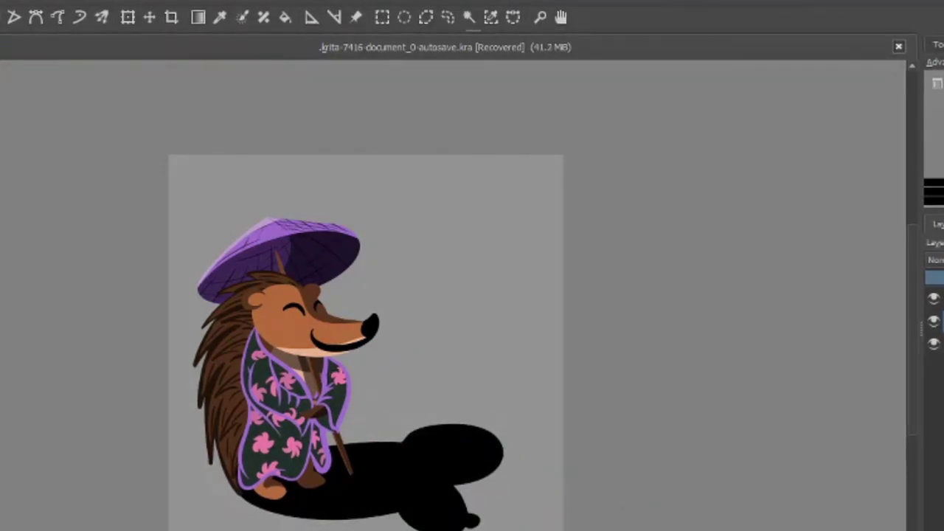
key(ctrl+z)
mouse_move(413, 443)
mouse_down()
mouse_move(433, 499)
mouse_move(328, 480)
mouse_up()
drag(436, 420, 421, 436)
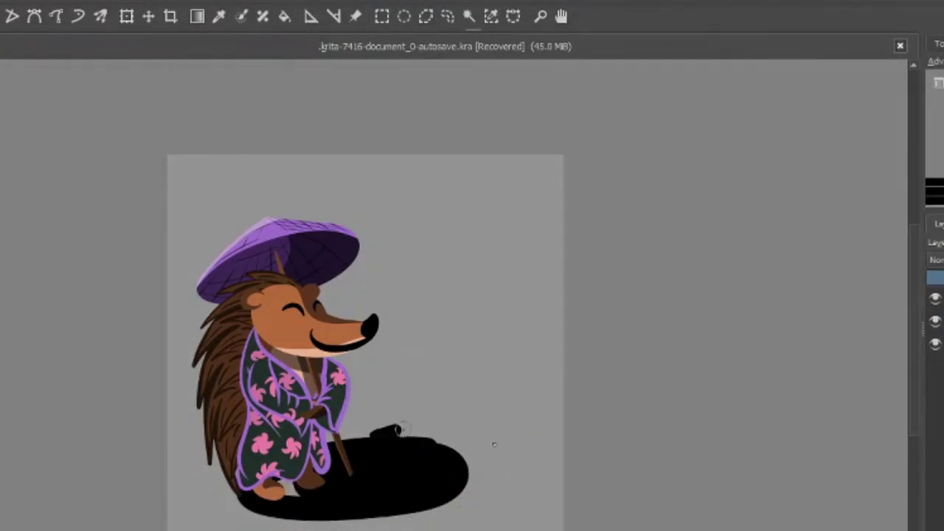
drag(485, 436, 464, 482)
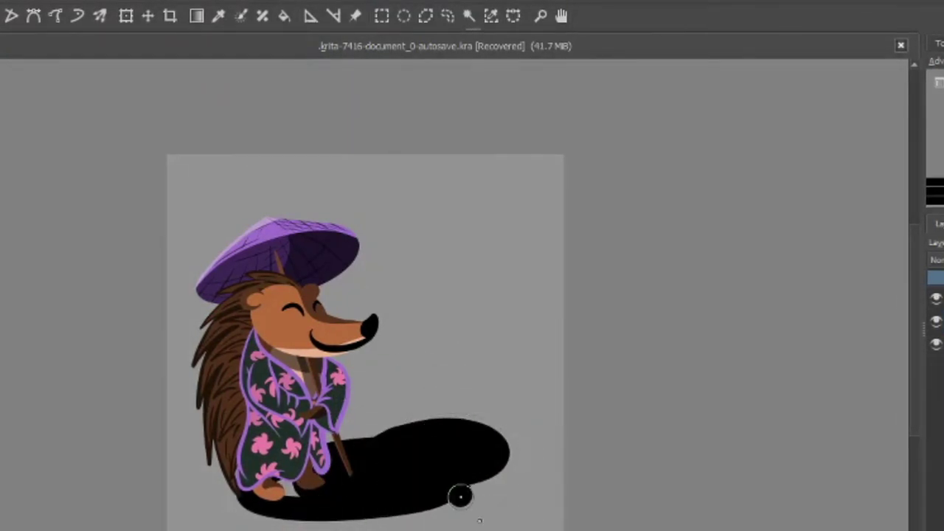
mouse_move(442, 513)
mouse_down()
mouse_move(451, 500)
mouse_move(405, 527)
mouse_up()
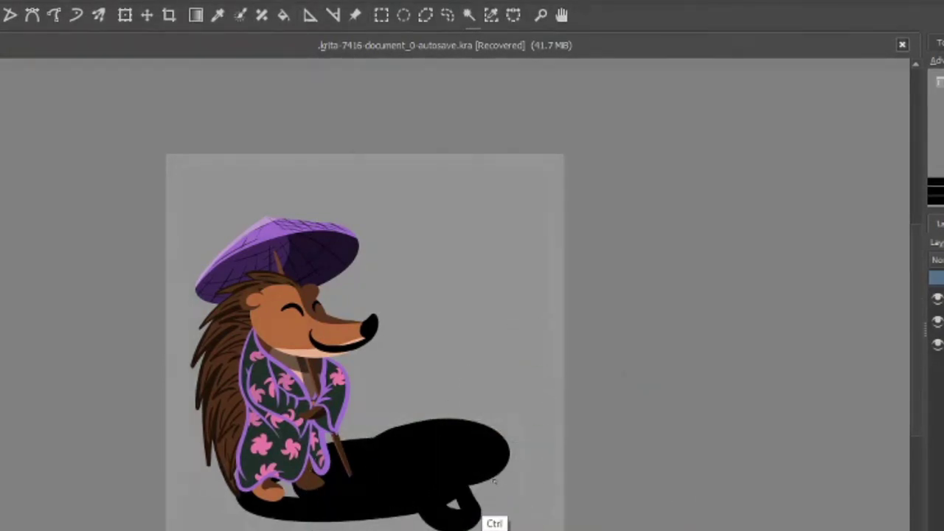
key(ctrl+z)
key(ctrl+z)
key(ctrl+shift+z)
drag(368, 428, 505, 396)
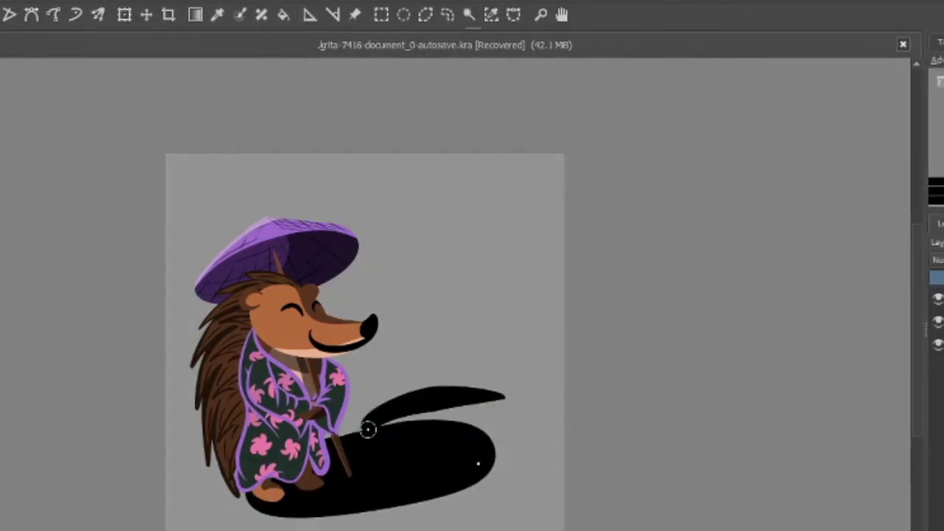
drag(368, 429, 510, 441)
key(f)
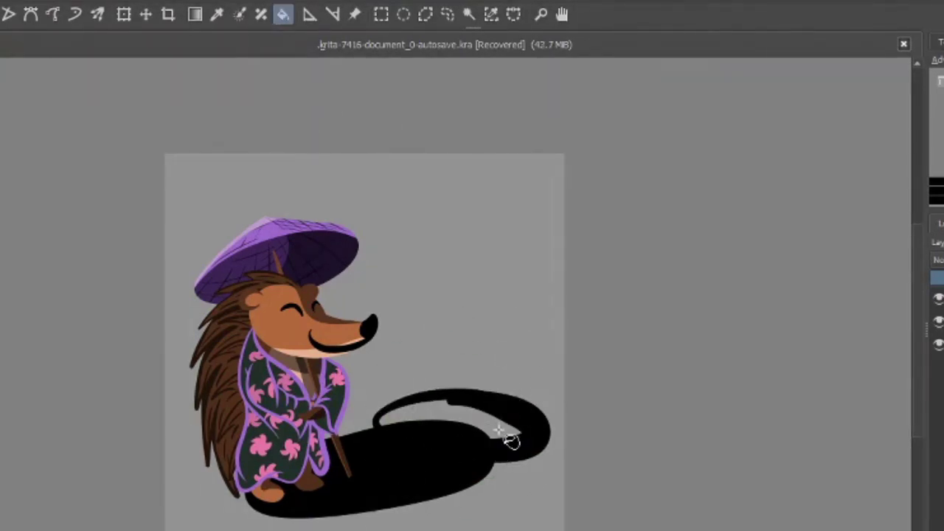
click(500, 430)
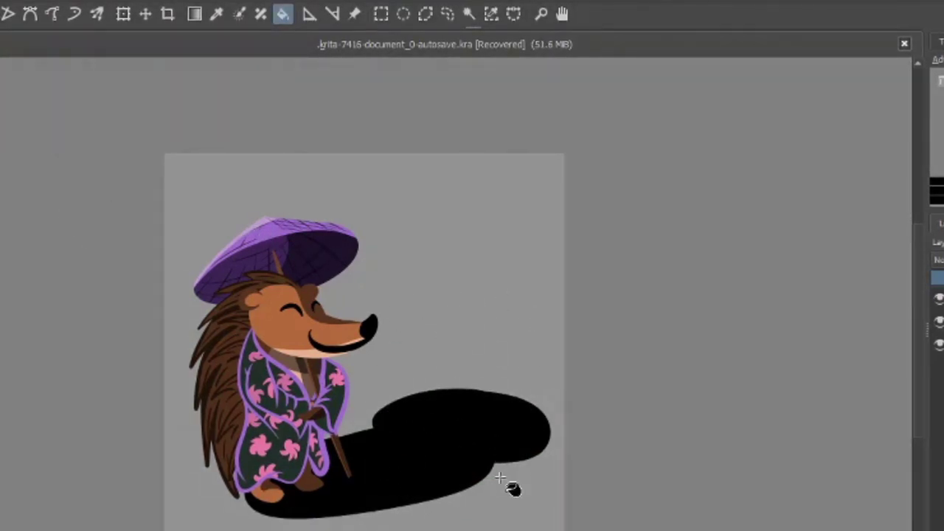
key(b)
drag(499, 453, 471, 484)
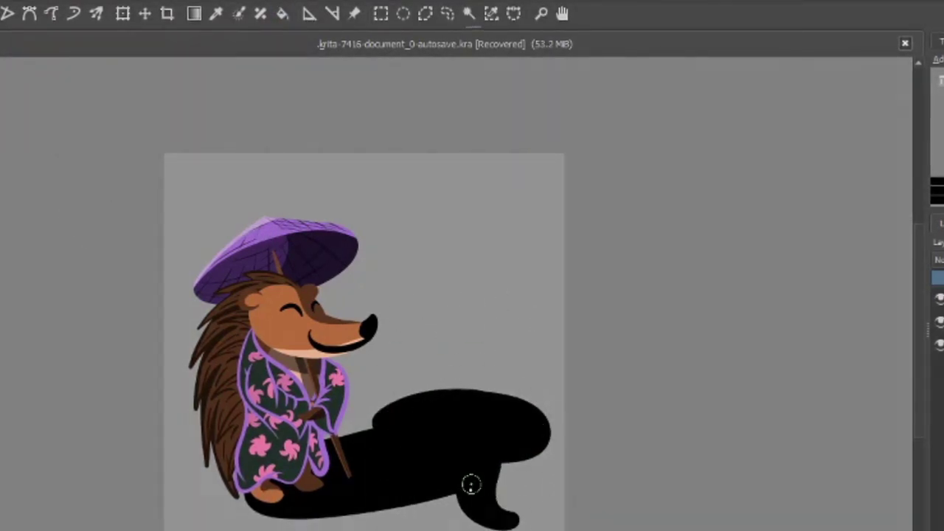
key(ctrl+z)
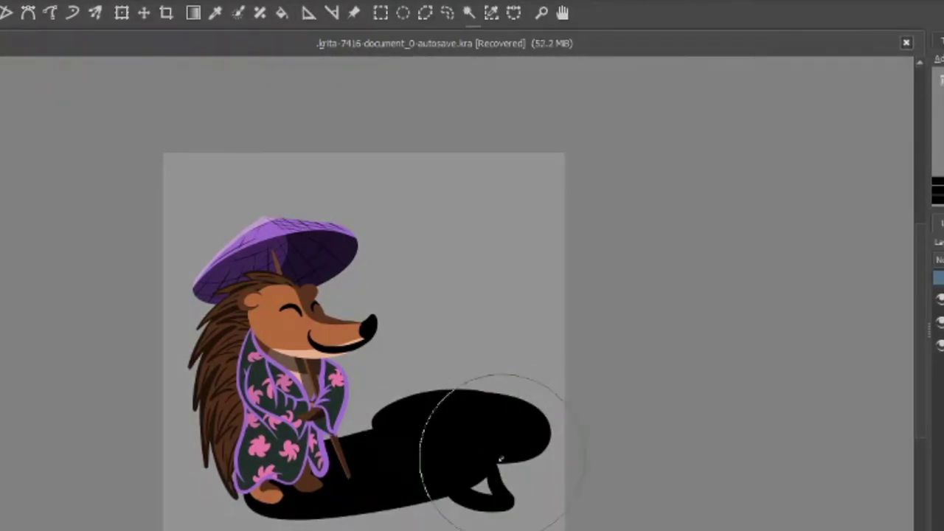
mouse_move(485, 443)
mouse_down()
mouse_move(231, 506)
mouse_move(424, 485)
mouse_up()
key(ctrl+z)
key(ctrl+z)
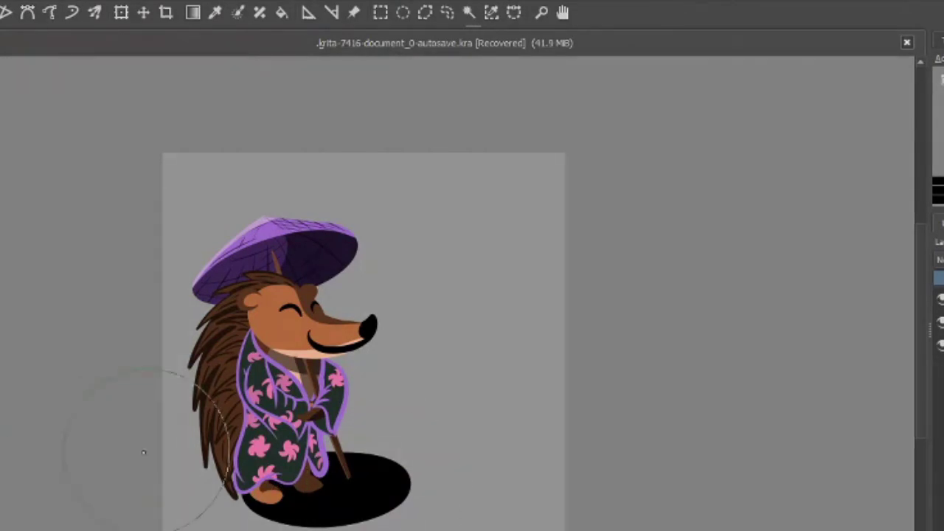
key(ctrl+shift+z)
drag(221, 506, 451, 448)
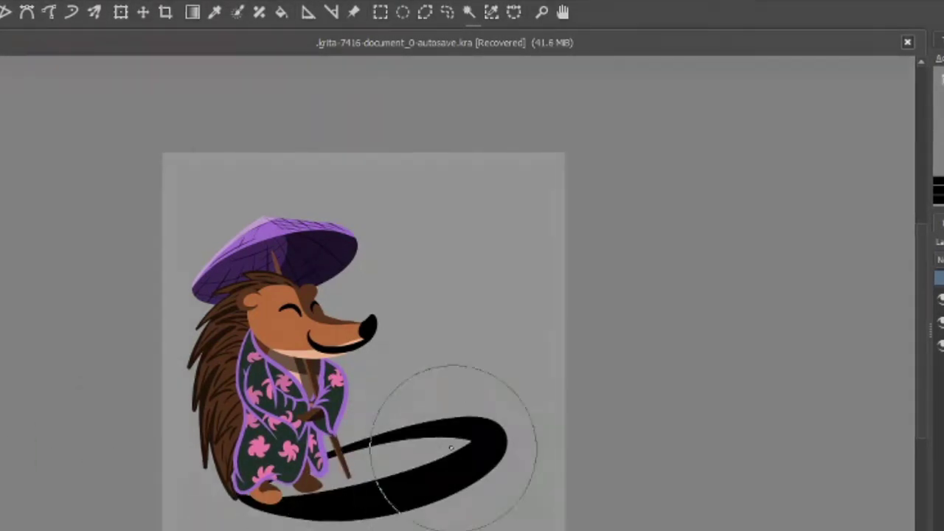
key(ctrl+z)
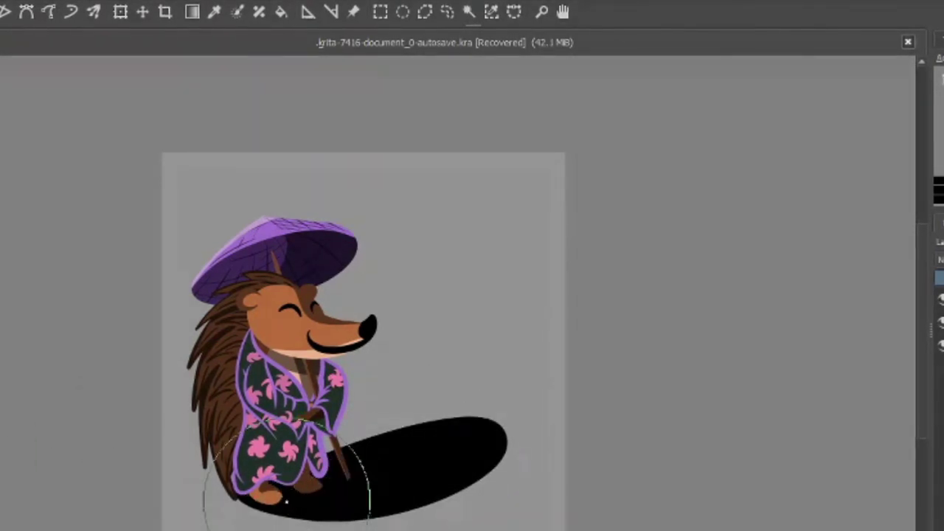
key(ctrl+shift+z)
key(ctrl+z)
key(ctrl+shift+z)
key(ctrl+z)
key(ctrl+shift+z)
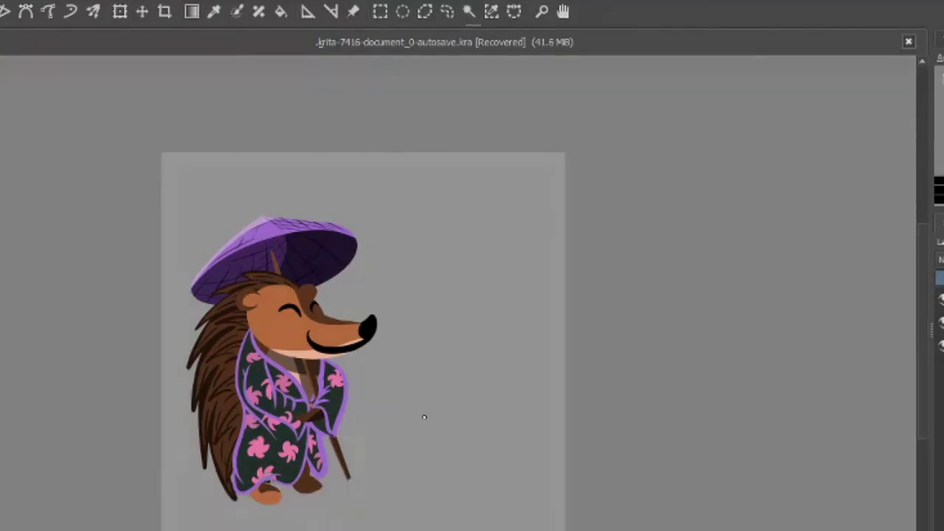
key(ctrl+shift+z)
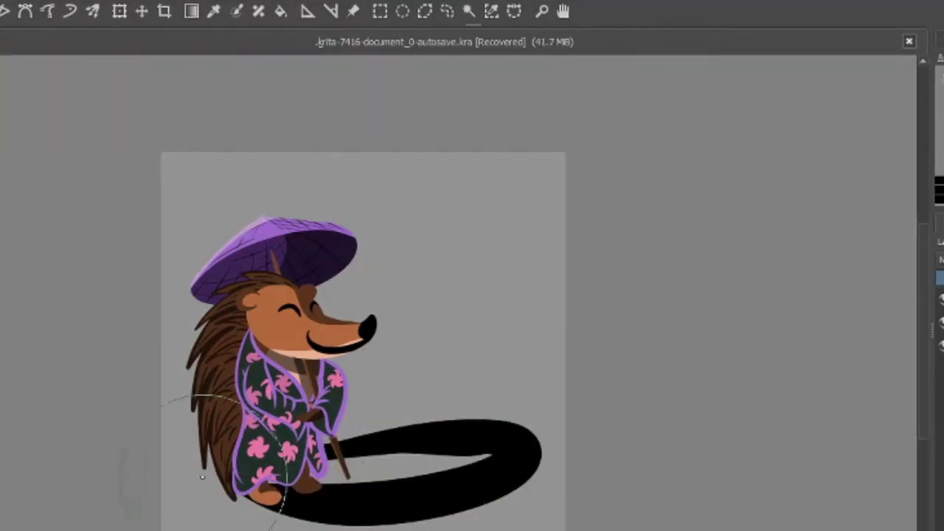
key(ctrl+z)
drag(329, 443, 468, 499)
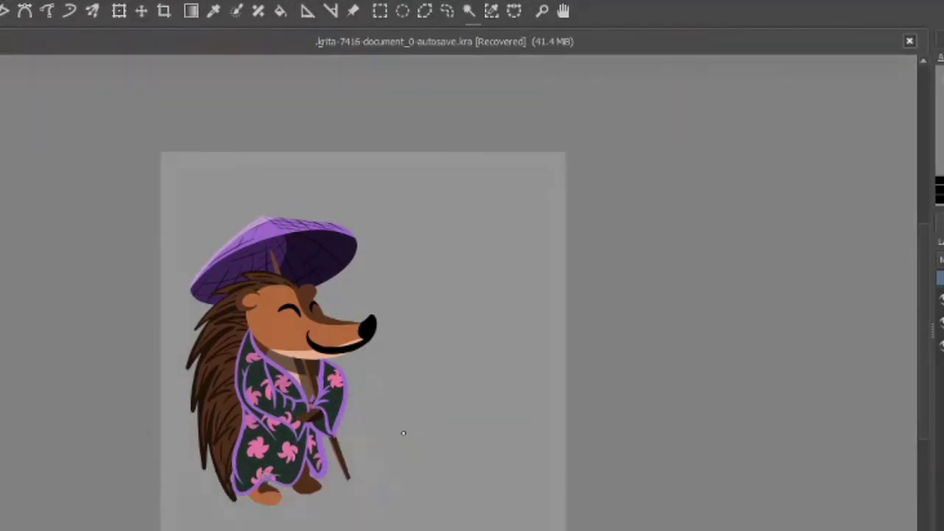
drag(229, 501, 428, 459)
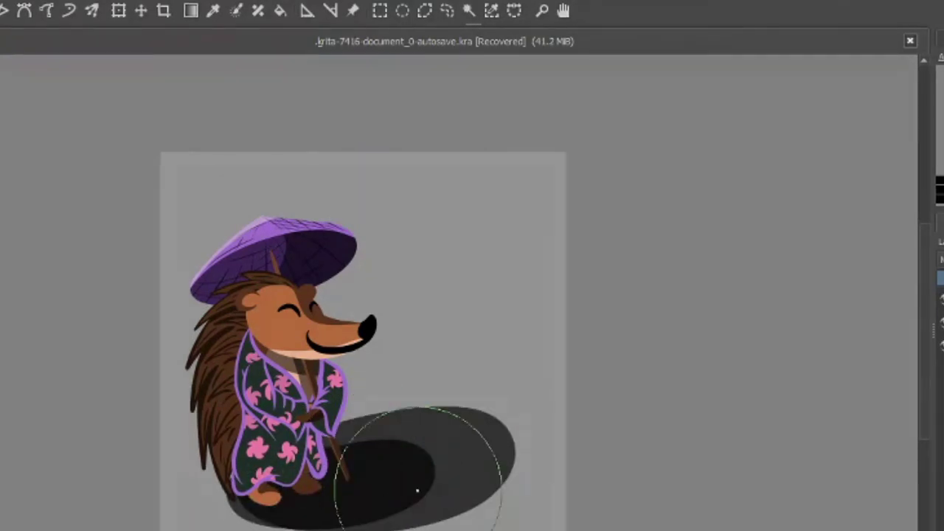
key(ctrl+z)
drag(347, 501, 398, 453)
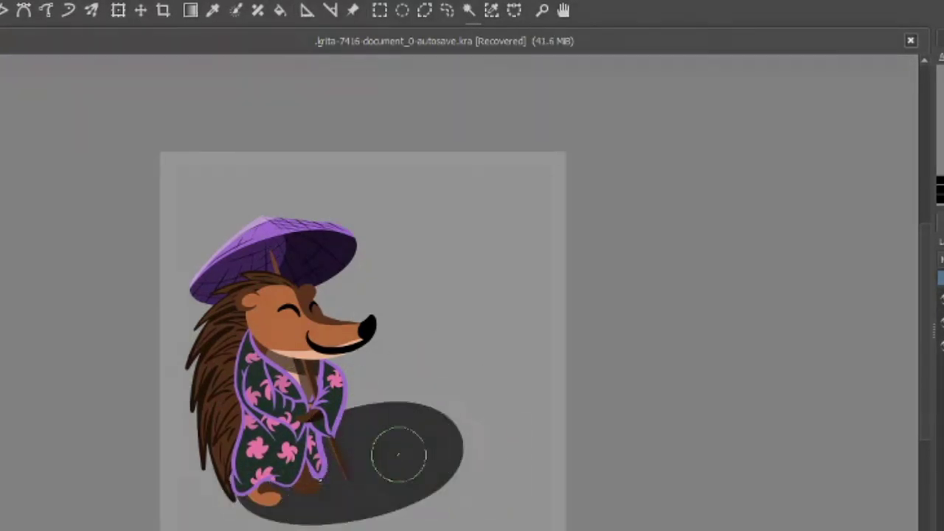
key(ctrl+z)
mouse_move(328, 443)
mouse_down()
mouse_move(300, 504)
mouse_move(462, 481)
mouse_up()
key(ctrl+z)
key(ctrl+z)
drag(253, 485, 424, 477)
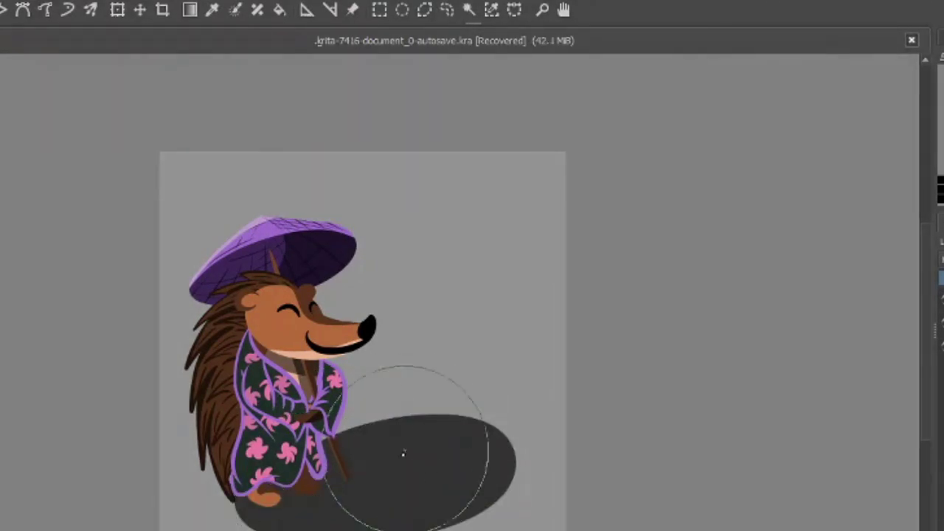
key(ctrl+z)
drag(479, 487, 212, 491)
key(ctrl+z)
drag(352, 500, 390, 472)
key(ctrl+z)
drag(221, 509, 391, 473)
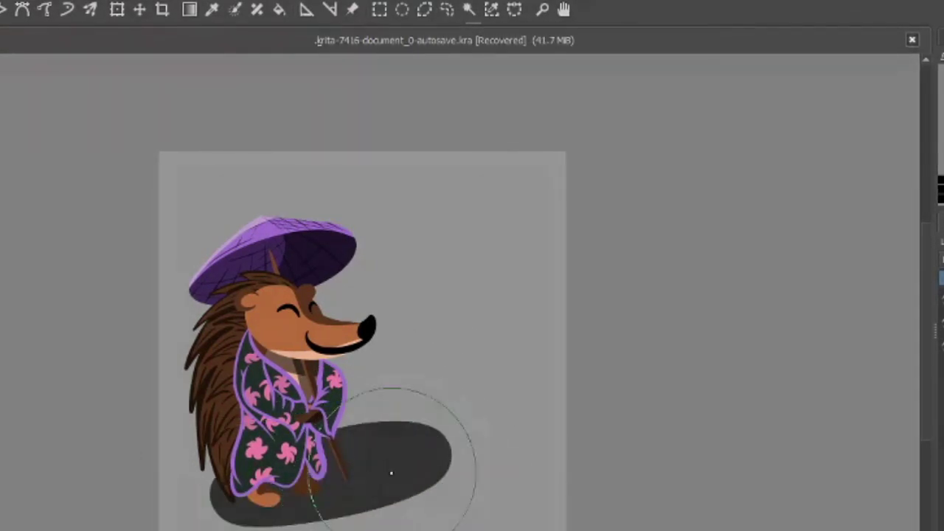
key(ctrl+z)
drag(148, 472, 590, 373)
key(ctrl+z)
mouse_move(590, 321)
mouse_down()
mouse_move(158, 483)
mouse_move(565, 380)
mouse_up()
key(ctrl+z)
Step: Draw two dark diagonal stripes, hide the grey background, and bring up Windows search
drag(158, 321, 203, 527)
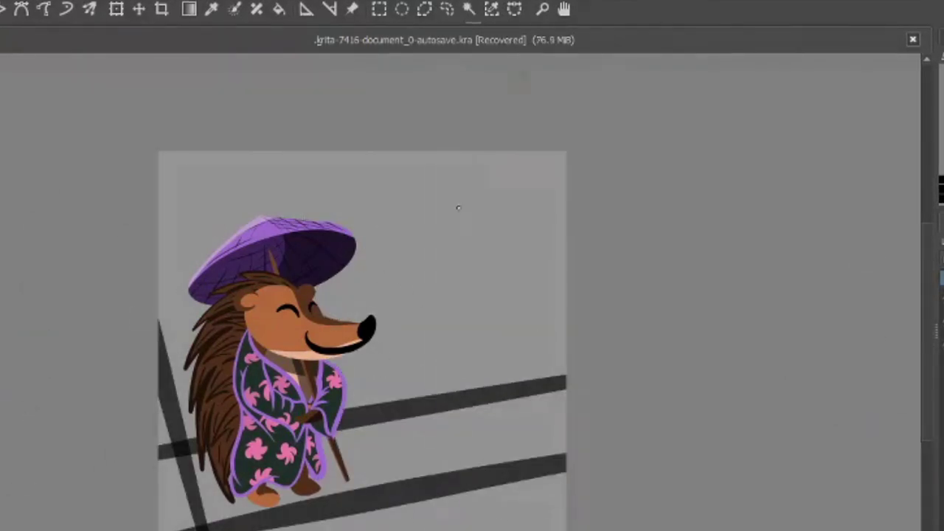
drag(362, 359, 316, 529)
key(Delete)
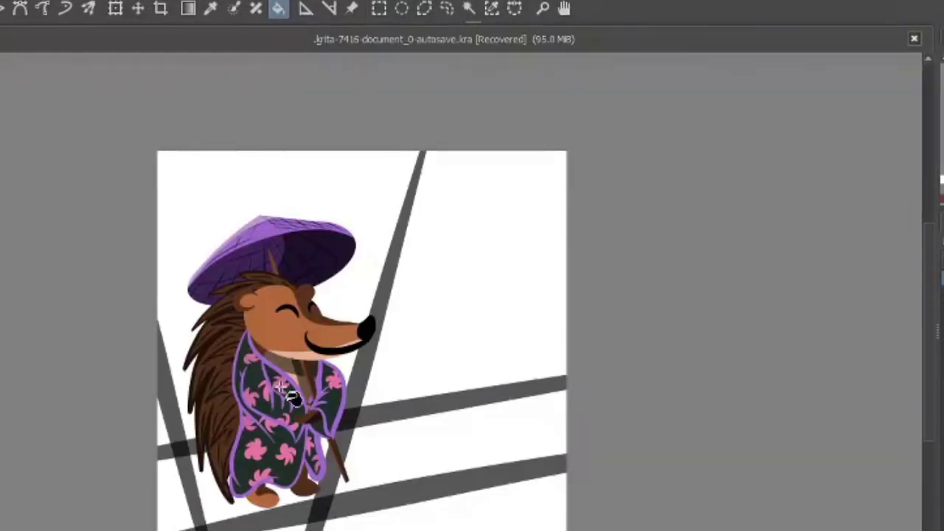
key(super)
Step: Launch Chrome and search Google for 'english to japanese'
text(chrome)
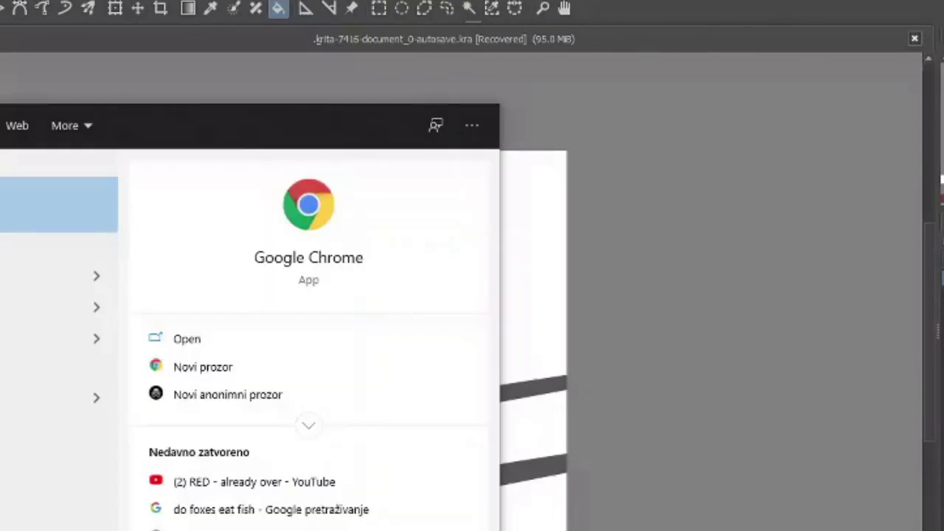
key(Return)
click(720, 291)
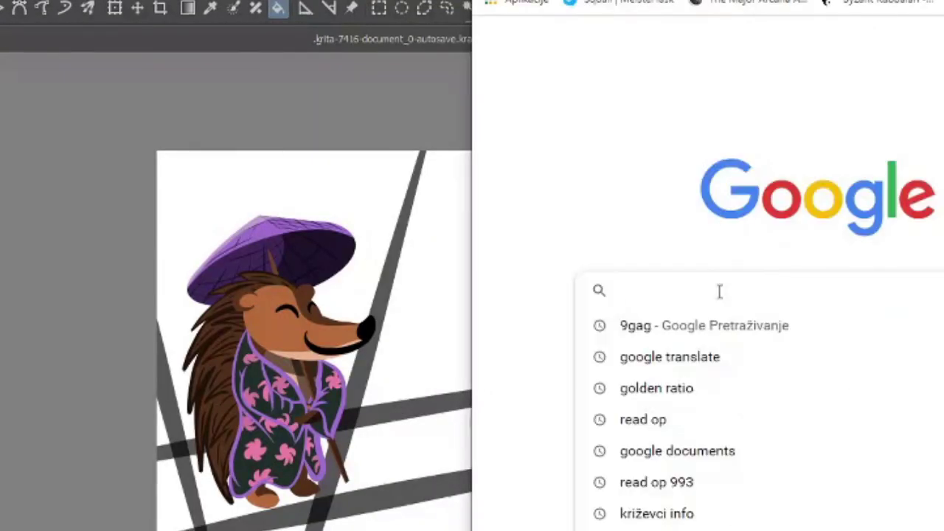
text(english to japanese)
key(Return)
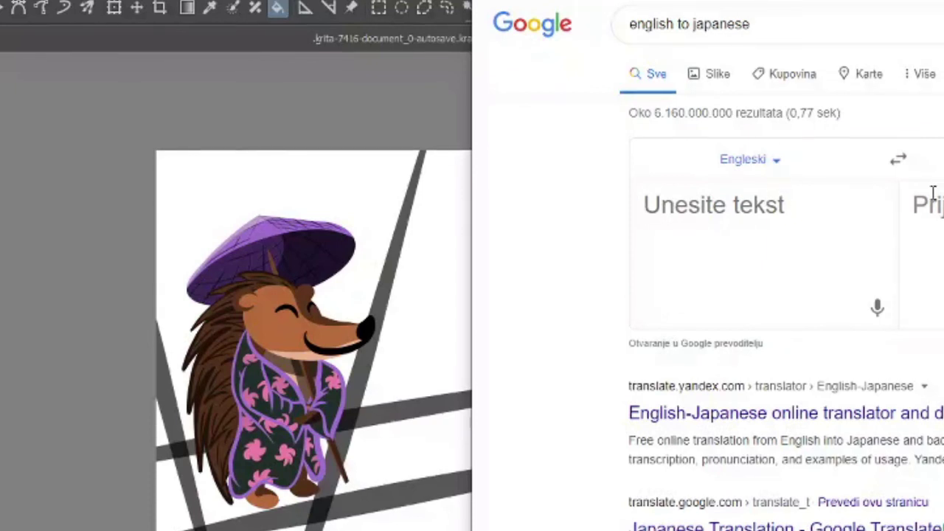
Step: Enter 'friendly' in the translator to see its Japanese equivalents
text(friendly)
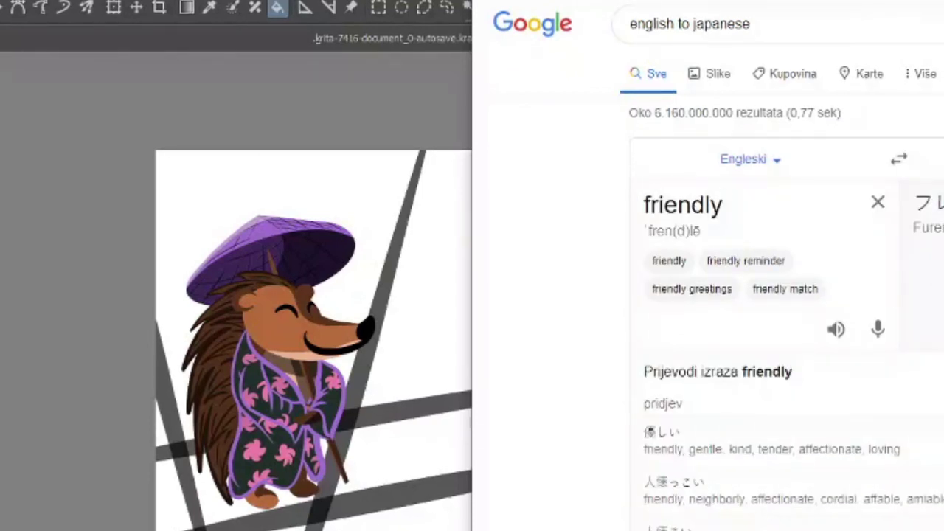
scroll(541, 501, down, 2)
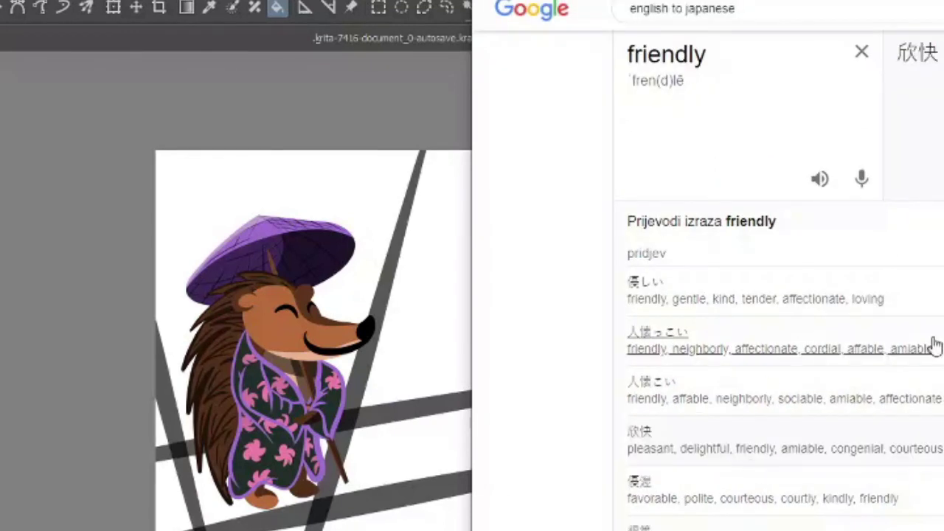
scroll(934, 317, up, 2)
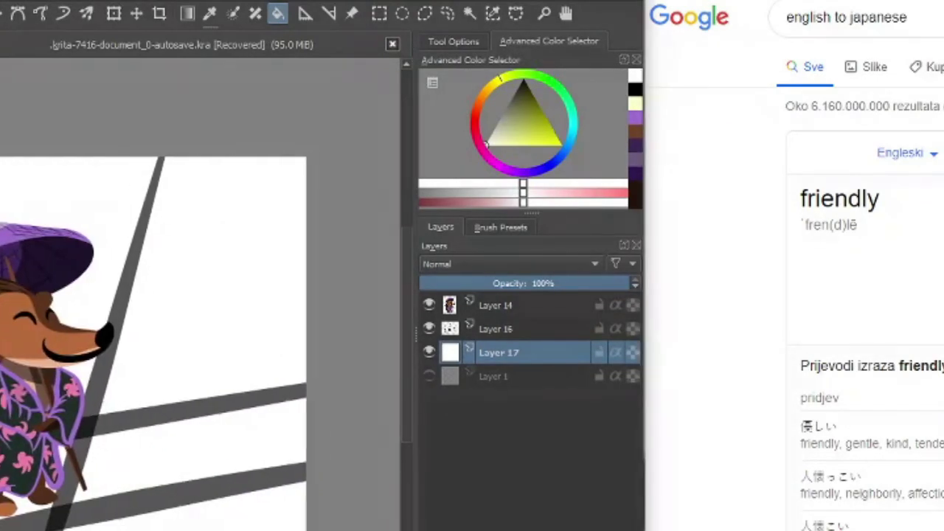
Step: Pick the hat's purple, add a new layer and shrink the brush for lettering
ctrl+click(52, 254)
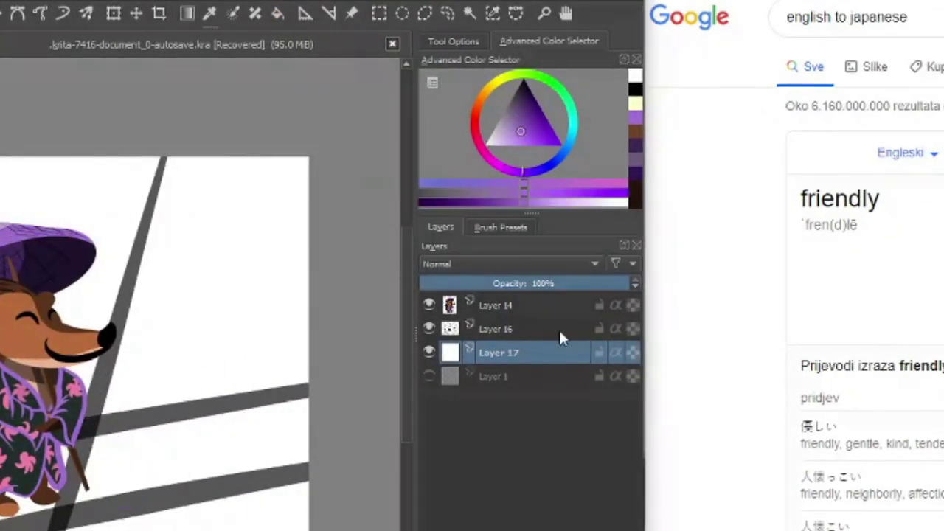
key(Insert)
drag(236, 190, 246, 205)
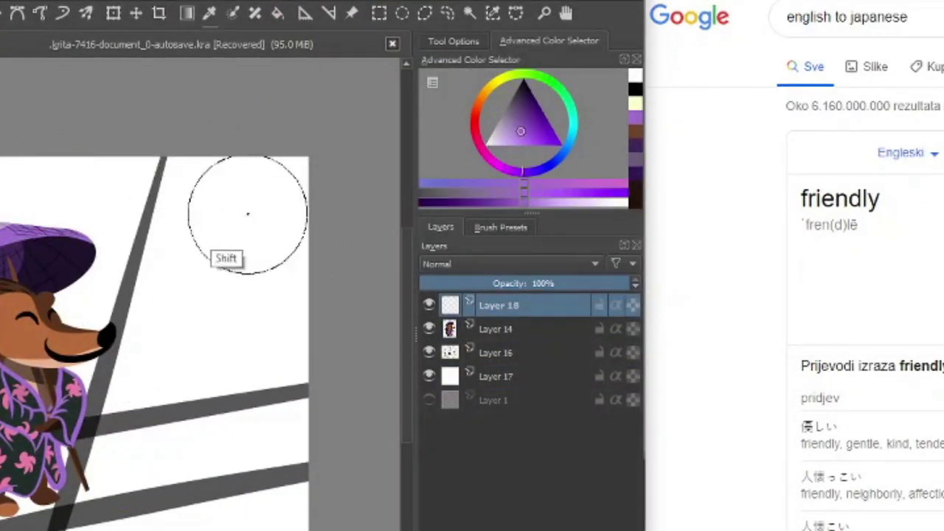
mouse_move(185, 194)
mouse_down()
mouse_move(221, 208)
mouse_move(192, 225)
mouse_move(172, 279)
mouse_up()
key(ctrl+z)
key(ctrl+z)
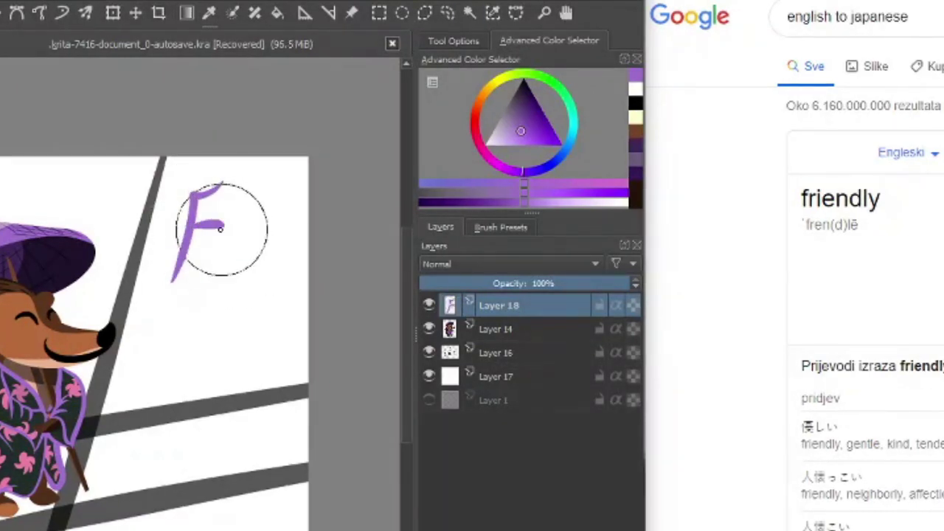
Step: Hand-letter the purple kanji 欣 beside the hedgehog, redoing mistaken strokes
drag(207, 229, 204, 270)
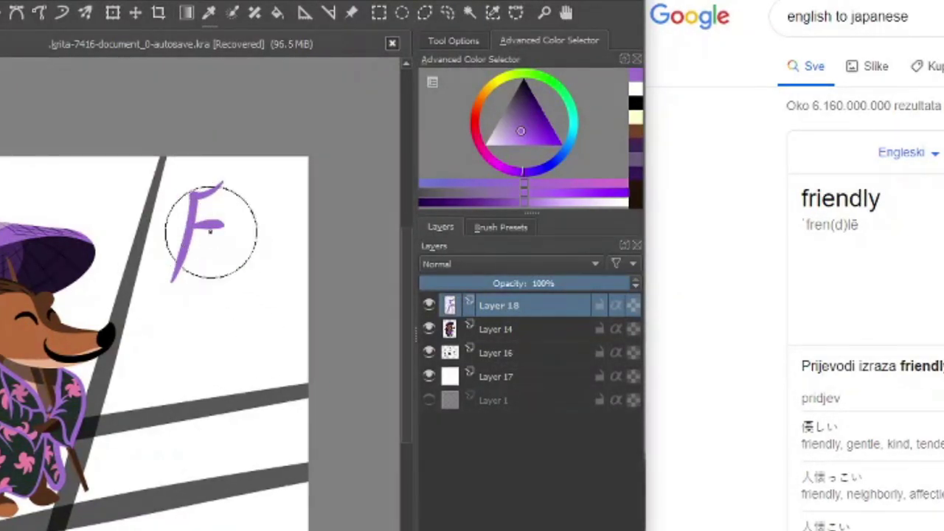
drag(205, 233, 199, 291)
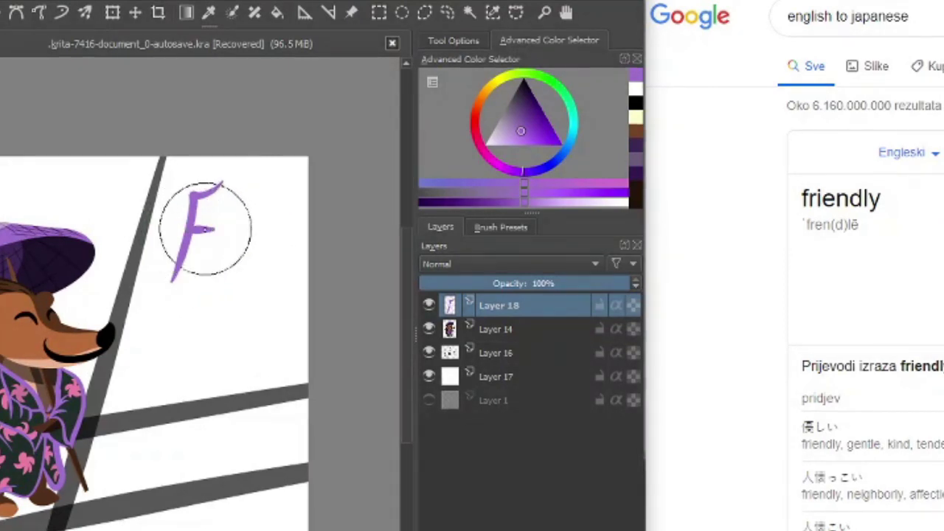
drag(199, 228, 196, 297)
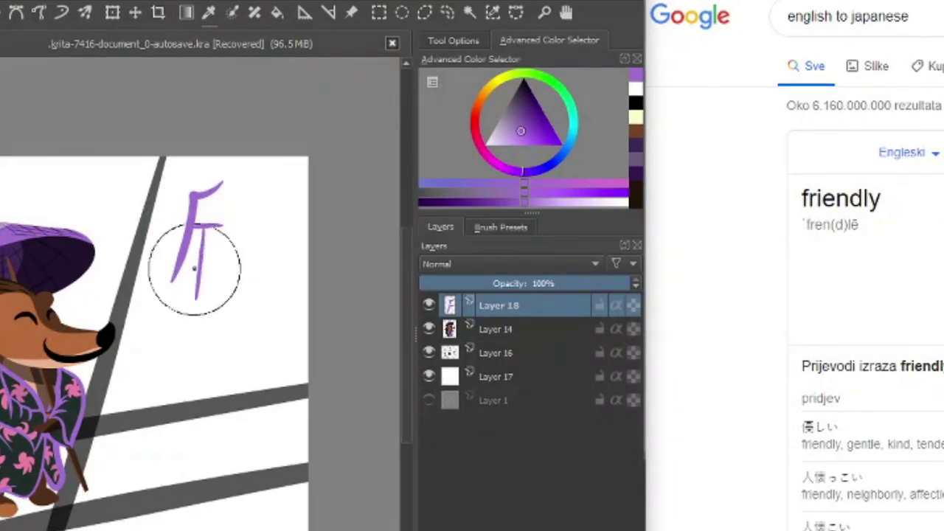
click(227, 224)
mouse_move(250, 183)
mouse_down()
mouse_move(235, 219)
mouse_move(260, 225)
mouse_move(230, 277)
mouse_up()
key(ctrl+z)
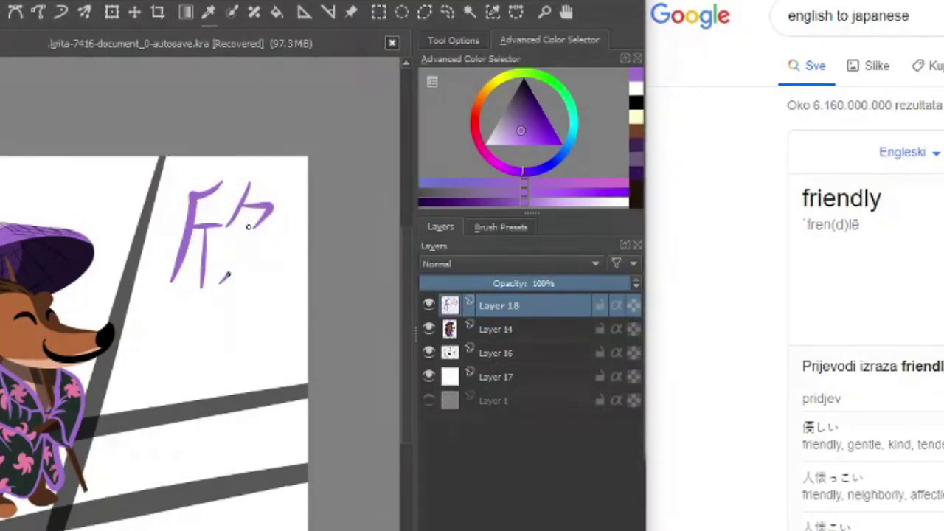
drag(246, 247, 259, 282)
drag(243, 225, 225, 282)
drag(245, 245, 264, 284)
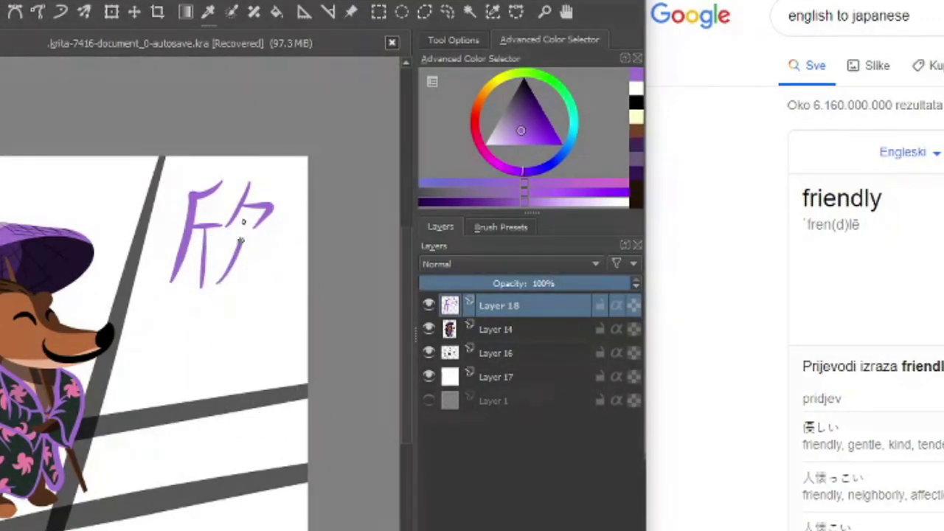
key(ctrl+z)
key(ctrl+shift+z)
key(ctrl+shift+z)
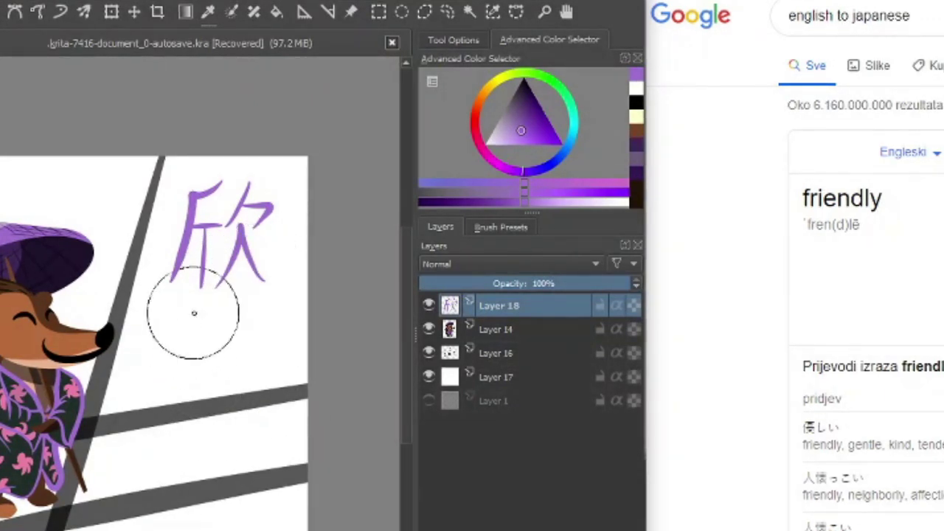
Step: Paint the kanji 快 below 欣, undoing misplaced strokes
drag(197, 315, 197, 420)
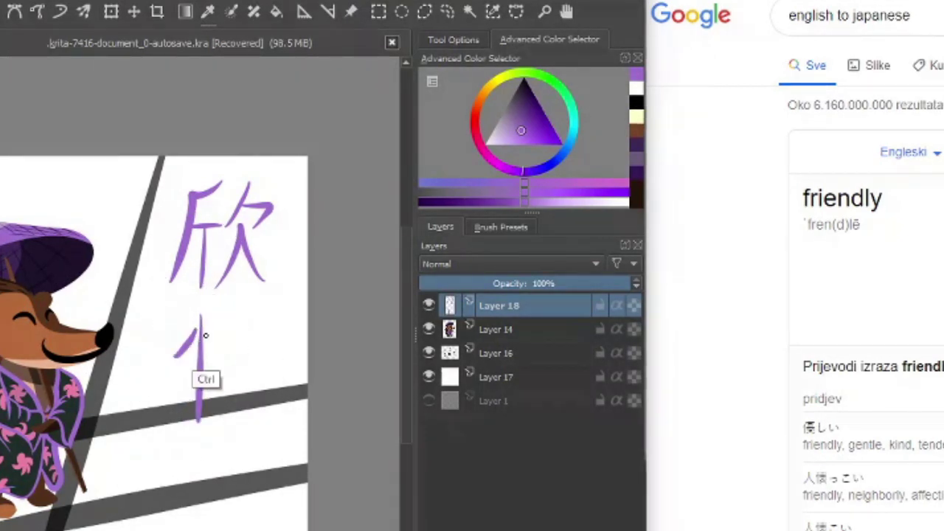
mouse_move(206, 325)
mouse_down()
mouse_move(218, 350)
mouse_move(220, 429)
mouse_up()
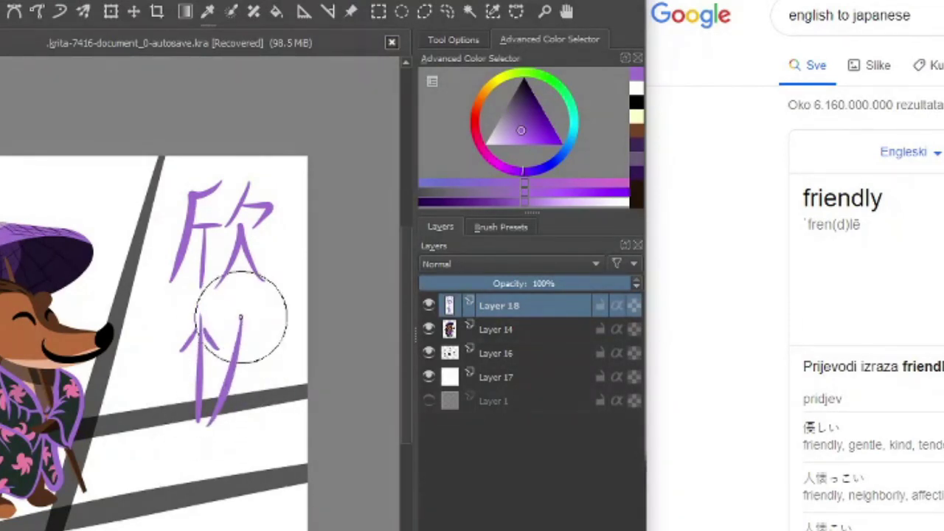
key(ctrl+z)
key(ctrl+z)
key(ctrl+z)
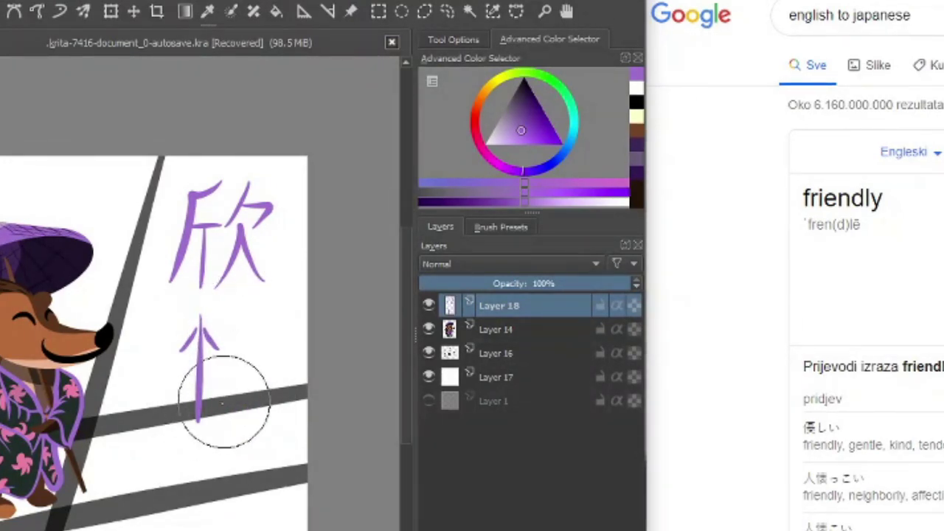
drag(220, 414, 243, 339)
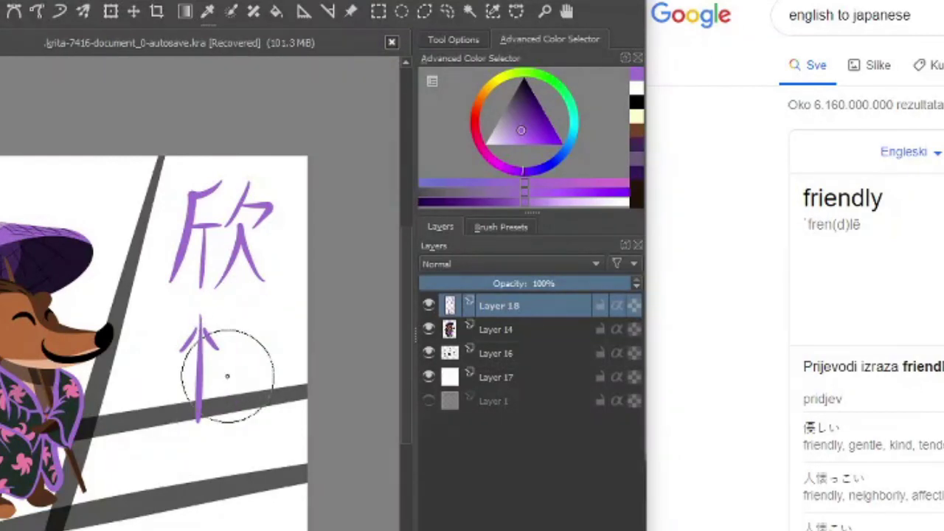
key(ctrl+z)
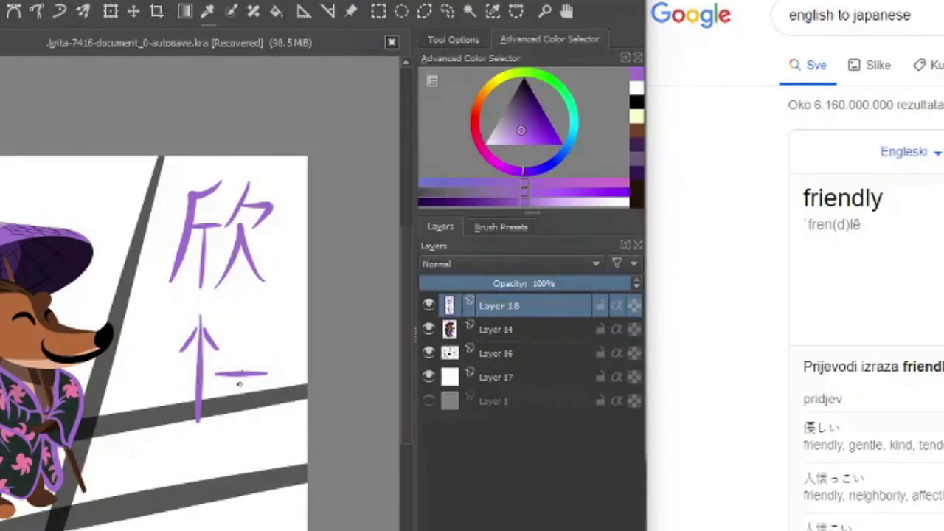
drag(241, 374, 266, 417)
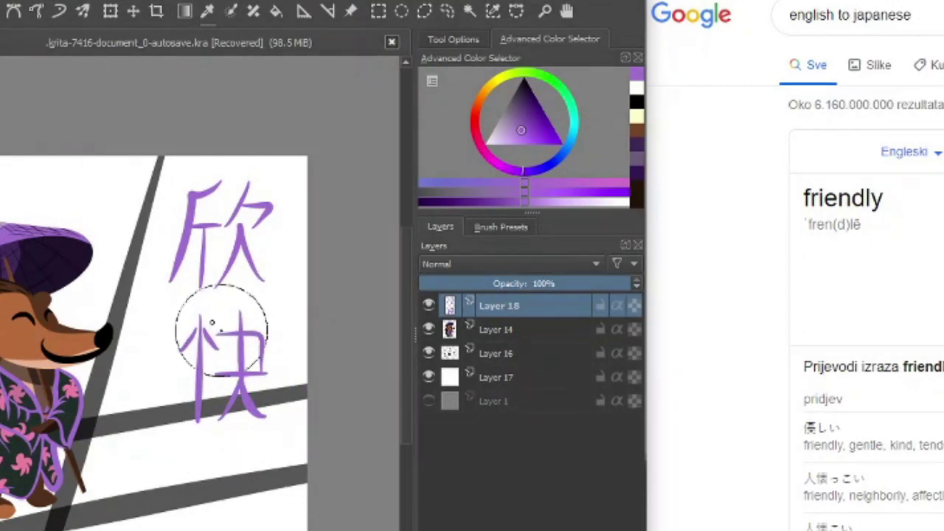
Step: Select 欣 with a rectangular selection and reposition it above 快
click(378, 10)
drag(145, 177, 298, 300)
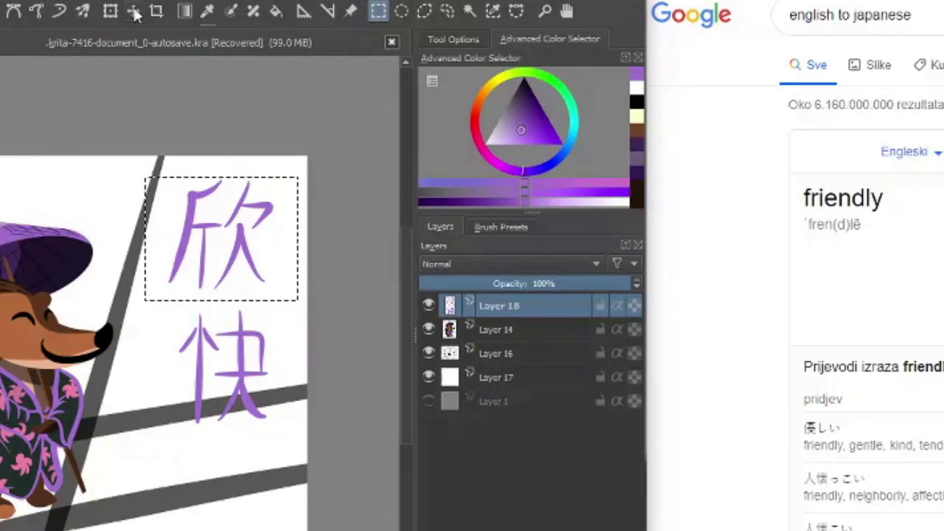
click(110, 10)
drag(228, 243, 226, 376)
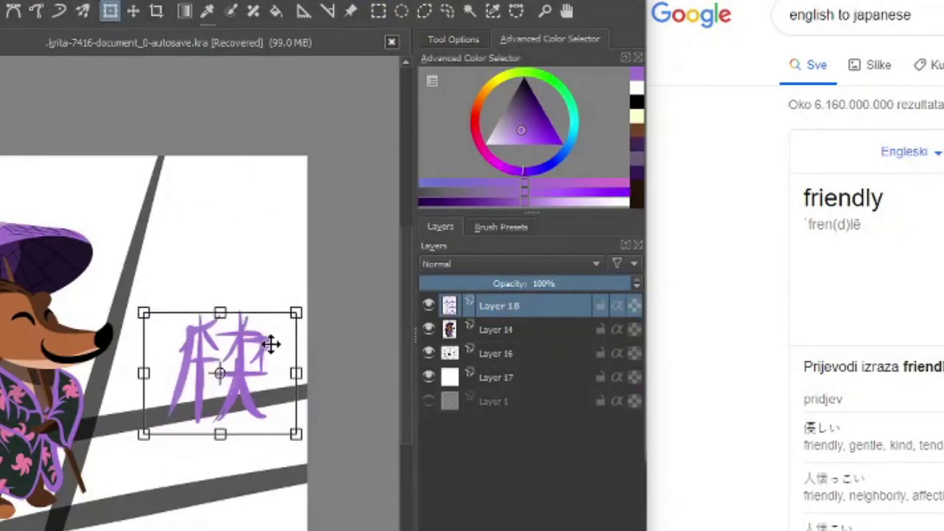
drag(270, 343, 272, 238)
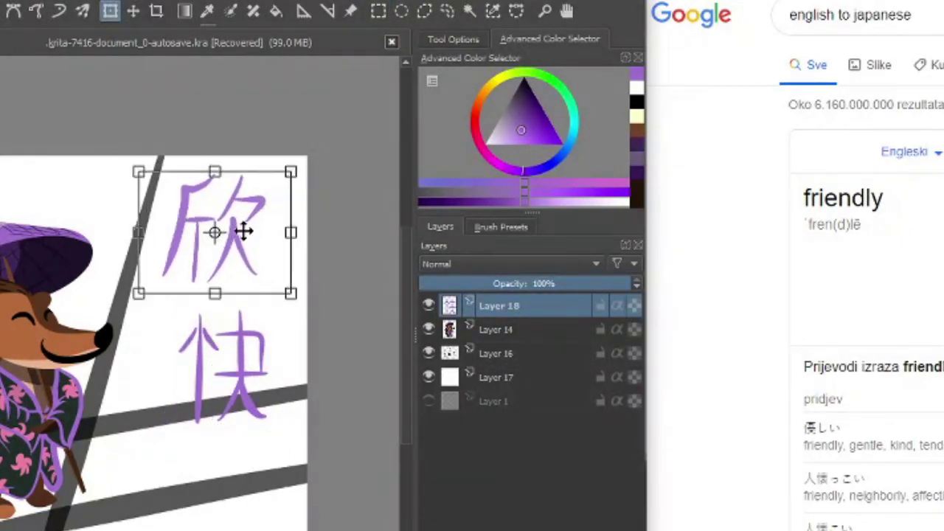
key(ctrl+r)
Step: Select 快 and nudge it slightly up and left beneath 欣
drag(173, 302, 280, 434)
key(ctrl+t)
drag(249, 360, 241, 338)
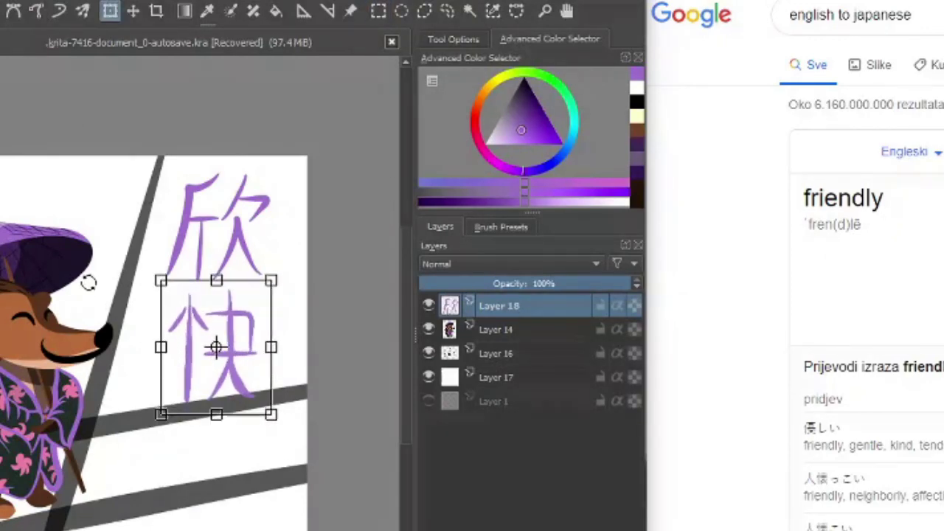
Step: Apply the transform and save the artwork as friendly.png in PNG format
key(alt+f)
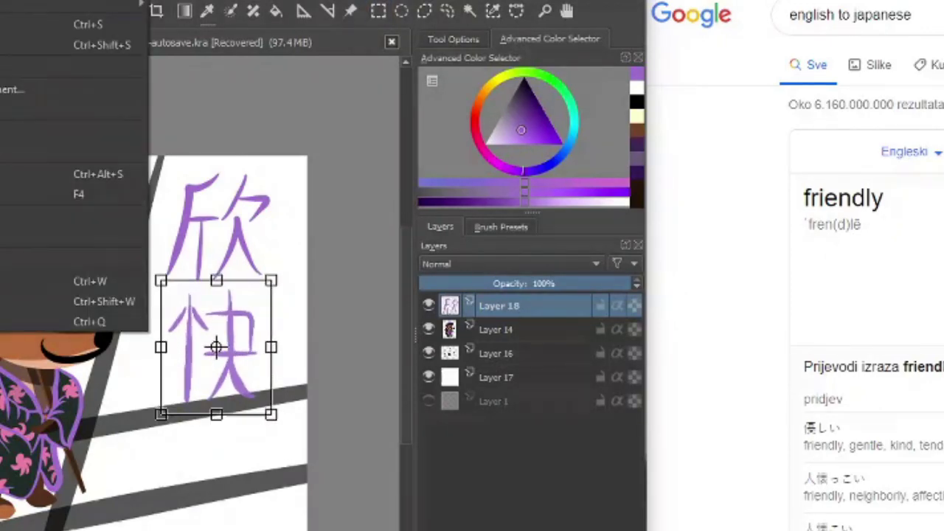
key(a)
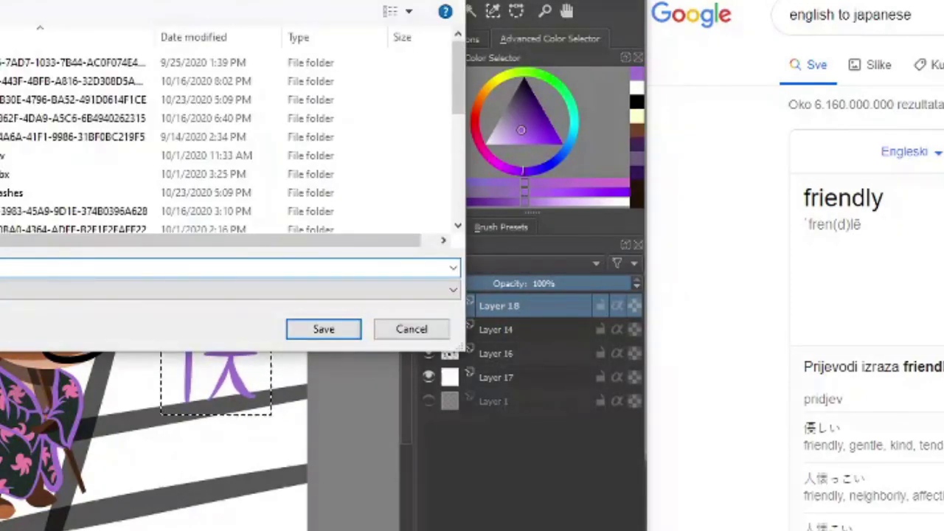
double_click(222, 66)
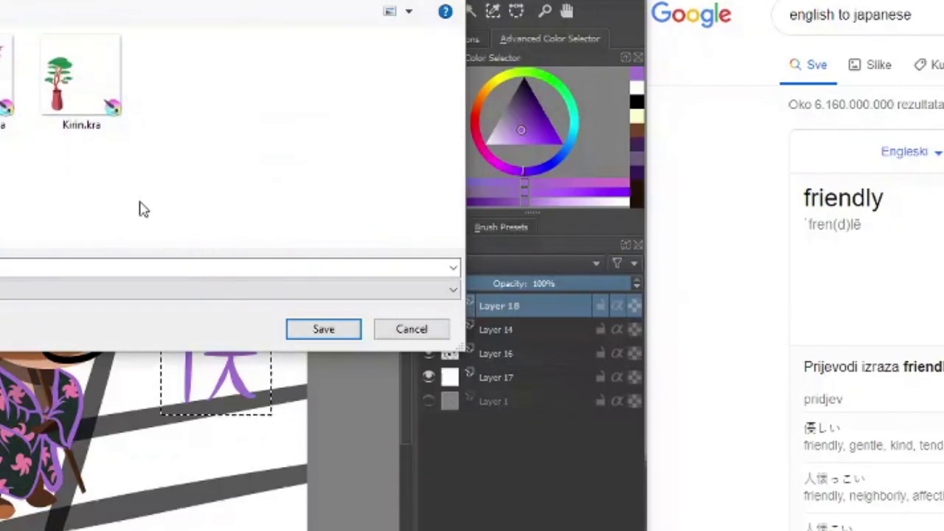
click(46, 289)
key(p)
key(p)
key(Return)
click(341, 331)
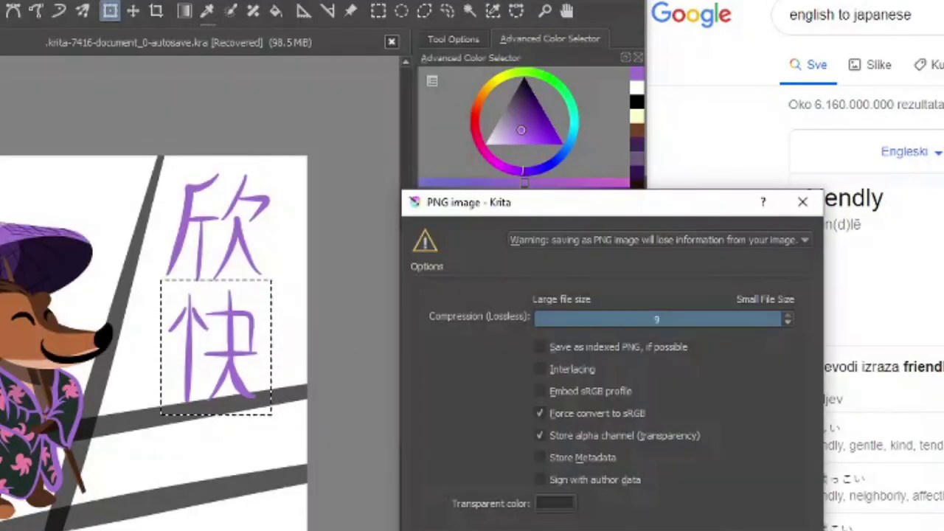
key(Return)
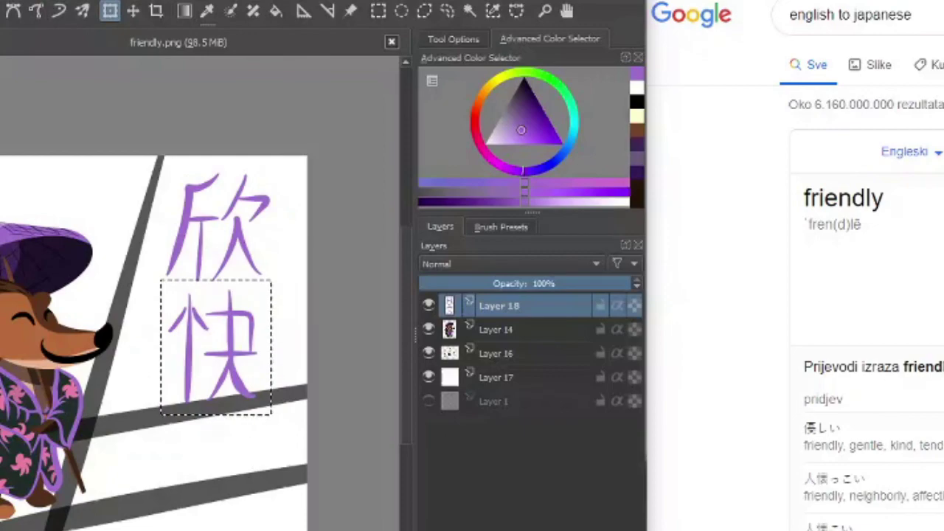